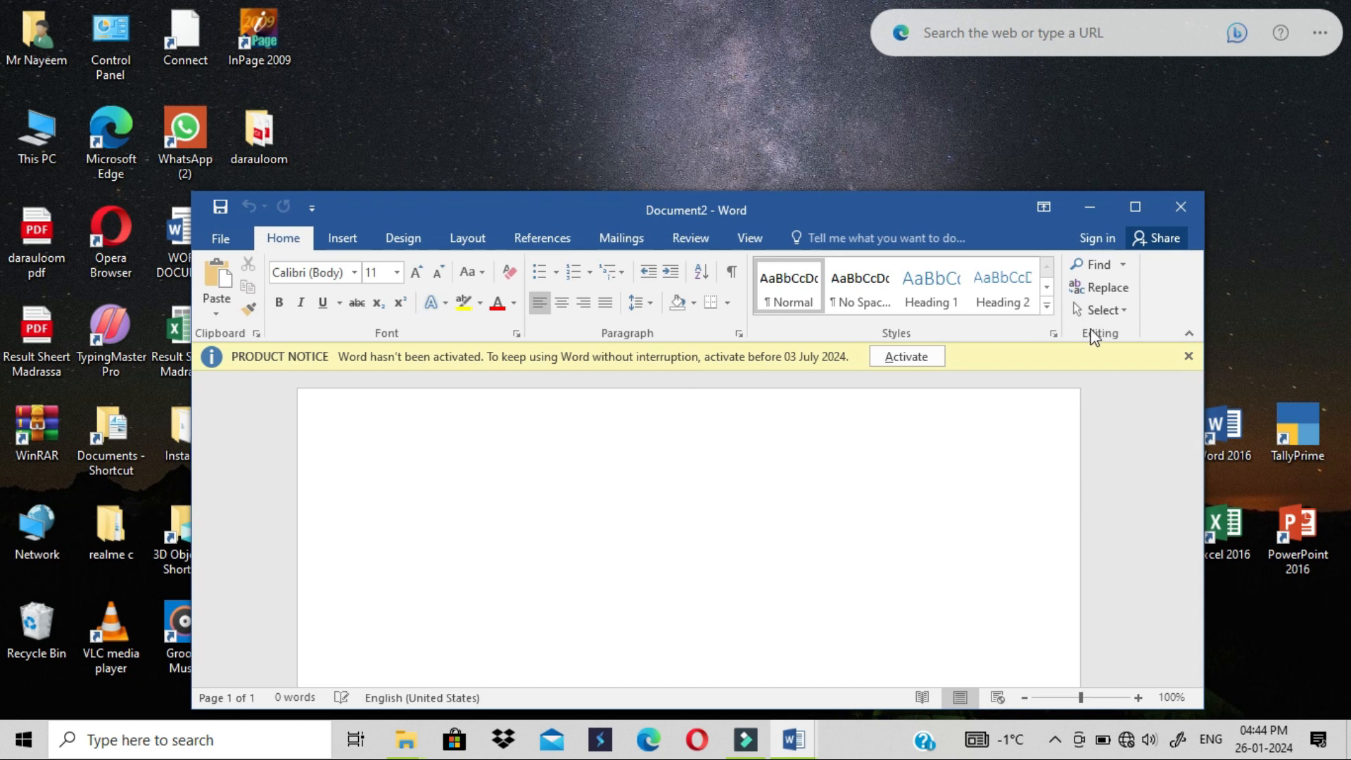
# Dismiss the activation notice, put Document2 away and bring up the blank Document1 window.
pyautogui.click(1186, 356)
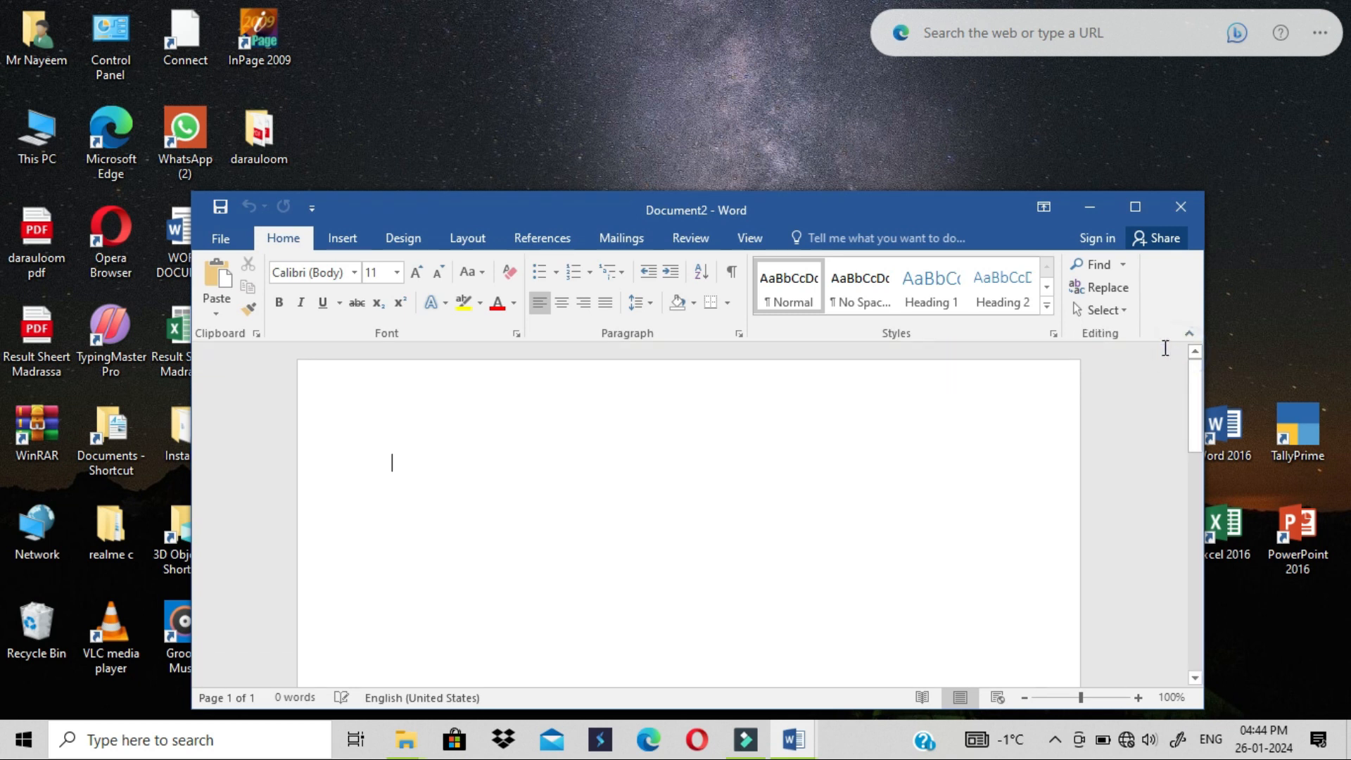
pyautogui.click(1100, 202)
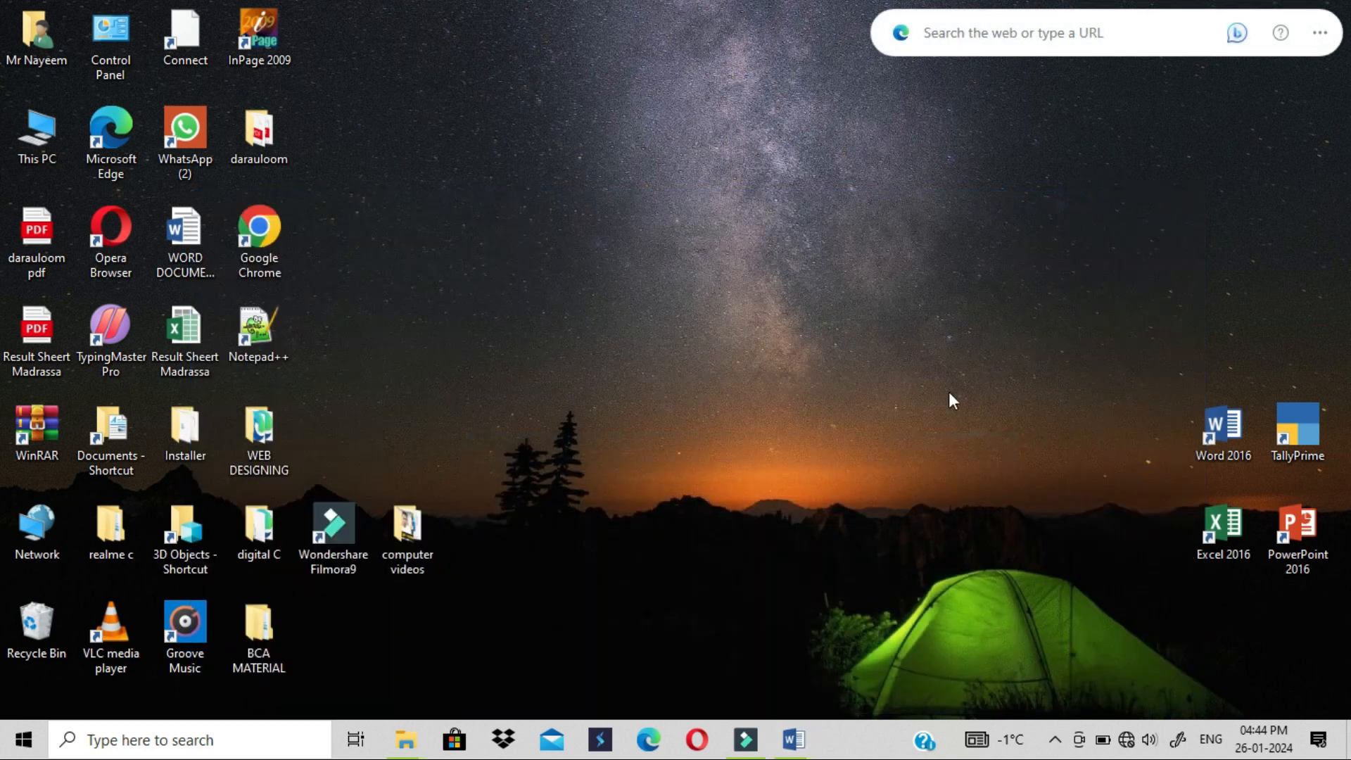
pyautogui.click(793, 739)
pyautogui.click(724, 651)
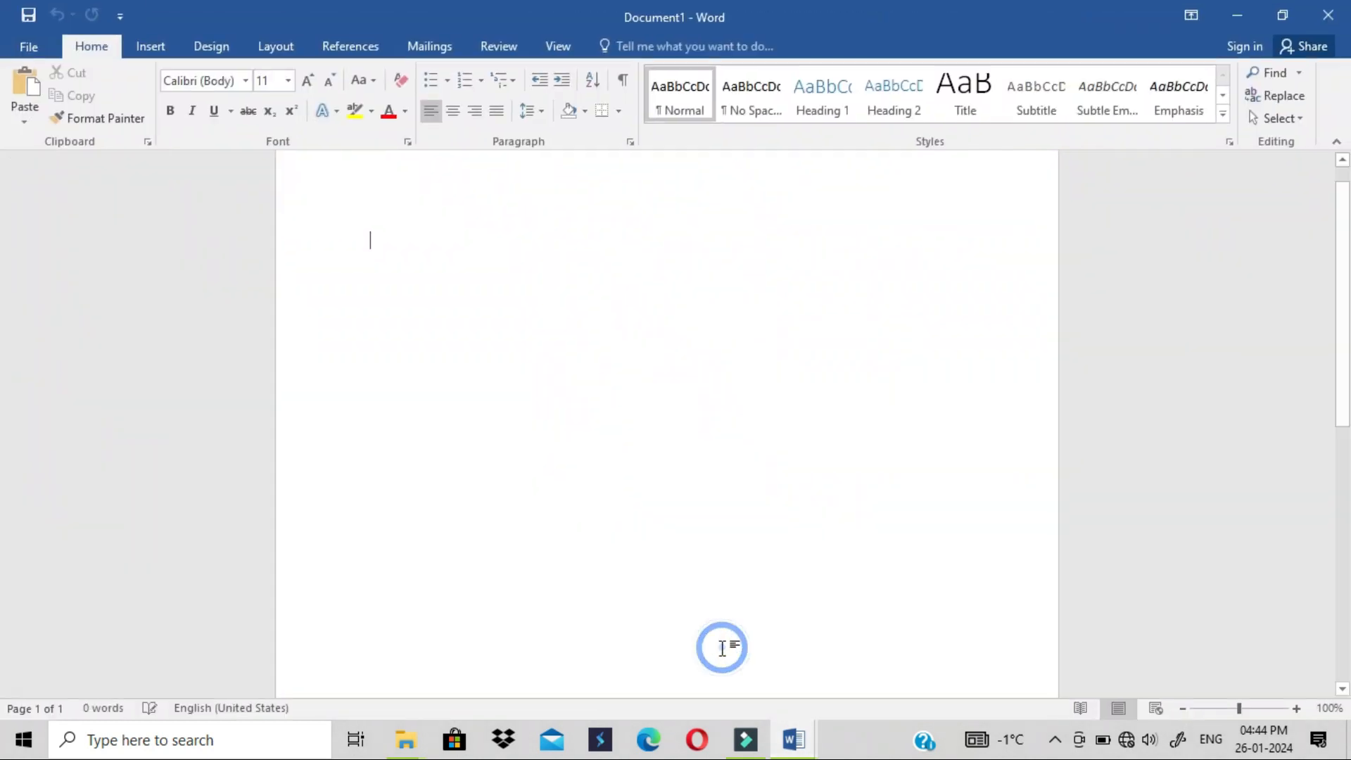
# Insert a table of 8 columns by 5 rows using the size grid, and undo the insertion.
pyautogui.click(166, 45)
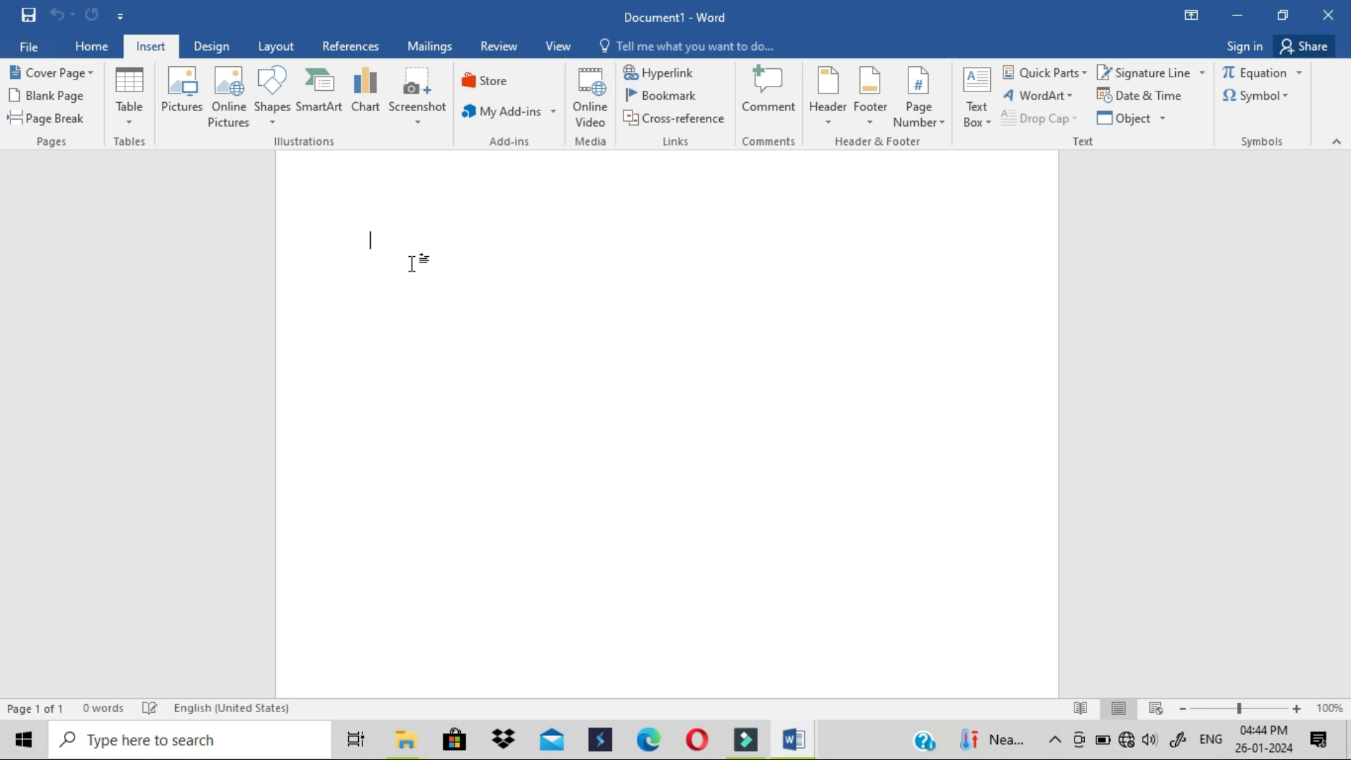
pyautogui.click(133, 124)
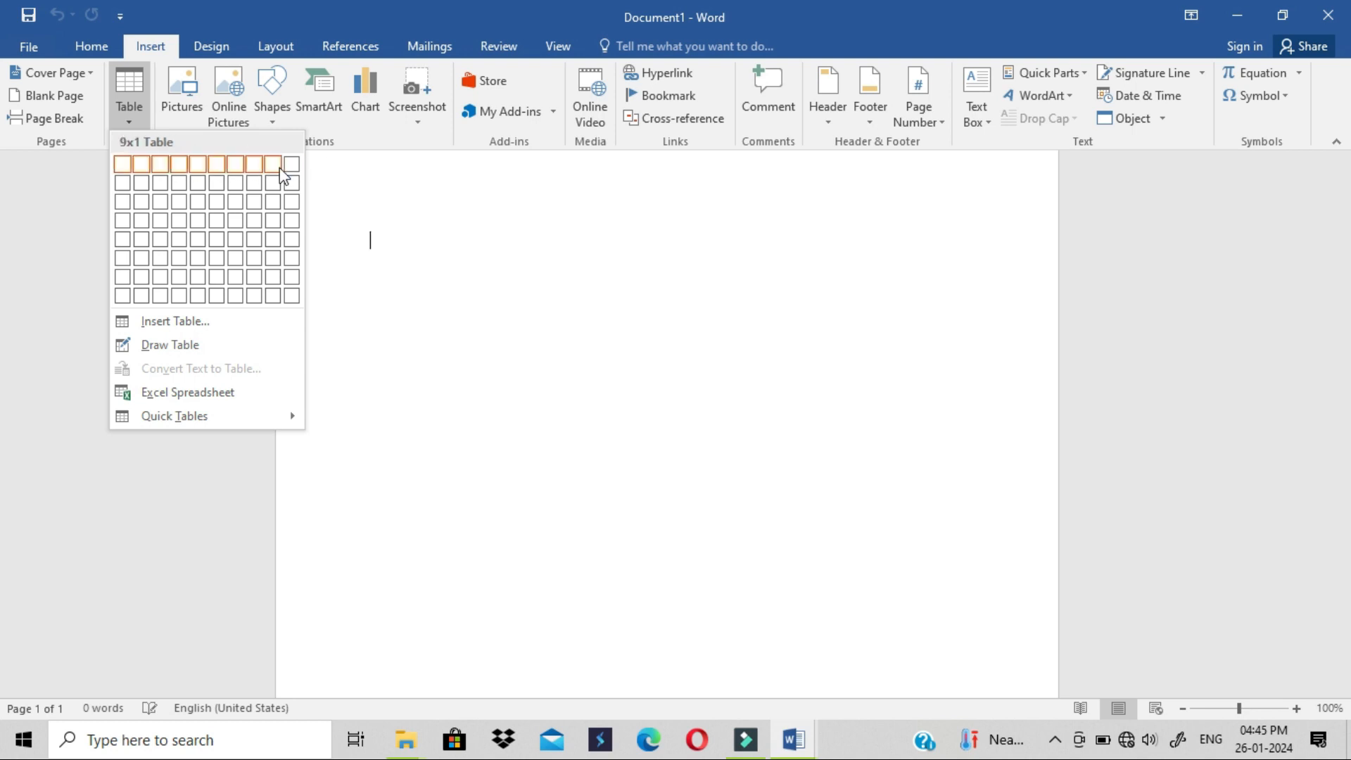
pyautogui.click(251, 242)
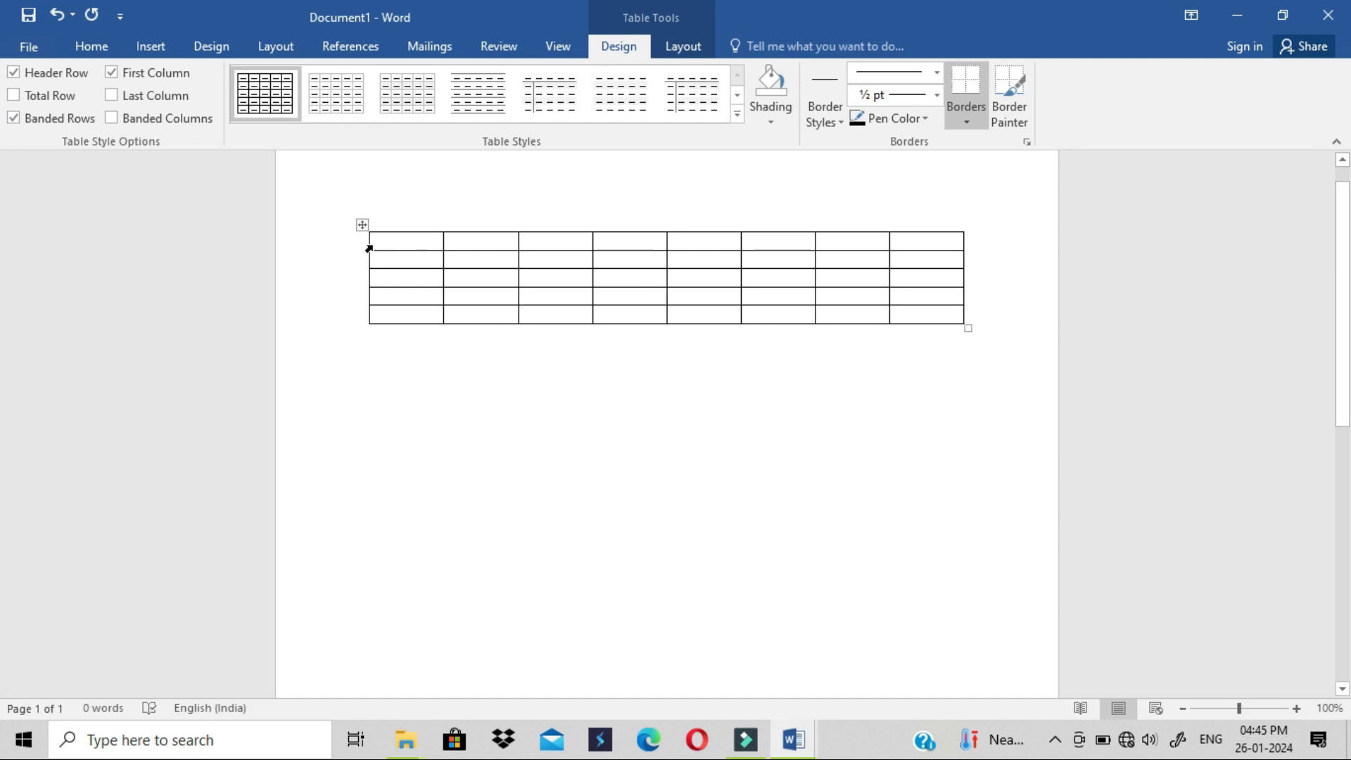
pyautogui.click(56, 15)
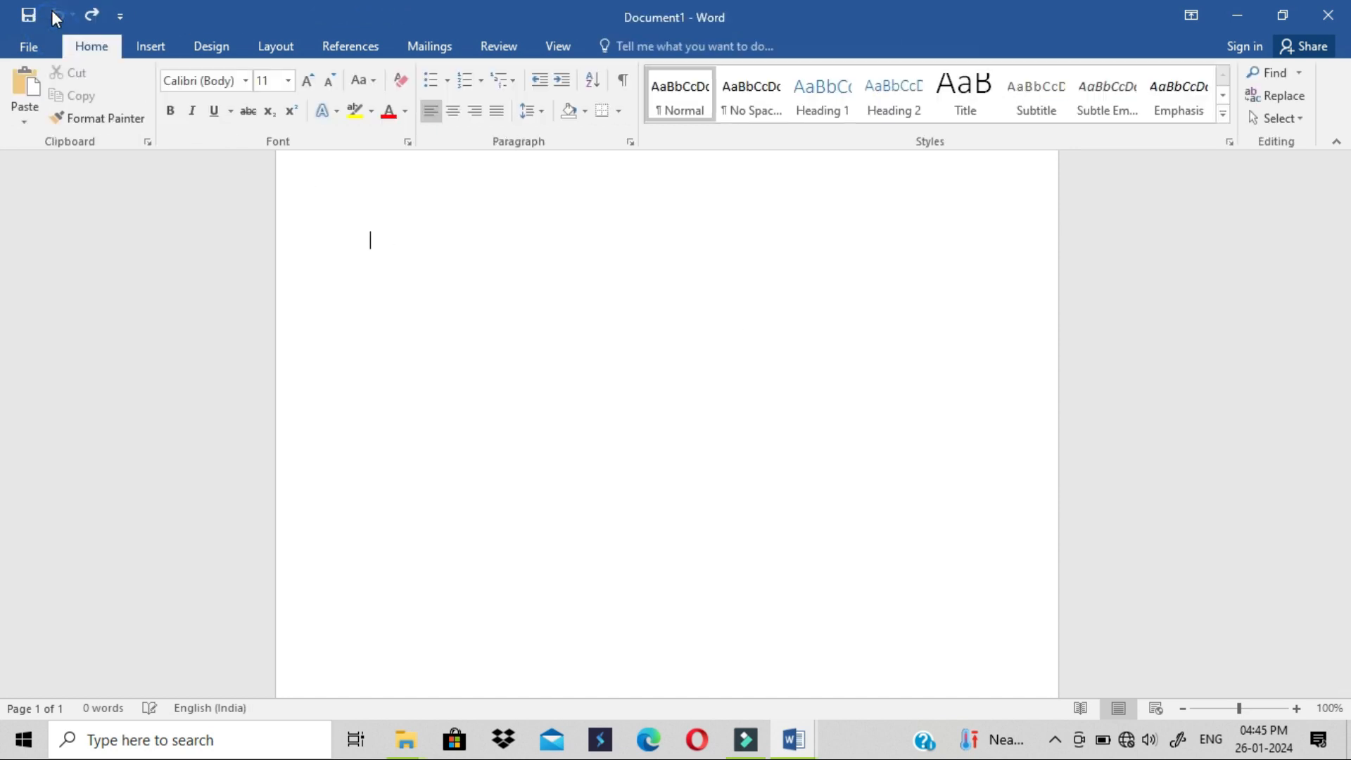
# Insert a table with 4 columns and 4 rows by specifying its size numerically, and undo the insertion.
pyautogui.click(151, 45)
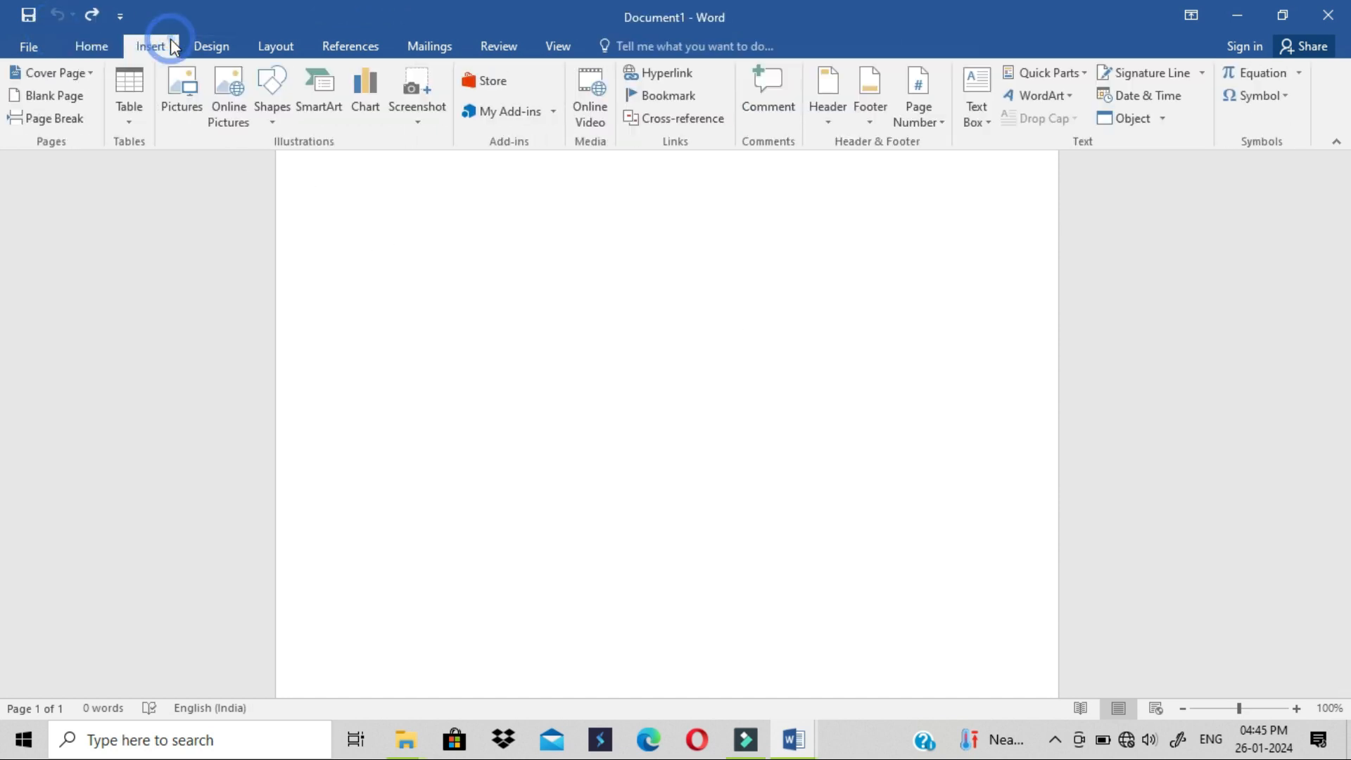
pyautogui.click(137, 123)
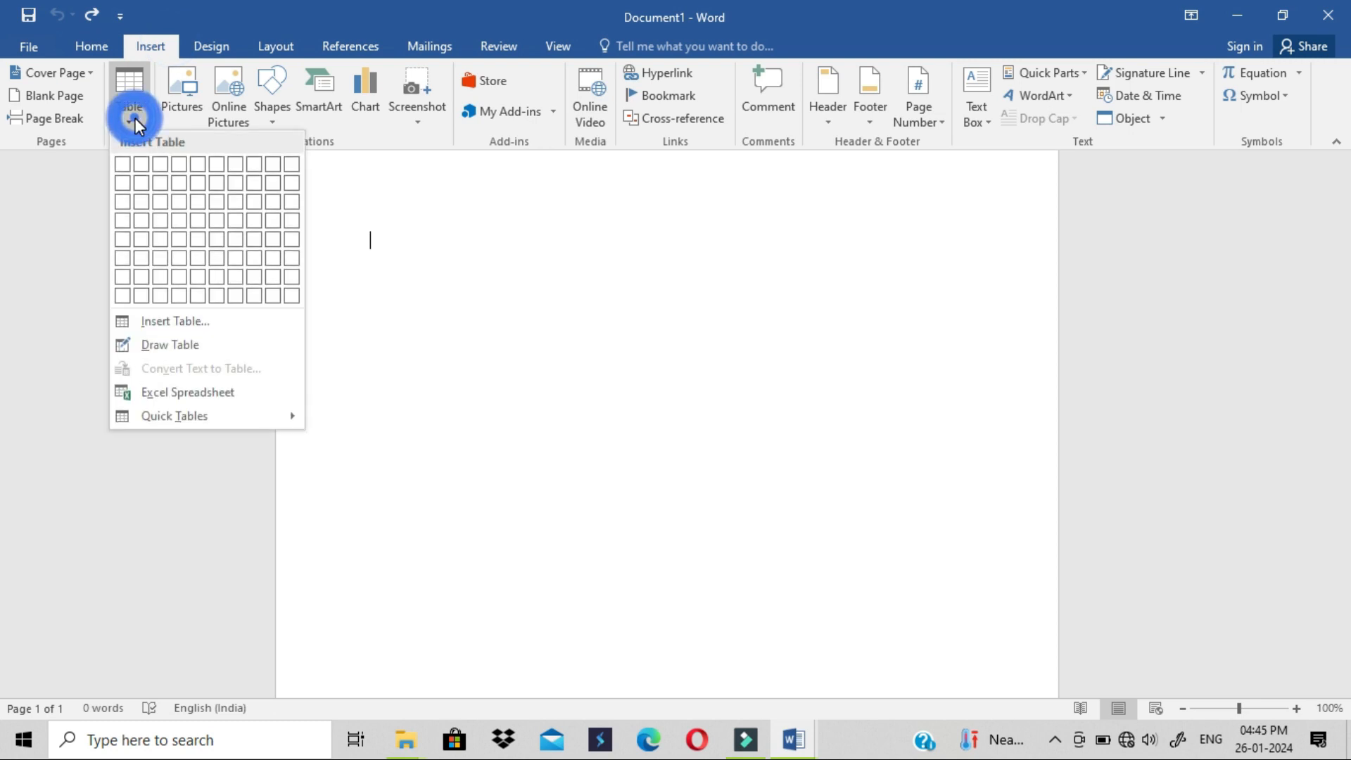
pyautogui.click(192, 325)
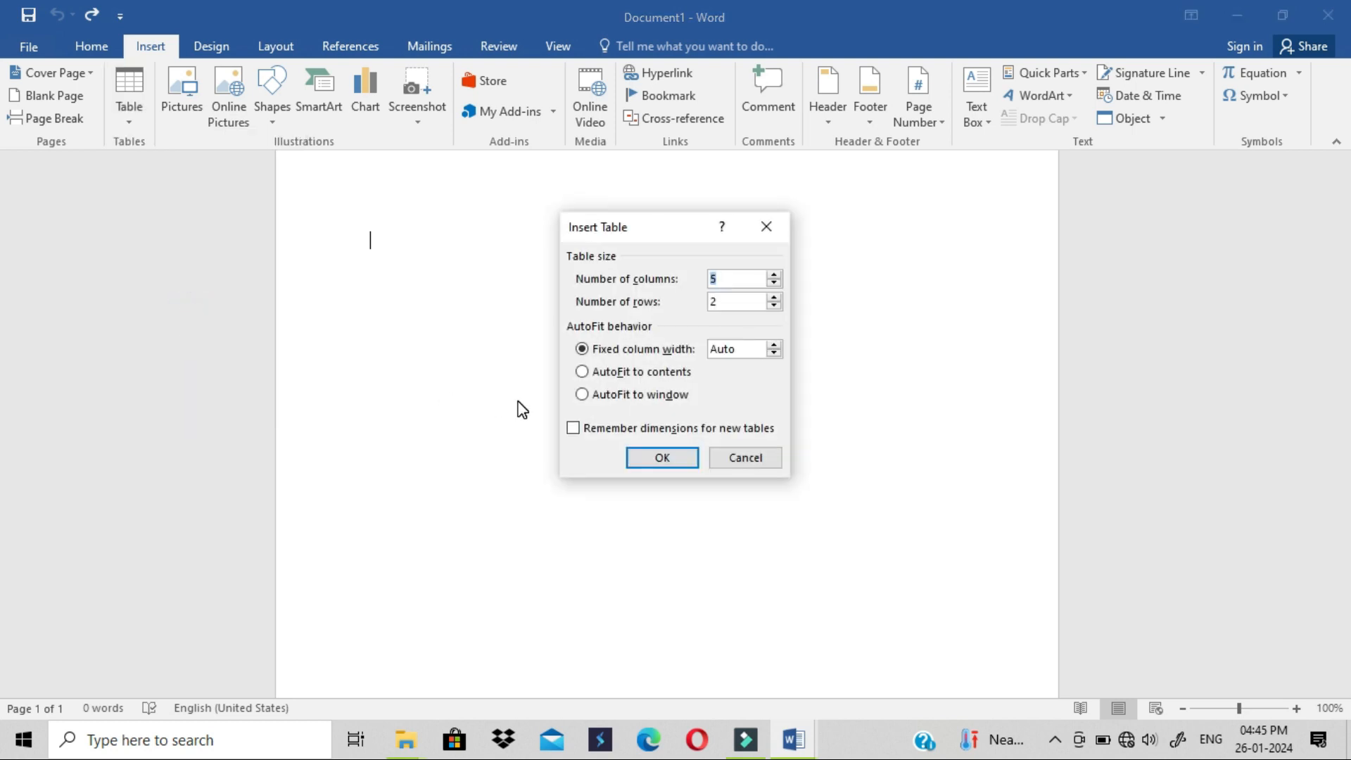
pyautogui.click(728, 281)
pyautogui.press('BackSpace')
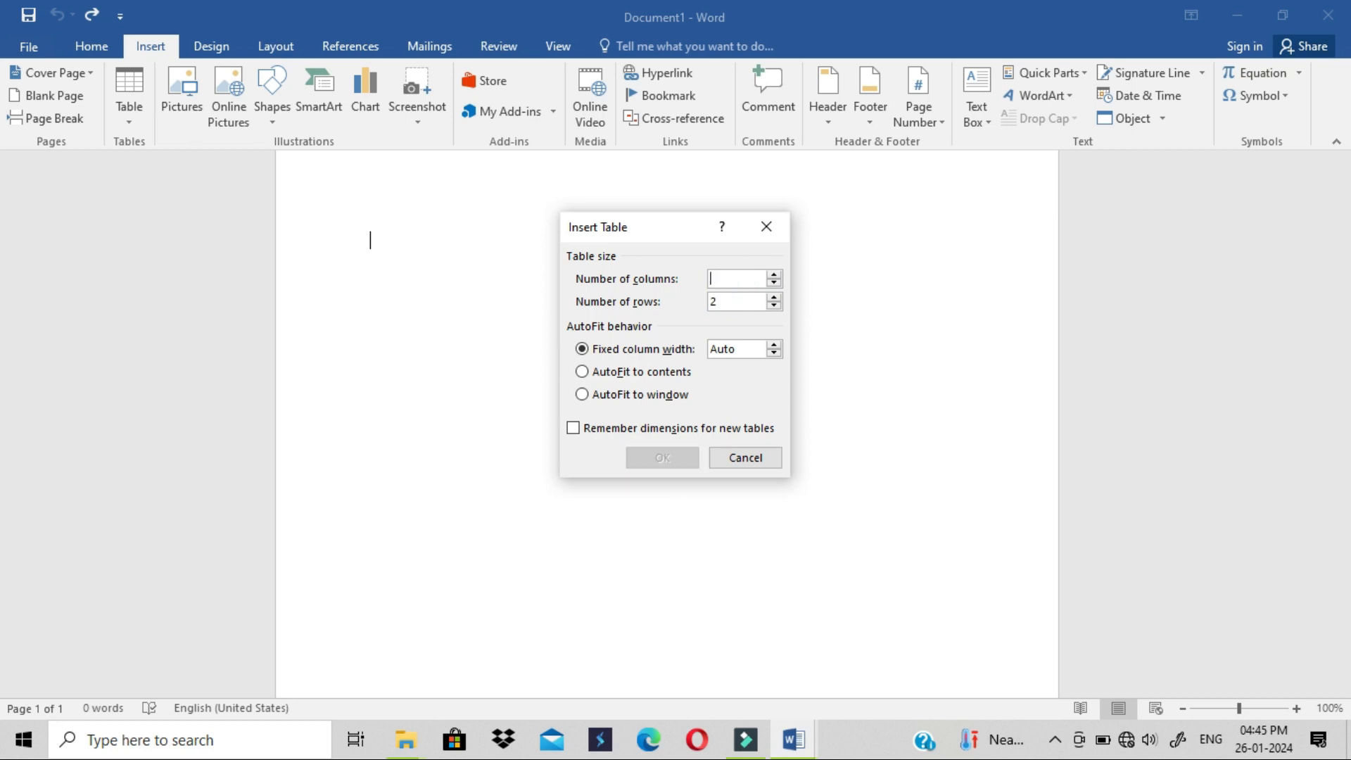
pyautogui.write('4')
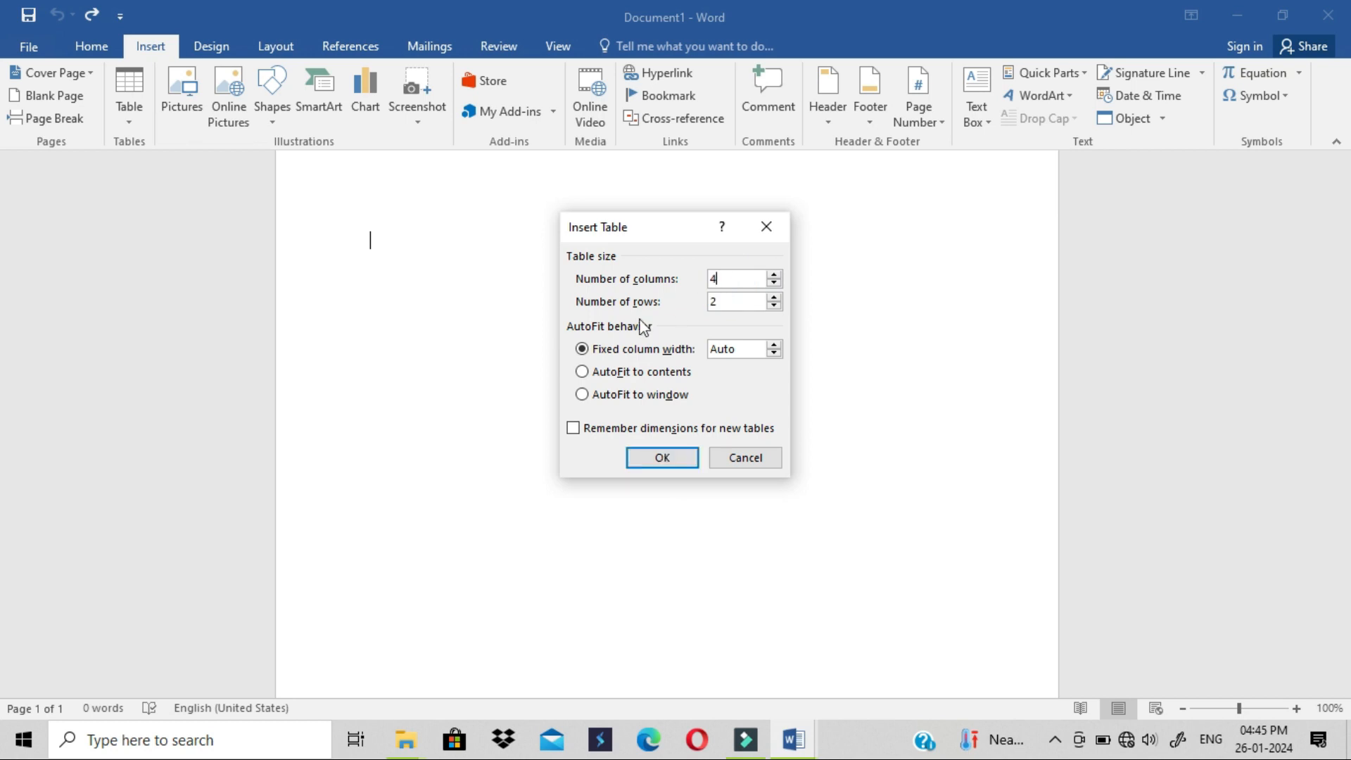
pyautogui.click(732, 298)
pyautogui.press('BackSpace')
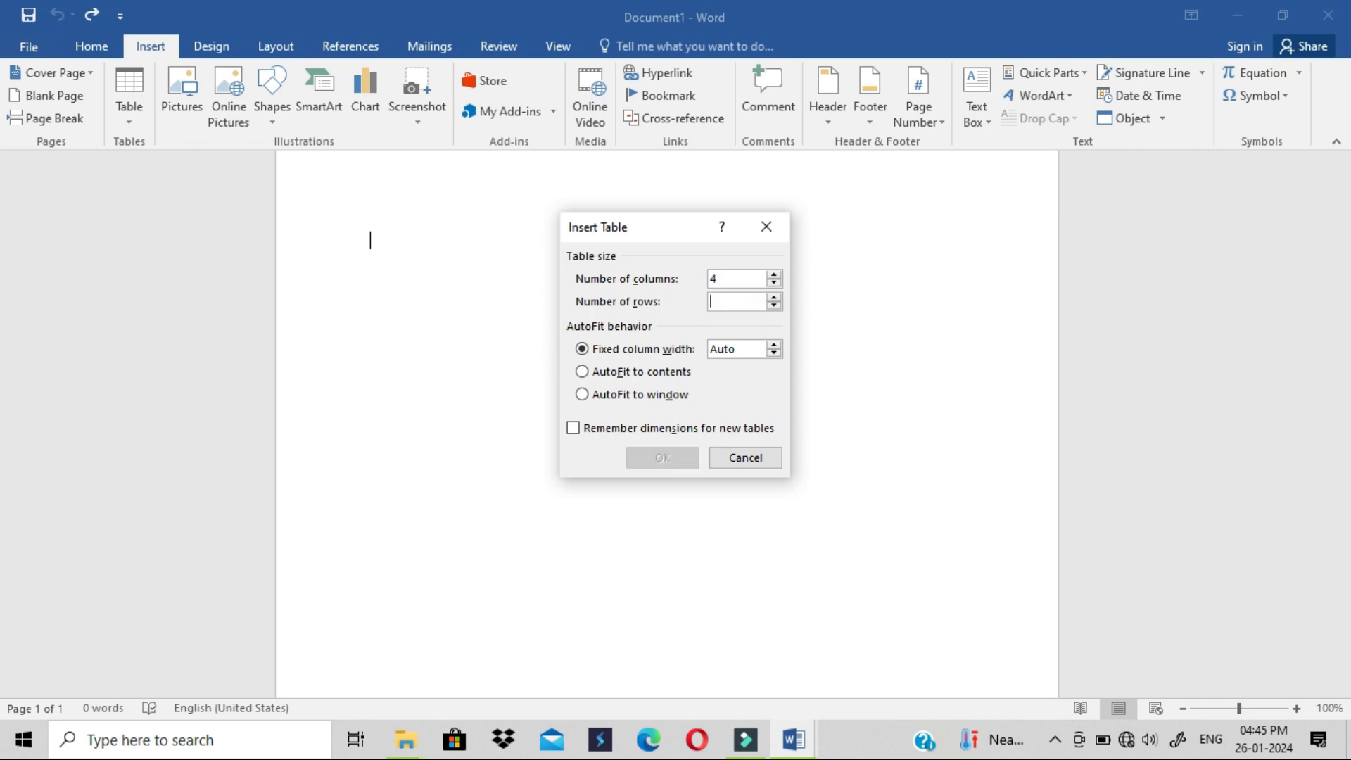
pyautogui.write('4')
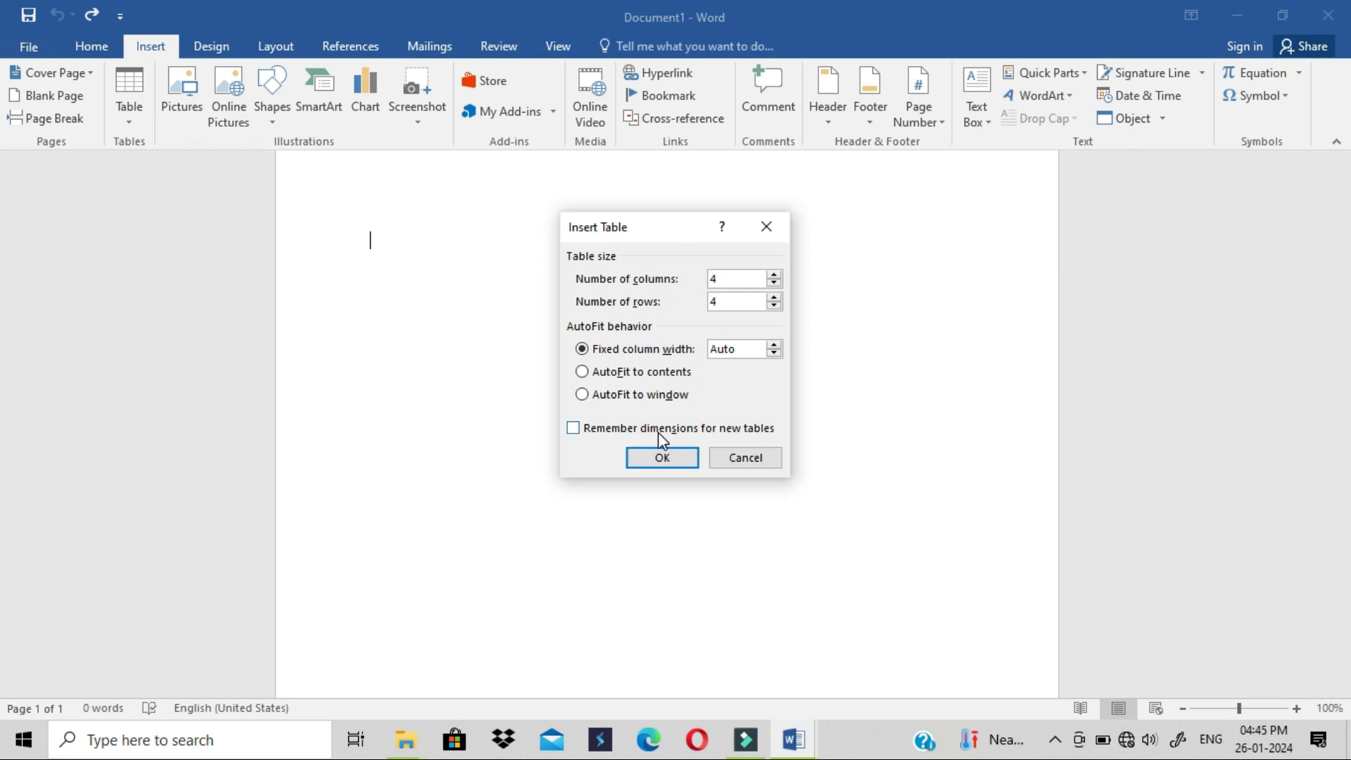
pyautogui.click(662, 458)
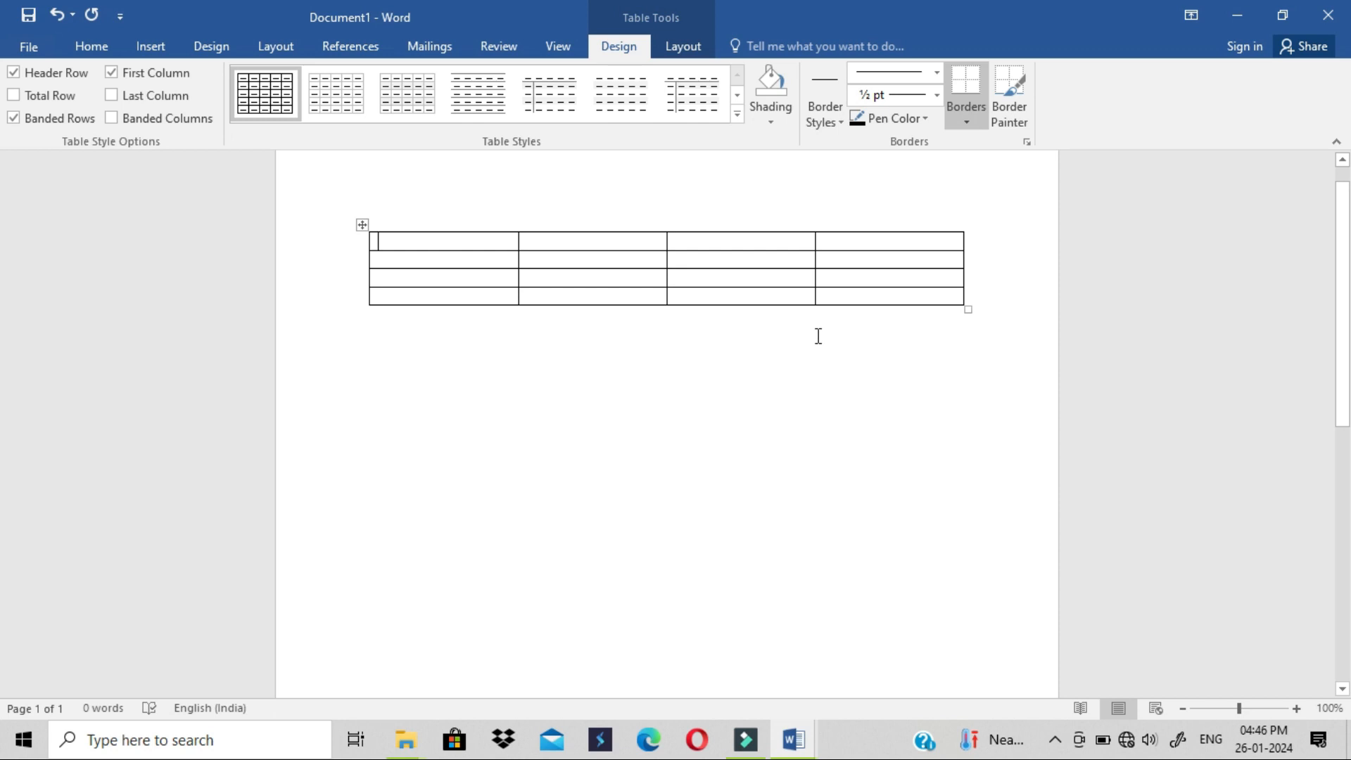
pyautogui.click(64, 18)
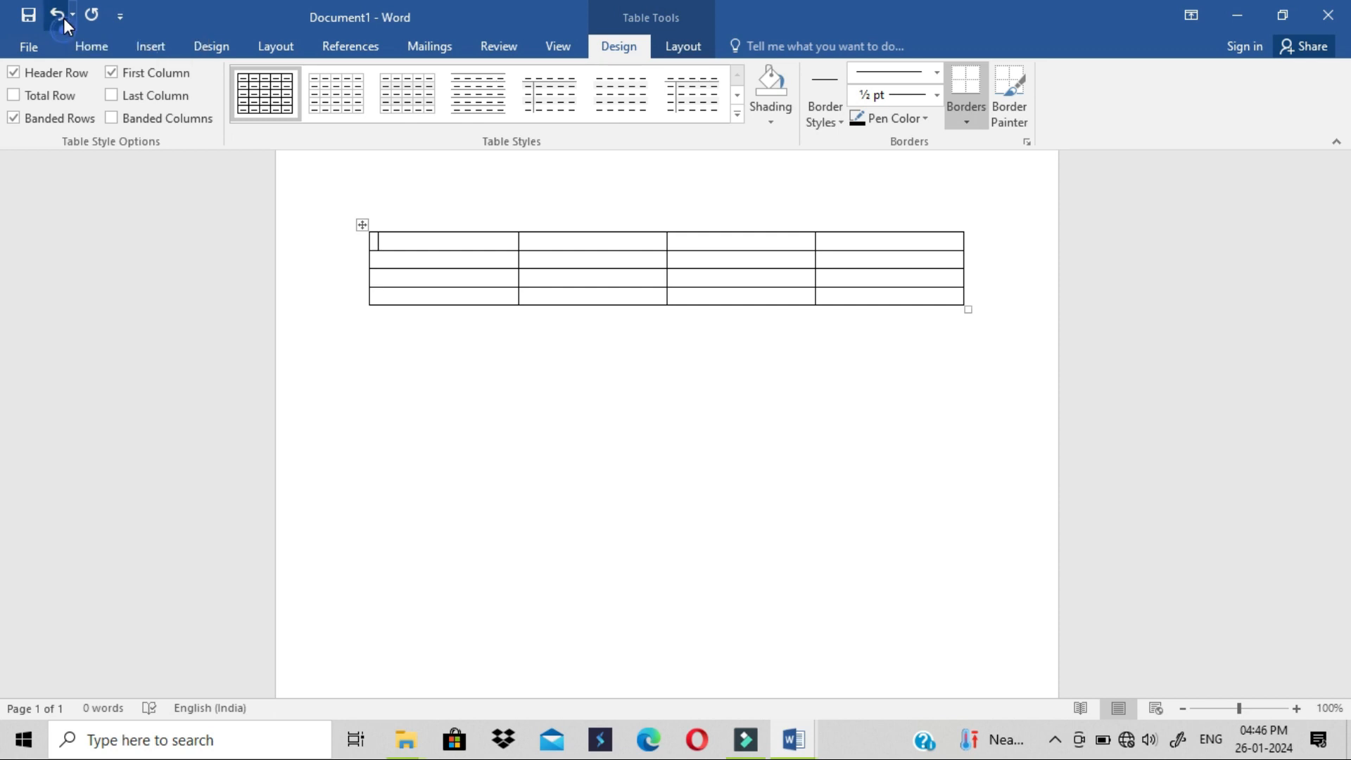
# Draw a table outline about 15.9 cm wide and 7.5 cm high on the blank page with Draw Table.
pyautogui.click(142, 44)
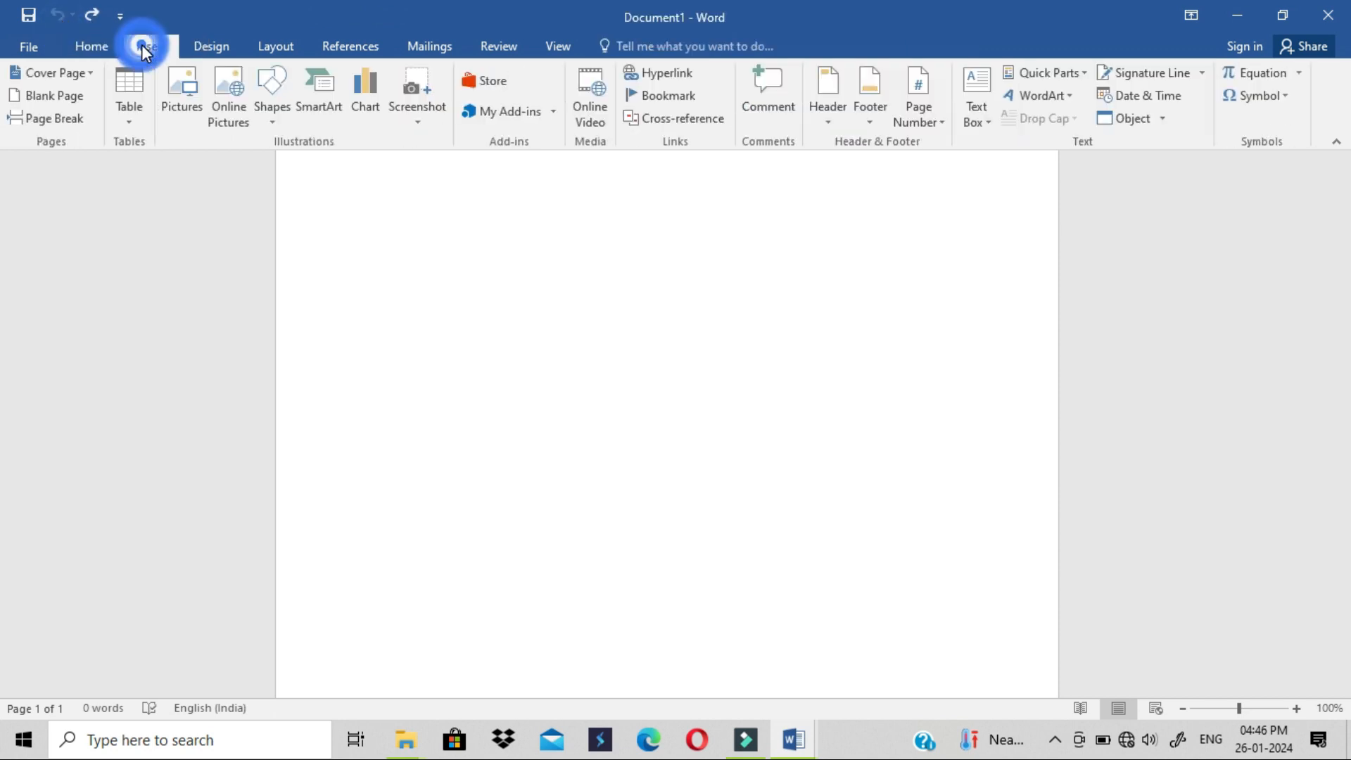
pyautogui.click(133, 113)
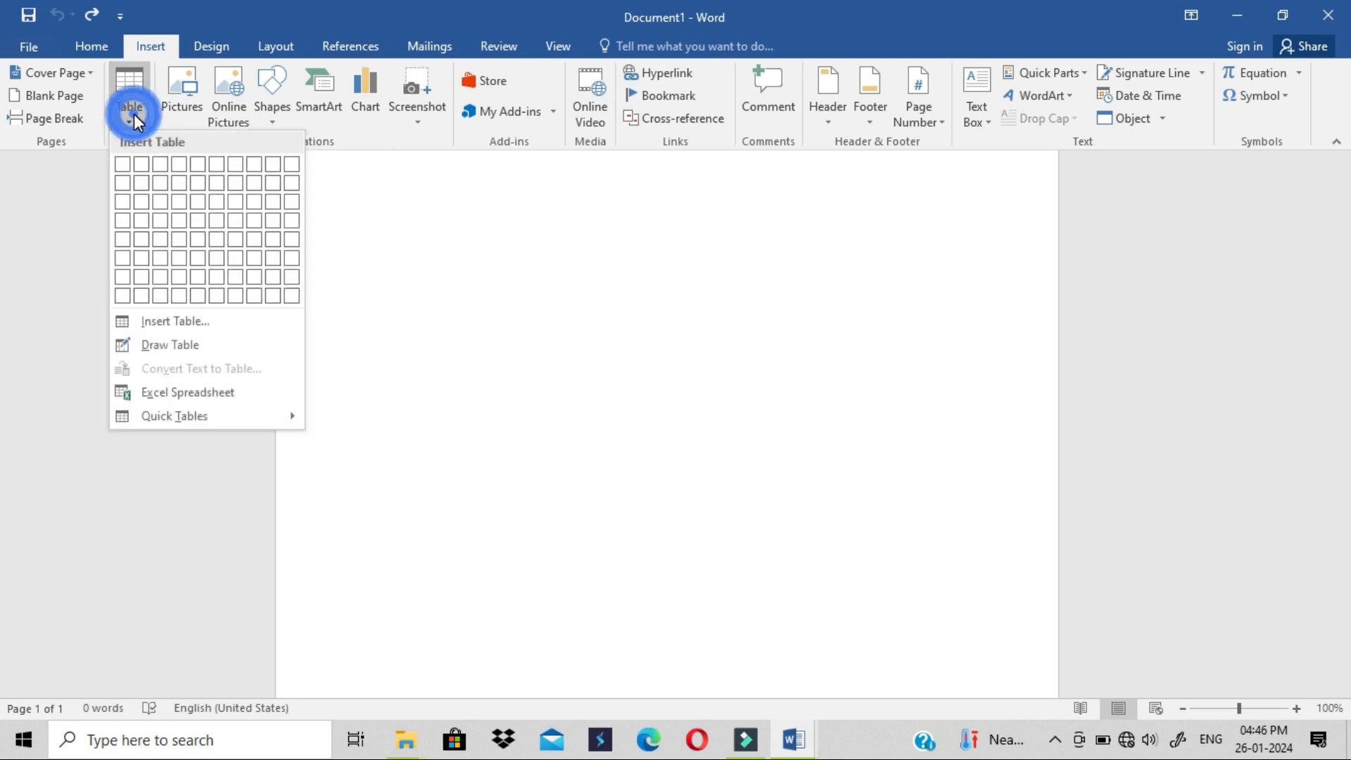
pyautogui.click(198, 348)
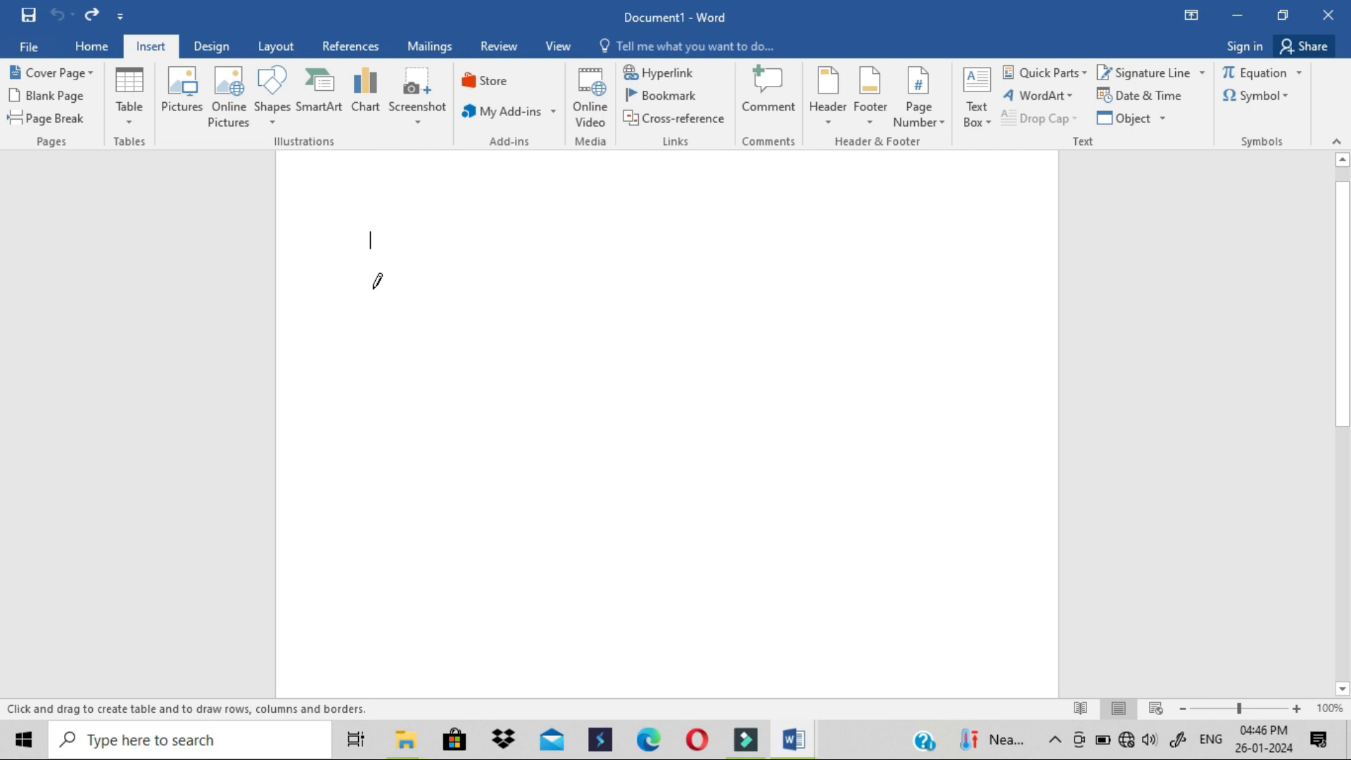
pyautogui.moveTo(373, 288)
pyautogui.mouseDown()
pyautogui.moveTo(419, 299)
pyautogui.moveTo(319, 302)
pyautogui.moveTo(738, 404)
pyautogui.moveTo(553, 322)
pyautogui.moveTo(932, 579)
pyautogui.moveTo(906, 543)
pyautogui.moveTo(963, 571)
pyautogui.moveTo(920, 564)
pyautogui.moveTo(928, 538)
pyautogui.moveTo(971, 572)
pyautogui.mouseUp()
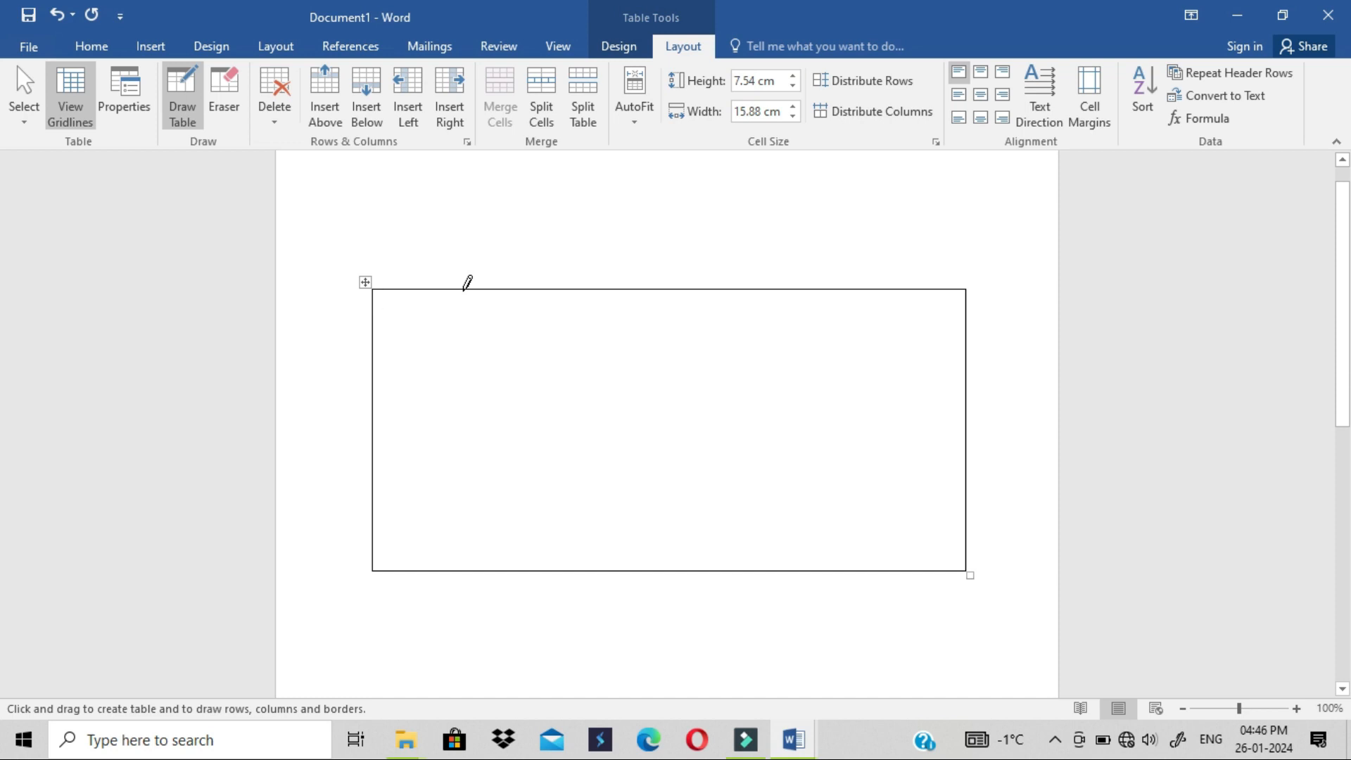
# Divide the drawn table into five columns and three rows with four vertical and two horizontal lines.
pyautogui.moveTo(463, 289); pyautogui.dragTo(450, 529)
pyautogui.moveTo(609, 289); pyautogui.dragTo(621, 475)
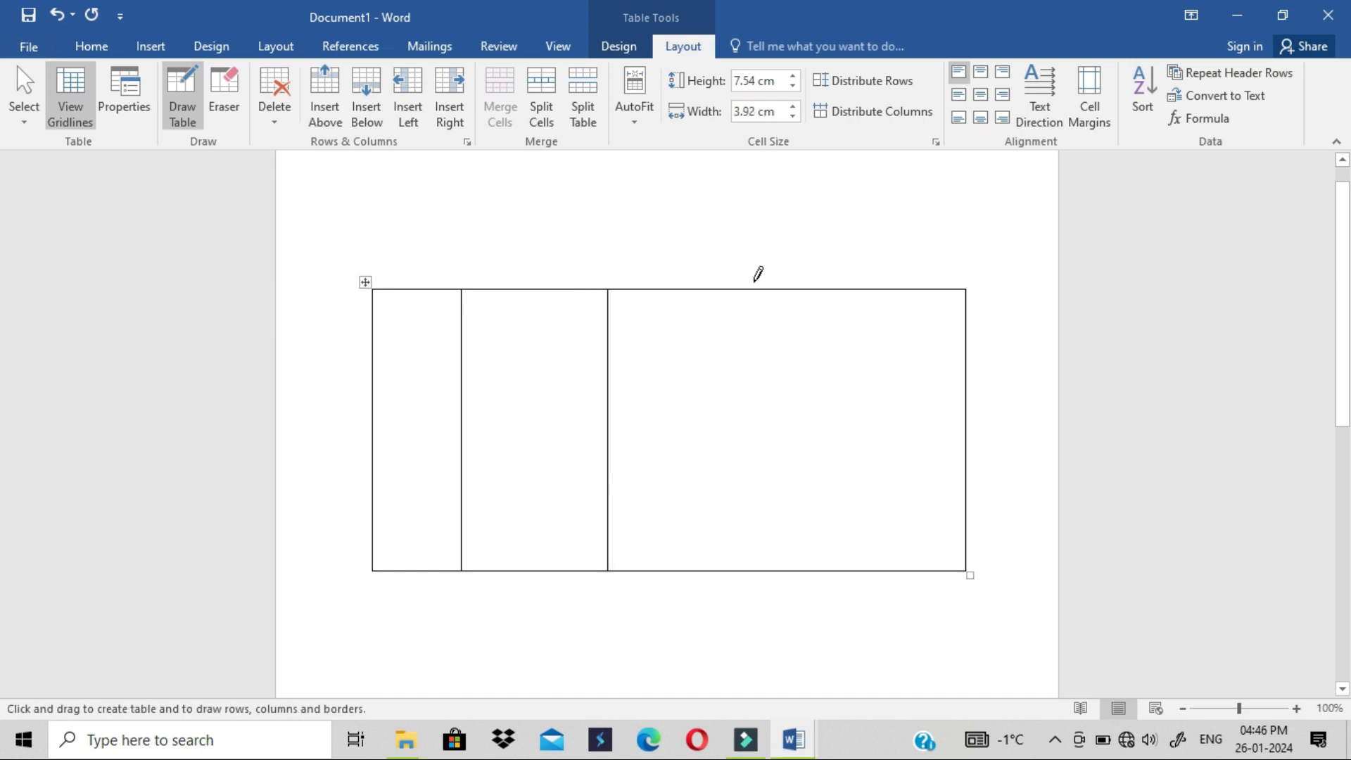
pyautogui.moveTo(756, 290); pyautogui.dragTo(753, 473)
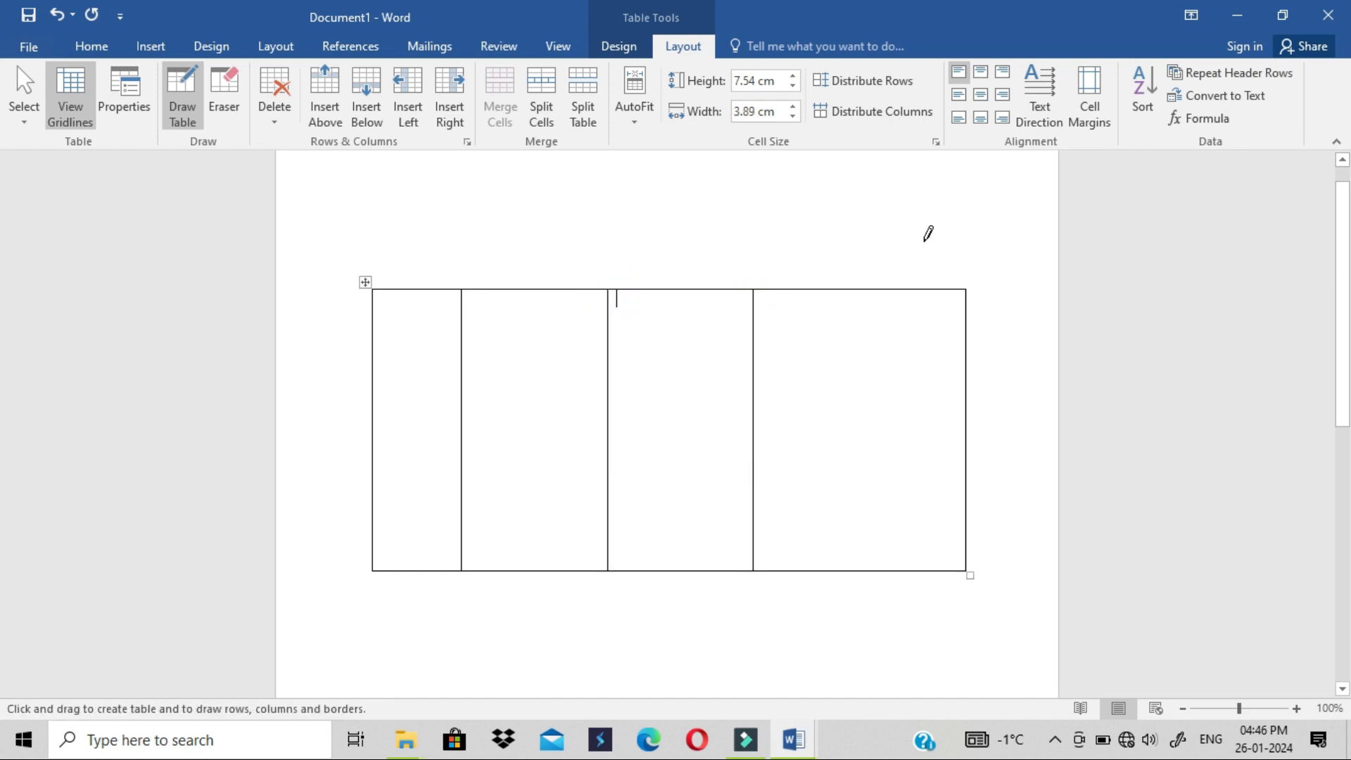
pyautogui.moveTo(887, 285); pyautogui.dragTo(888, 485)
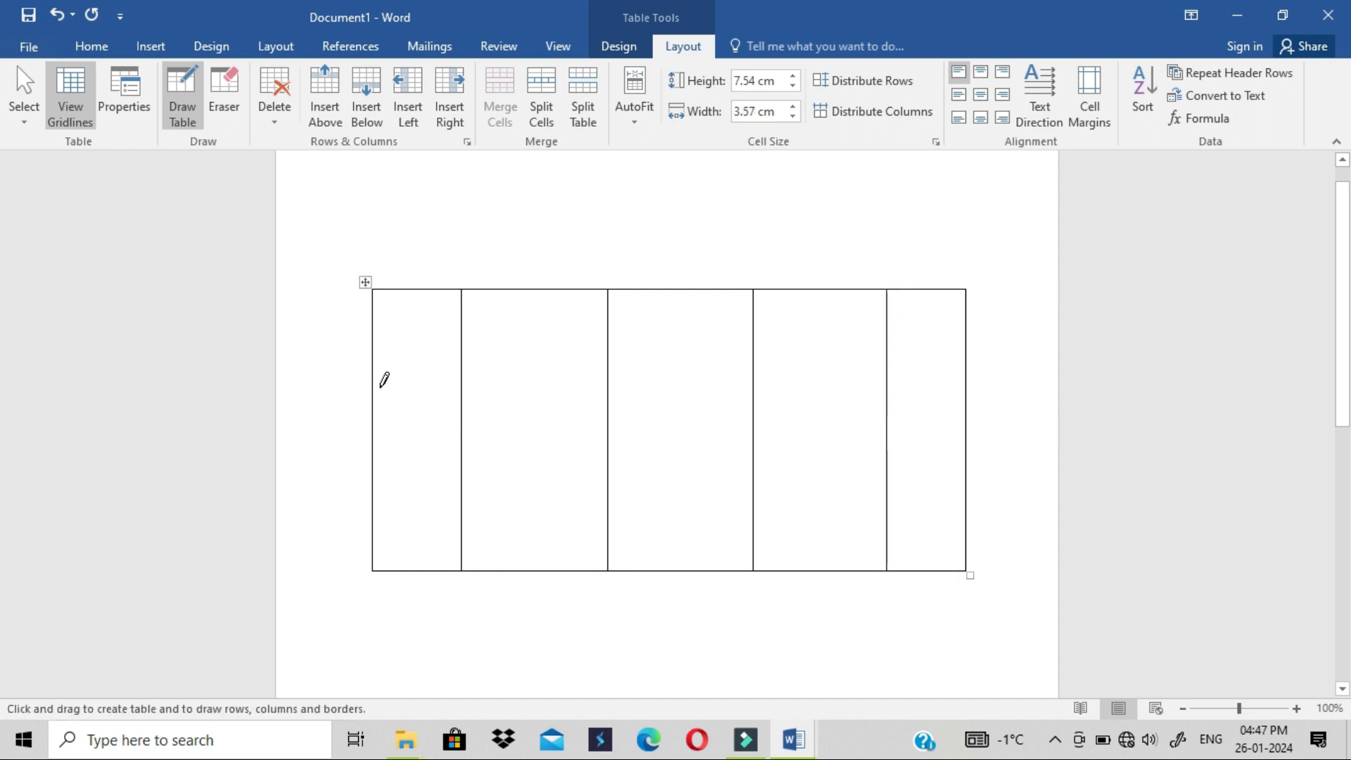
pyautogui.moveTo(373, 387); pyautogui.dragTo(920, 363)
pyautogui.moveTo(373, 470)
pyautogui.mouseDown()
pyautogui.moveTo(1010, 422)
pyautogui.moveTo(928, 471)
pyautogui.mouseUp()
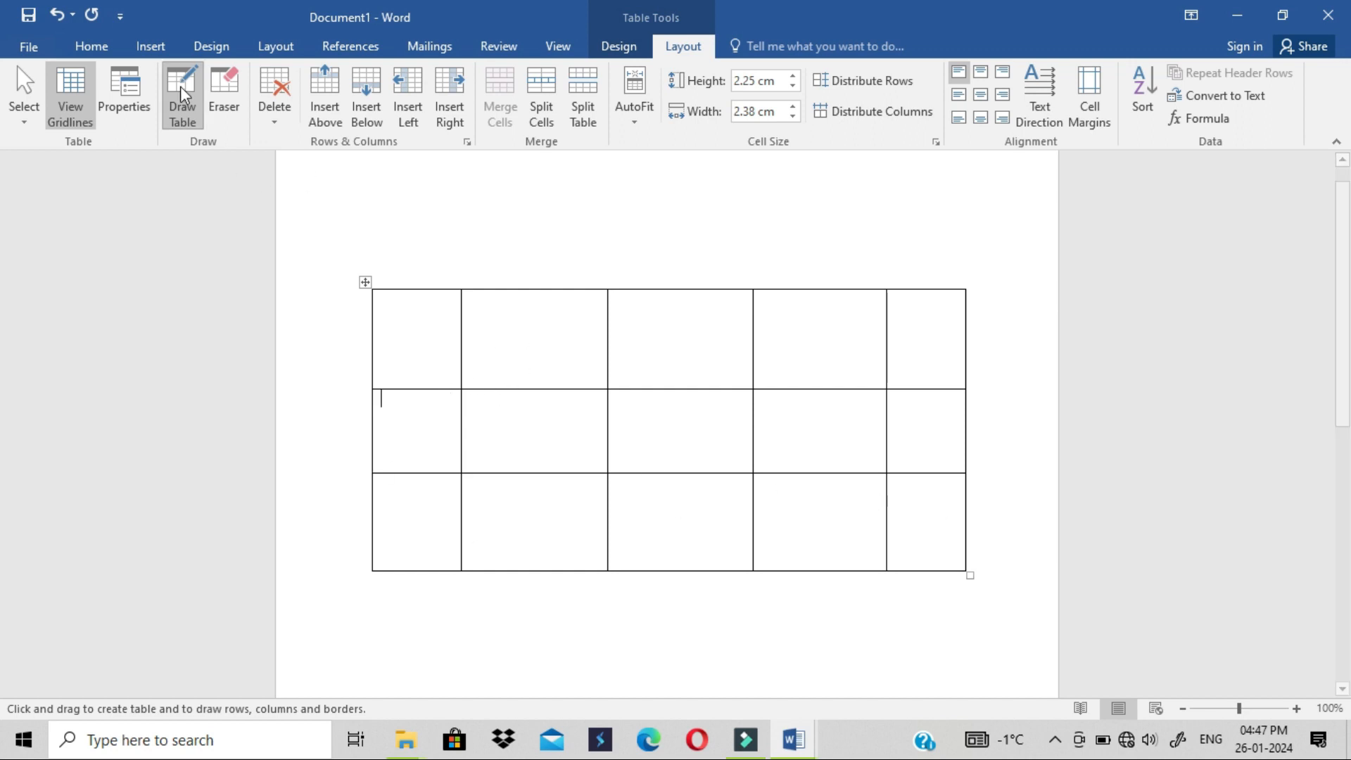
# Undo all the drawn dividing lines and the table outline.
pyautogui.click(158, 52)
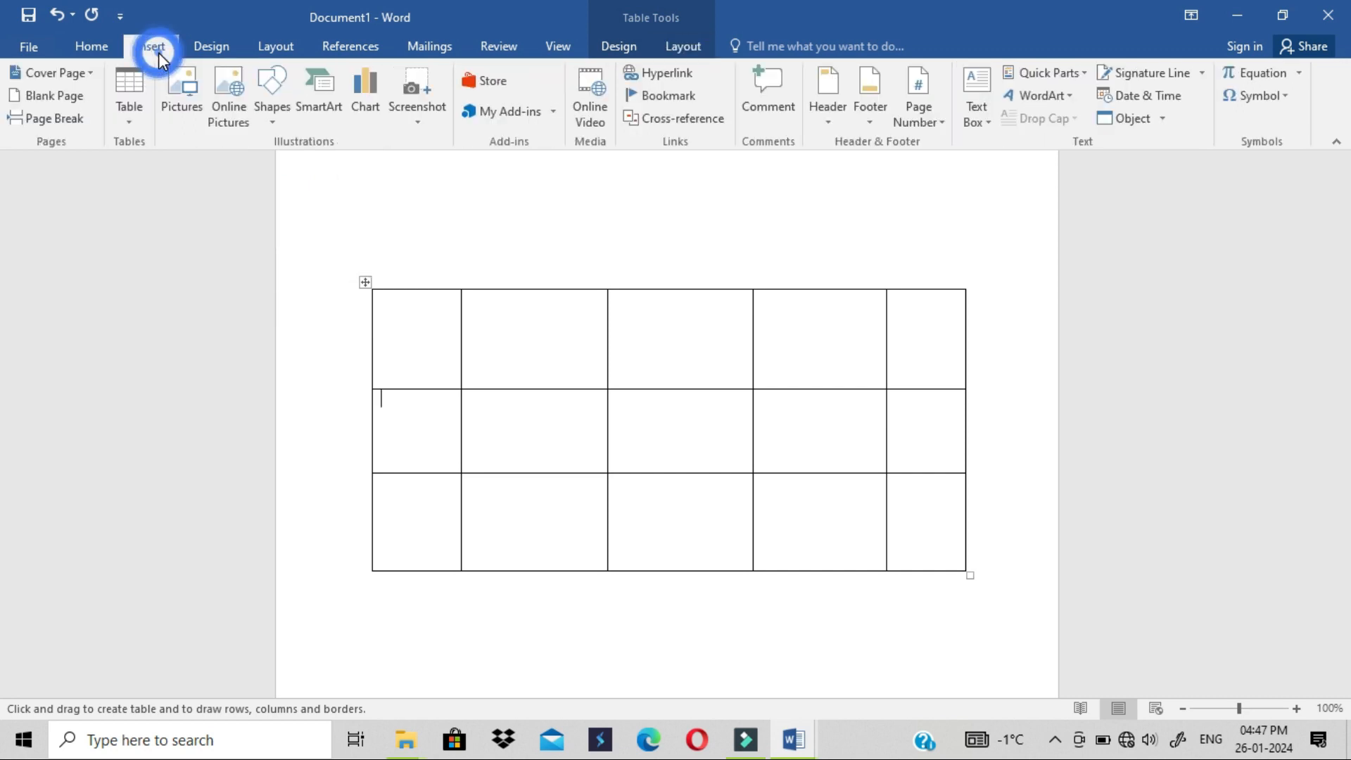
pyautogui.click(144, 115)
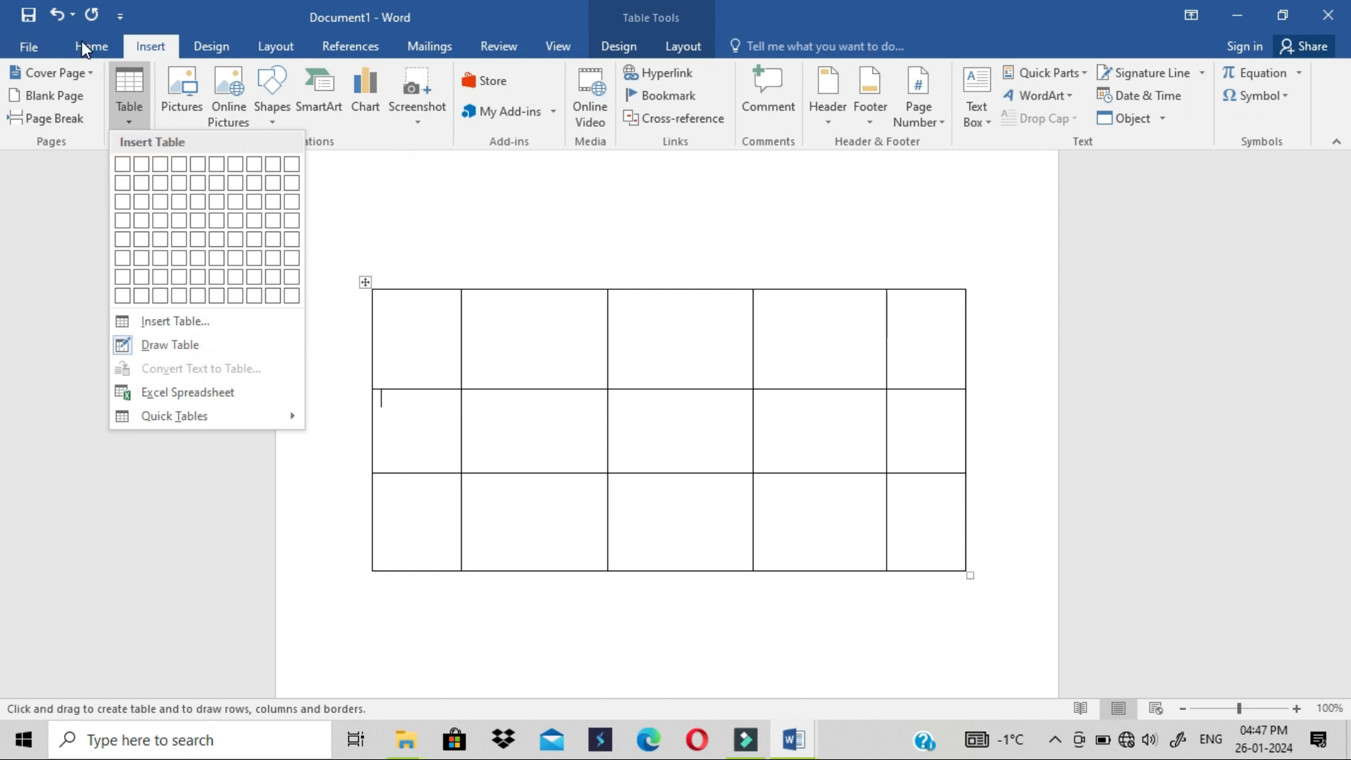
pyautogui.click(59, 14)
pyautogui.click(59, 14)
pyautogui.click(60, 14)
pyautogui.click(60, 14)
pyautogui.click(60, 14)
pyautogui.click(60, 14)
pyautogui.click(60, 14)
pyautogui.click(60, 14)
# Insert a table with 4 columns and 4 rows, keeping the fixed column width on Auto.
pyautogui.click(149, 114)
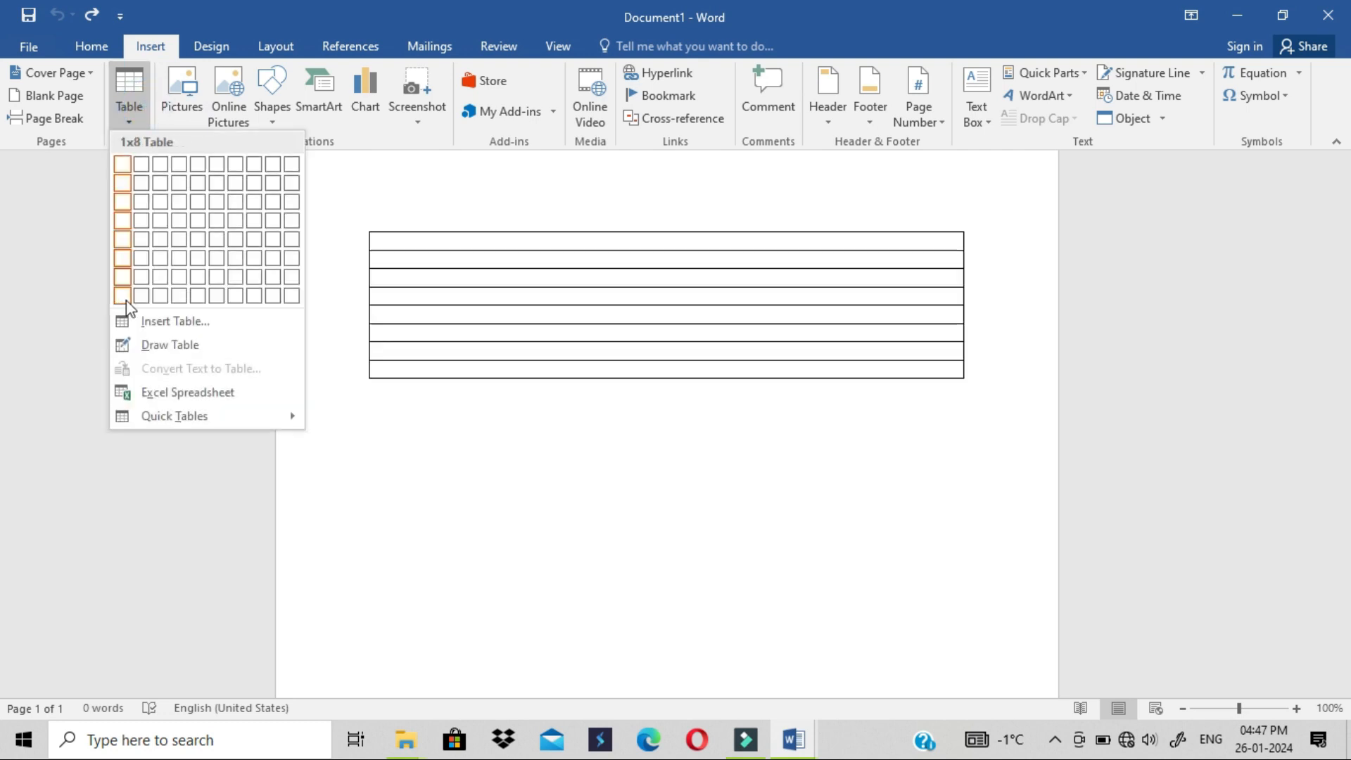
pyautogui.click(141, 315)
pyautogui.click(748, 277)
pyautogui.press('BackSpace')
pyautogui.write('4')
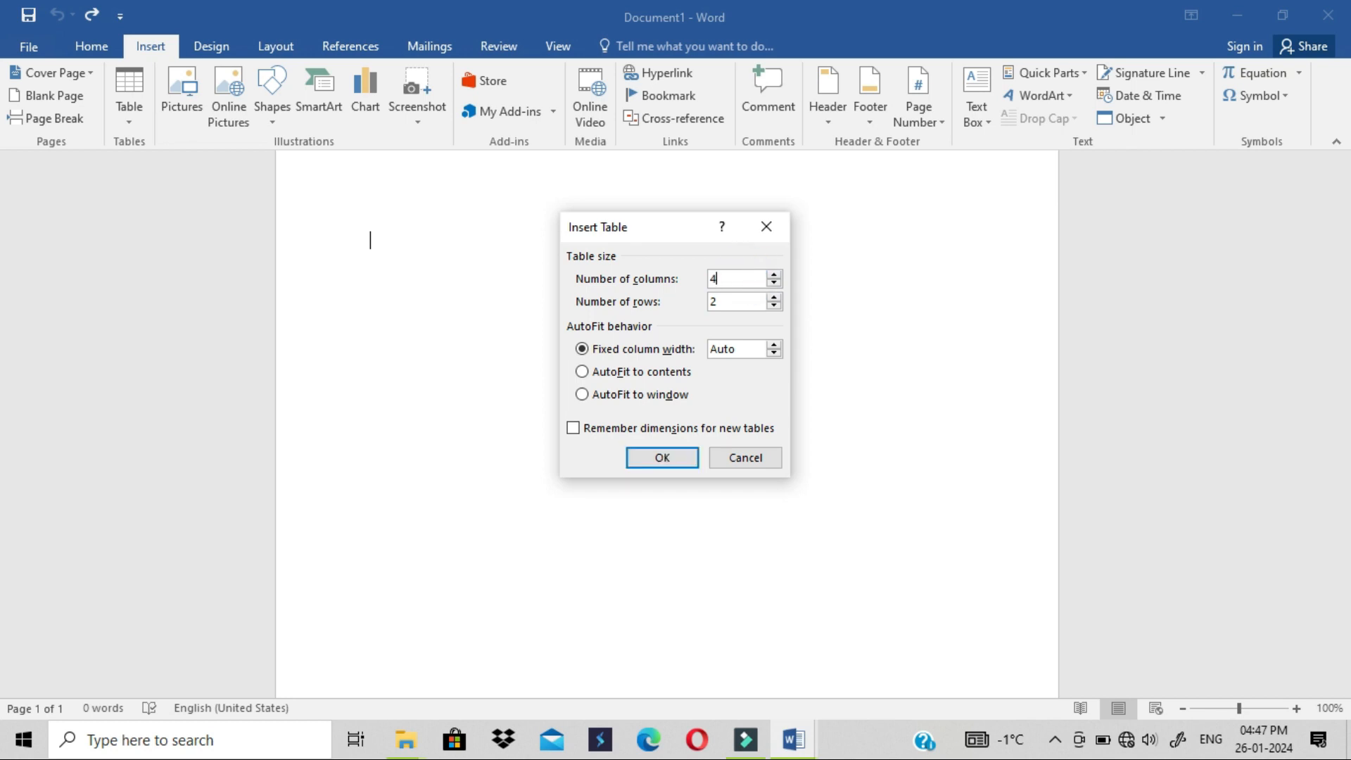
pyautogui.click(719, 301)
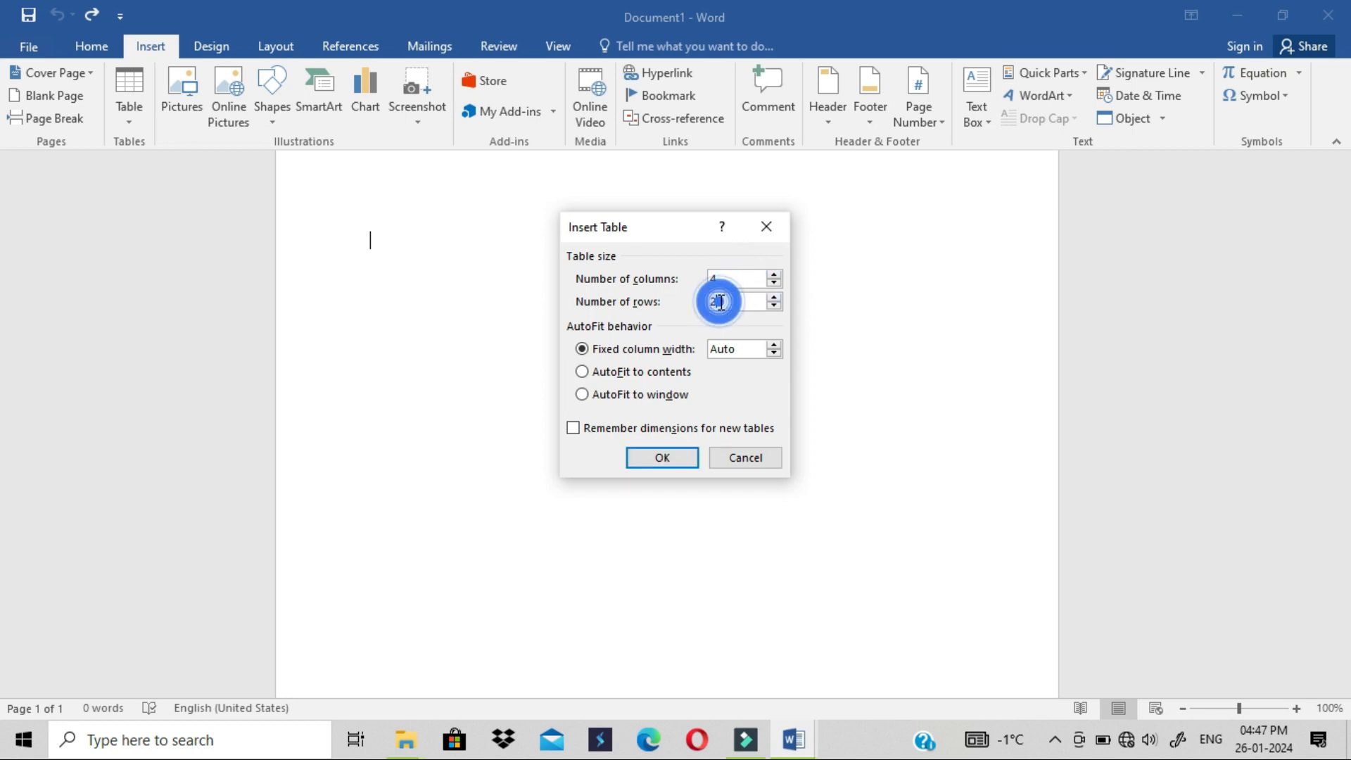
pyautogui.press('BackSpace')
pyautogui.write('4')
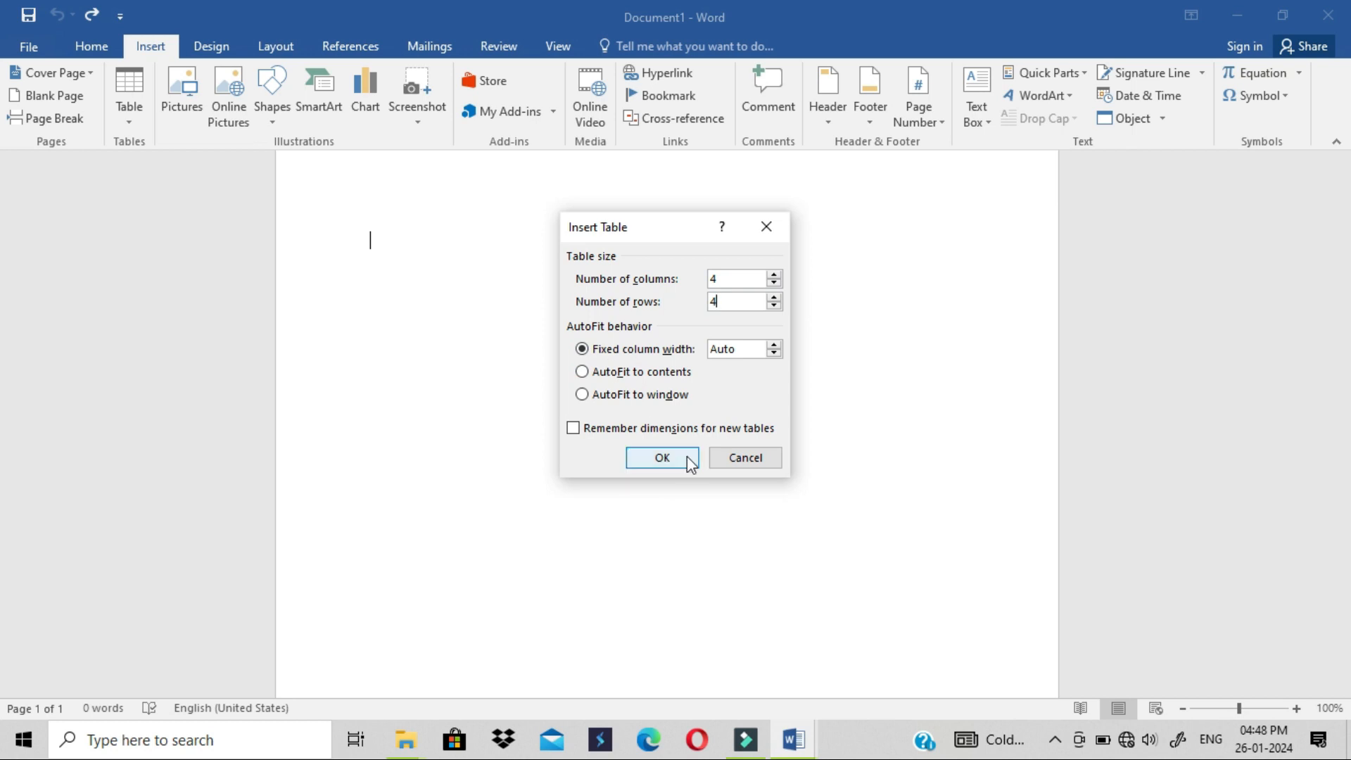
pyautogui.click(662, 458)
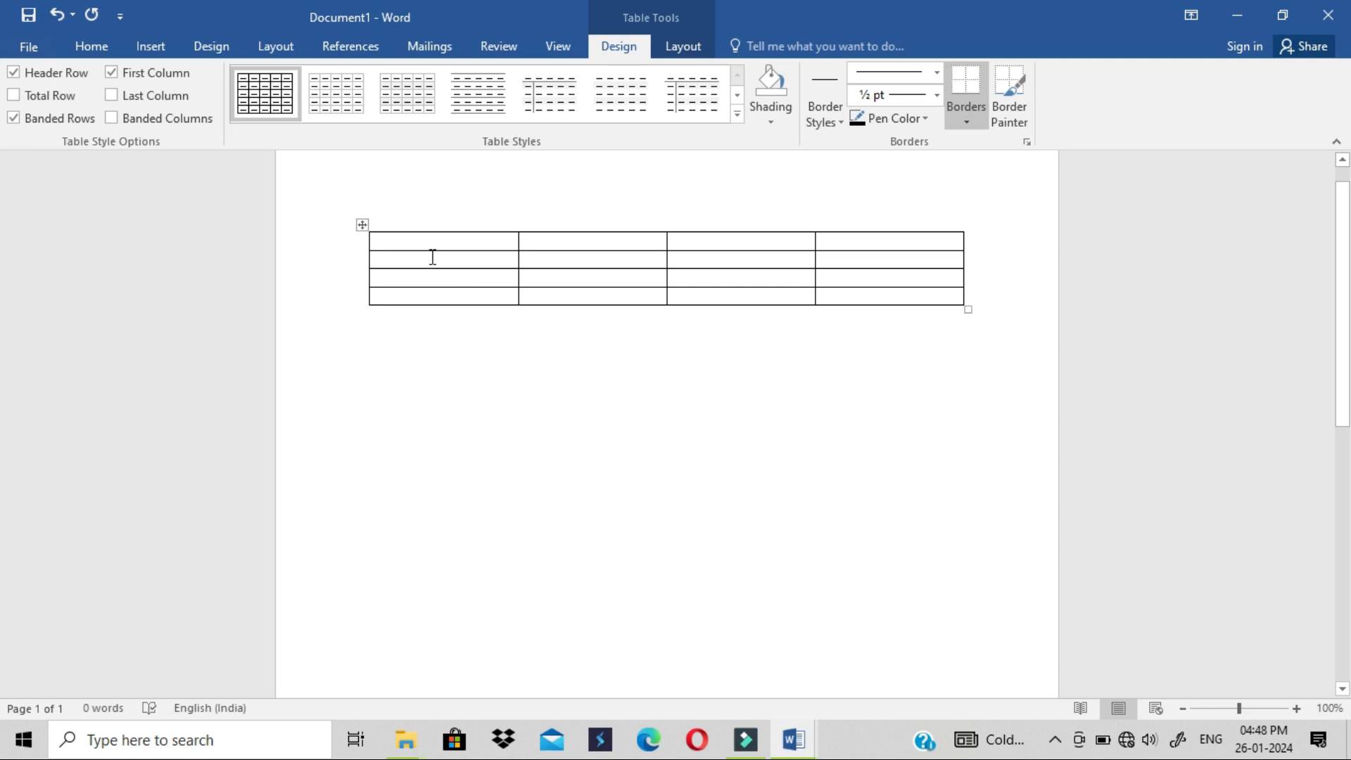
# Select all four cells in the table's first column.
pyautogui.moveTo(395, 240); pyautogui.dragTo(413, 317)
pyautogui.moveTo(404, 240); pyautogui.dragTo(401, 297)
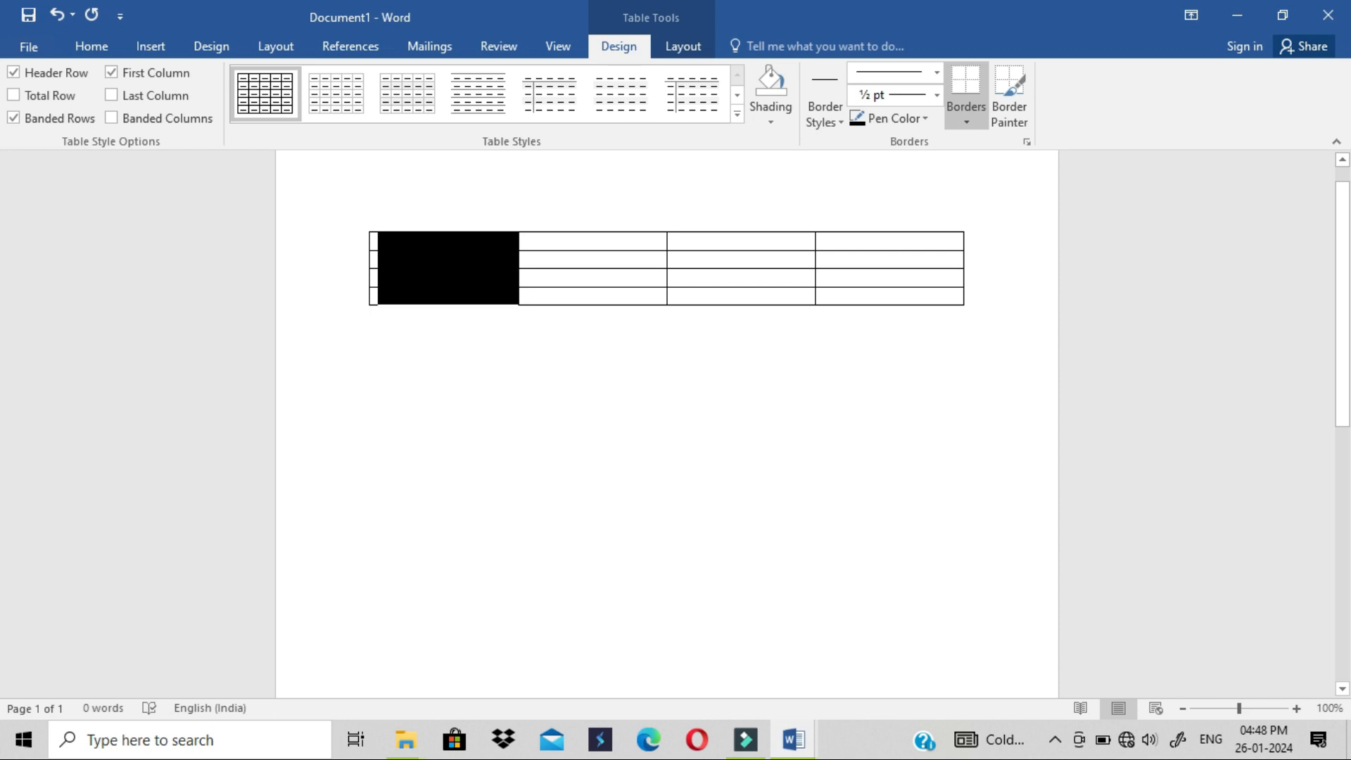
# Deselect the column and add two blank lines below the existing table.
pyautogui.click(420, 410)
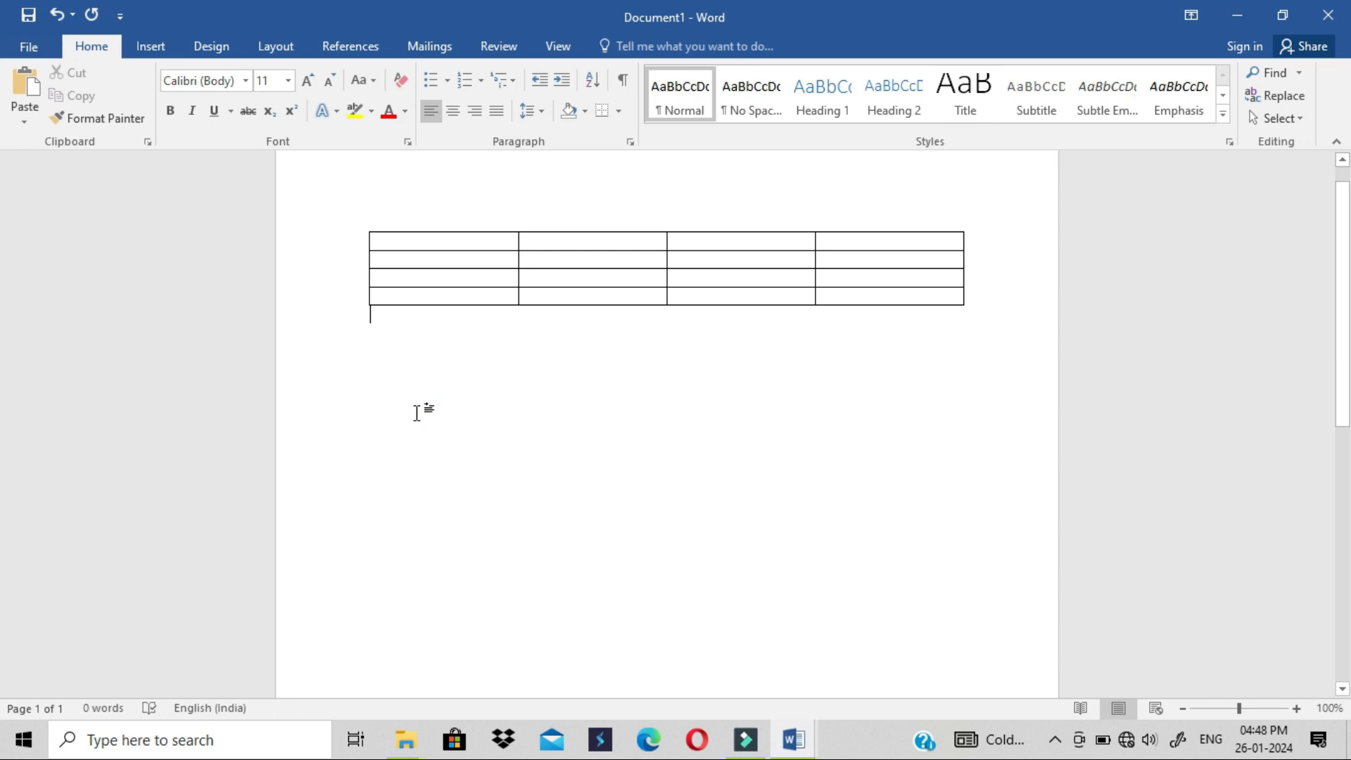
pyautogui.press('Return')
pyautogui.press('Return')
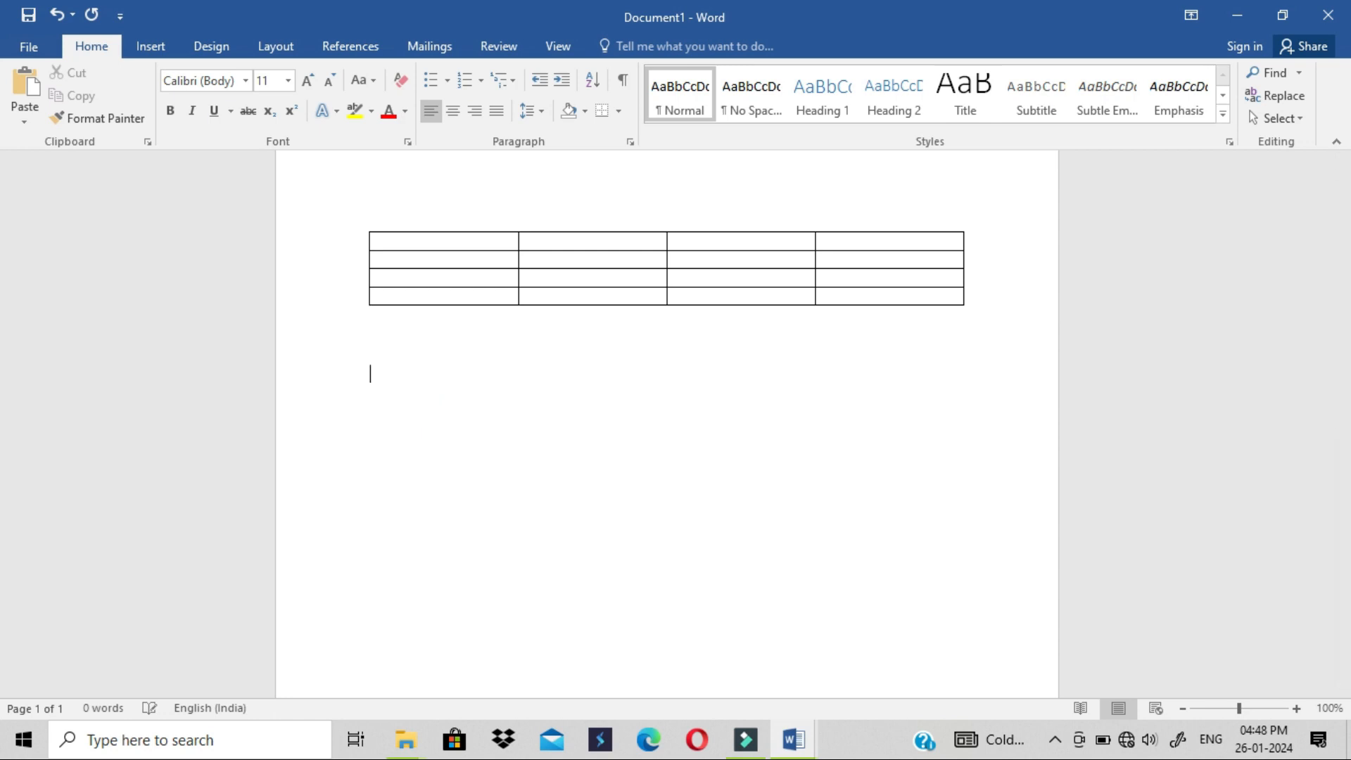
# Insert a table with 4 columns and 4 rows below the first one, using AutoFit to contents.
pyautogui.click(147, 50)
pyautogui.click(125, 115)
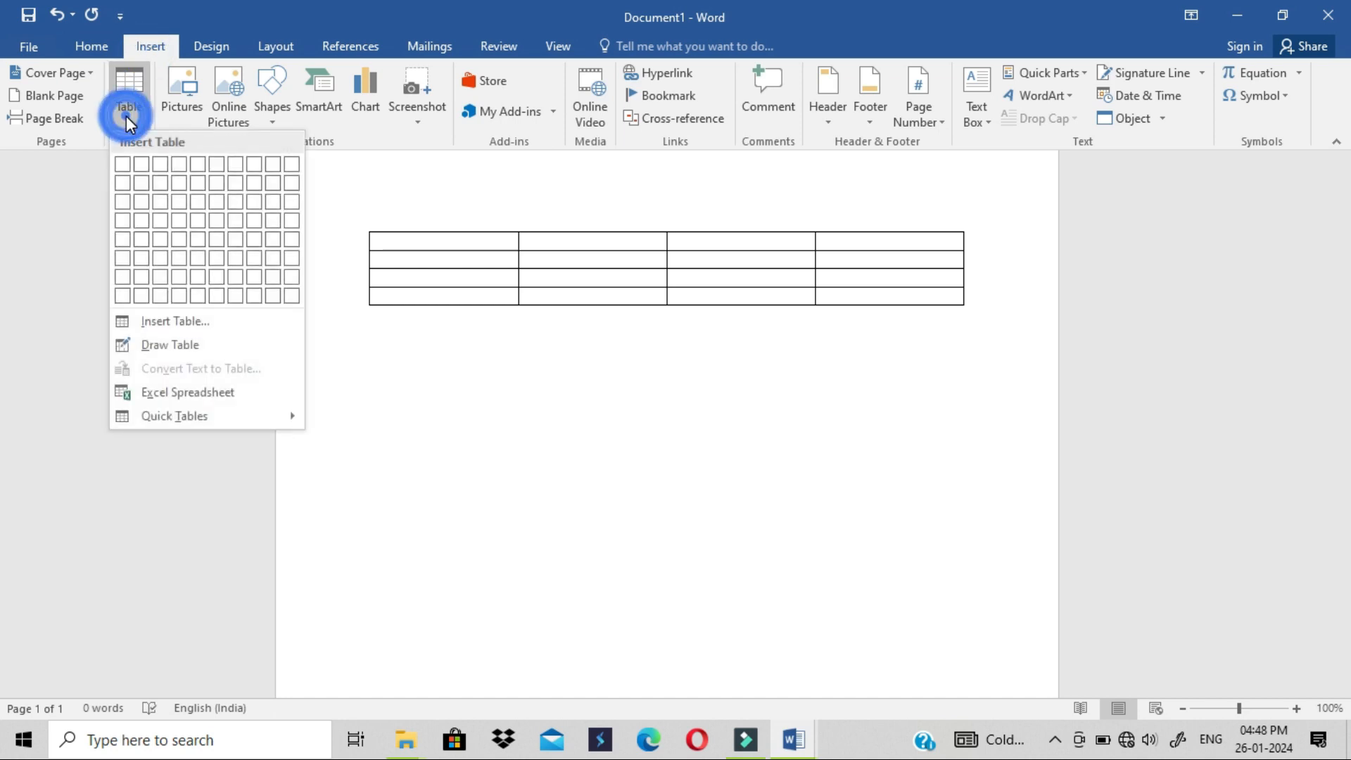
pyautogui.click(162, 323)
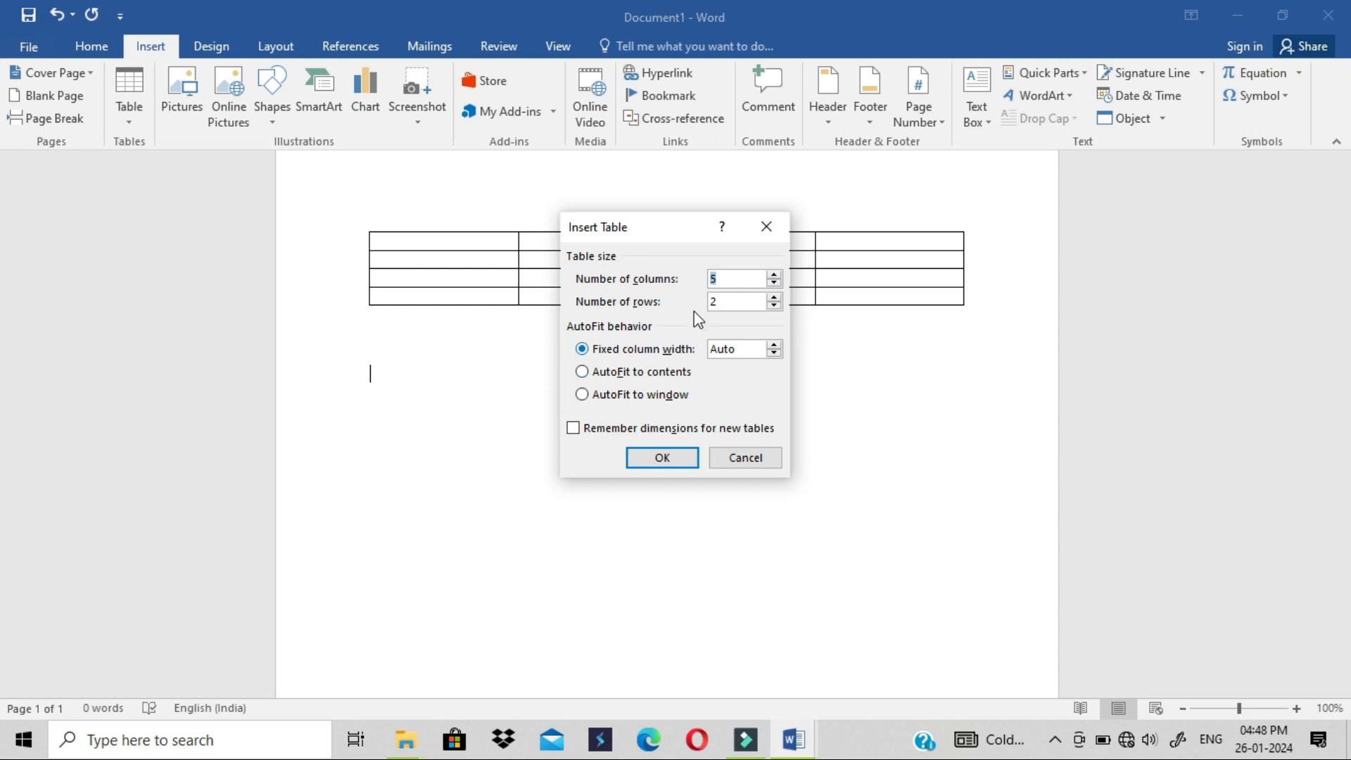
pyautogui.click(740, 277)
pyautogui.press('BackSpace')
pyautogui.write('4')
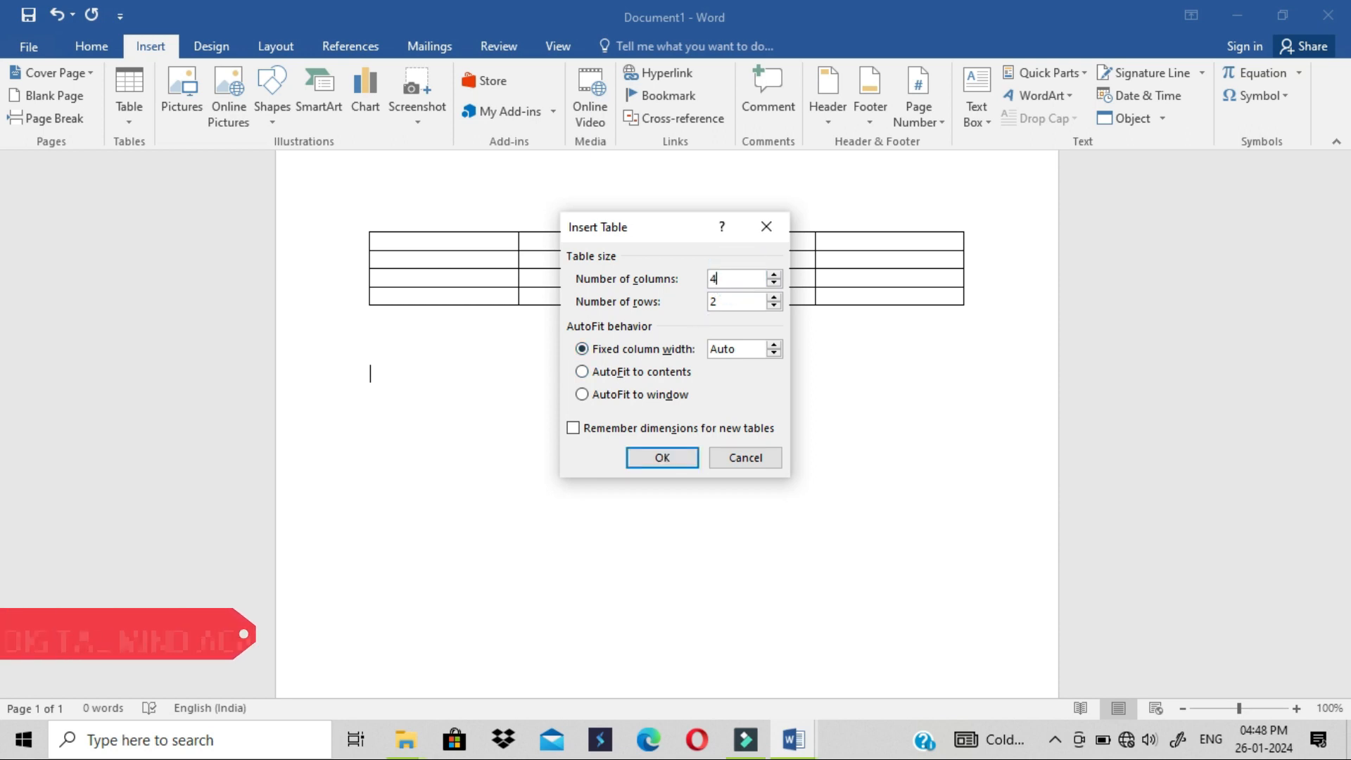
pyautogui.press('Tab')
pyautogui.write('4')
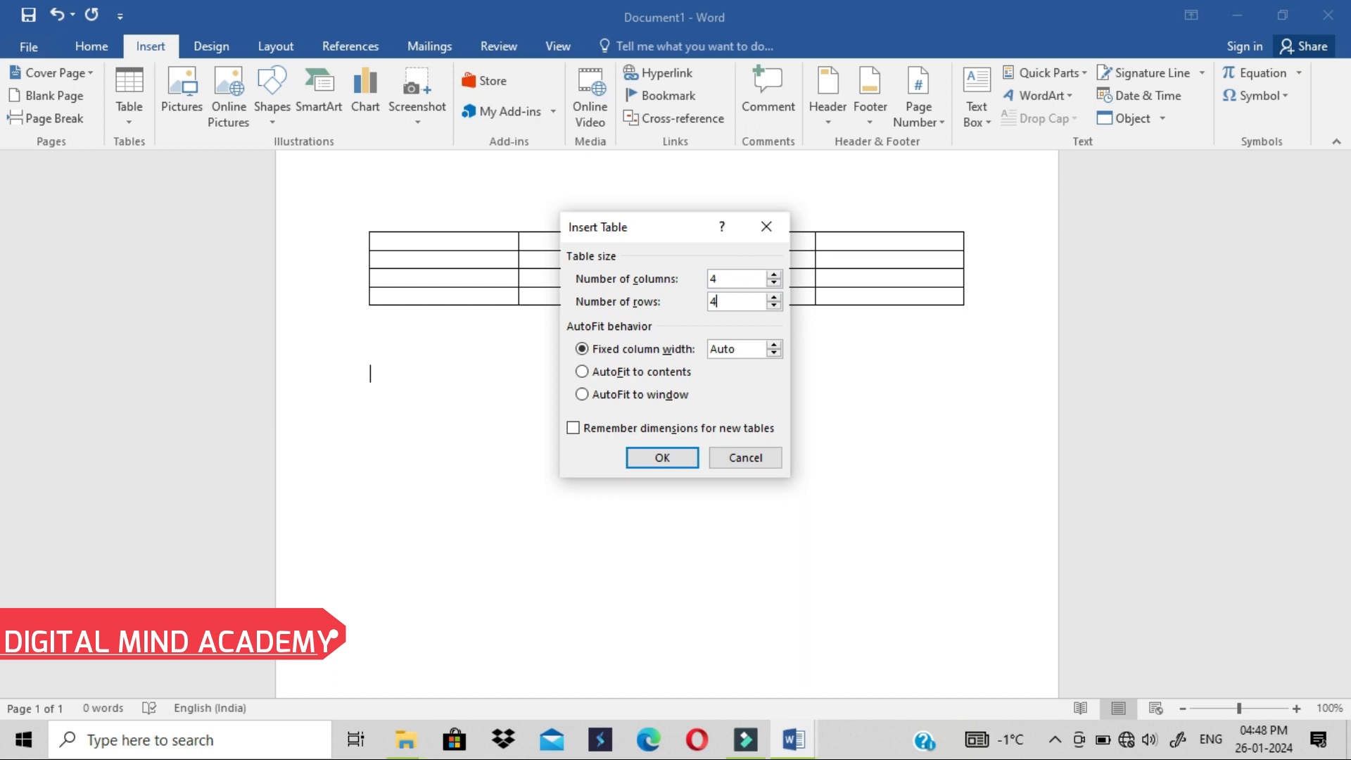
pyautogui.click(584, 371)
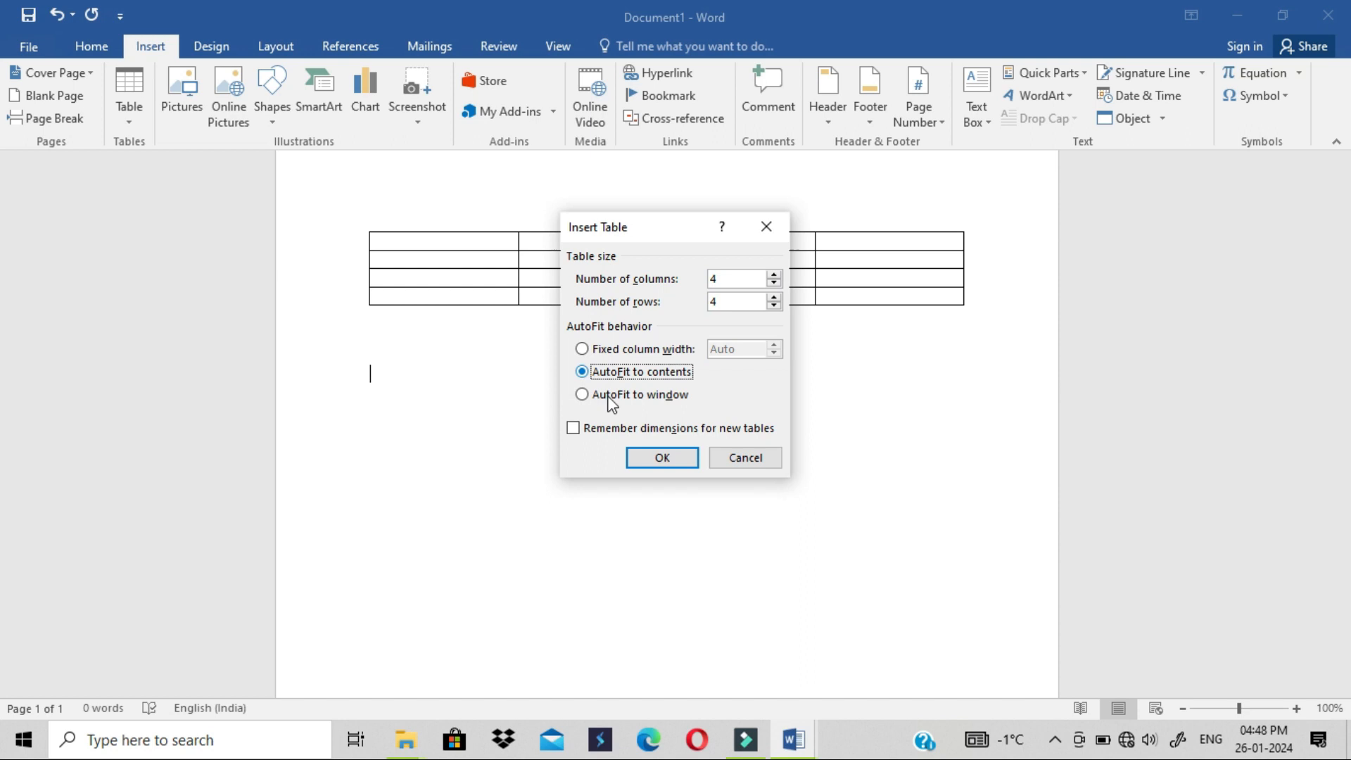
pyautogui.click(659, 457)
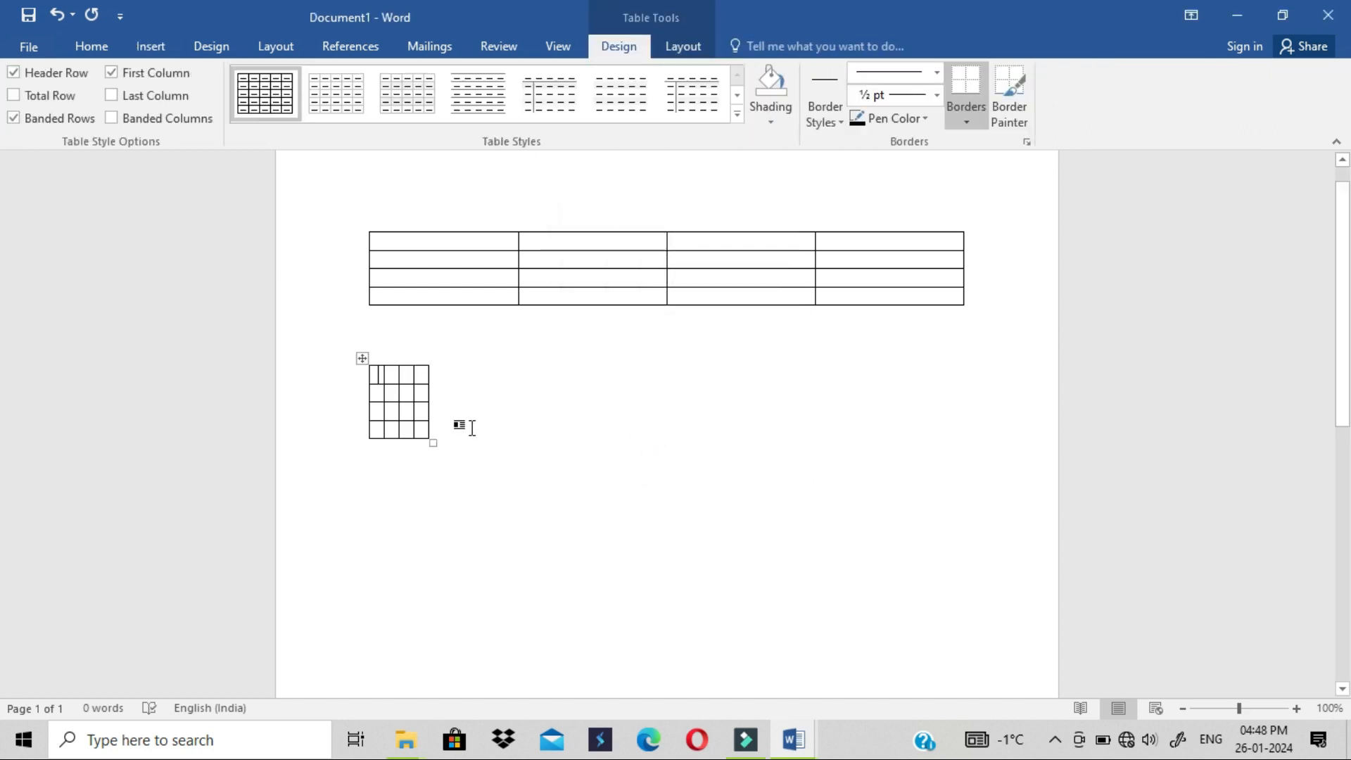
# Fill the new table's header row with s.no, Name, Address and age.
pyautogui.click(1254, 708)
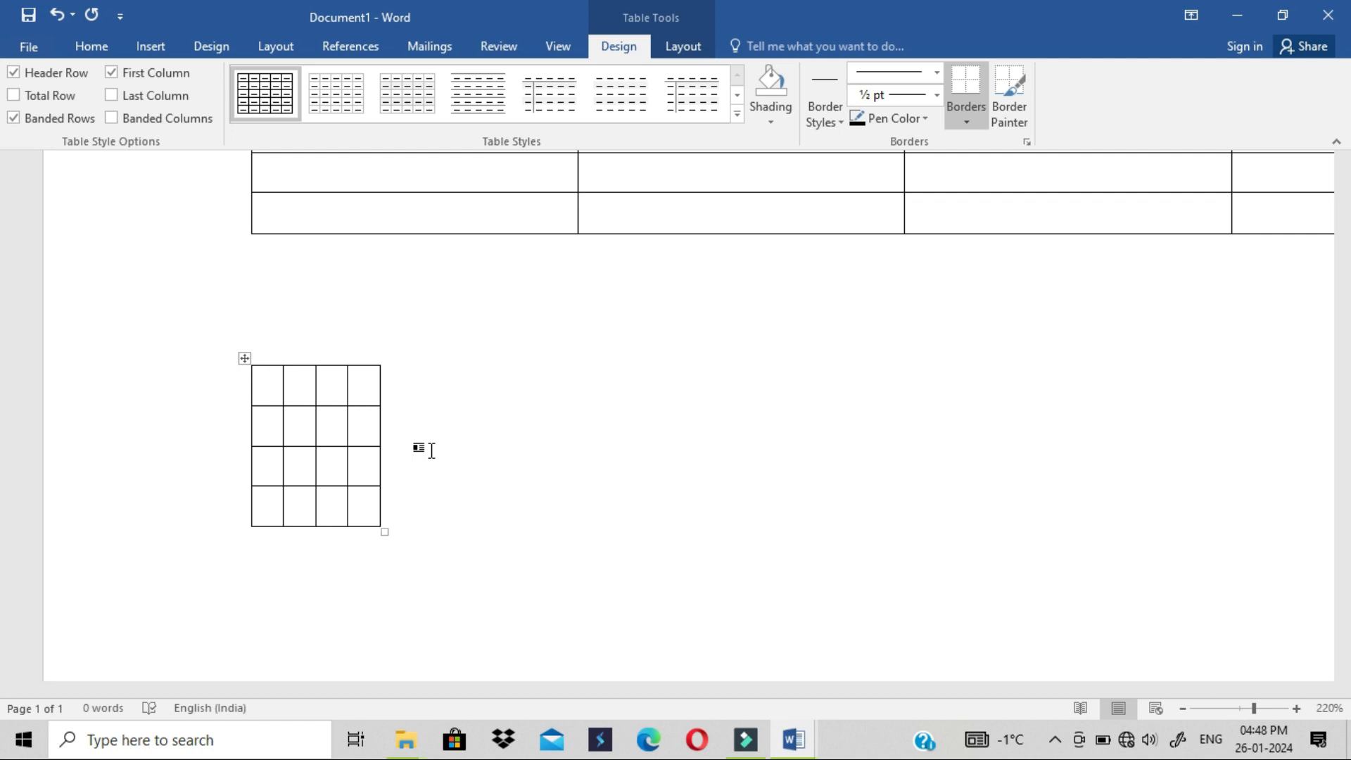
pyautogui.write('S')
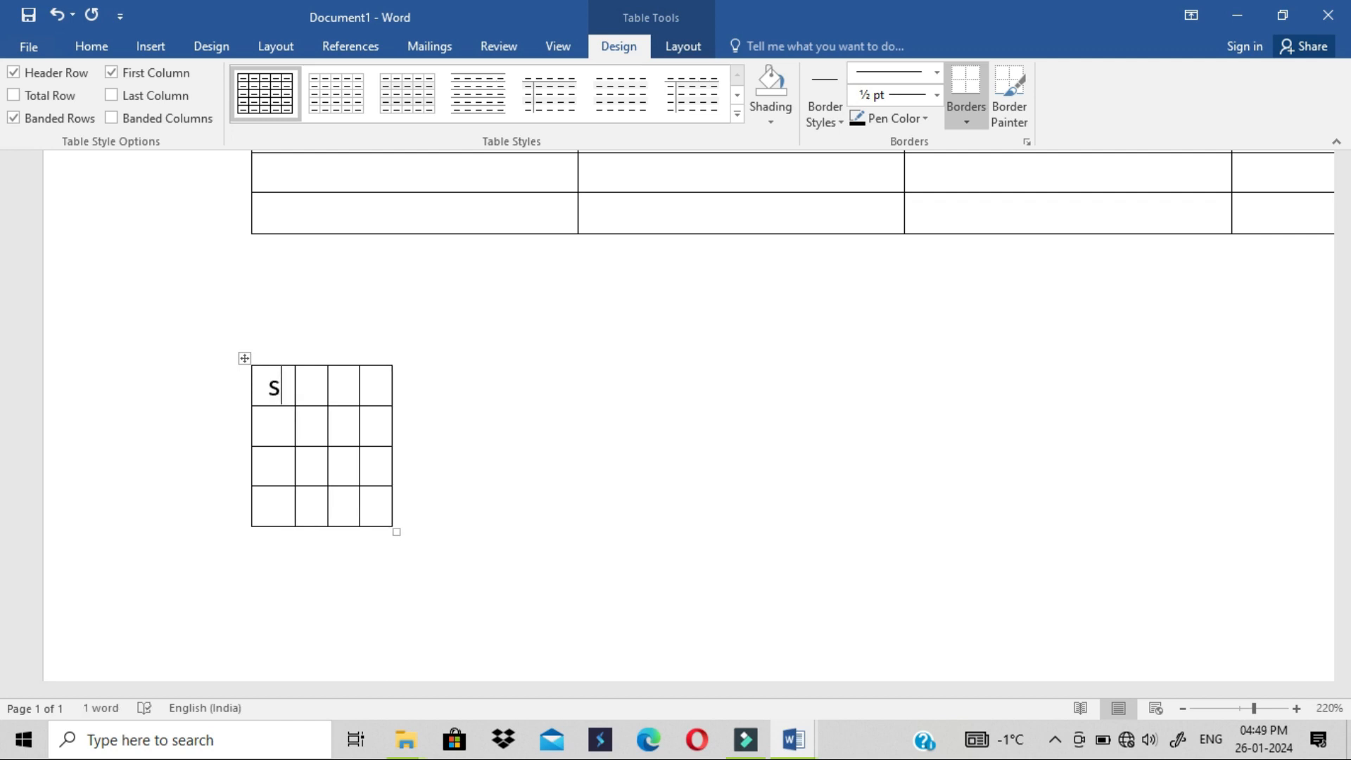
pyautogui.write('.np')
pyautogui.press('BackSpace')
pyautogui.write('o')
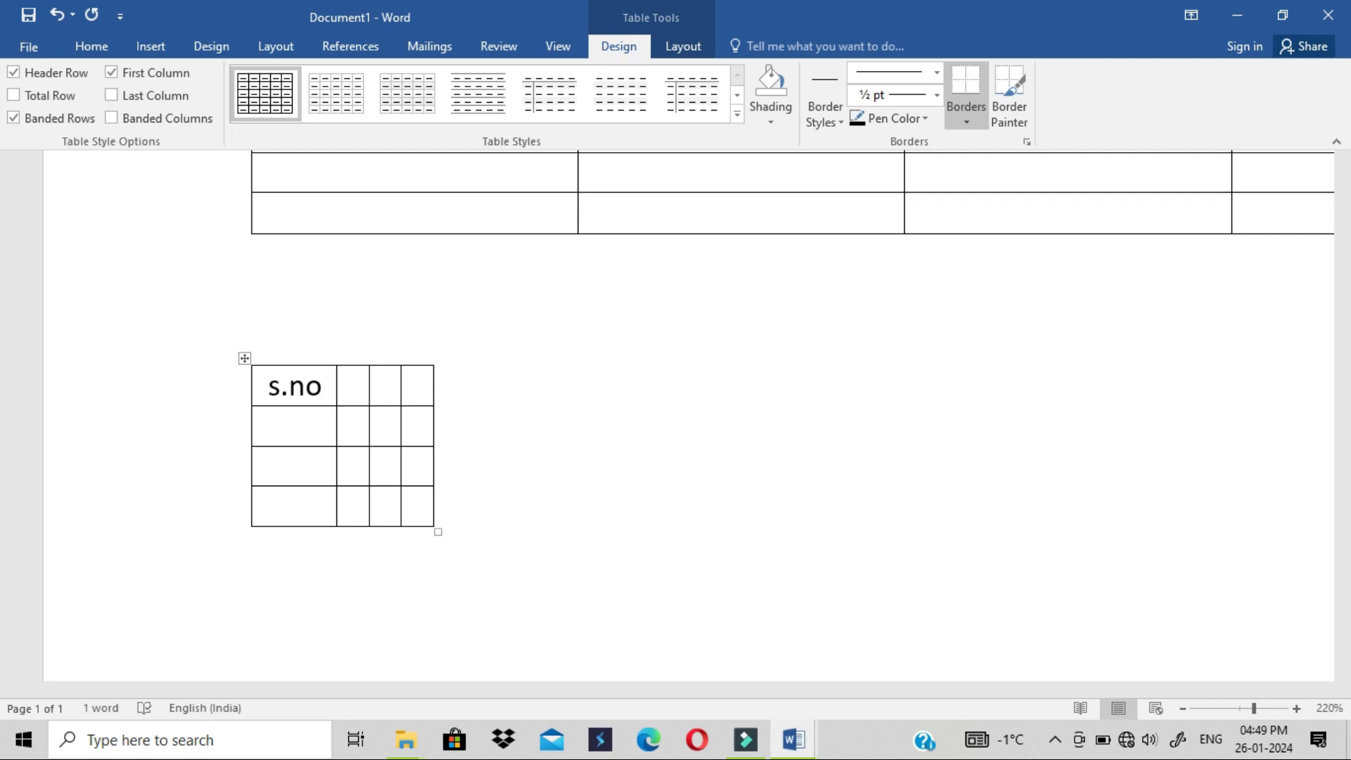
pyautogui.press('Tab')
pyautogui.write('name')
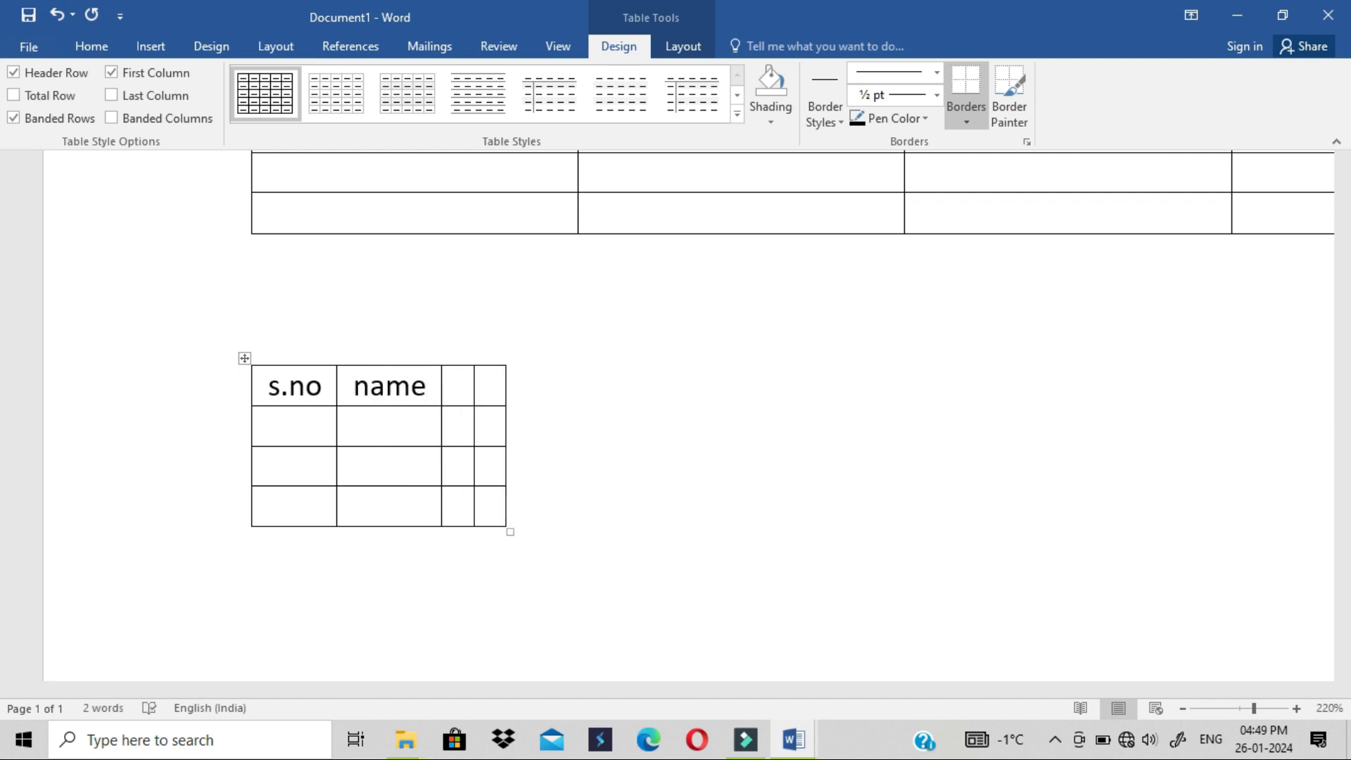
pyautogui.press('Tab')
pyautogui.write('ad')
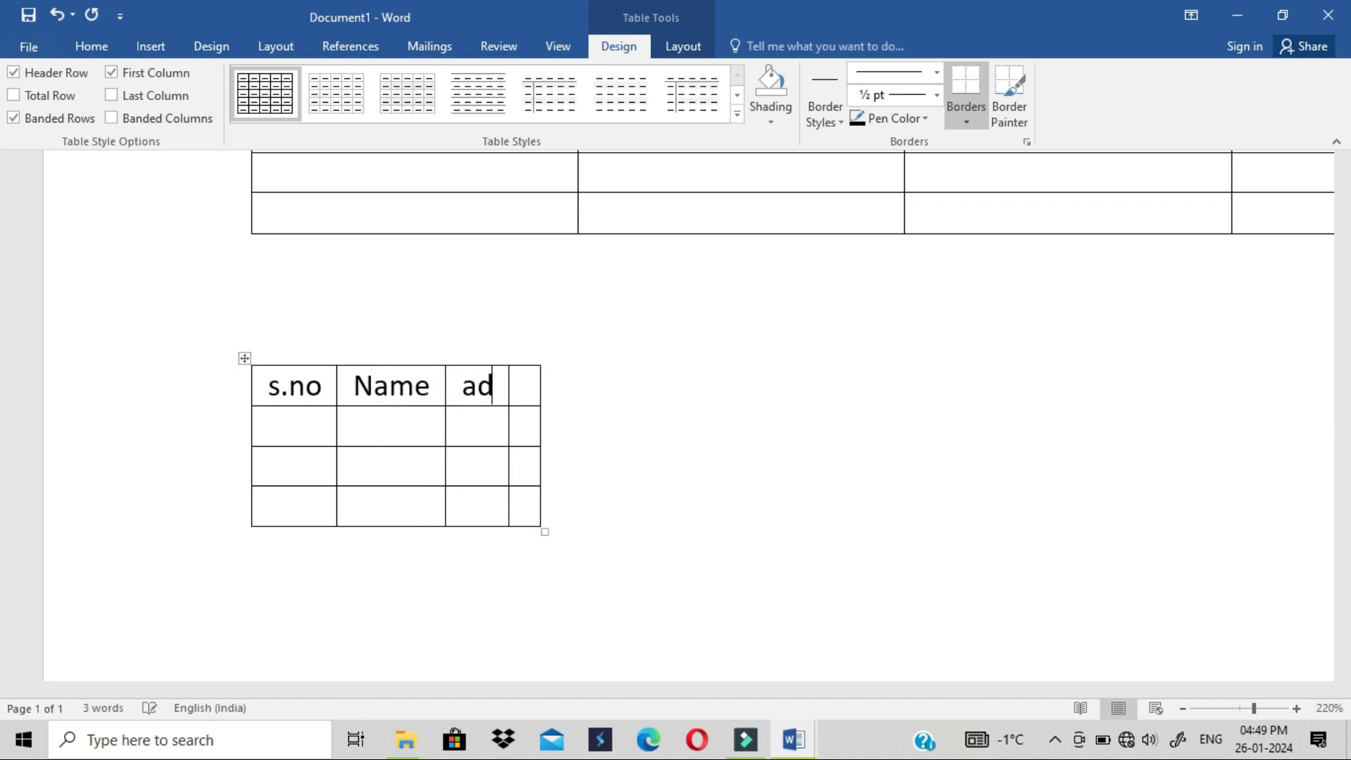
pyautogui.write('dress')
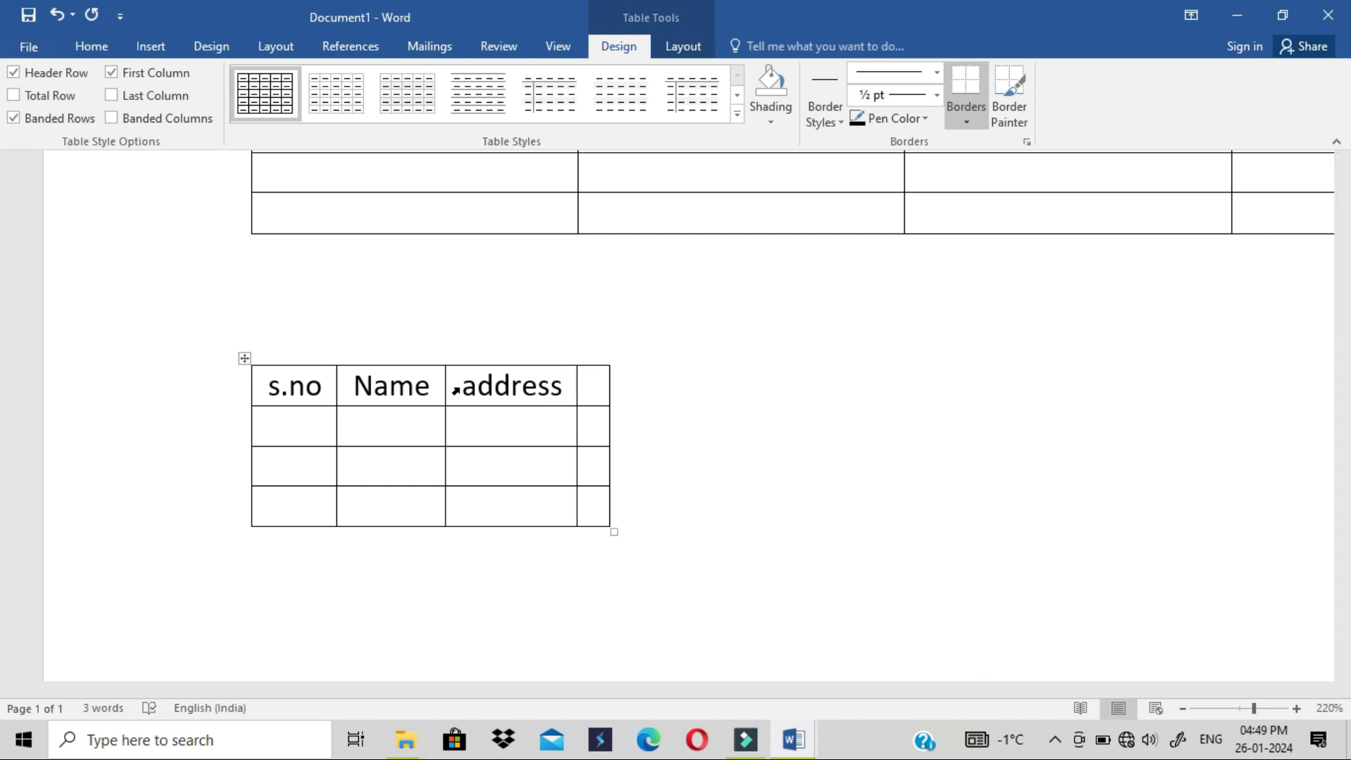
pyautogui.press('Tab')
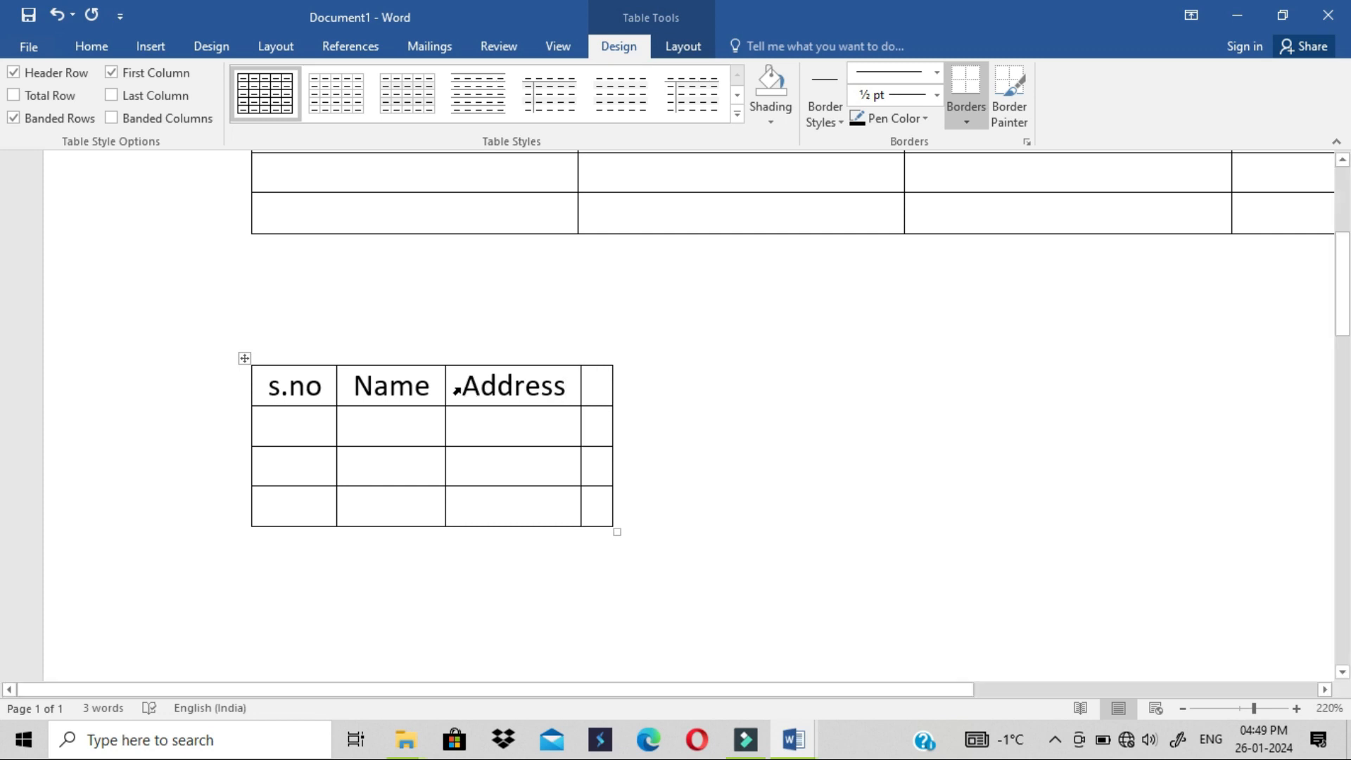
pyautogui.write('age')
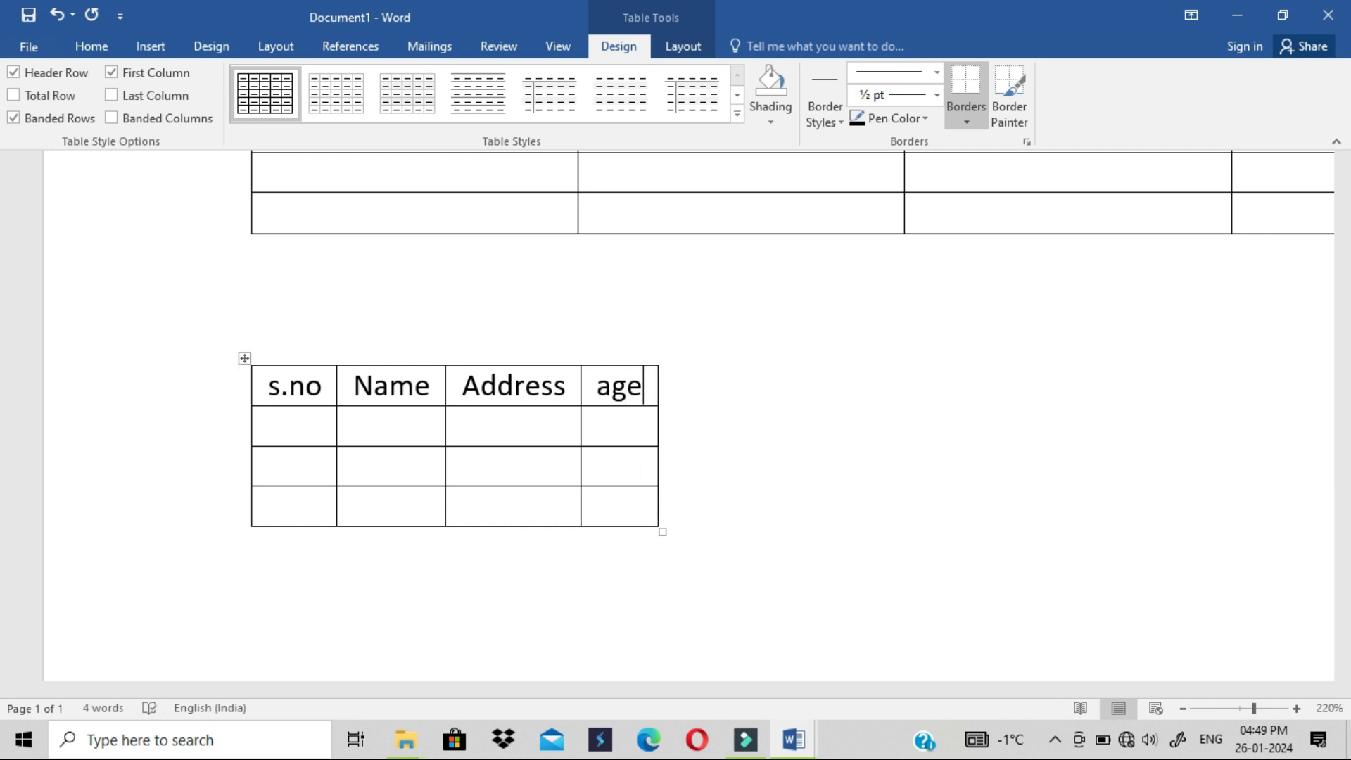
# Append random letters to the age heading to stretch its column, and delete the text back to the letter a.
pyautogui.write('iuhfihf')
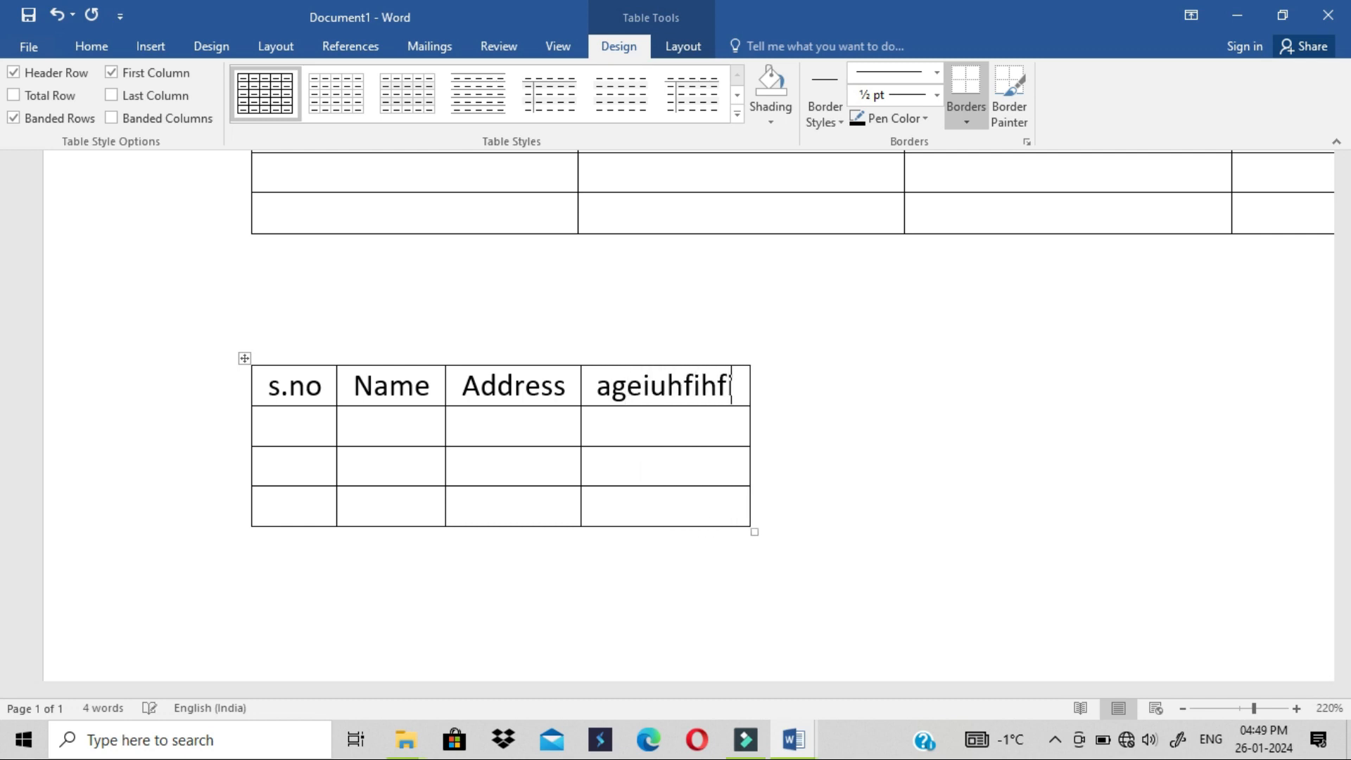
pyautogui.write('ihfhufhuhfuhheuhuhf')
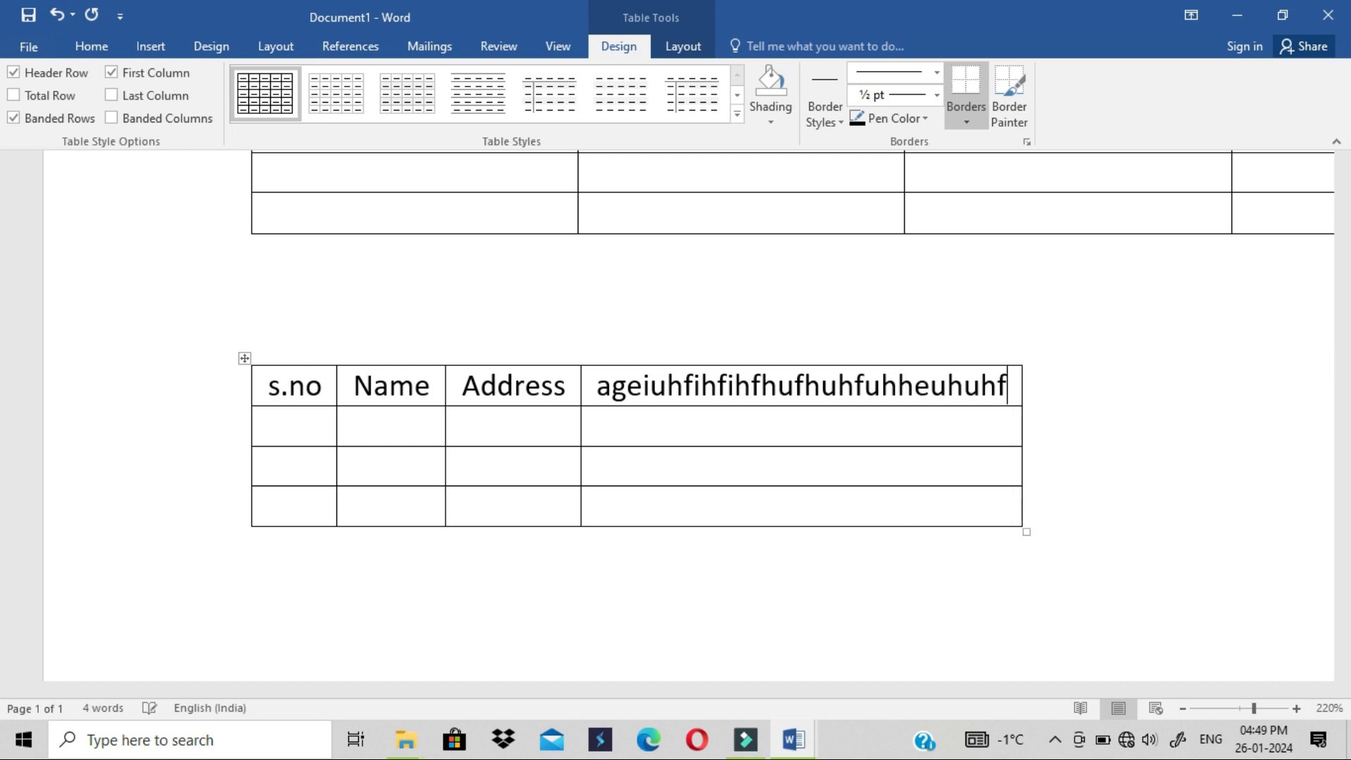
pyautogui.press('BackSpace')
pyautogui.press('BackSpace')
pyautogui.press('BackSpace')
pyautogui.press('BackSpace')
pyautogui.press('BackSpace')
pyautogui.press('BackSpace')
pyautogui.press('BackSpace')
pyautogui.press('BackSpace')
pyautogui.press('BackSpace')
pyautogui.press('BackSpace')
pyautogui.press('BackSpace')
pyautogui.press('BackSpace')
pyautogui.press('BackSpace')
pyautogui.press('BackSpace')
pyautogui.press('BackSpace')
pyautogui.press('BackSpace')
pyautogui.press('BackSpace')
pyautogui.press('BackSpace')
pyautogui.press('BackSpace')
pyautogui.press('BackSpace')
pyautogui.press('BackSpace')
pyautogui.press('BackSpace')
pyautogui.press('BackSpace')
pyautogui.press('BackSpace')
pyautogui.press('BackSpace')
pyautogui.press('BackSpace')
pyautogui.press('BackSpace')
pyautogui.press('BackSpace')
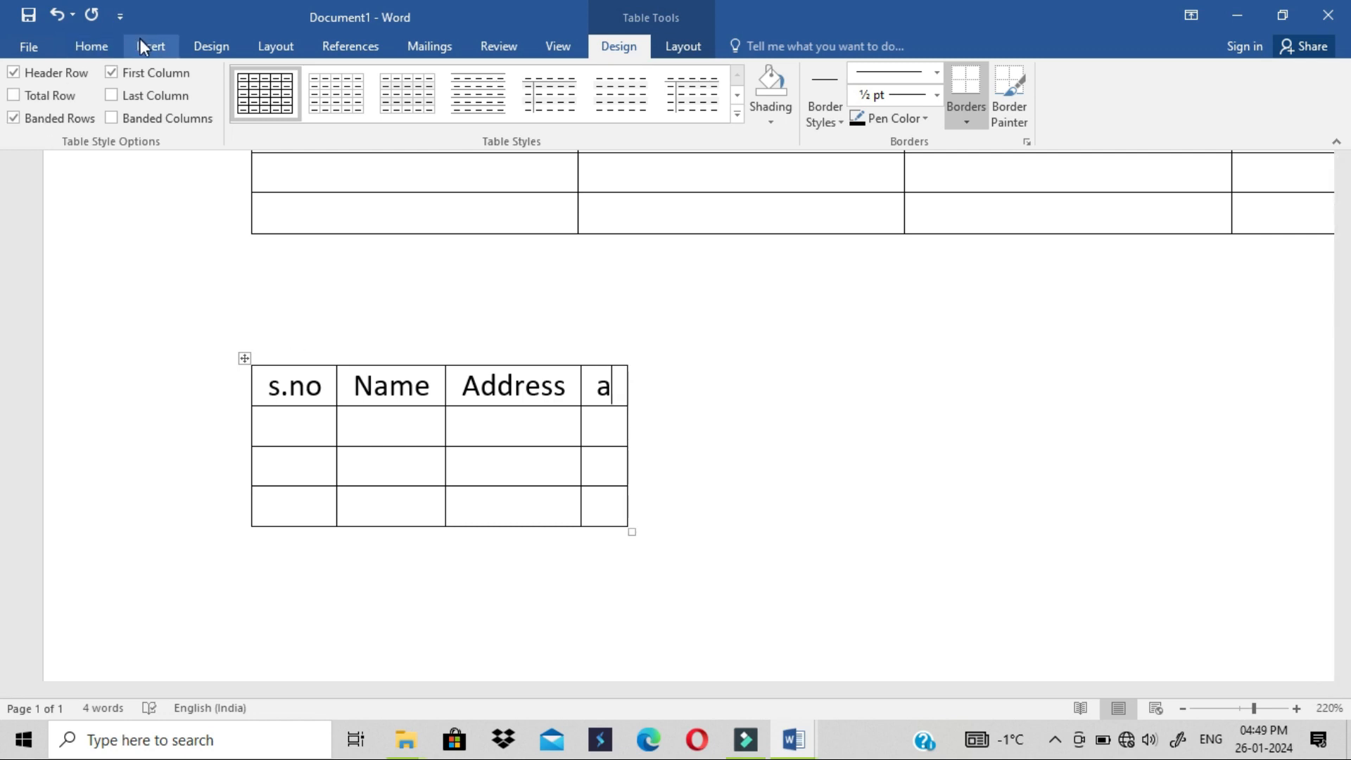
# Insert a table with 4 columns and 4 rows, using AutoFit to window, inside the last header cell.
pyautogui.click(149, 46)
pyautogui.click(127, 108)
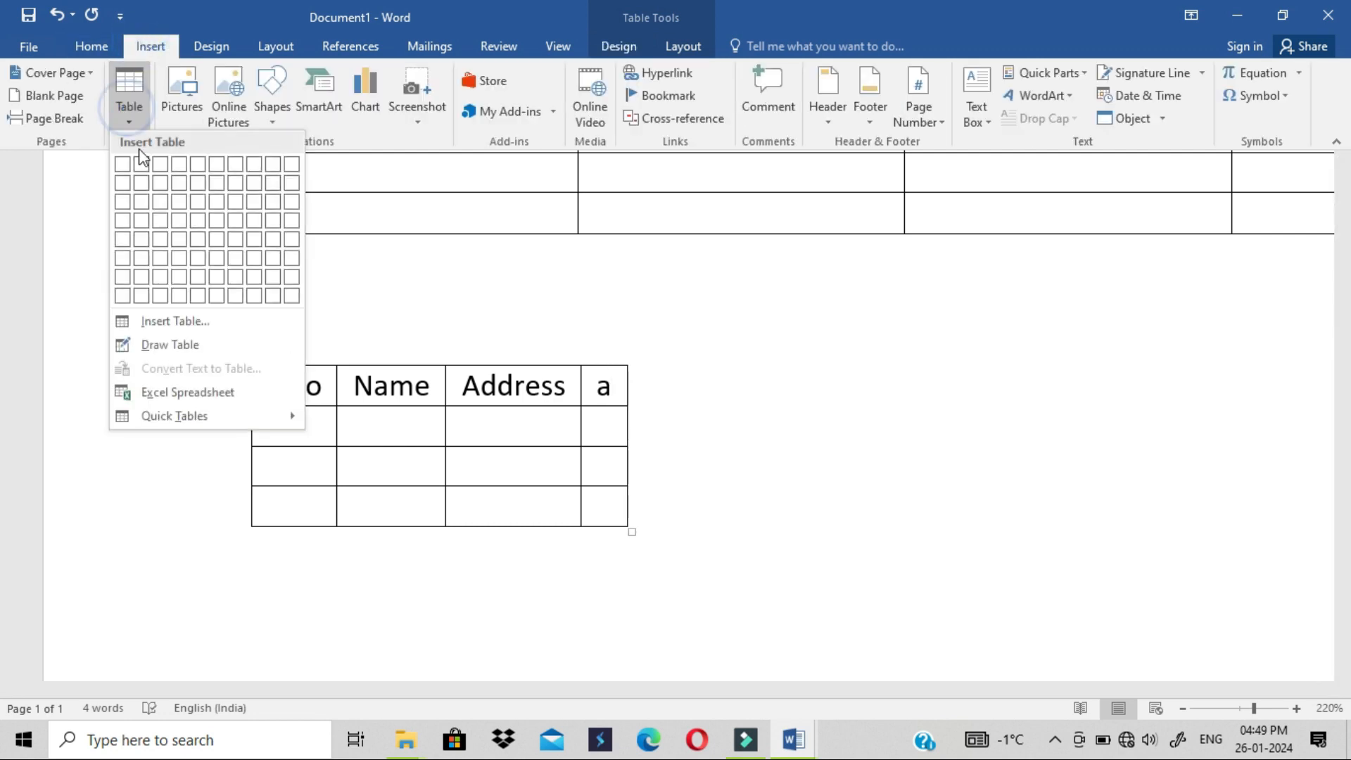
pyautogui.click(168, 322)
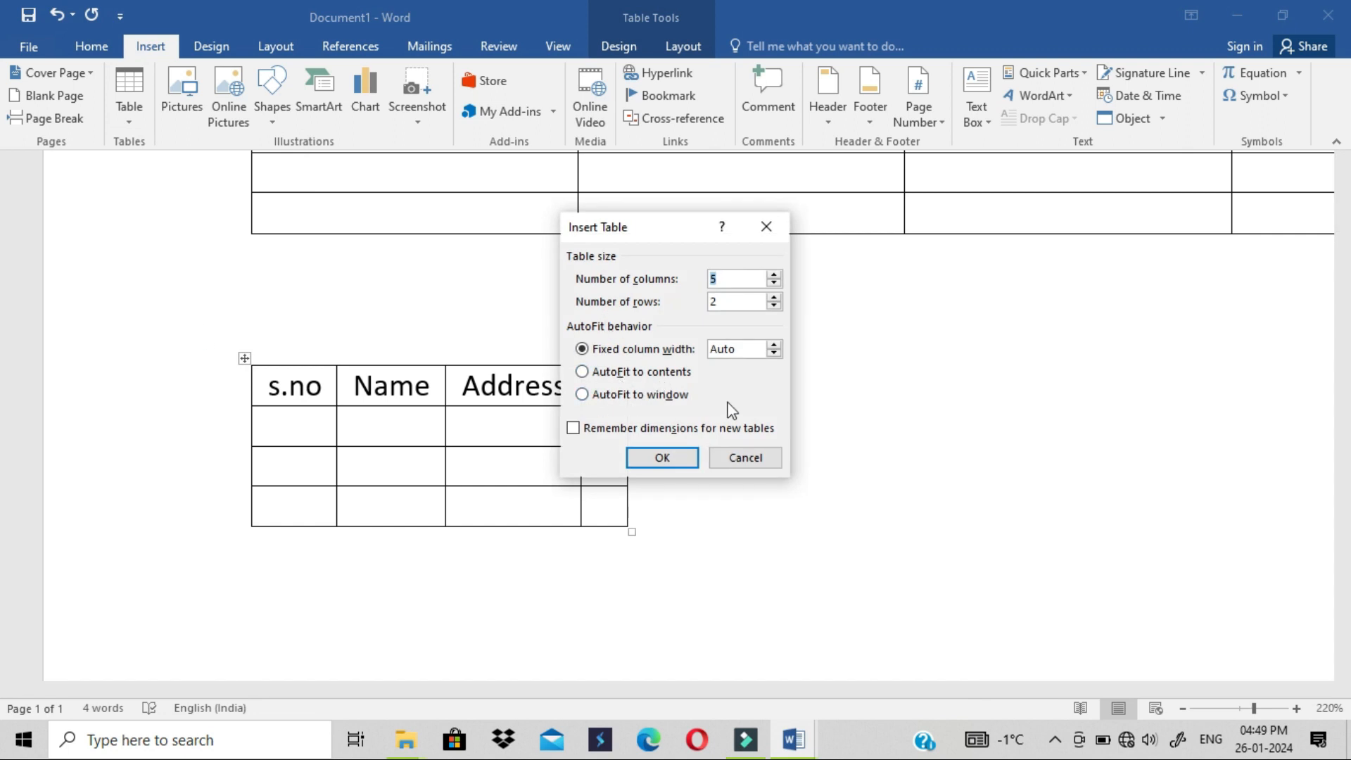
pyautogui.click(726, 278)
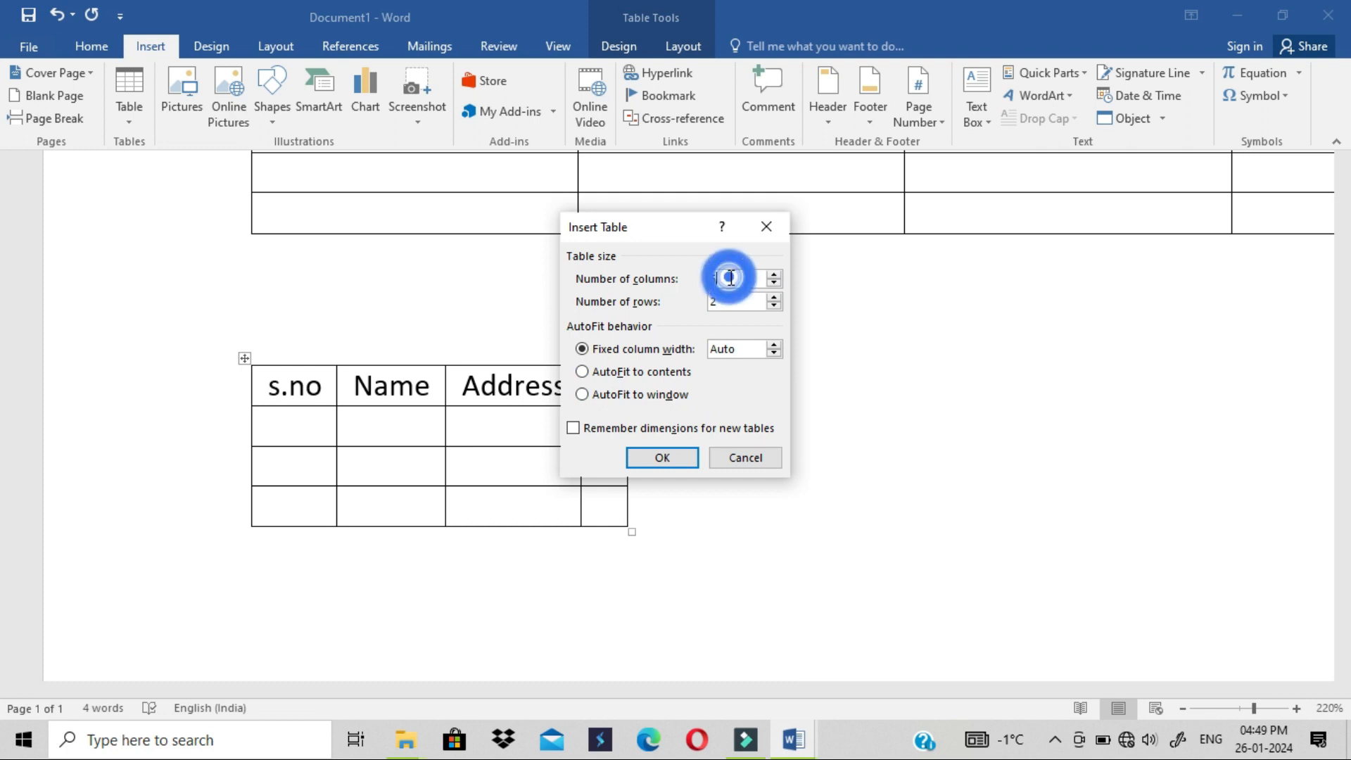
pyautogui.press('BackSpace')
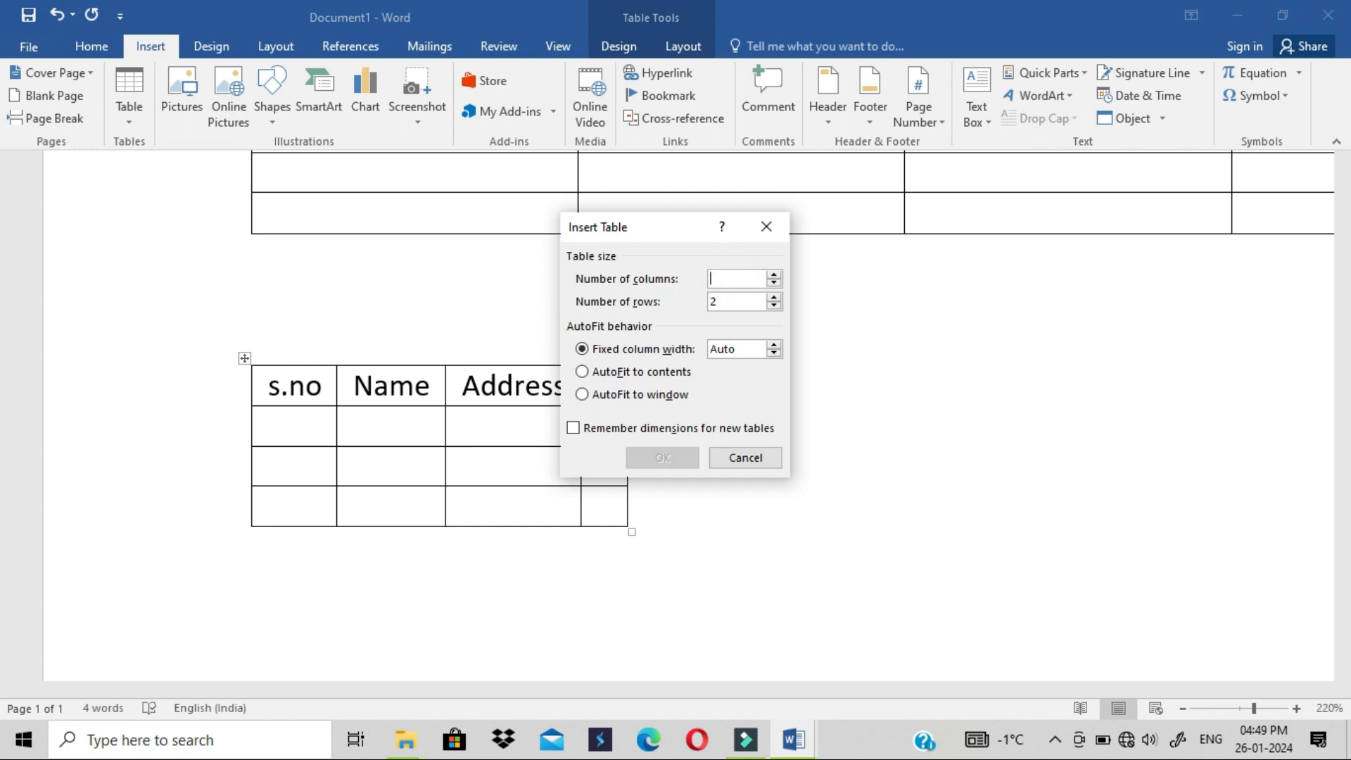
pyautogui.write('4')
pyautogui.press('Tab')
pyautogui.write('4')
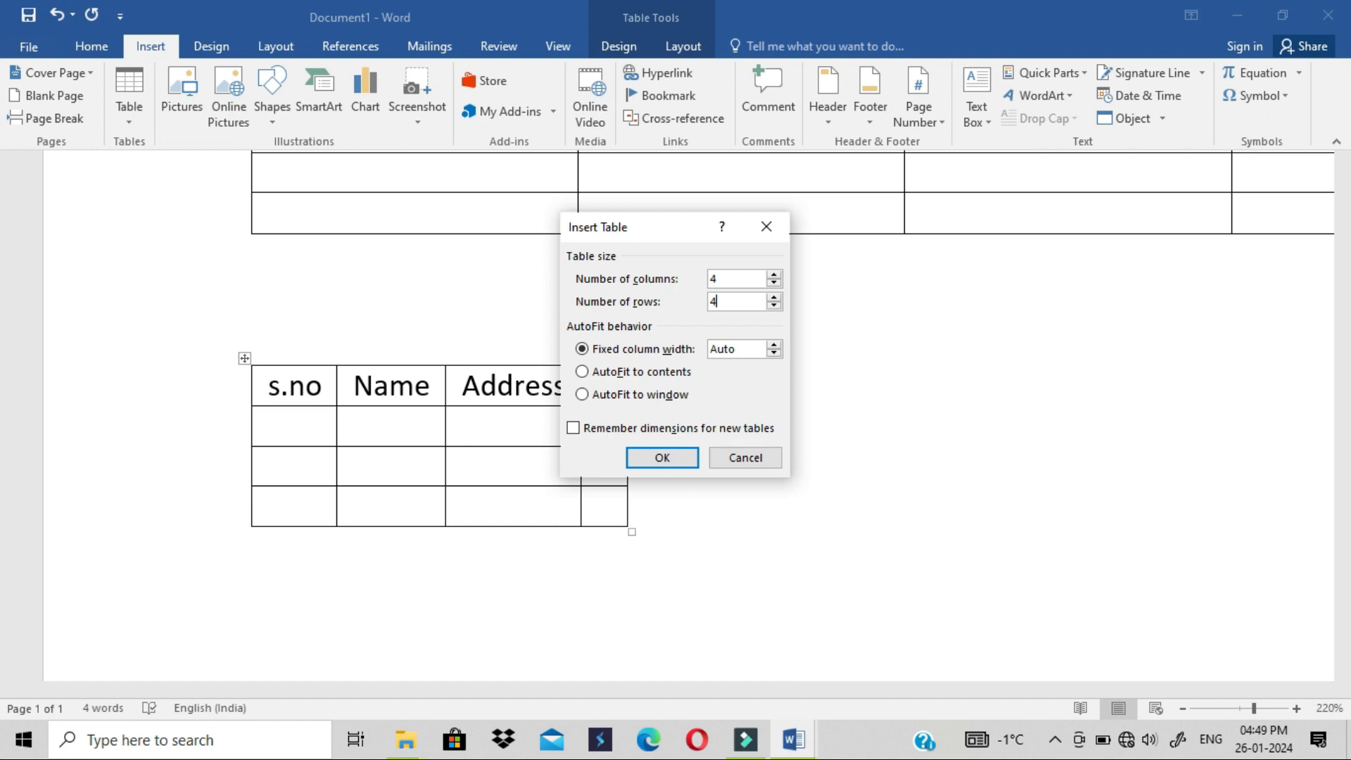
pyautogui.click(581, 394)
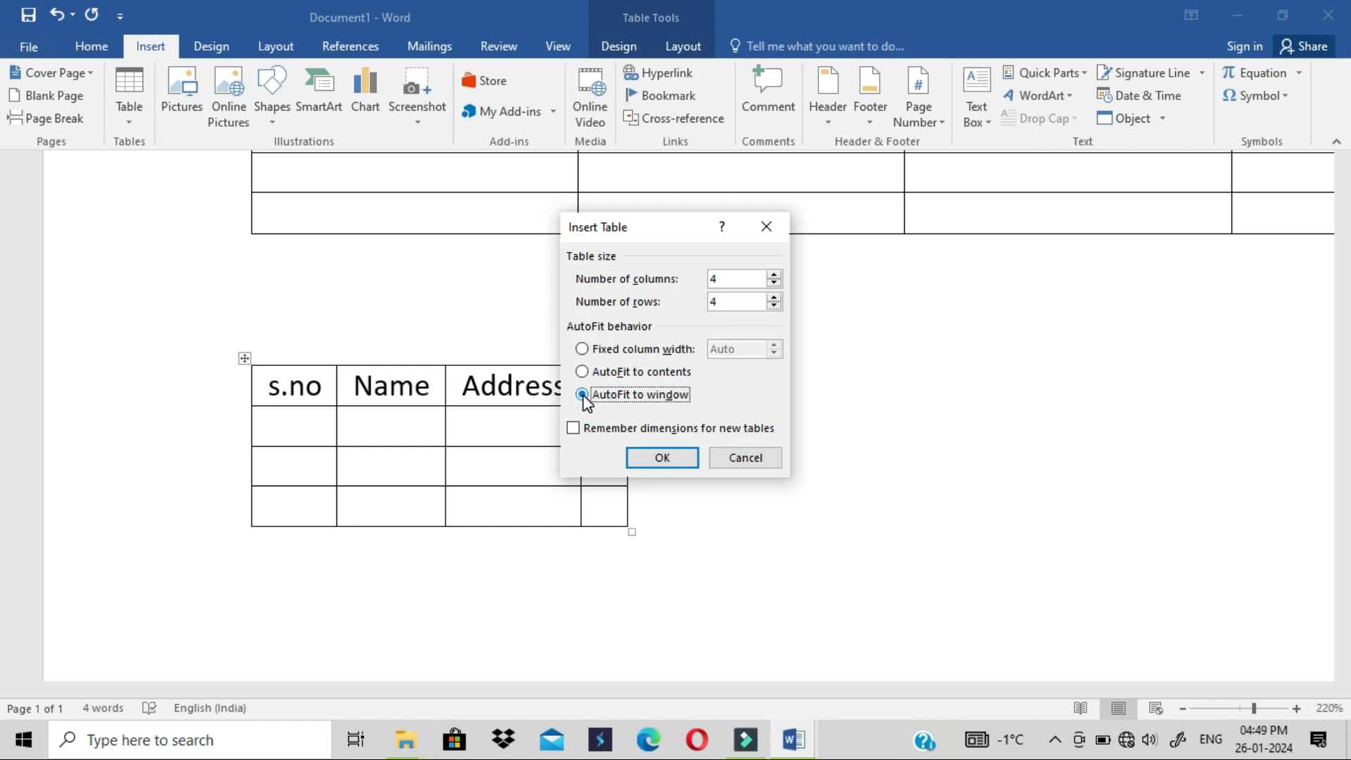
pyautogui.click(657, 458)
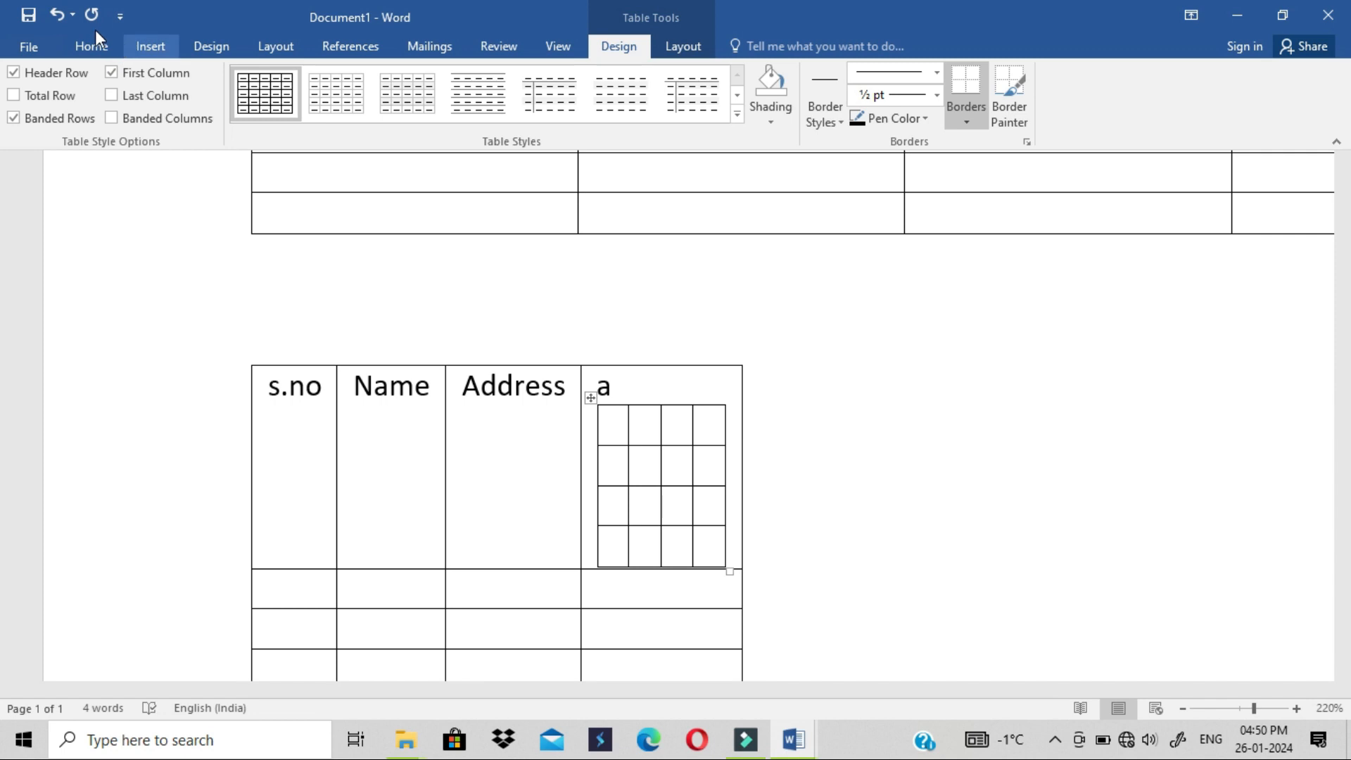
# Undo the nested table, the header texts, the content-fitted table and the last blank line.
pyautogui.click(57, 16)
pyautogui.click(61, 17)
pyautogui.click(61, 17)
pyautogui.click(61, 17)
pyautogui.click(61, 17)
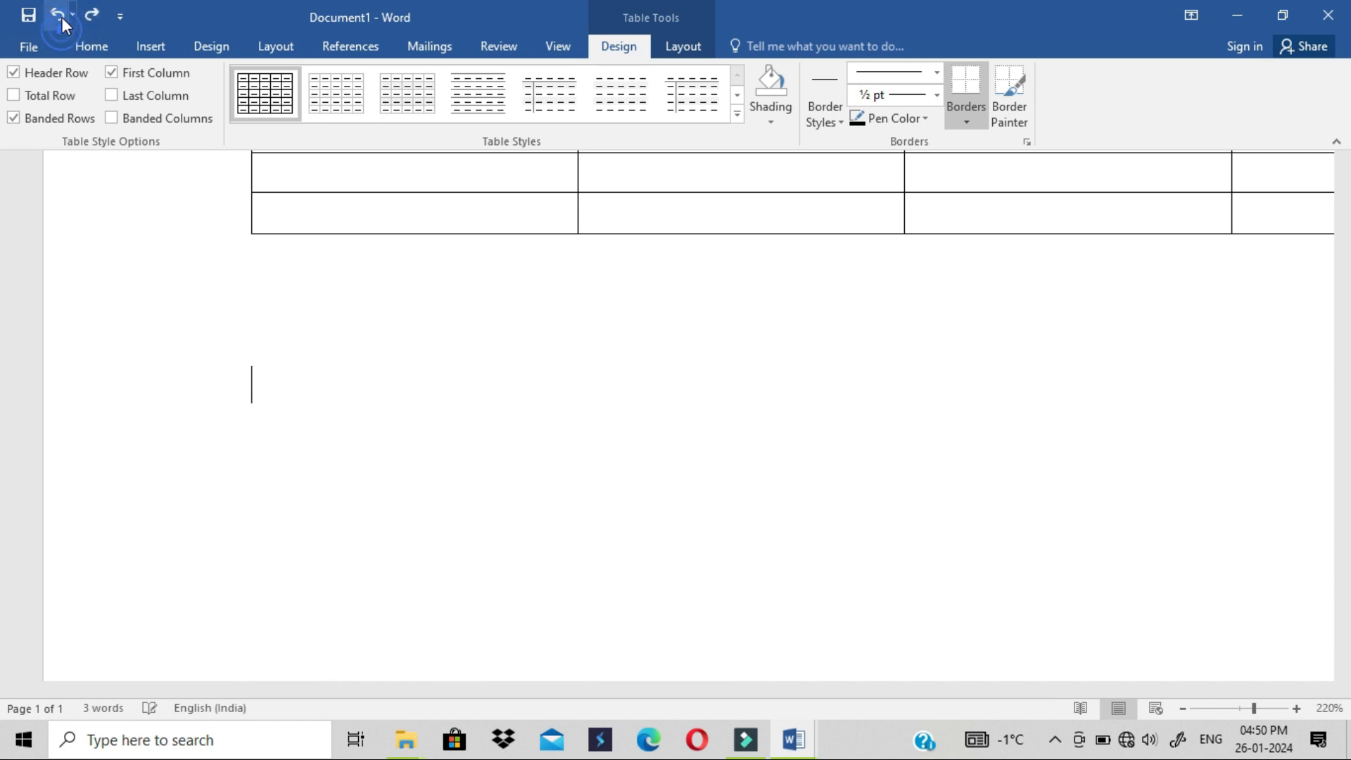
pyautogui.click(61, 17)
pyautogui.click(61, 17)
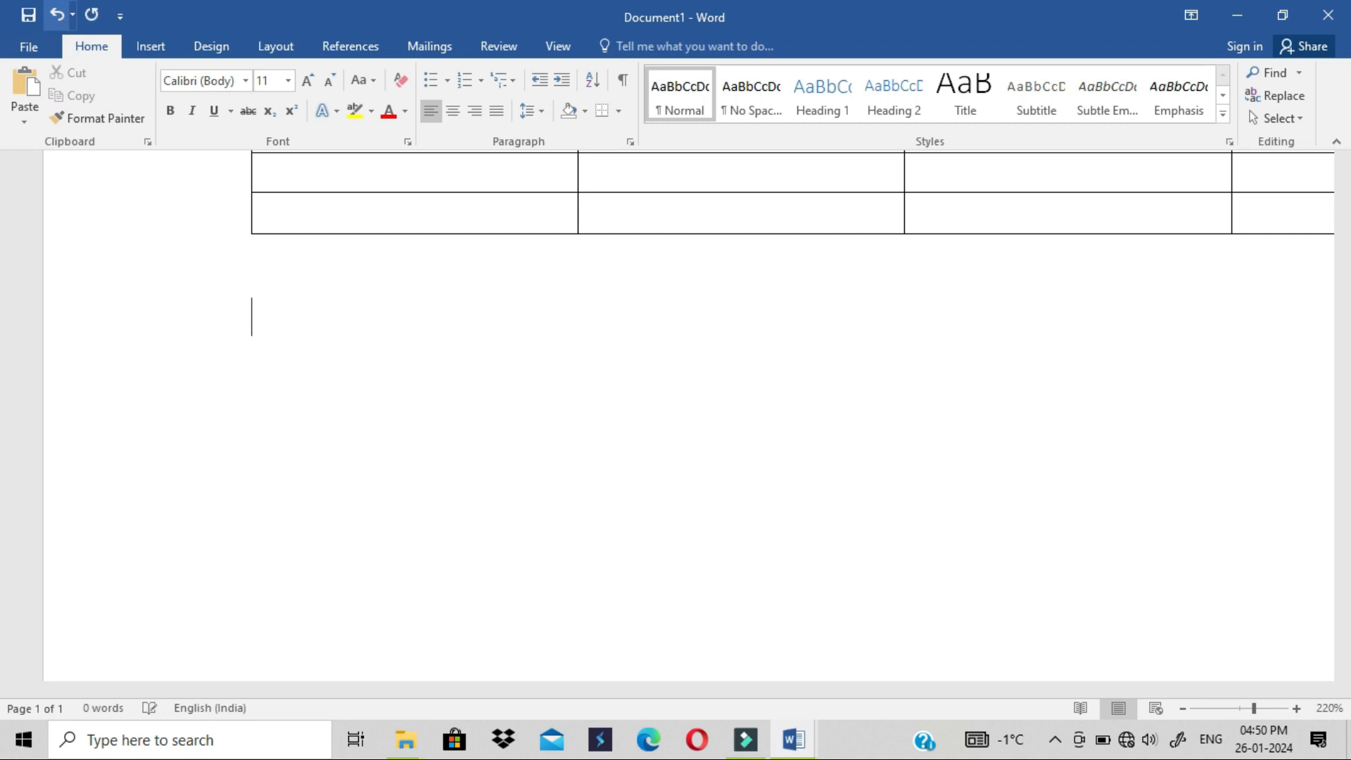
# Insert a table with 4 columns and 4 rows below the first table, using AutoFit to window.
pyautogui.click(139, 33)
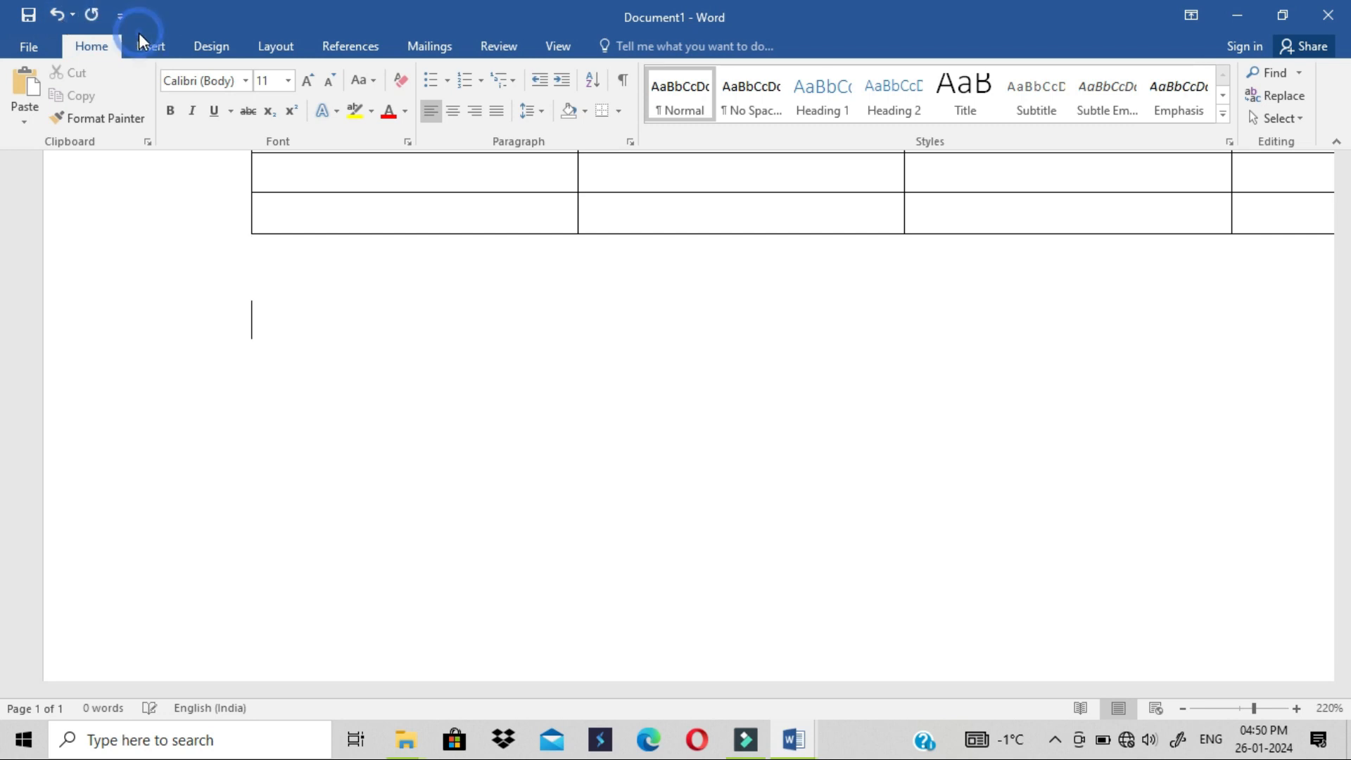
pyautogui.click(132, 120)
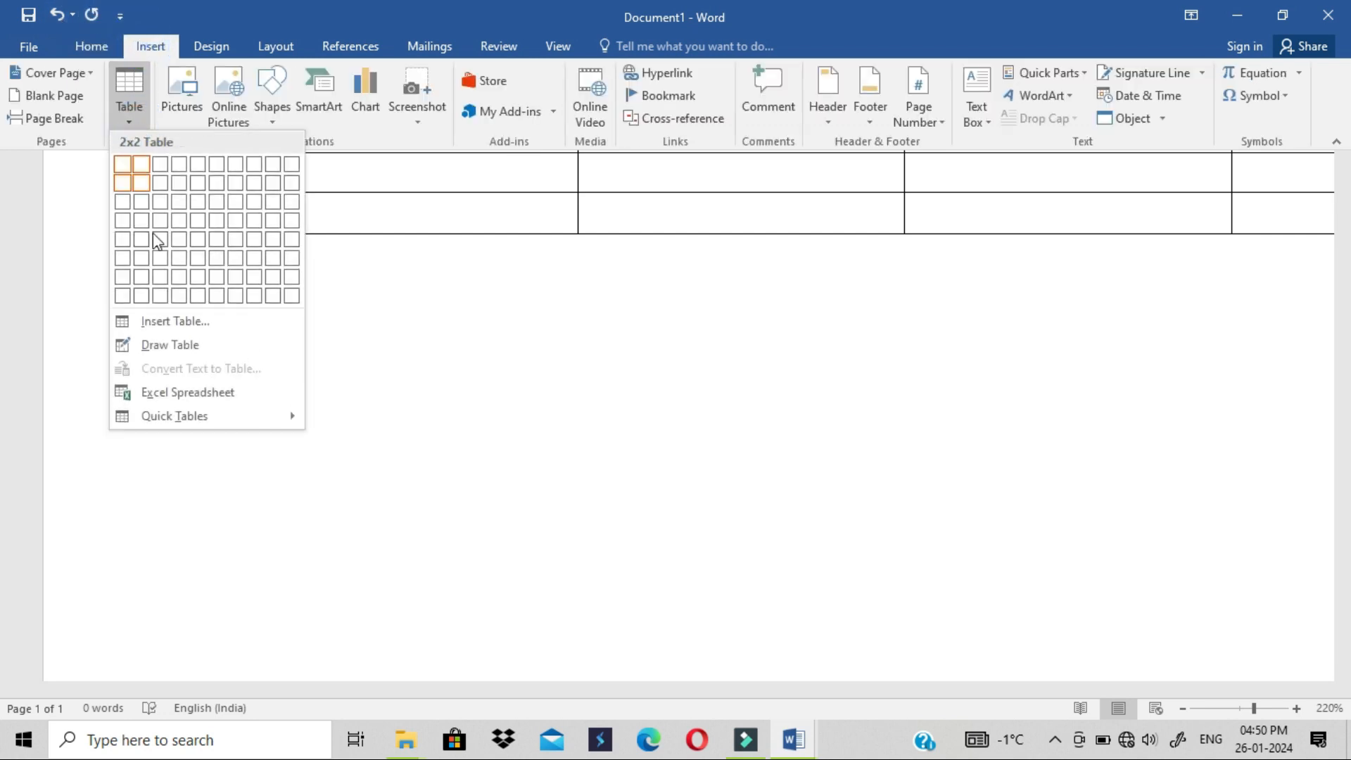
pyautogui.click(178, 325)
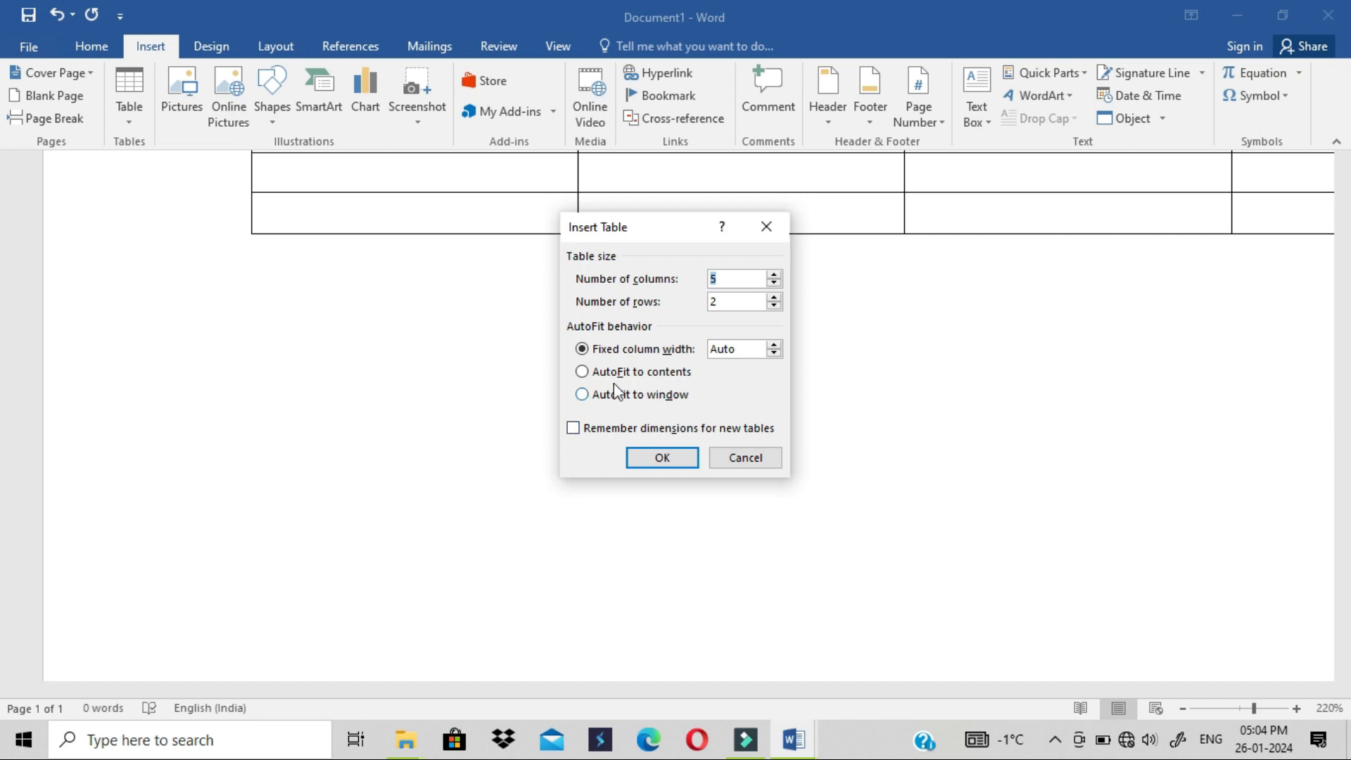
pyautogui.click(728, 280)
pyautogui.write('4')
pyautogui.press('Tab')
pyautogui.write('4')
pyautogui.click(738, 277)
pyautogui.press('BackSpace')
pyautogui.press('BackSpace')
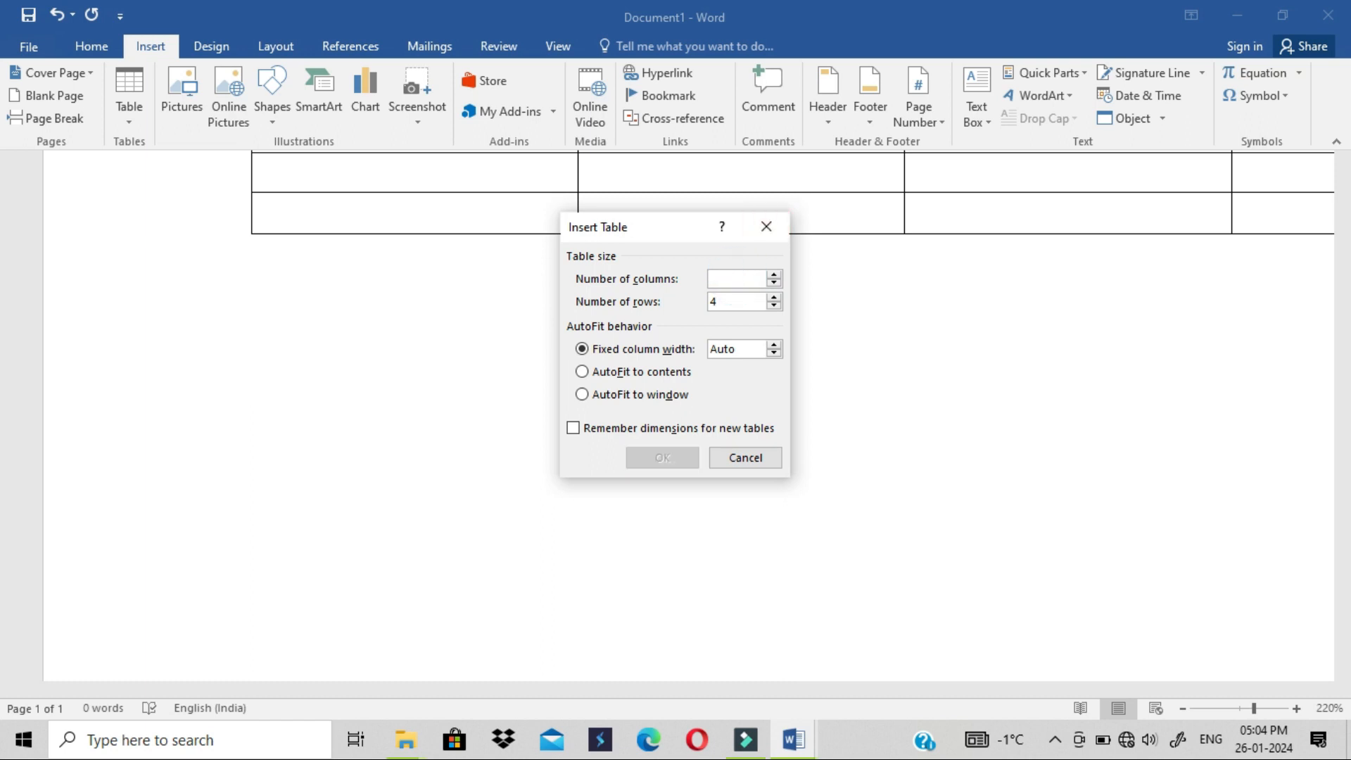
pyautogui.write('4')
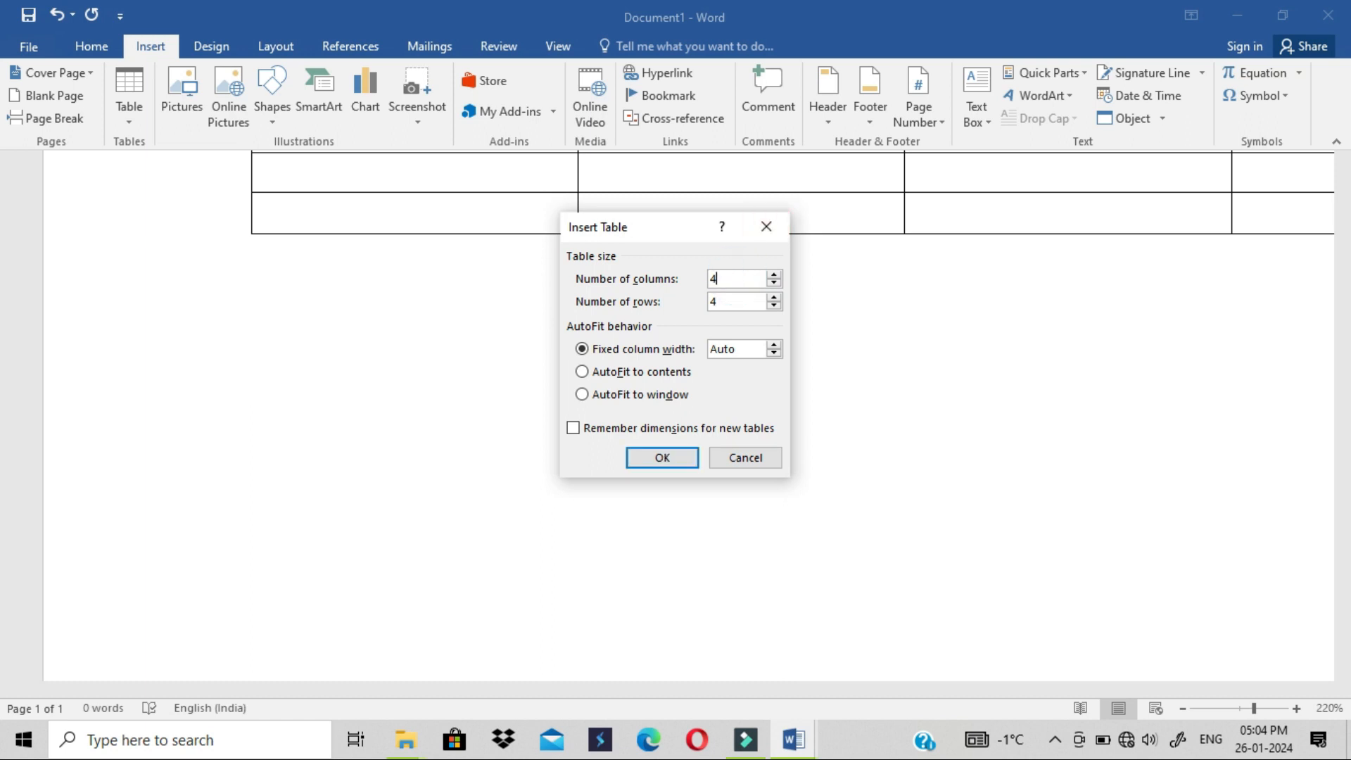
pyautogui.click(582, 395)
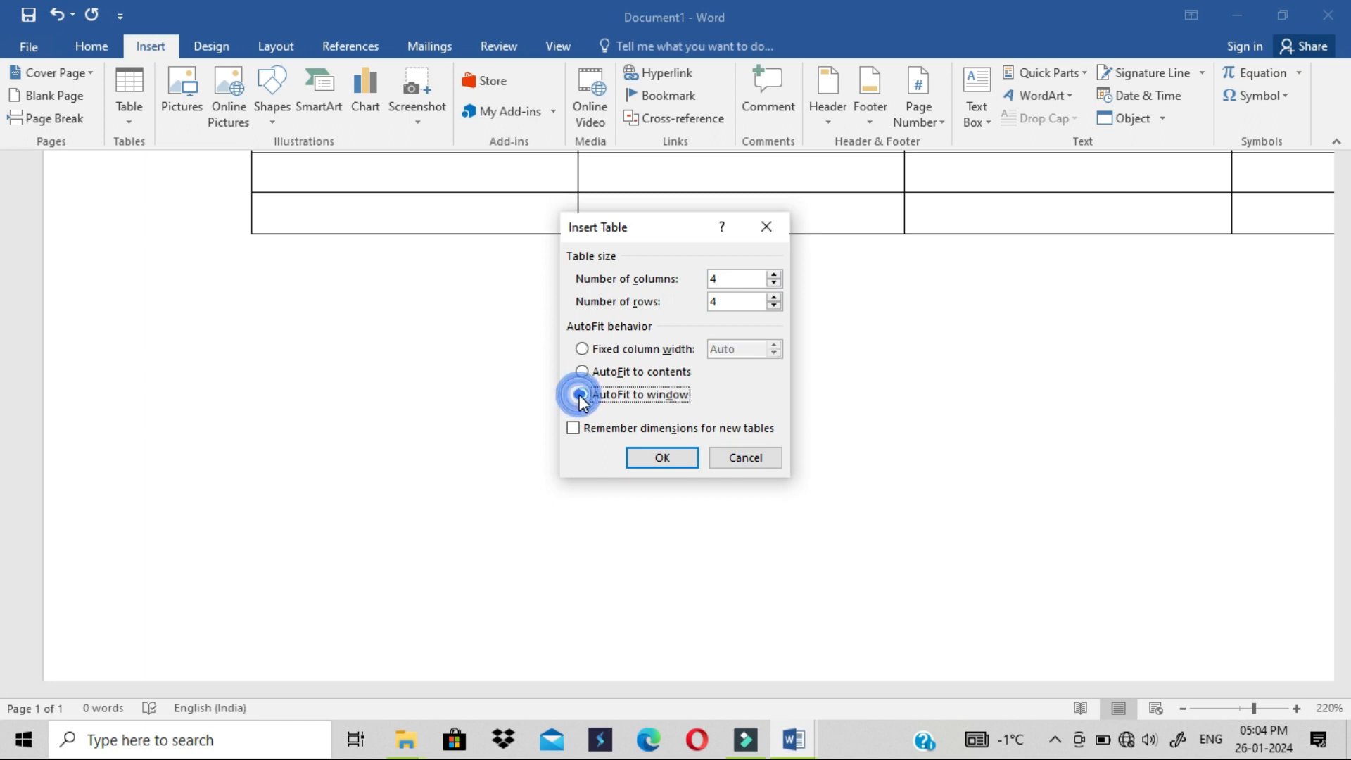
pyautogui.click(661, 458)
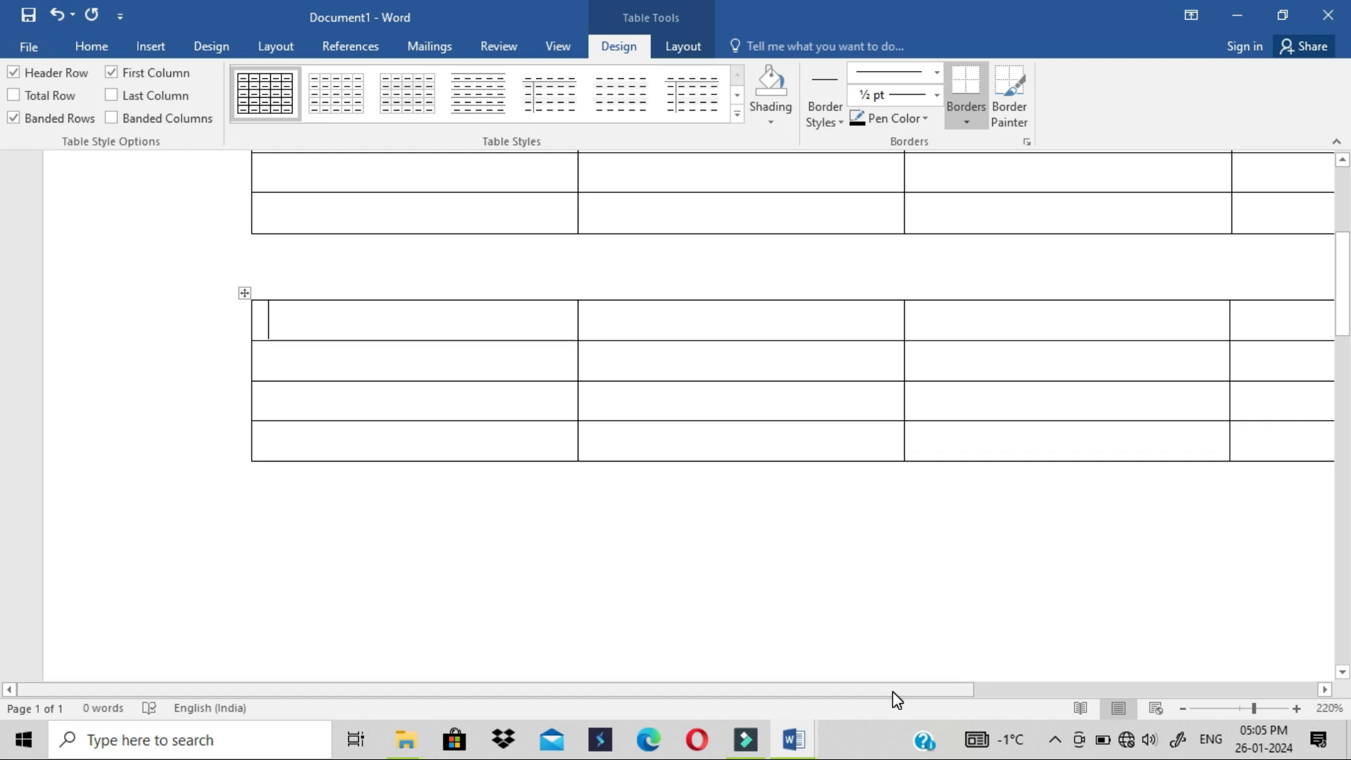
# Compare the widths of both tables on the page and review the Insert Table dialog's options, closing it without inserting anything.
pyautogui.moveTo(891, 691); pyautogui.dragTo(992, 686)
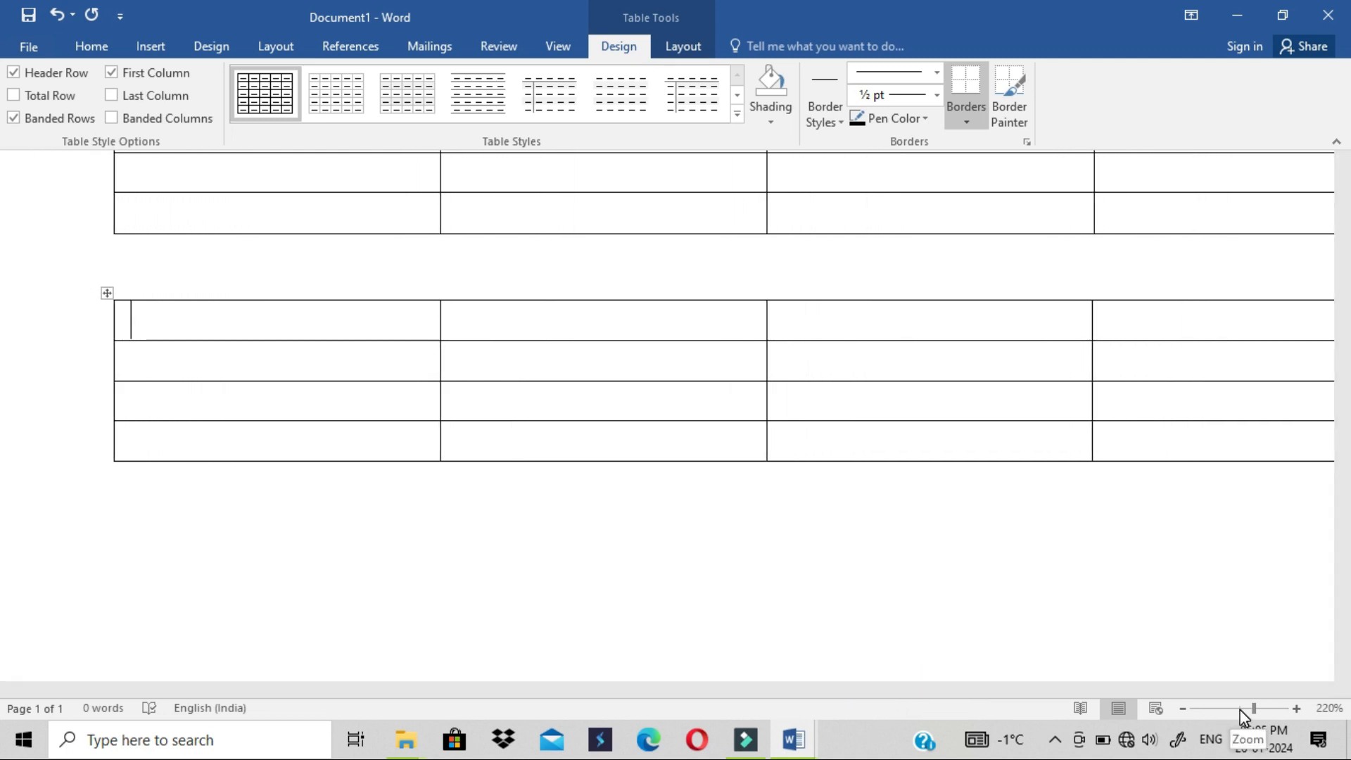
pyautogui.click(1239, 709)
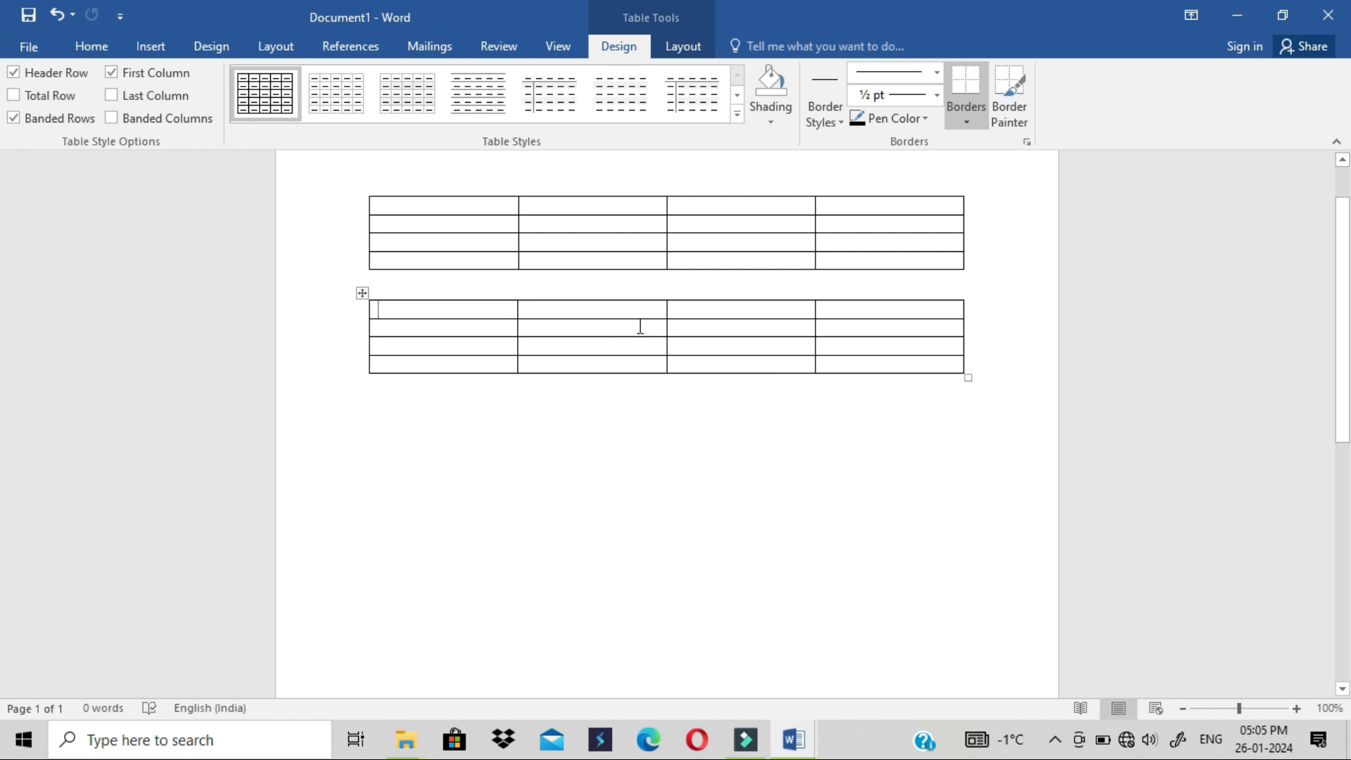
pyautogui.click(152, 48)
pyautogui.click(128, 113)
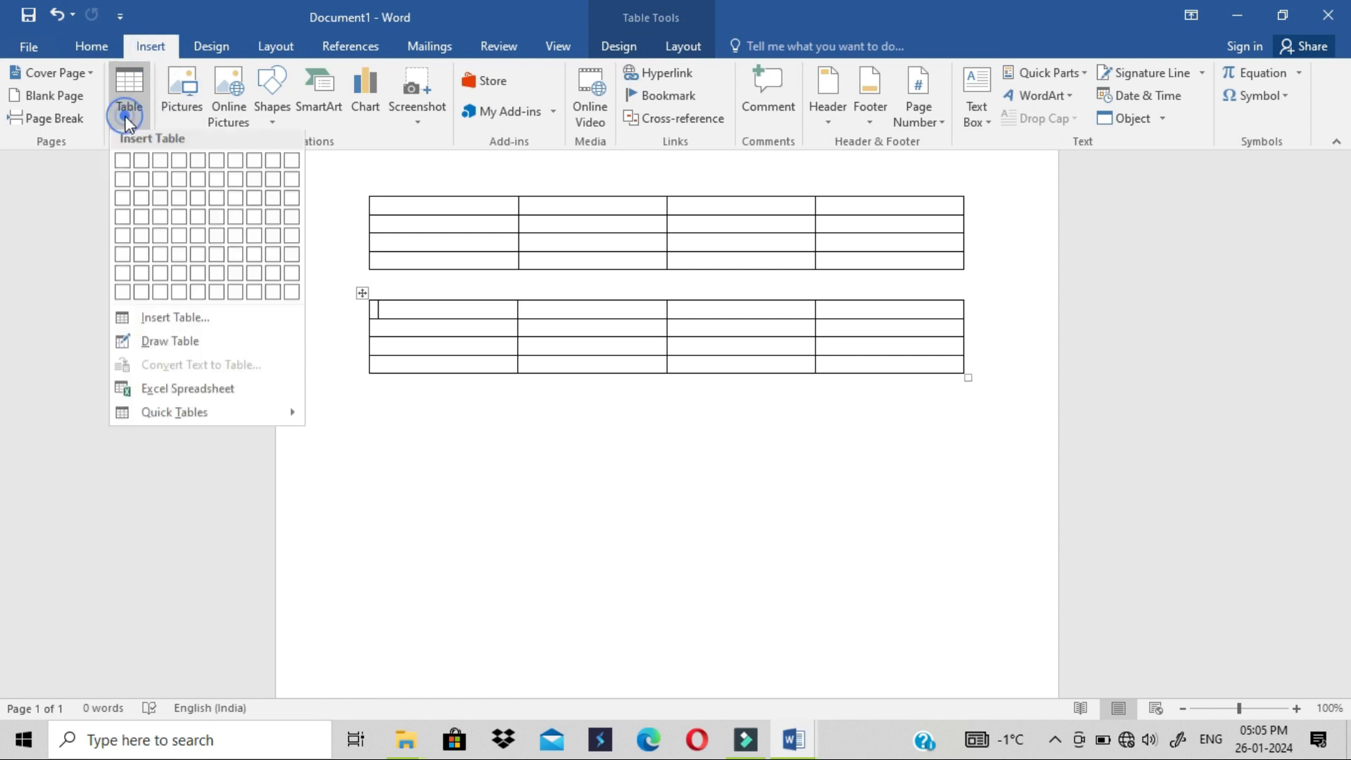
pyautogui.click(190, 324)
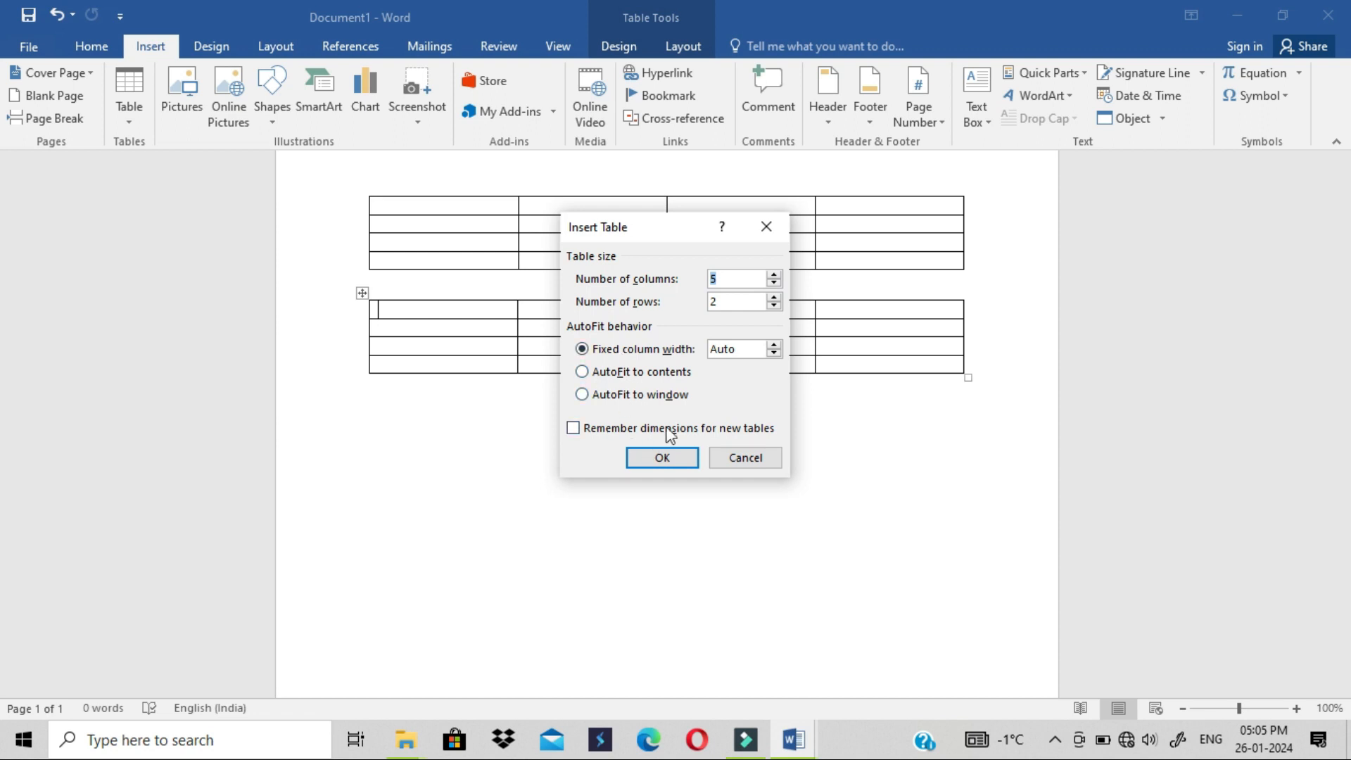
pyautogui.click(766, 226)
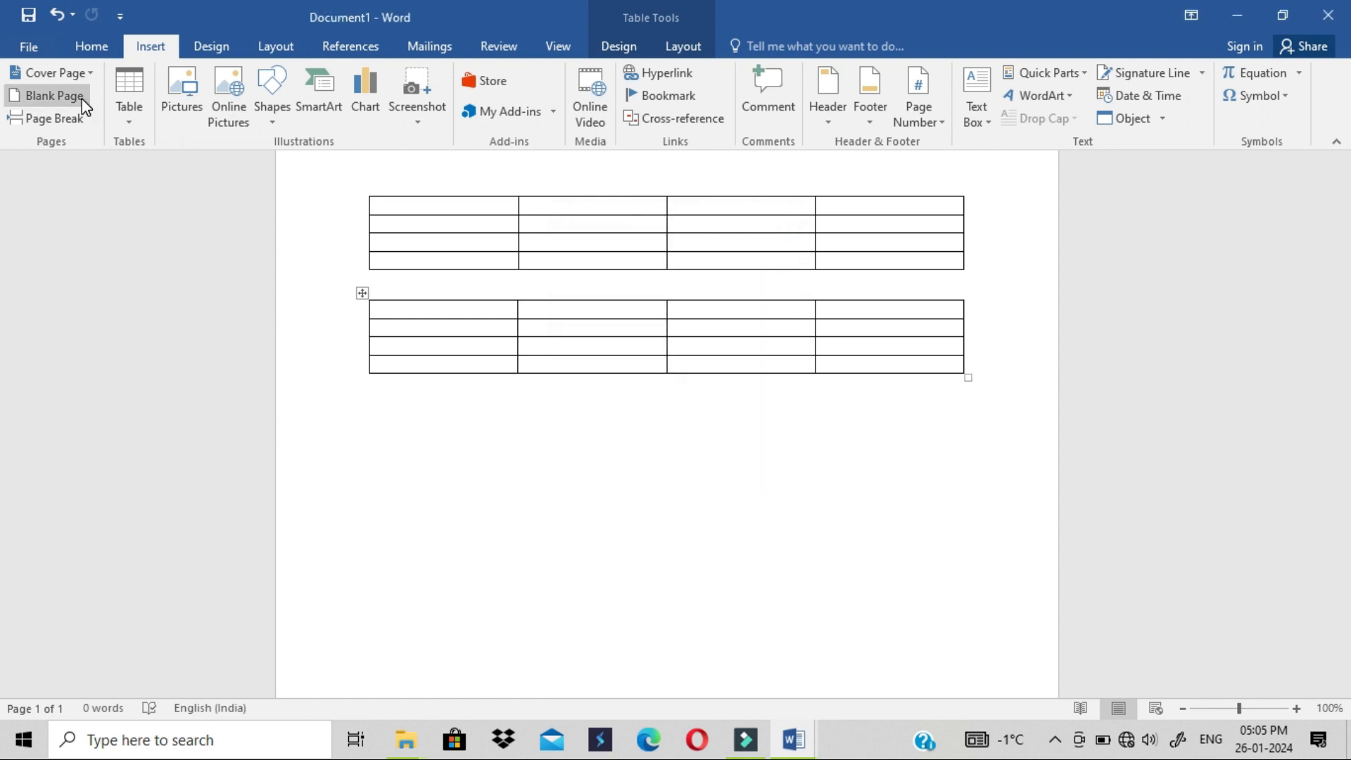
# Undo both inserted tables and insert a new table with 6 columns and 4 rows using the size grid.
pyautogui.click(65, 10)
pyautogui.click(66, 9)
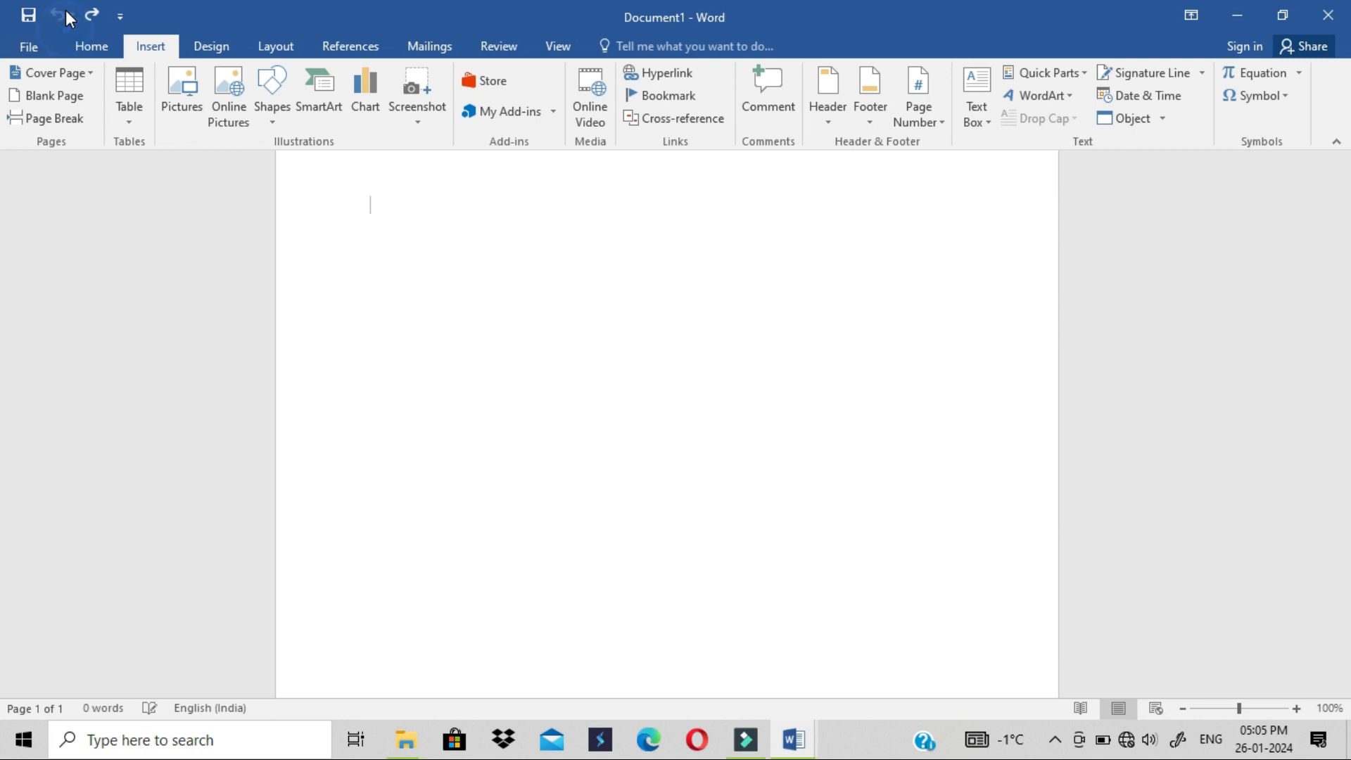
pyautogui.click(134, 106)
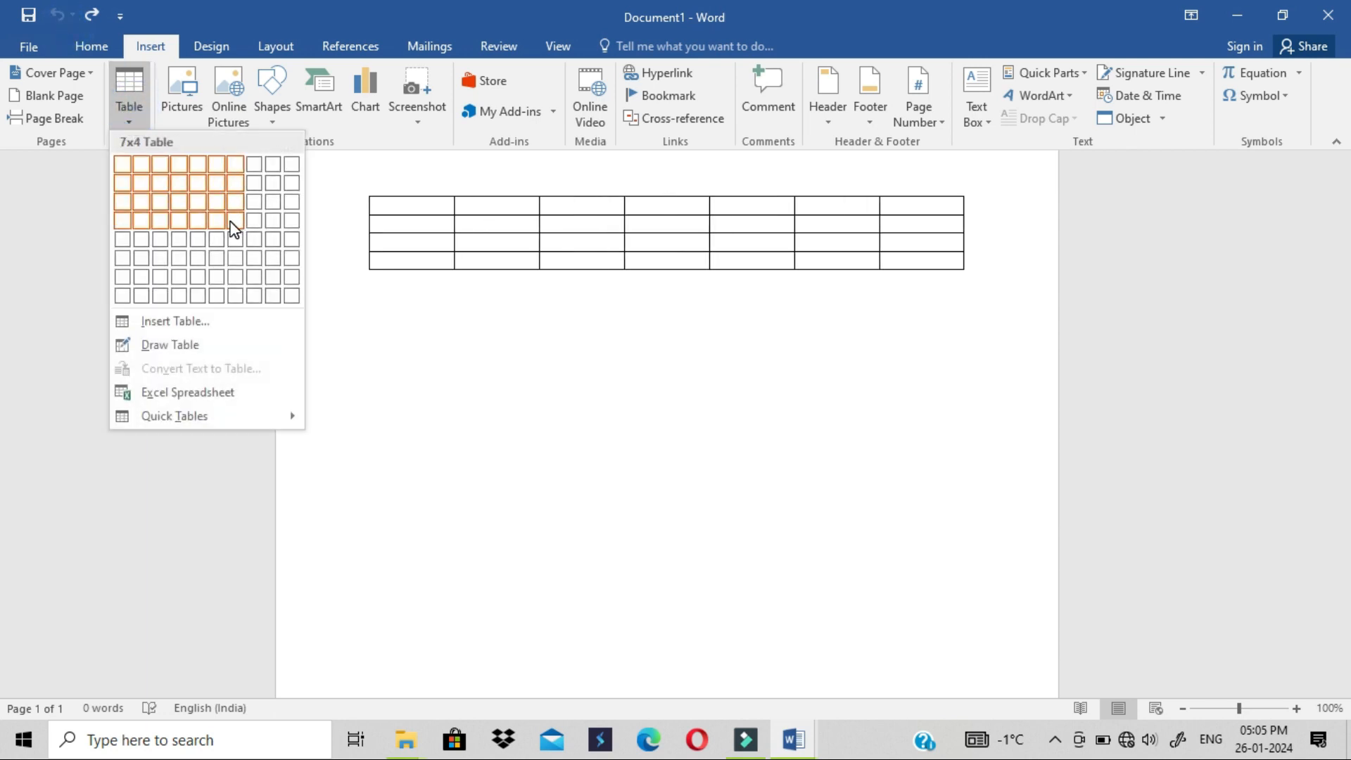
pyautogui.click(219, 226)
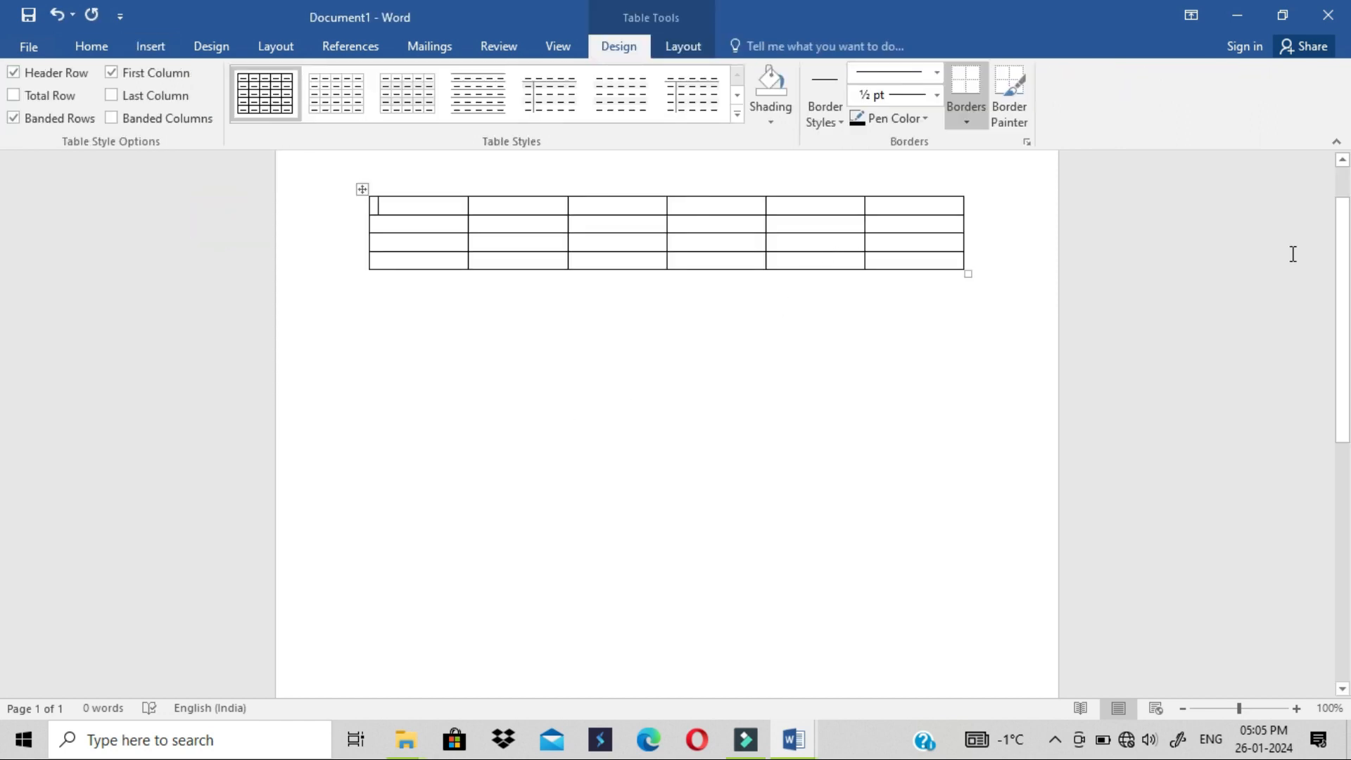
# Fill the table with headings S,NO, NAME, PARENTAGE, ADDRESS, ROLLNO, S,NO and rows numbered 1 to 3 with ABC, DEF, JK and 22, 23, 24.
pyautogui.moveTo(1339, 281); pyautogui.dragTo(1339, 249)
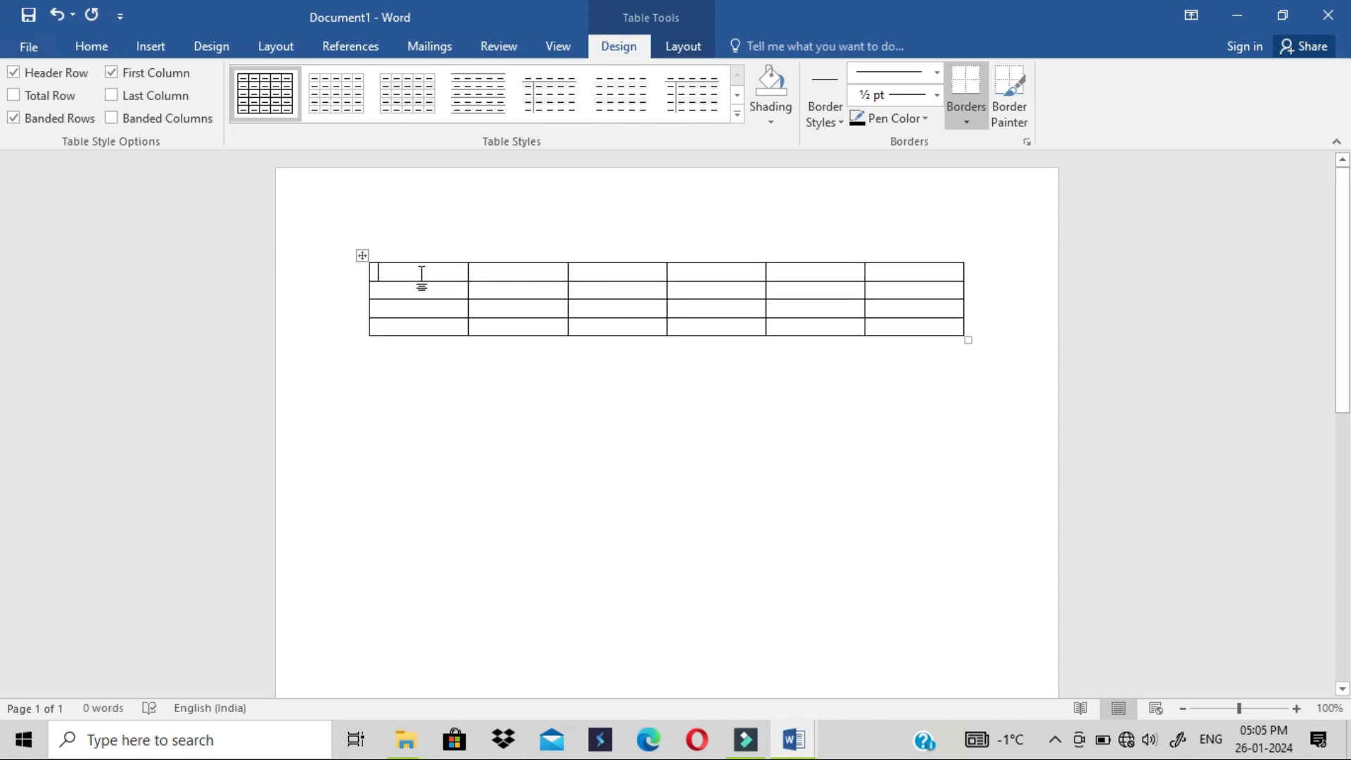
pyautogui.click(394, 257)
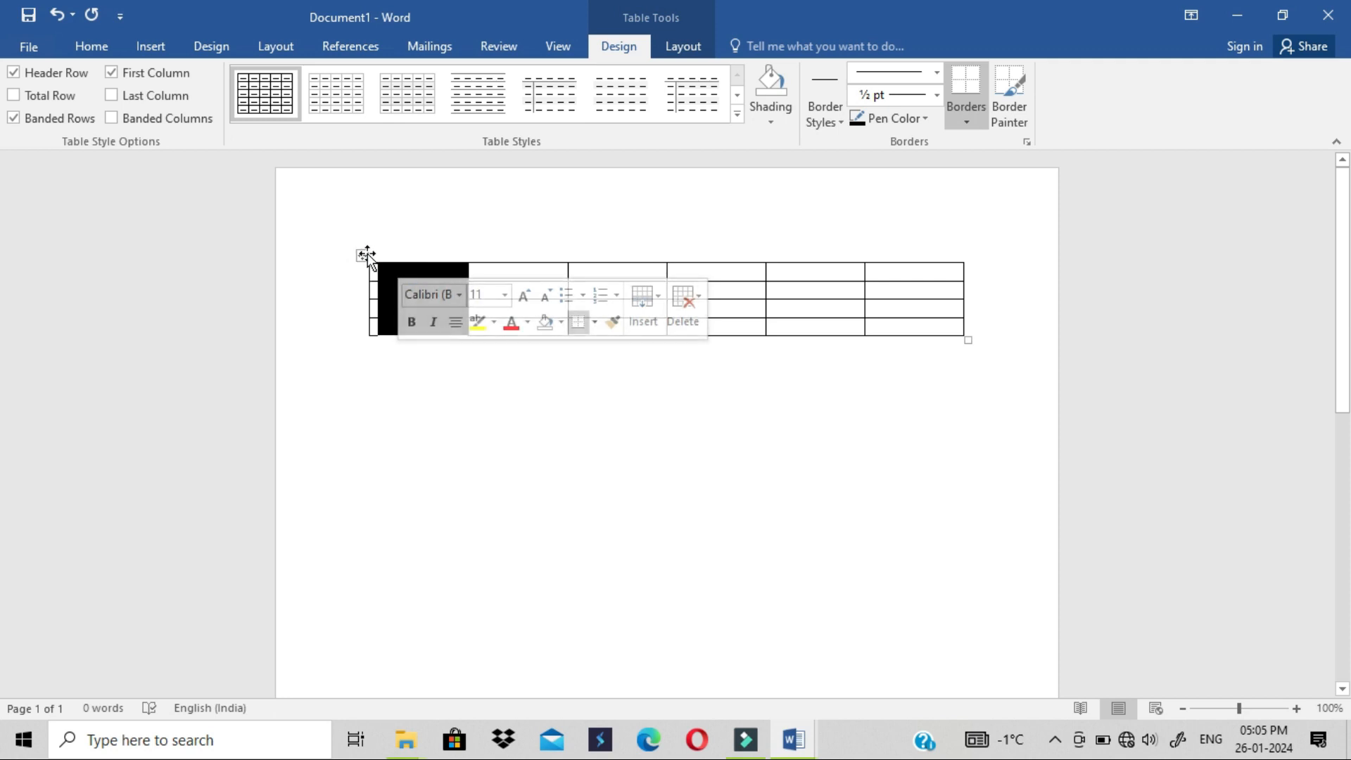
pyautogui.click(363, 255)
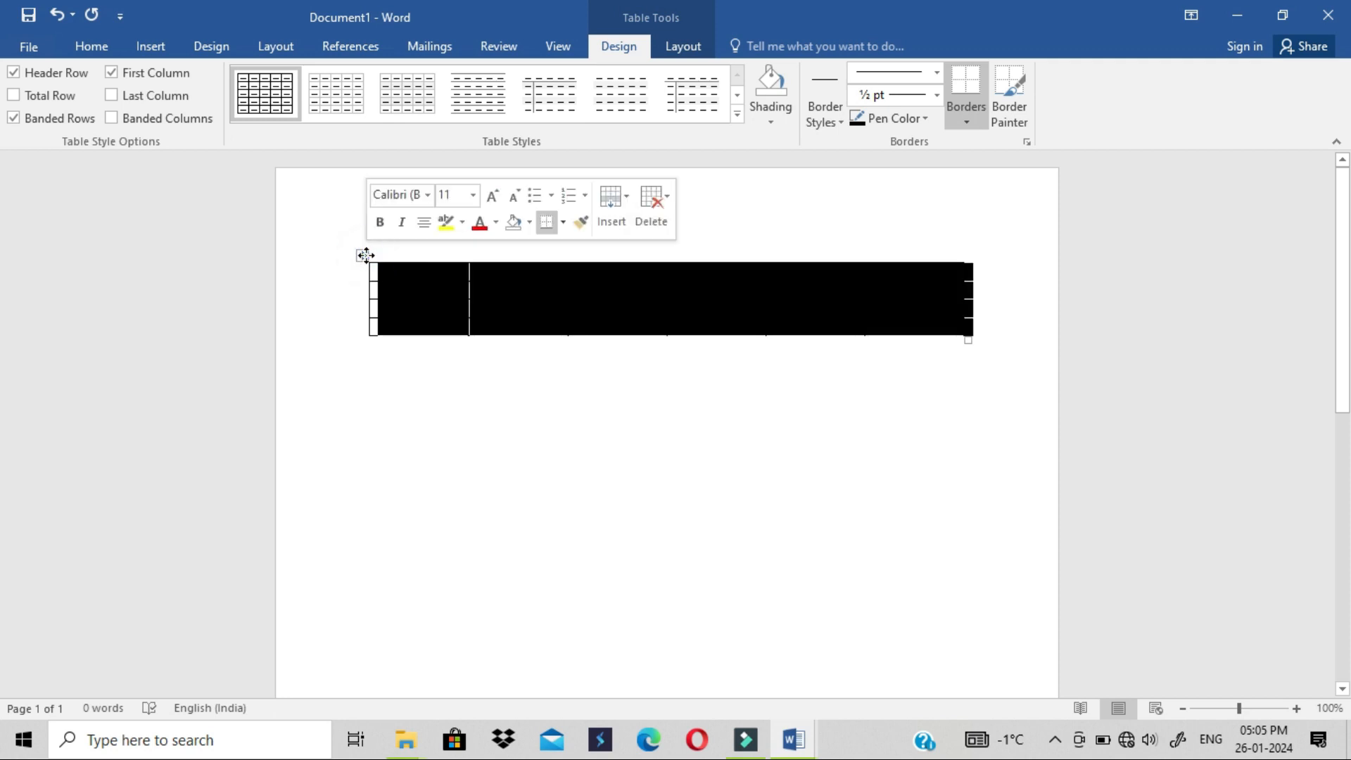
pyautogui.write('S,NO\tNAME\tPARENTAGE\tADDRESS\tROLLNO\tS,NO 1\tABC\tDEF\tJK\t22\t1 2\tABC\tDEF\tJK\t23\t2 3\tABC\tDEF\tJK\t24\t3')
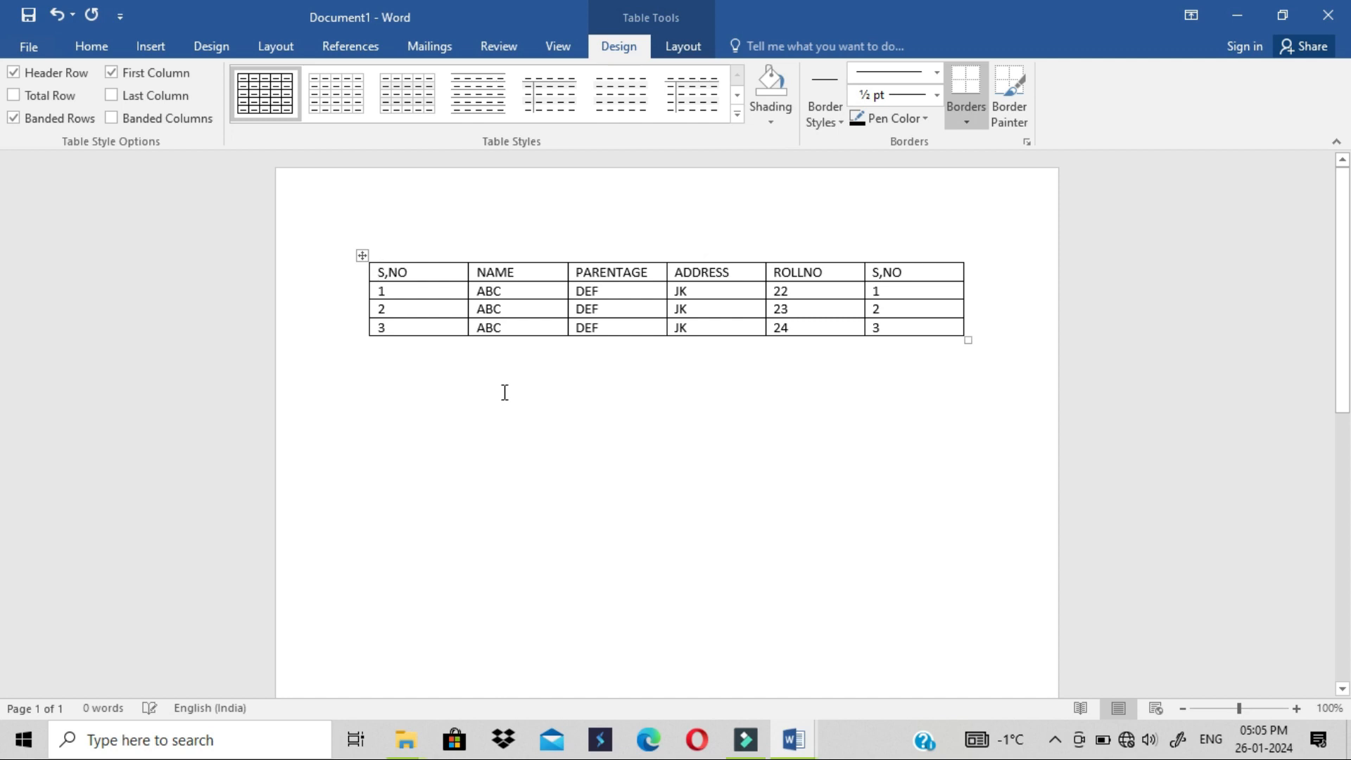
pyautogui.click(528, 383)
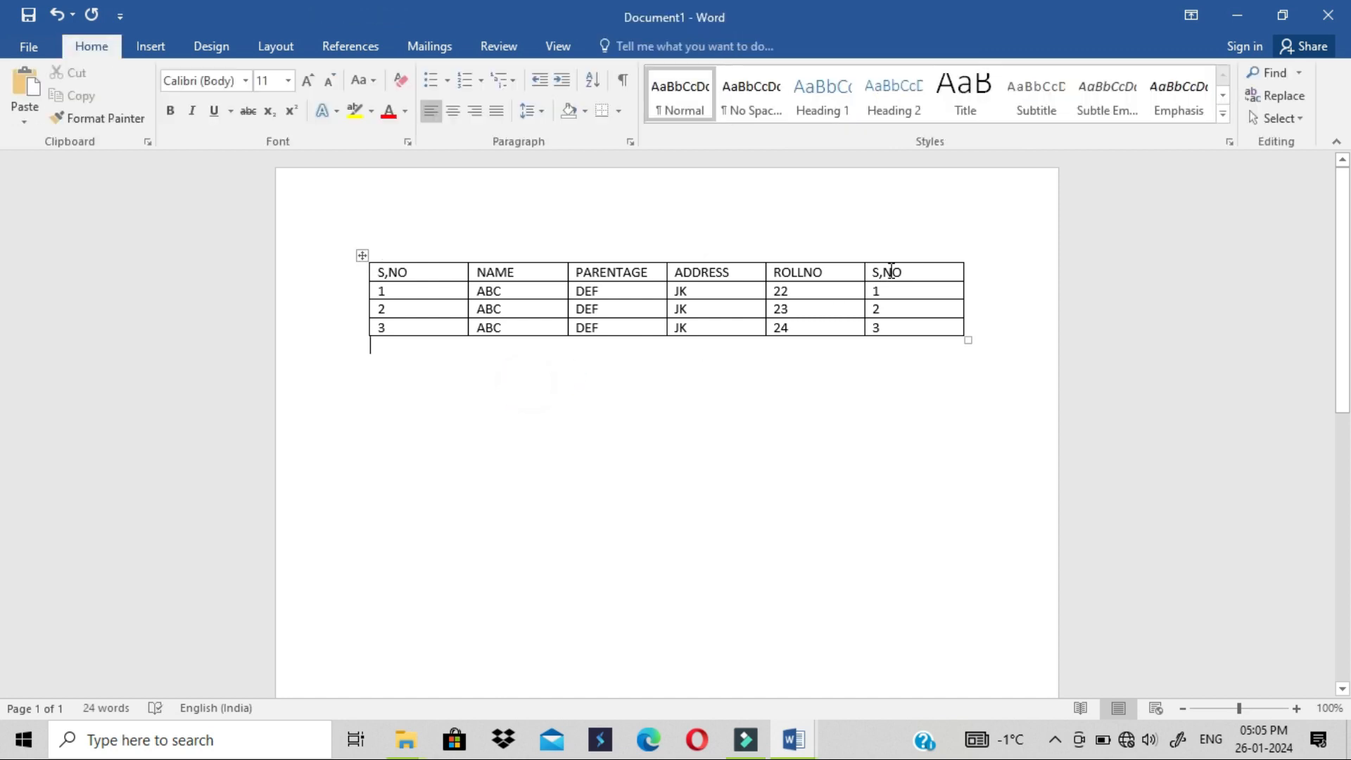
# Delete the duplicate S,NO column at the table's end and enlarge the whole table to columns about 2.8 cm wide.
pyautogui.moveTo(891, 272); pyautogui.dragTo(902, 329)
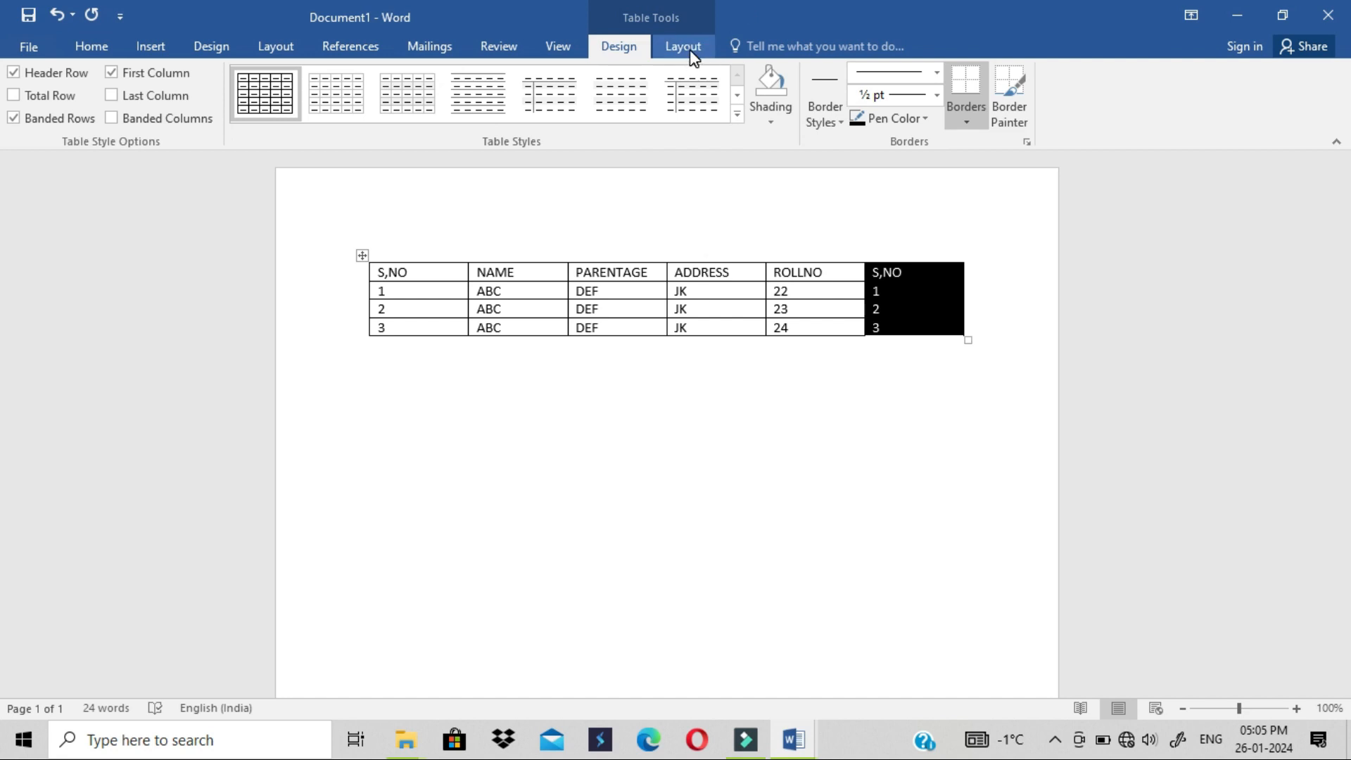
pyautogui.click(688, 48)
pyautogui.click(278, 116)
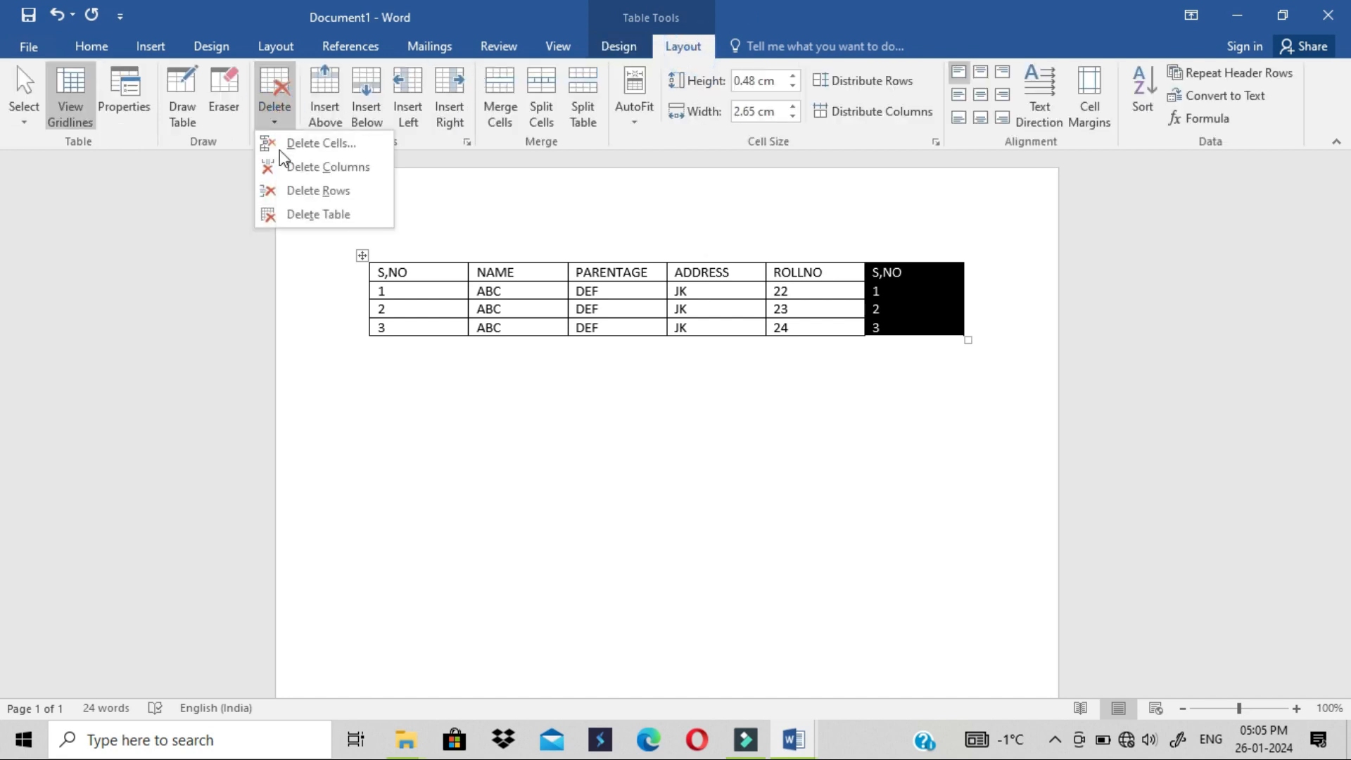
pyautogui.click(298, 168)
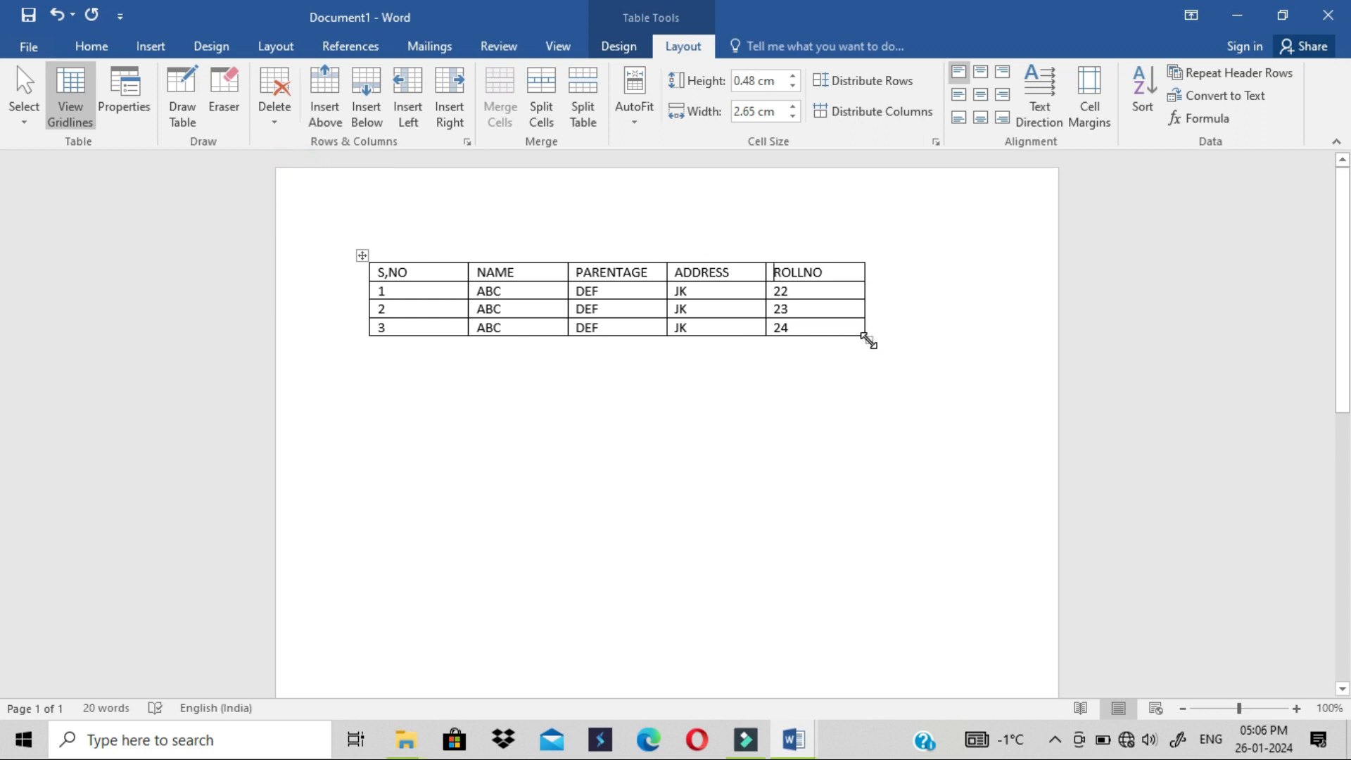
pyautogui.moveTo(867, 341); pyautogui.dragTo(891, 359)
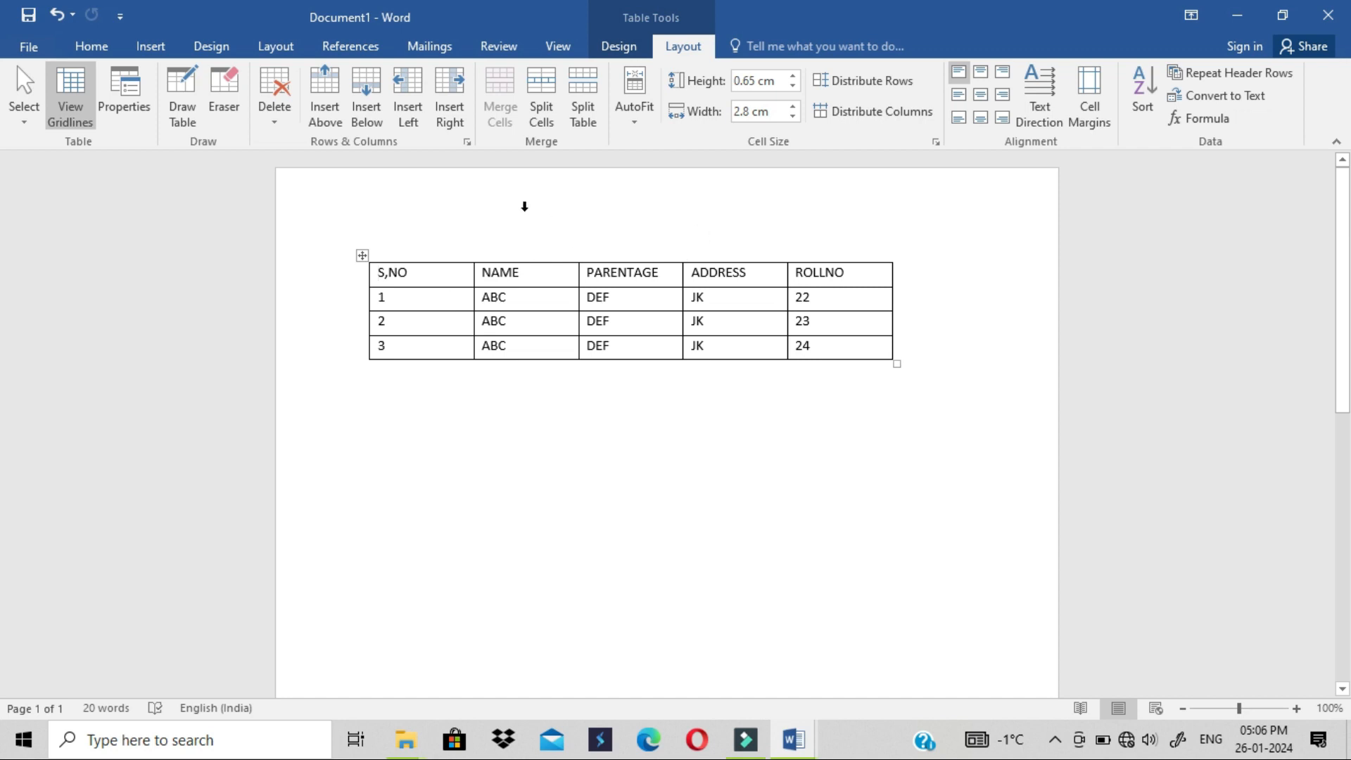
# Examine the table design and layout tools, placing the cursor inside and outside the table.
pyautogui.click(600, 298)
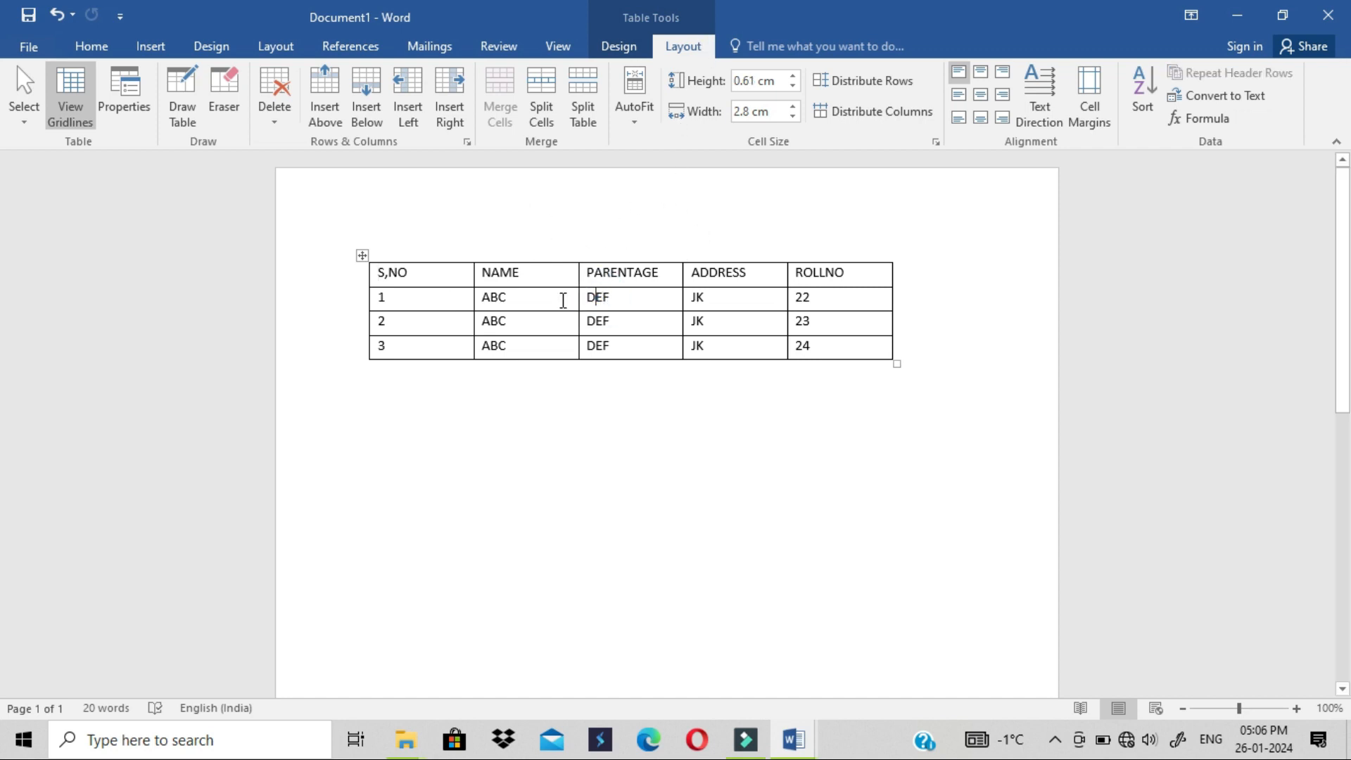
pyautogui.click(618, 46)
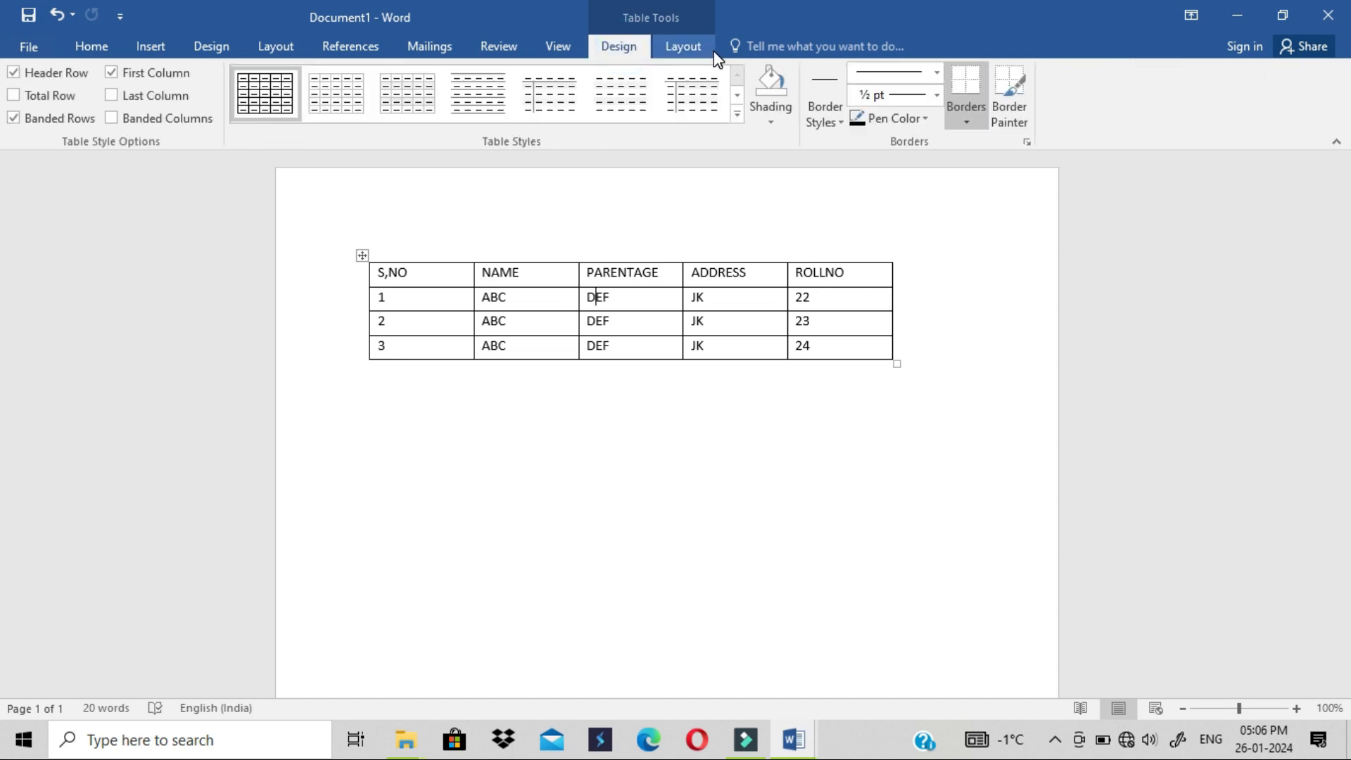
pyautogui.click(709, 45)
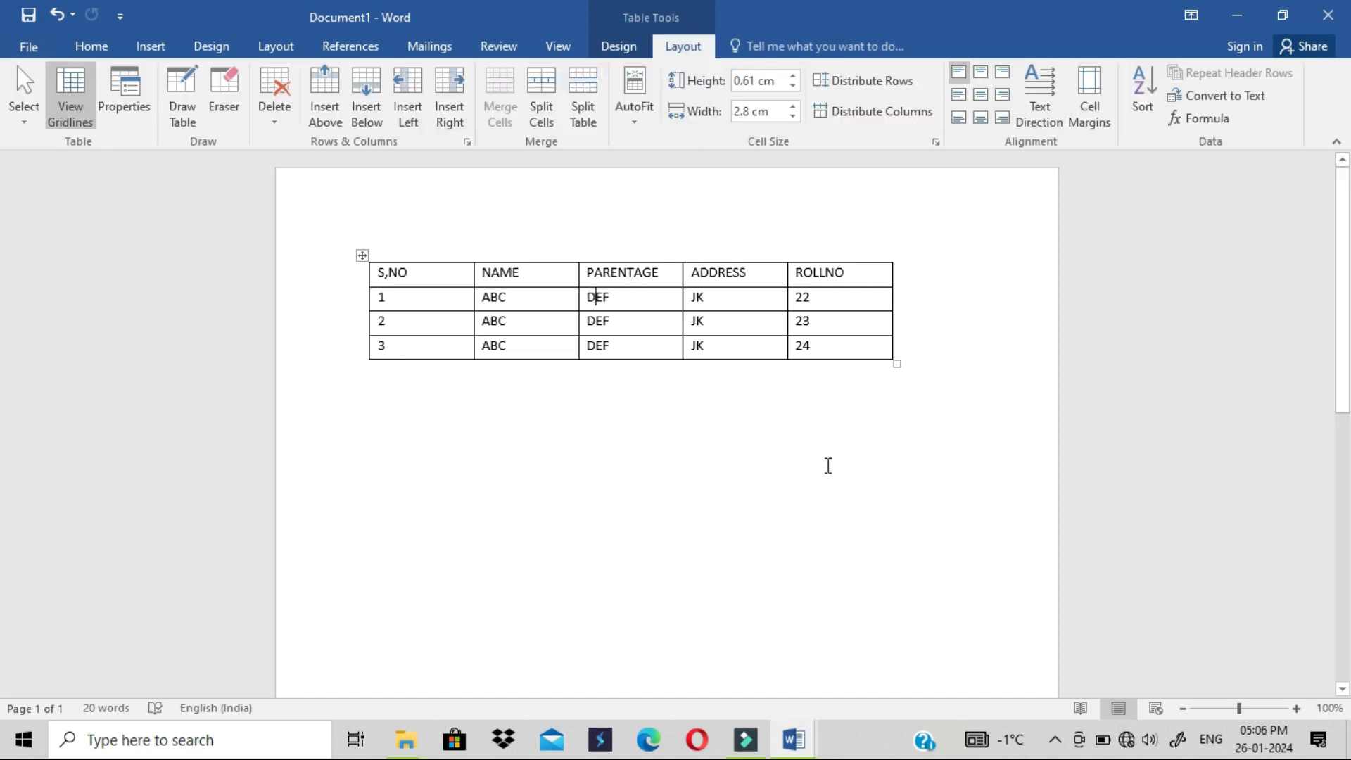
pyautogui.click(841, 487)
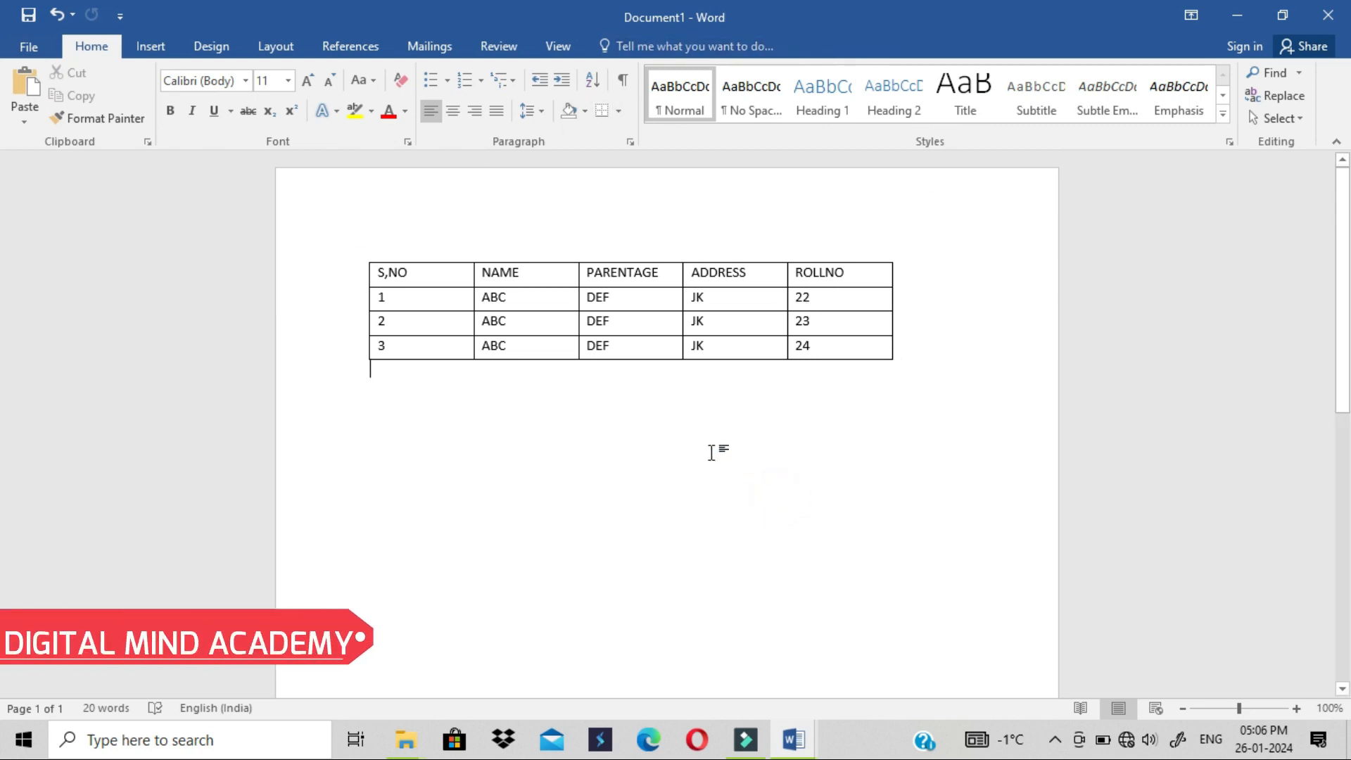
pyautogui.click(576, 333)
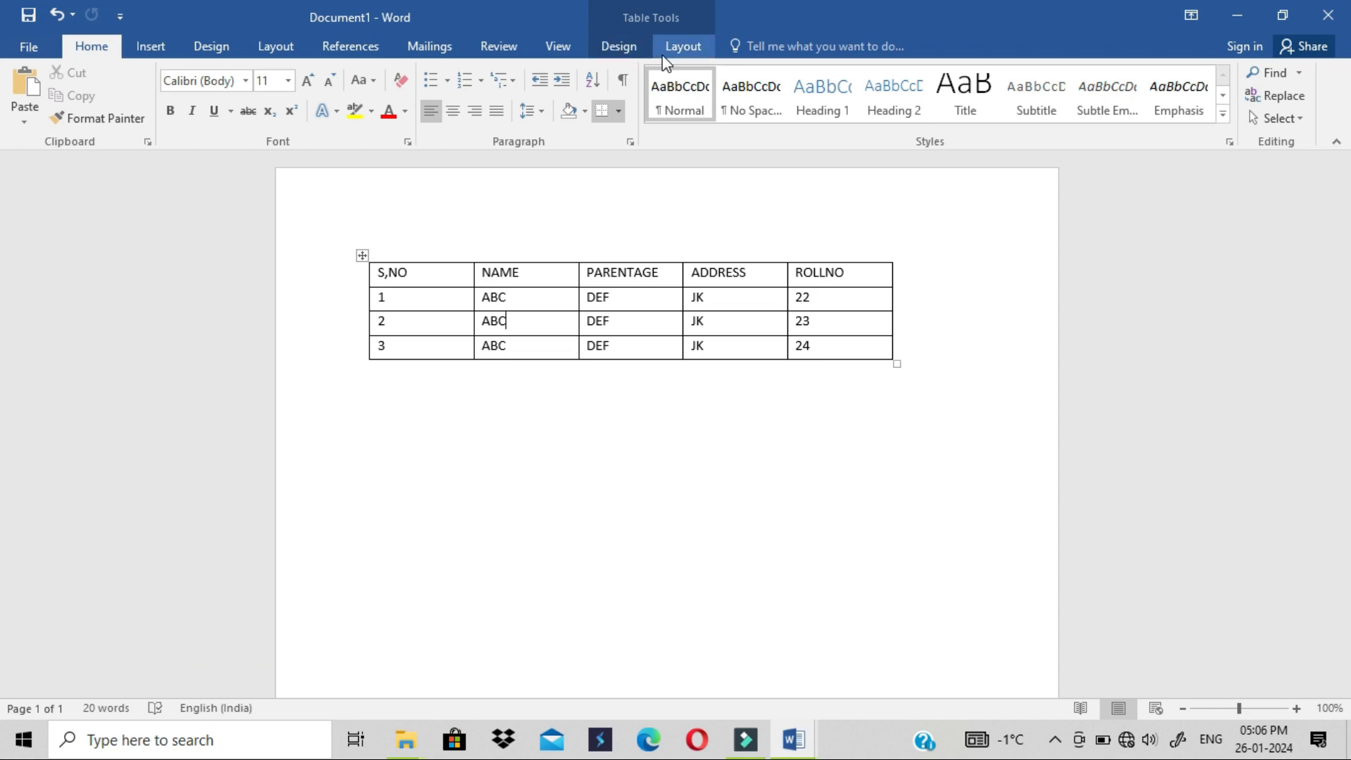
pyautogui.click(667, 62)
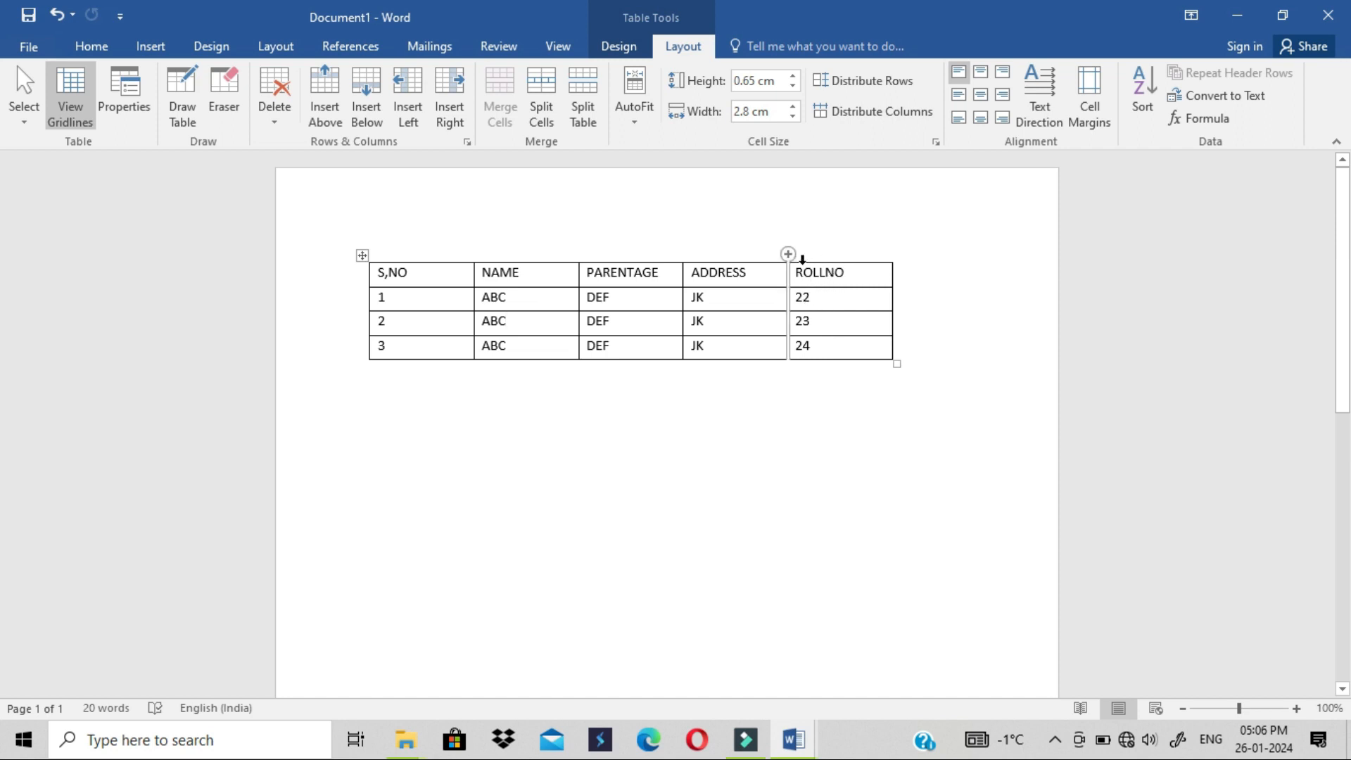
# Select all cells of the ROLLNO column from heading to last row, and clear the selection.
pyautogui.click(841, 274)
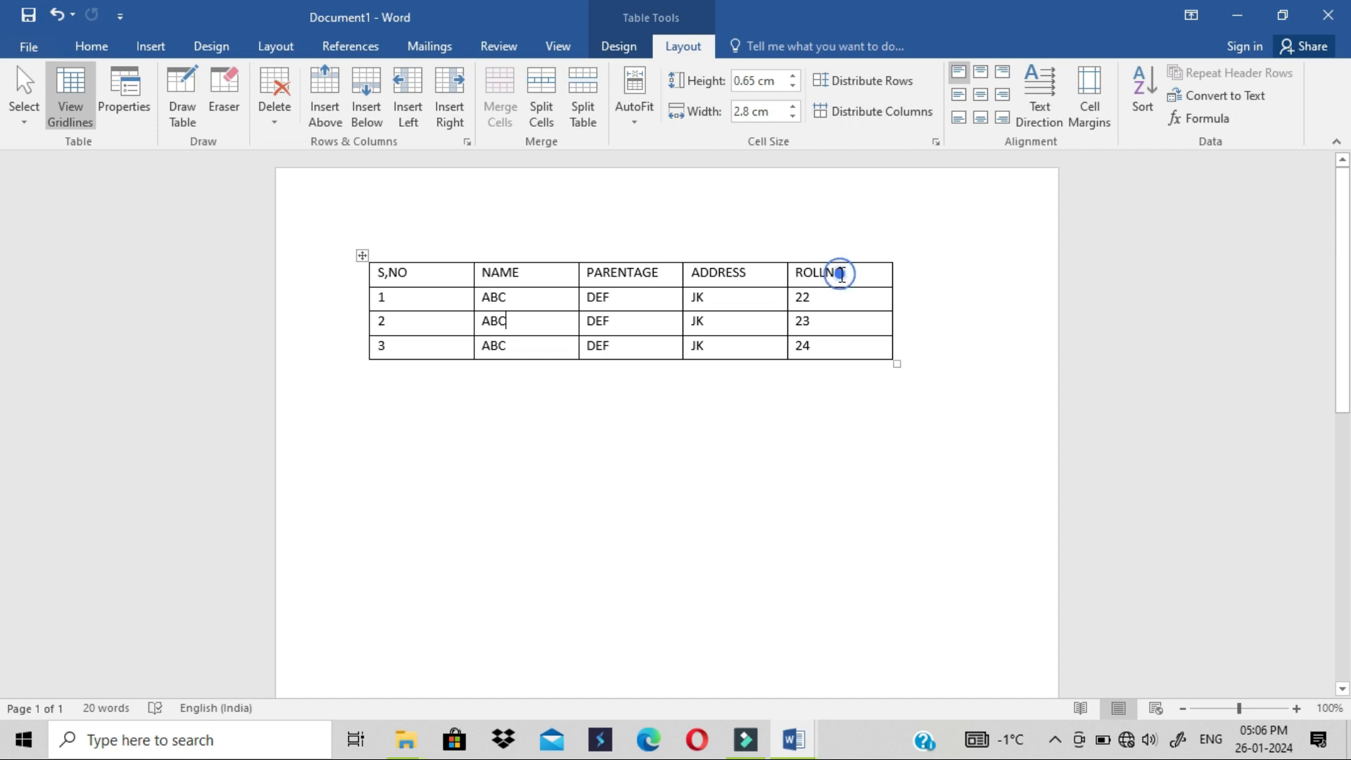
pyautogui.moveTo(837, 274); pyautogui.dragTo(845, 334)
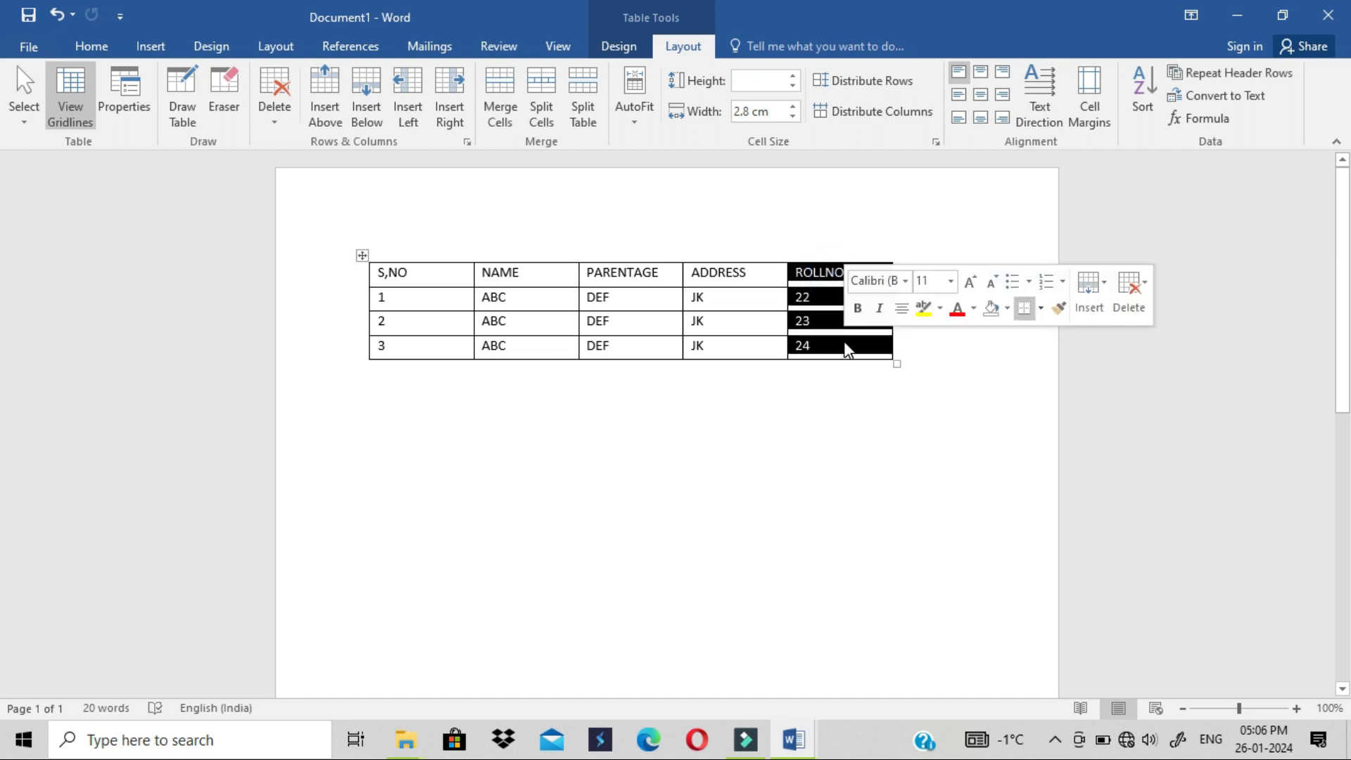
pyautogui.click(817, 321)
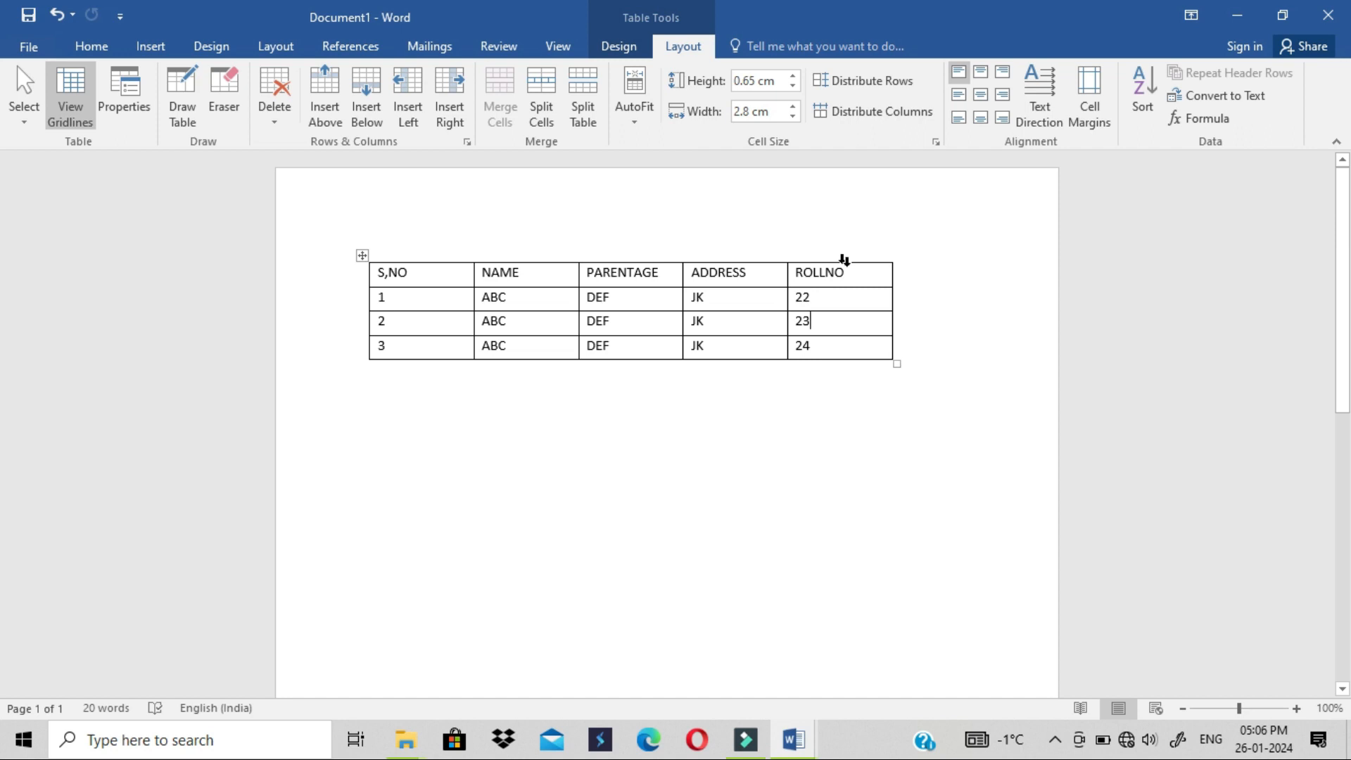
# Select in turn the whole ROLLNO column, the header row, the last row and the first S,NO column.
pyautogui.click(1254, 709)
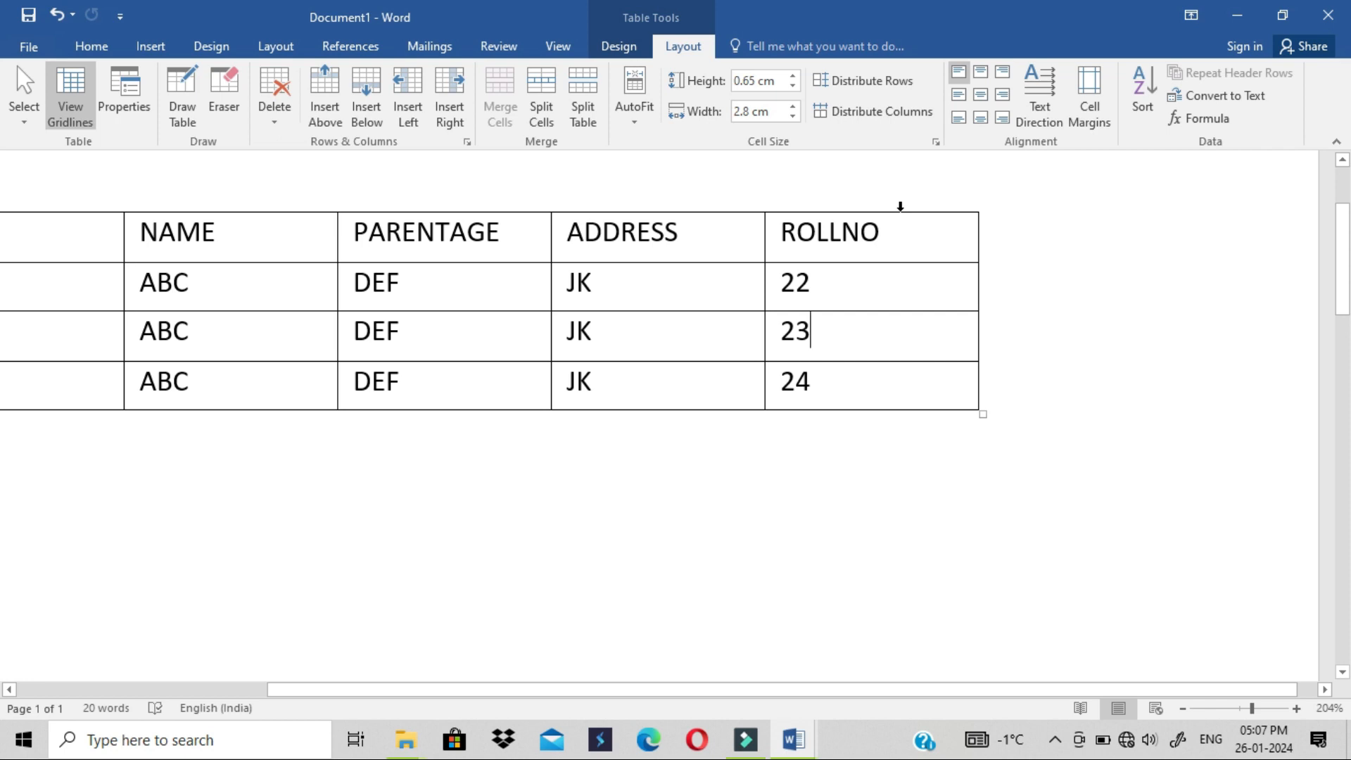
pyautogui.click(900, 206)
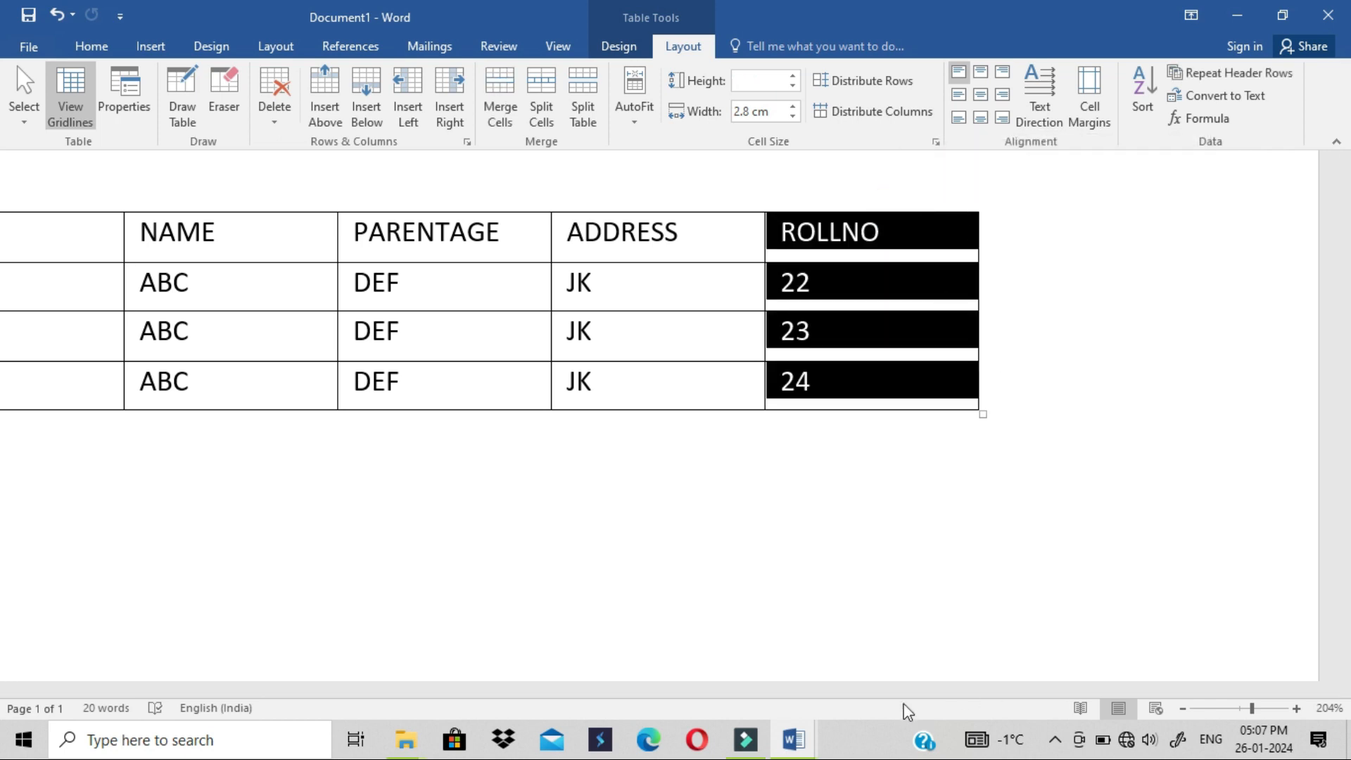
pyautogui.moveTo(898, 690); pyautogui.dragTo(689, 687)
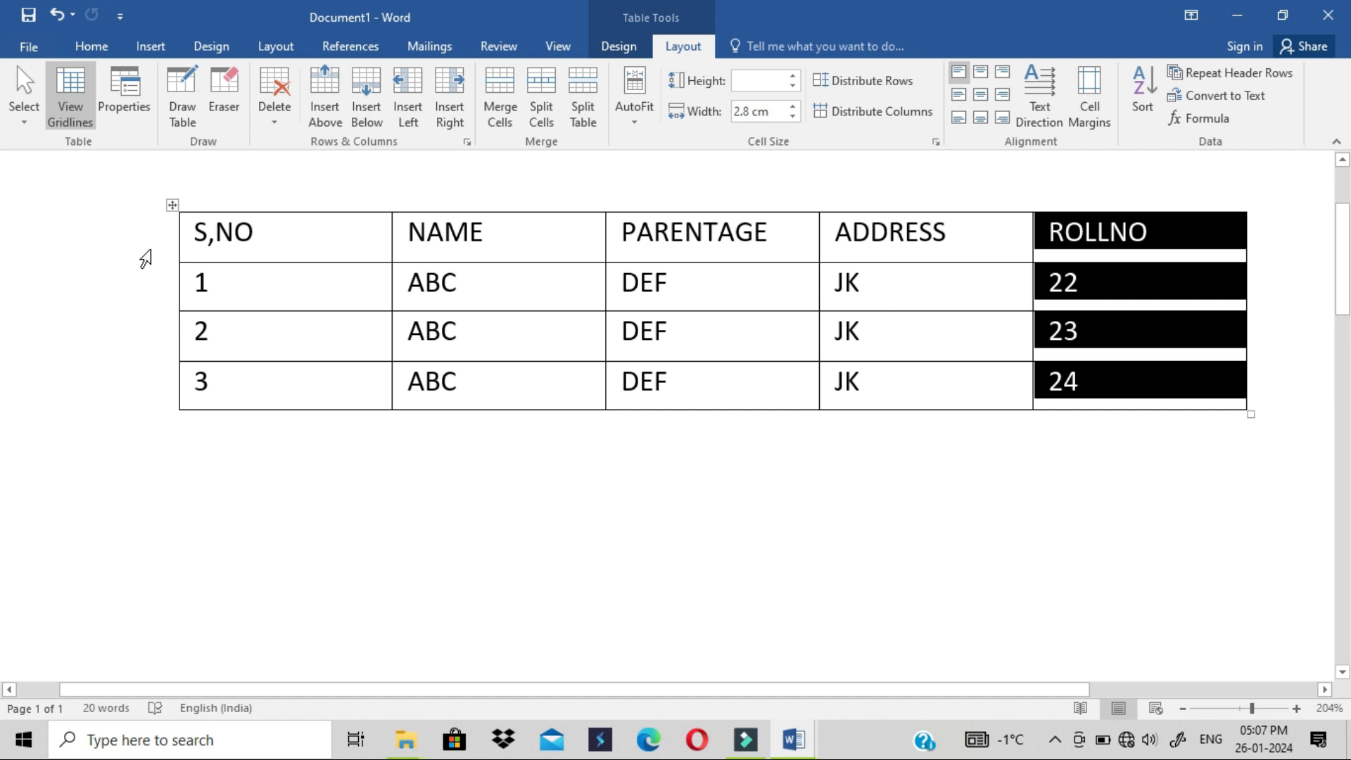
pyautogui.click(149, 245)
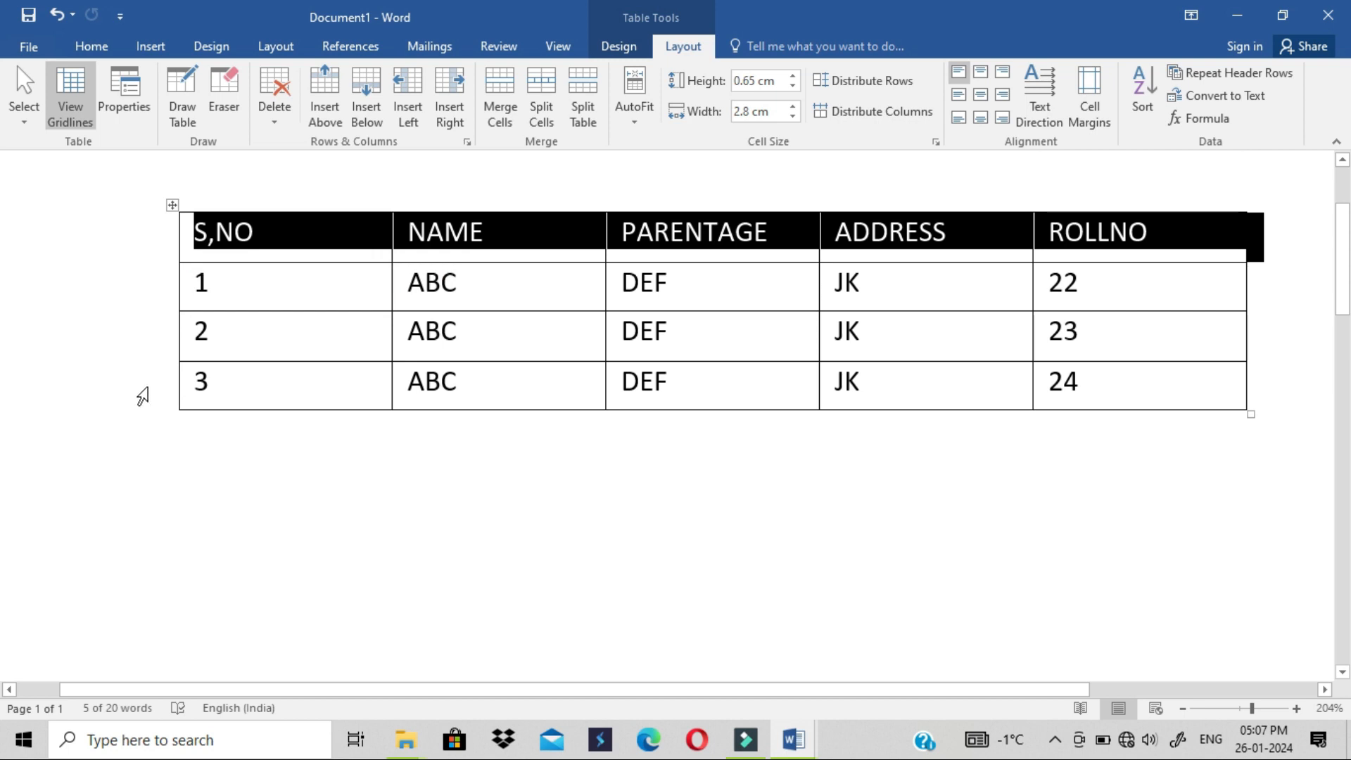
pyautogui.click(142, 396)
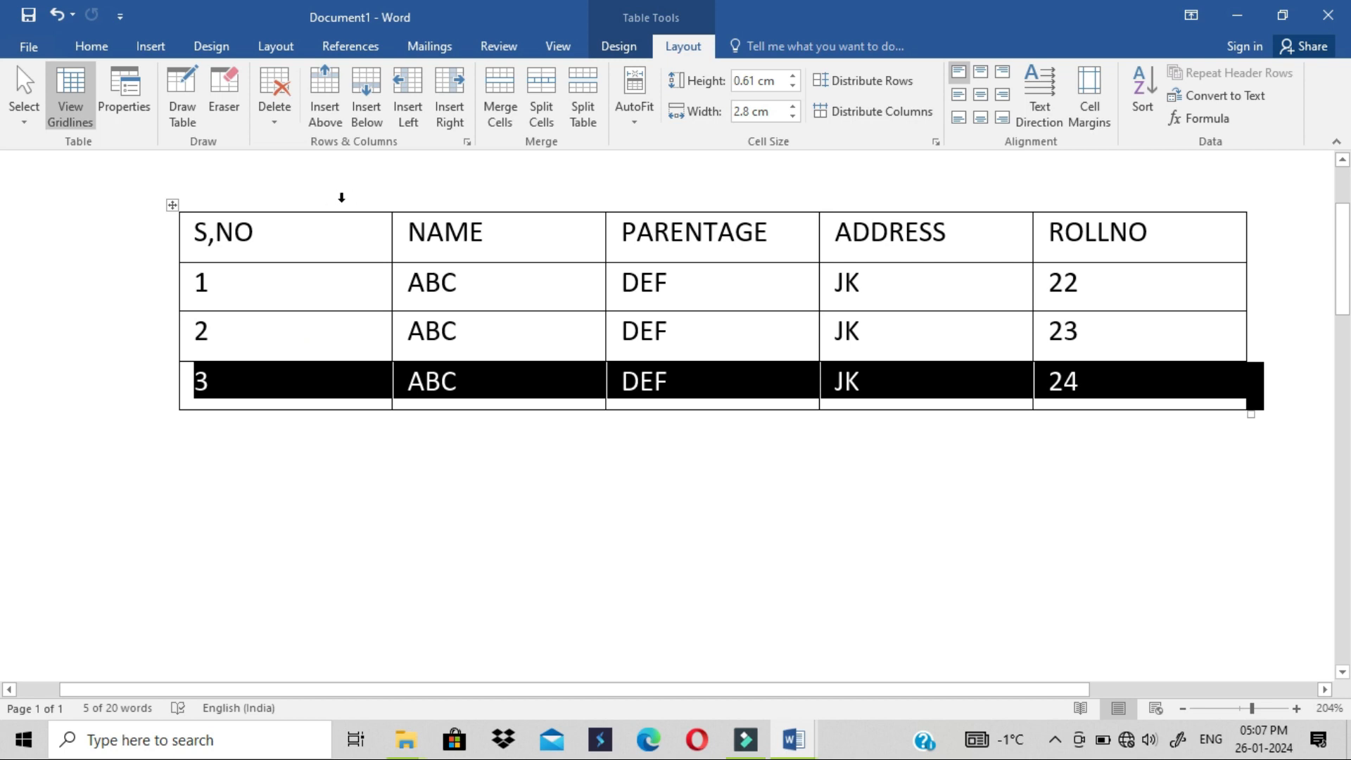
pyautogui.click(333, 199)
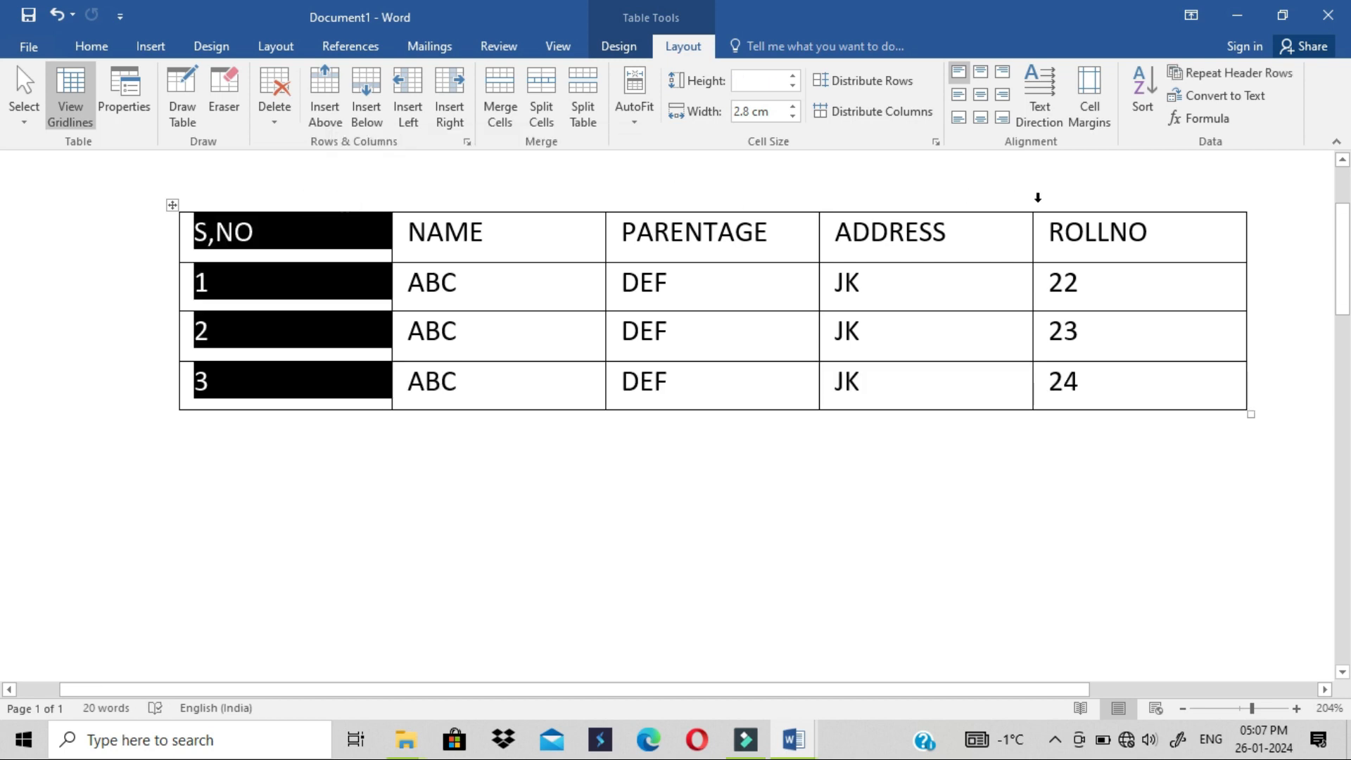
# Select the whole ROLLNO column and review the table's delete options without applying any.
pyautogui.click(1064, 197)
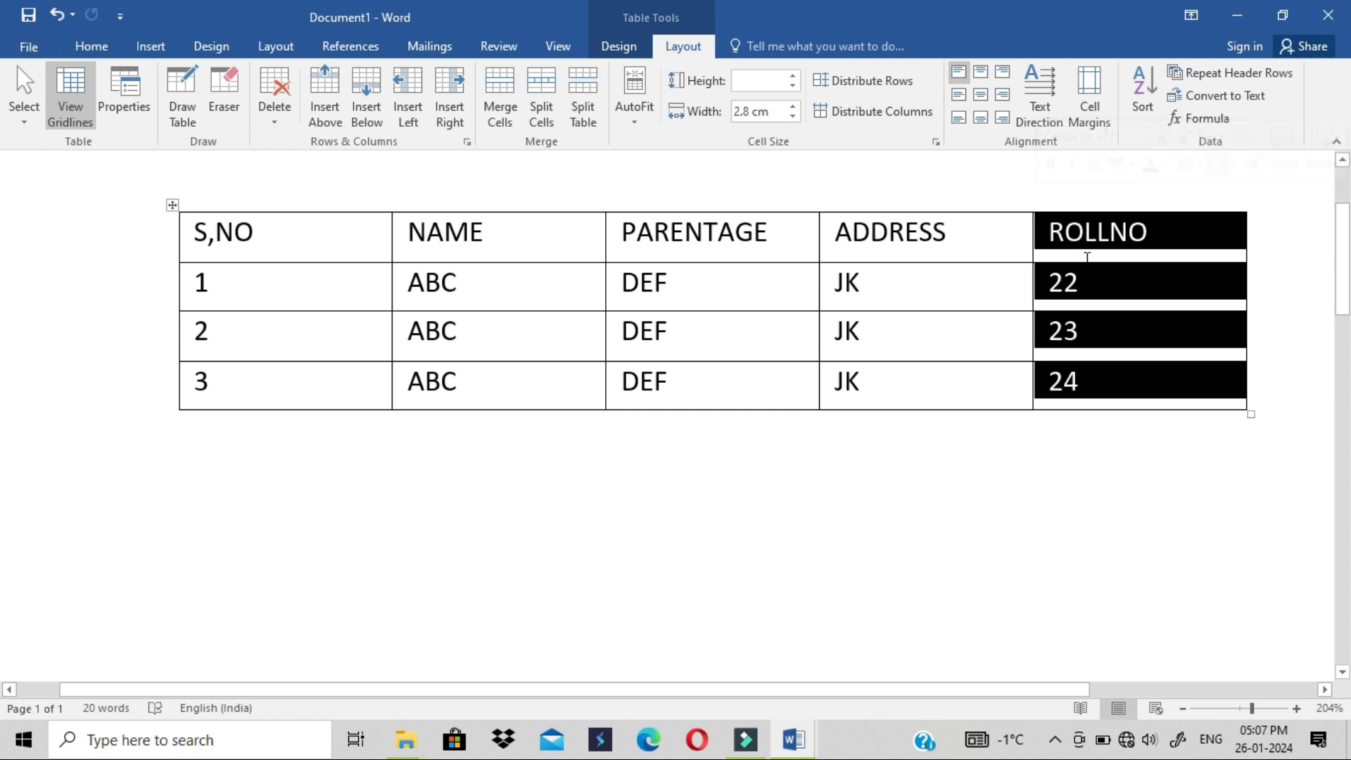
pyautogui.click(1250, 705)
pyautogui.click(276, 111)
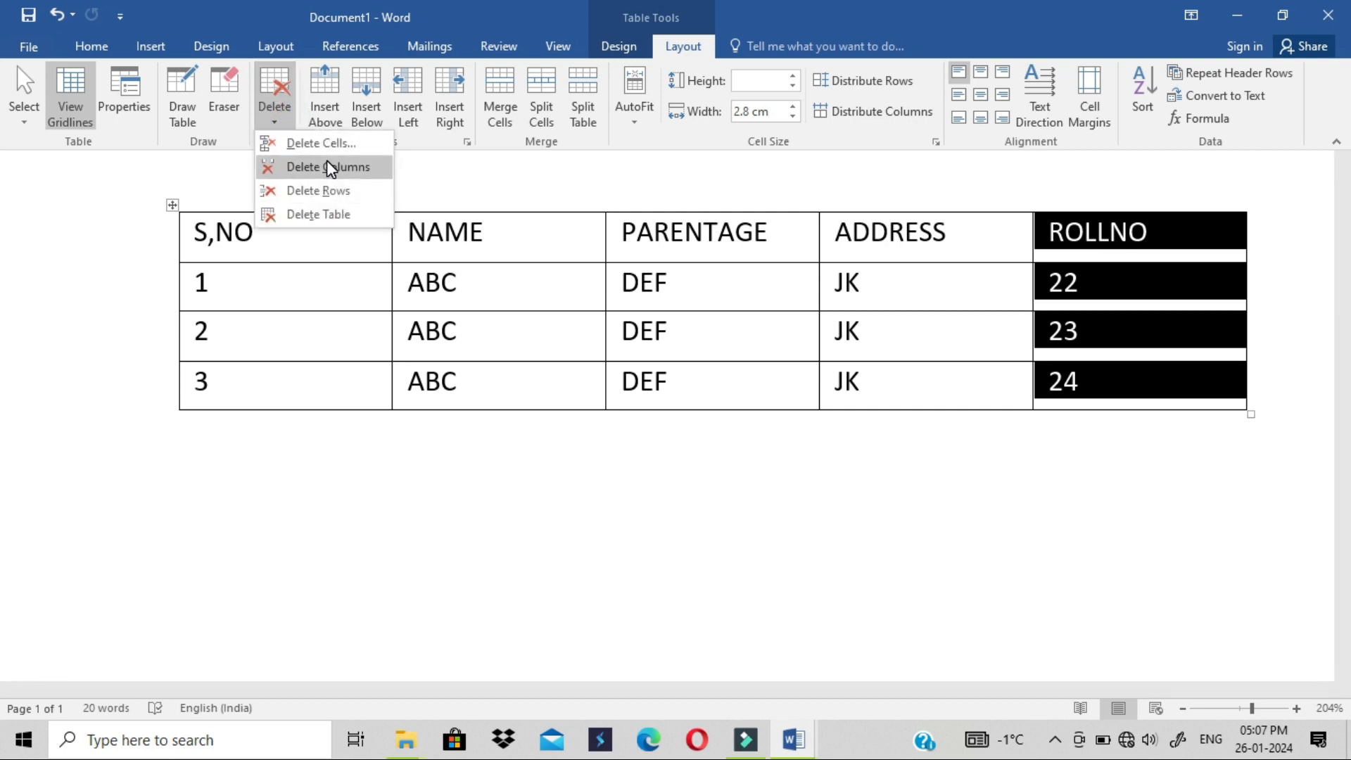
pyautogui.click(624, 293)
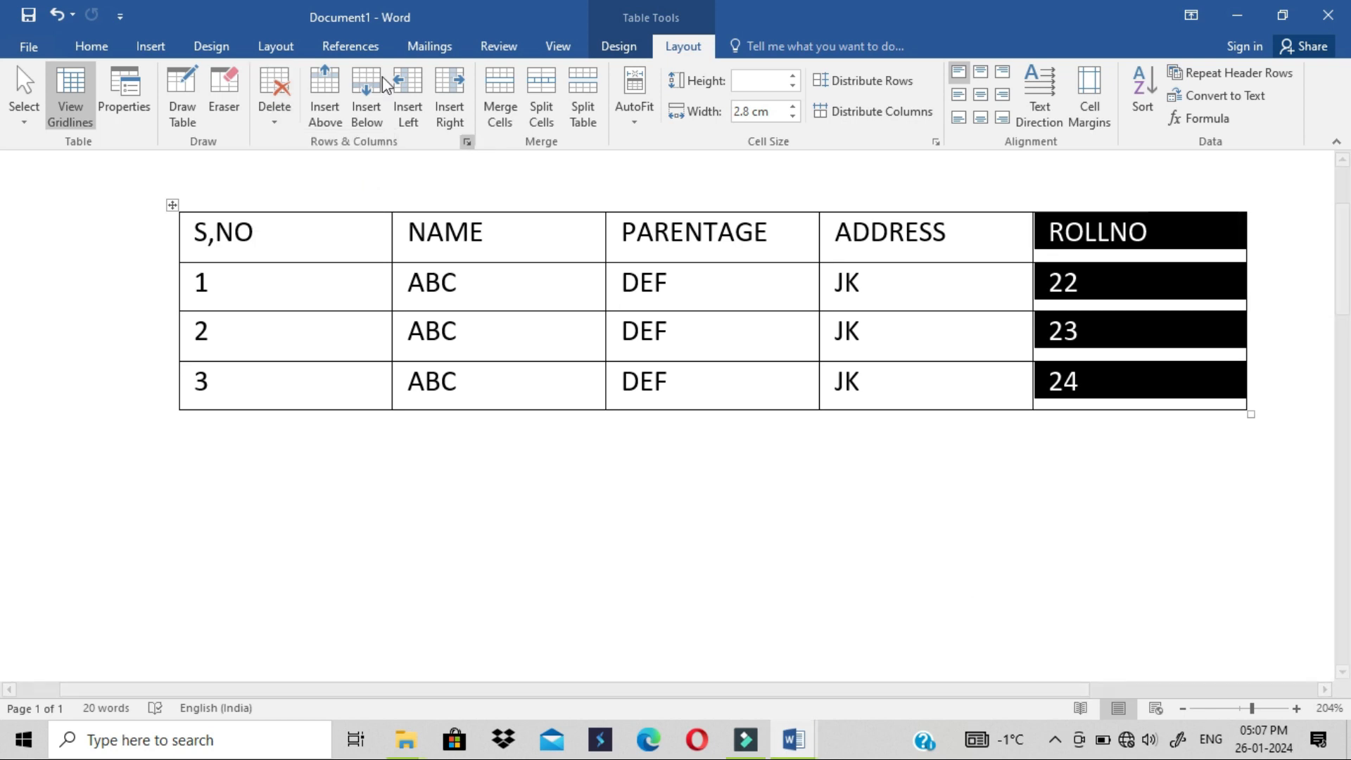
# Delete the selected ROLLNO column from the table, and undo the deletion.
pyautogui.click(273, 127)
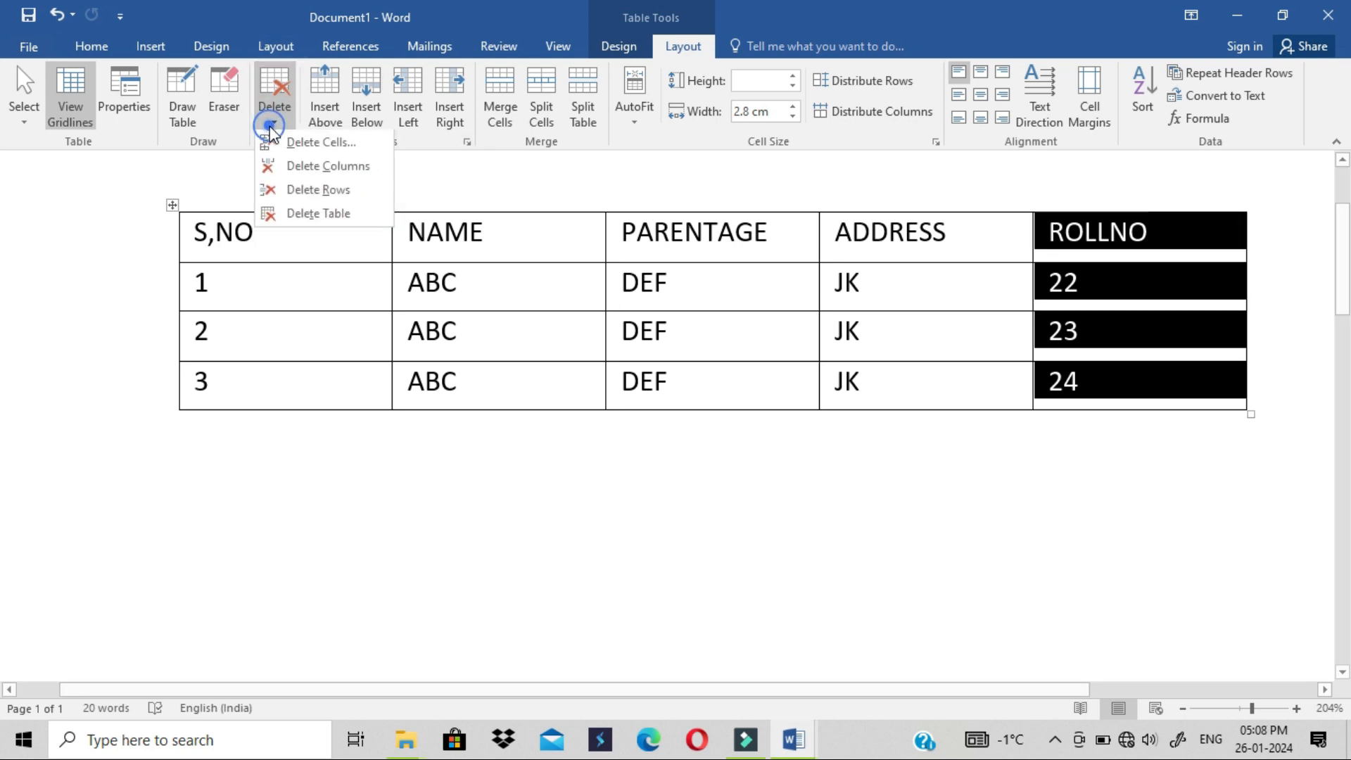
pyautogui.click(292, 168)
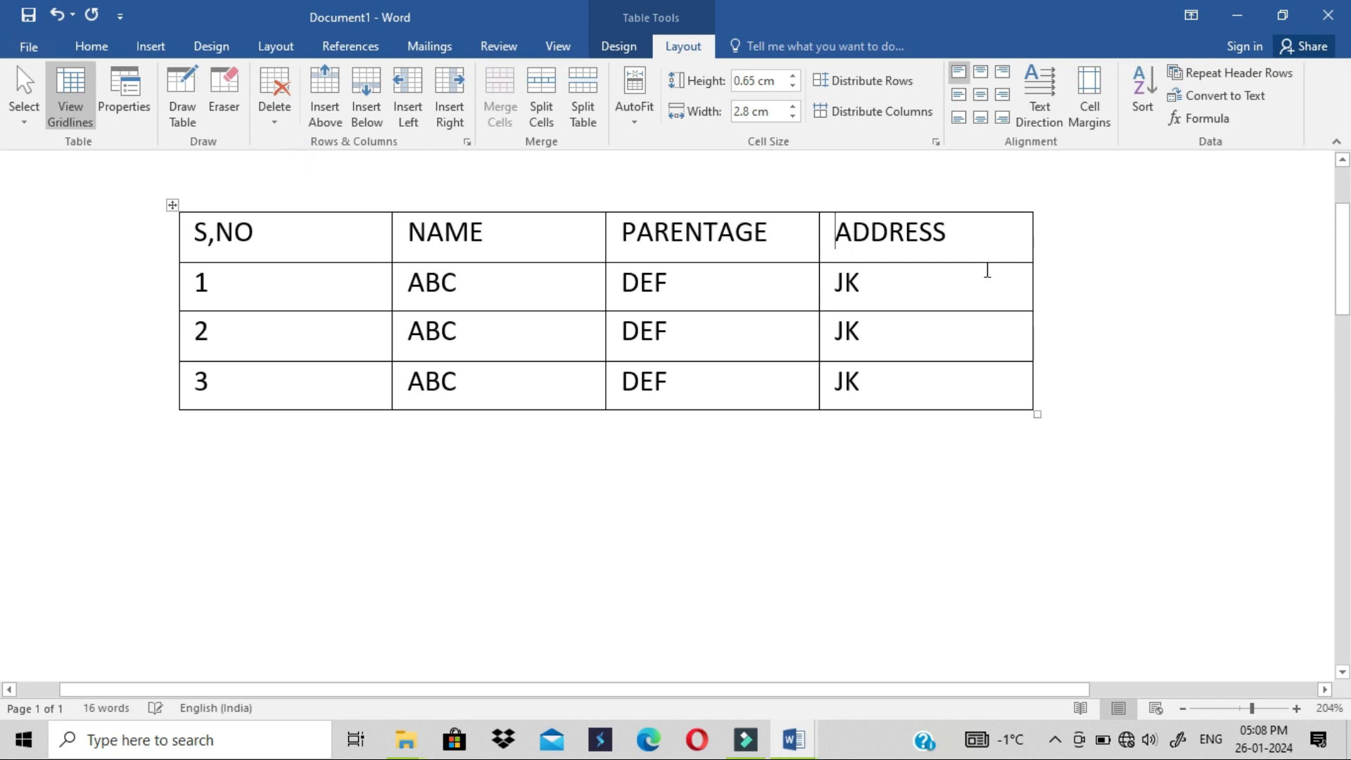
pyautogui.click(56, 16)
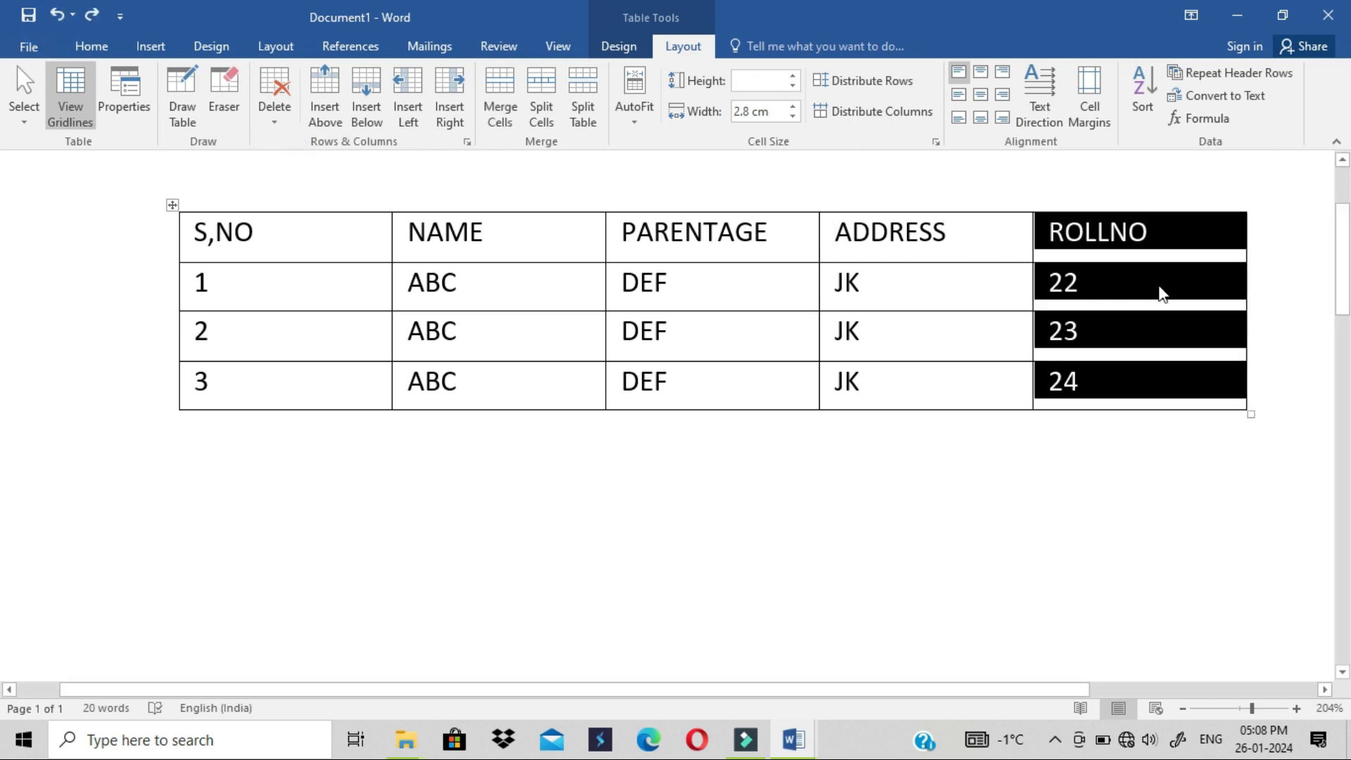
pyautogui.click(1089, 293)
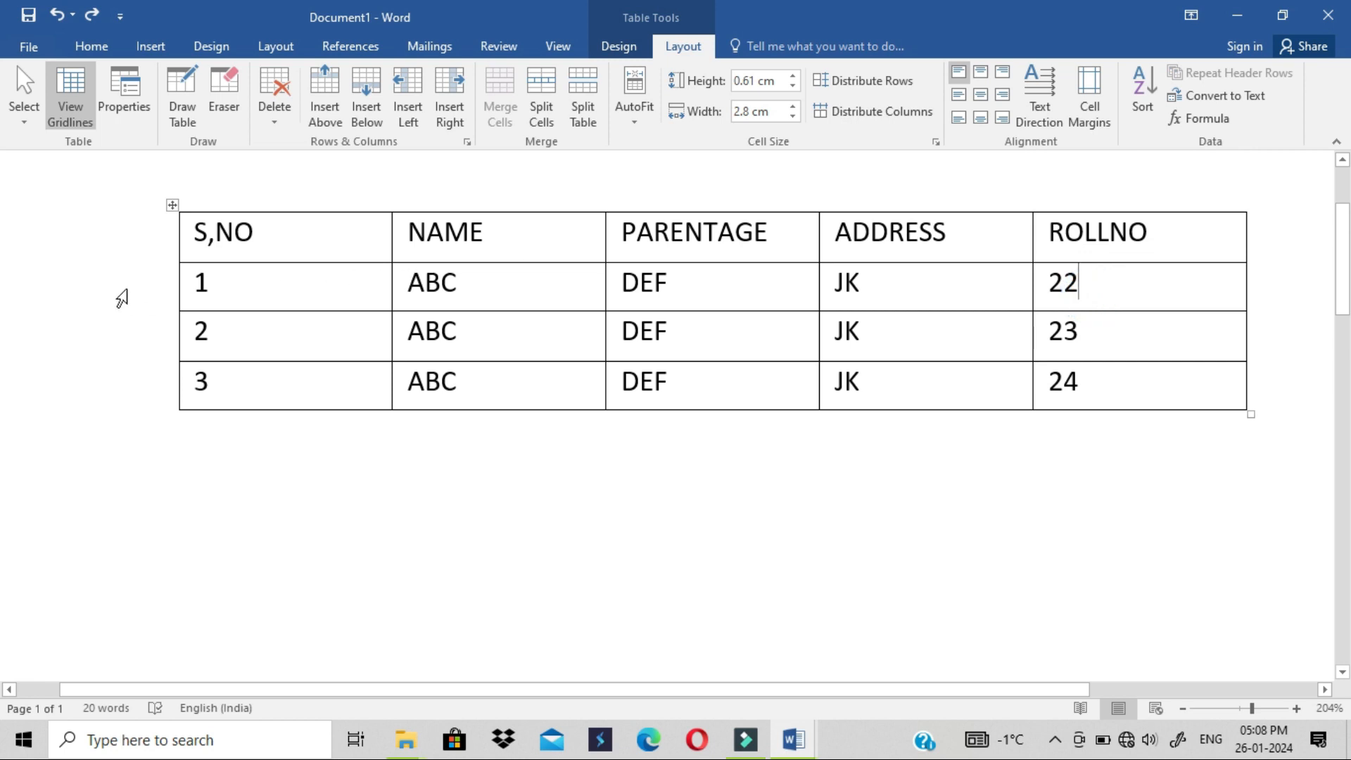
# Delete the last table row, undo the deletion and clear the row selection.
pyautogui.click(156, 383)
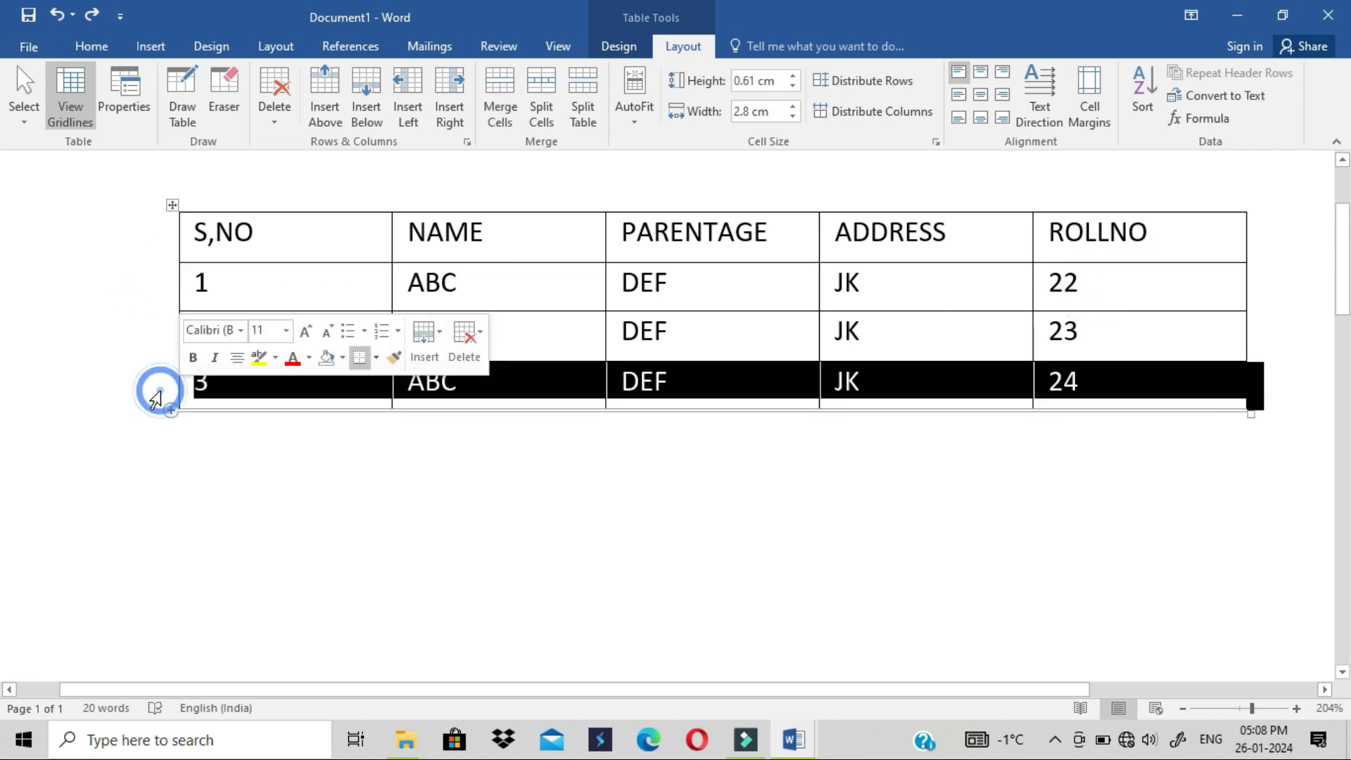
pyautogui.click(274, 112)
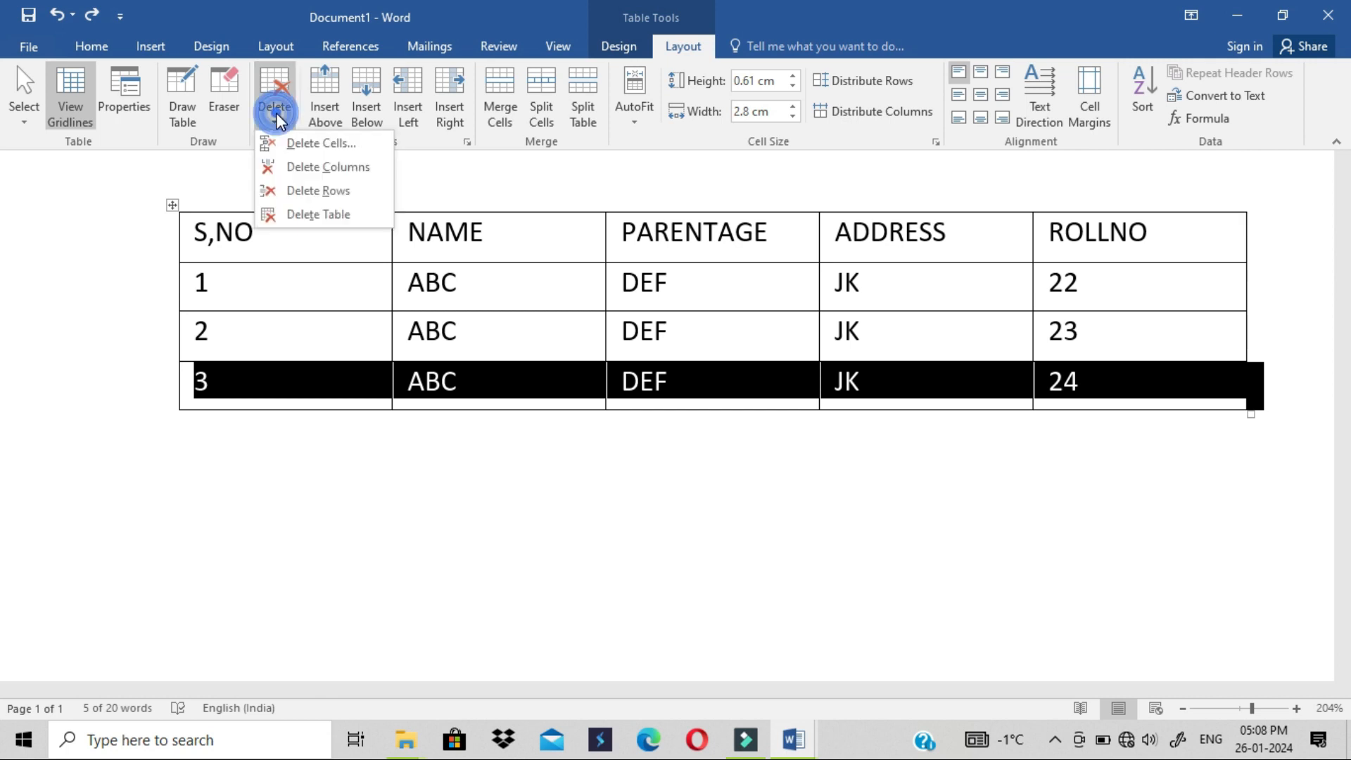
pyautogui.click(310, 190)
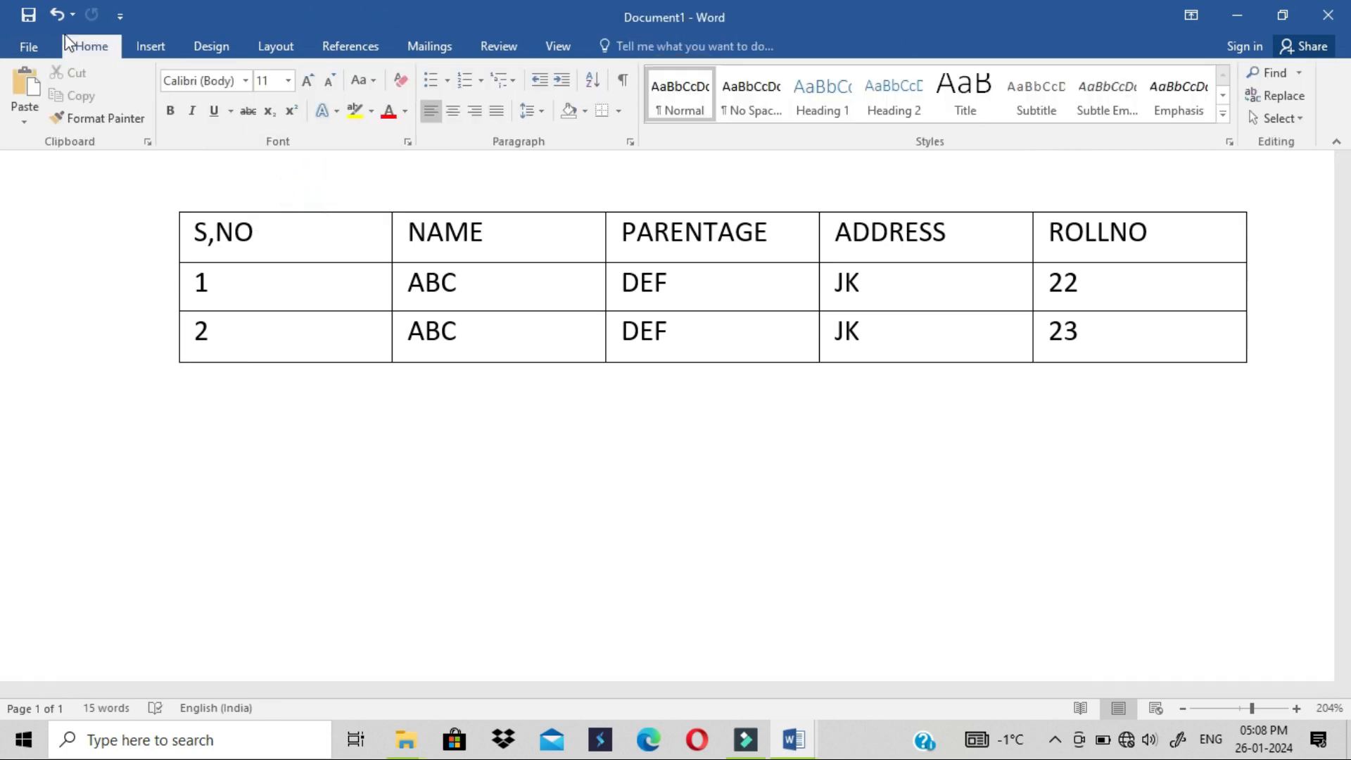
pyautogui.click(56, 14)
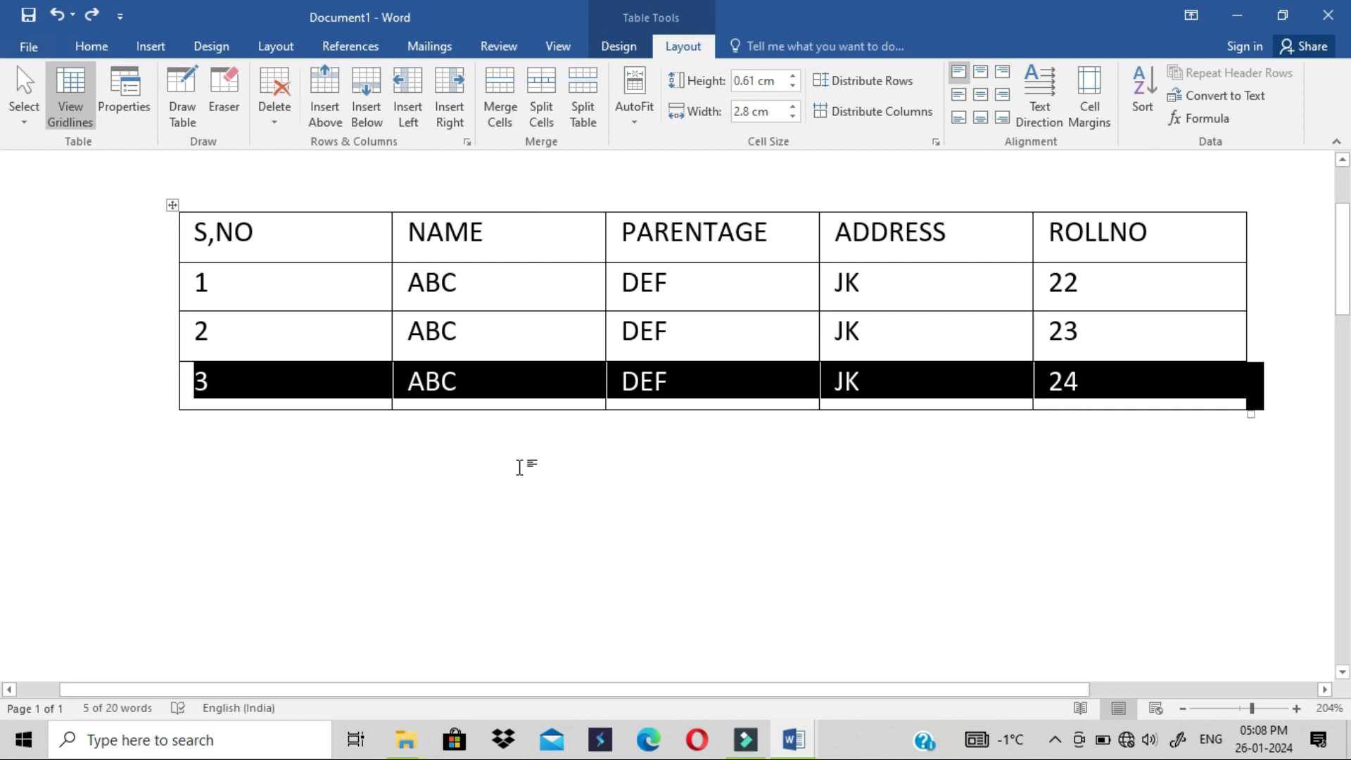
pyautogui.click(519, 467)
pyautogui.click(565, 233)
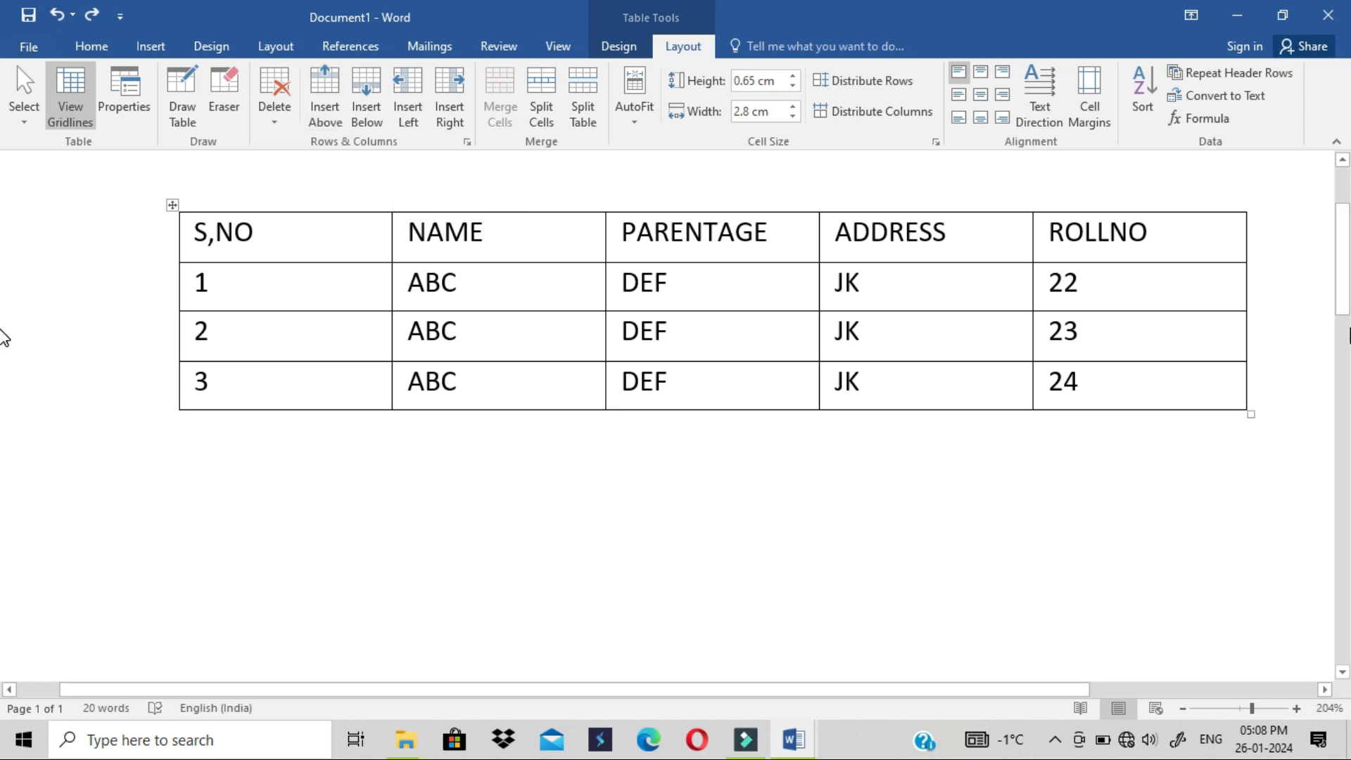
# Insert an empty row above the header row, working from the S,NO cell.
pyautogui.scroll(2, 675, 324)
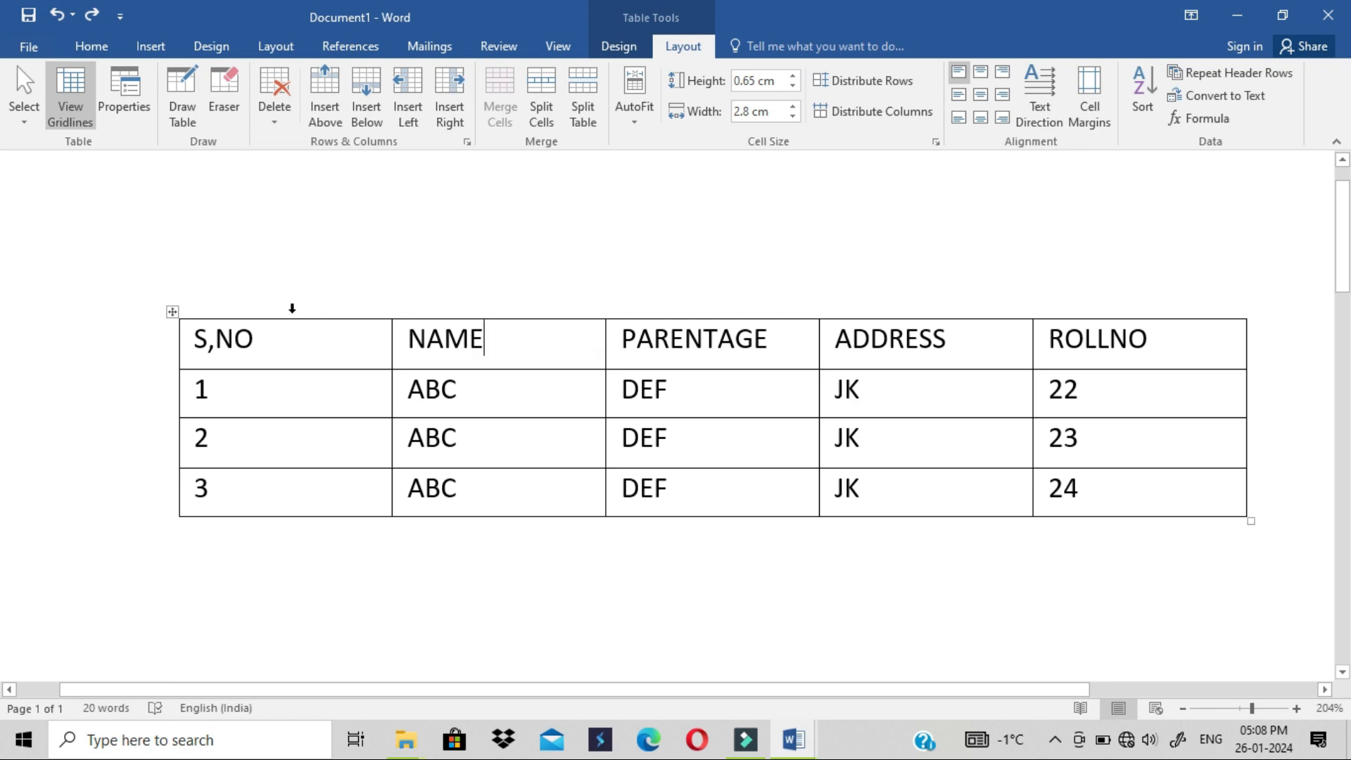
pyautogui.click(291, 338)
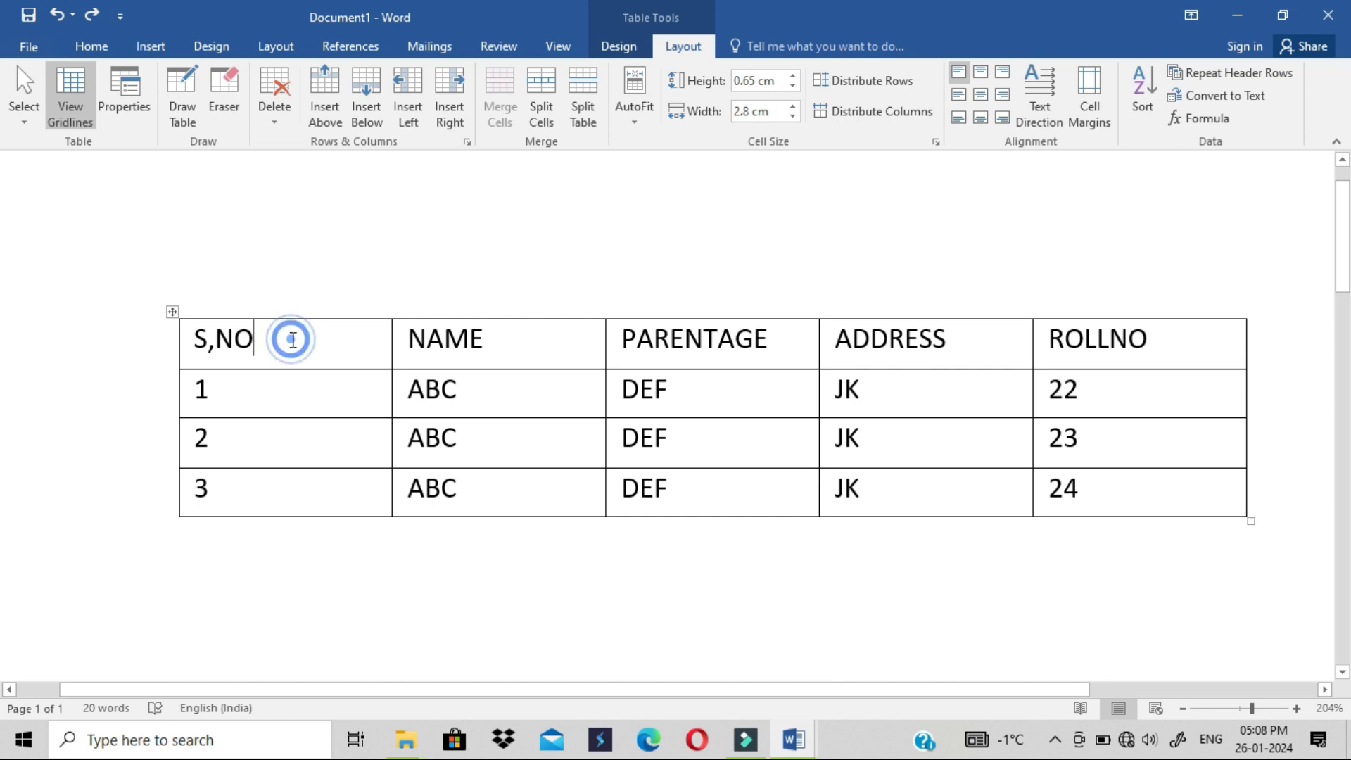
pyautogui.click(295, 344)
pyautogui.rightClick(295, 344)
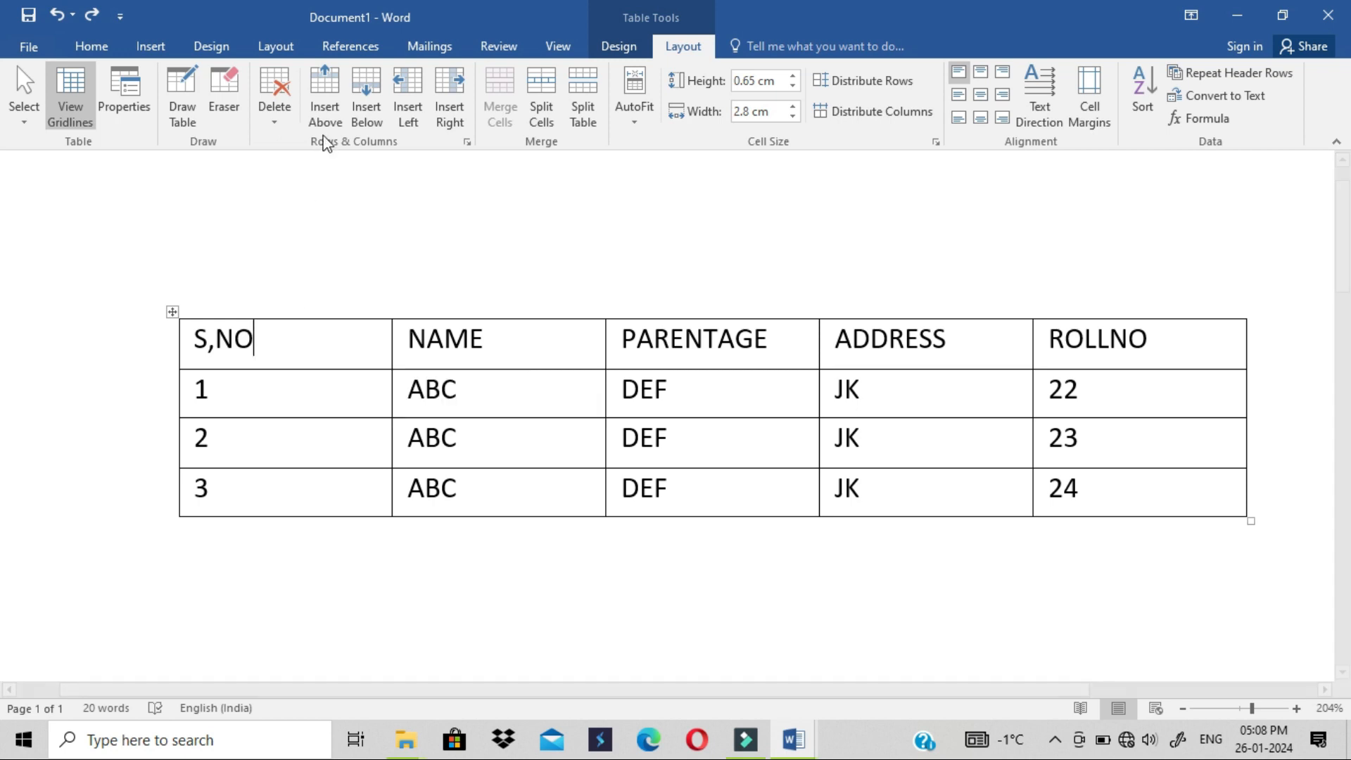
pyautogui.click(308, 348)
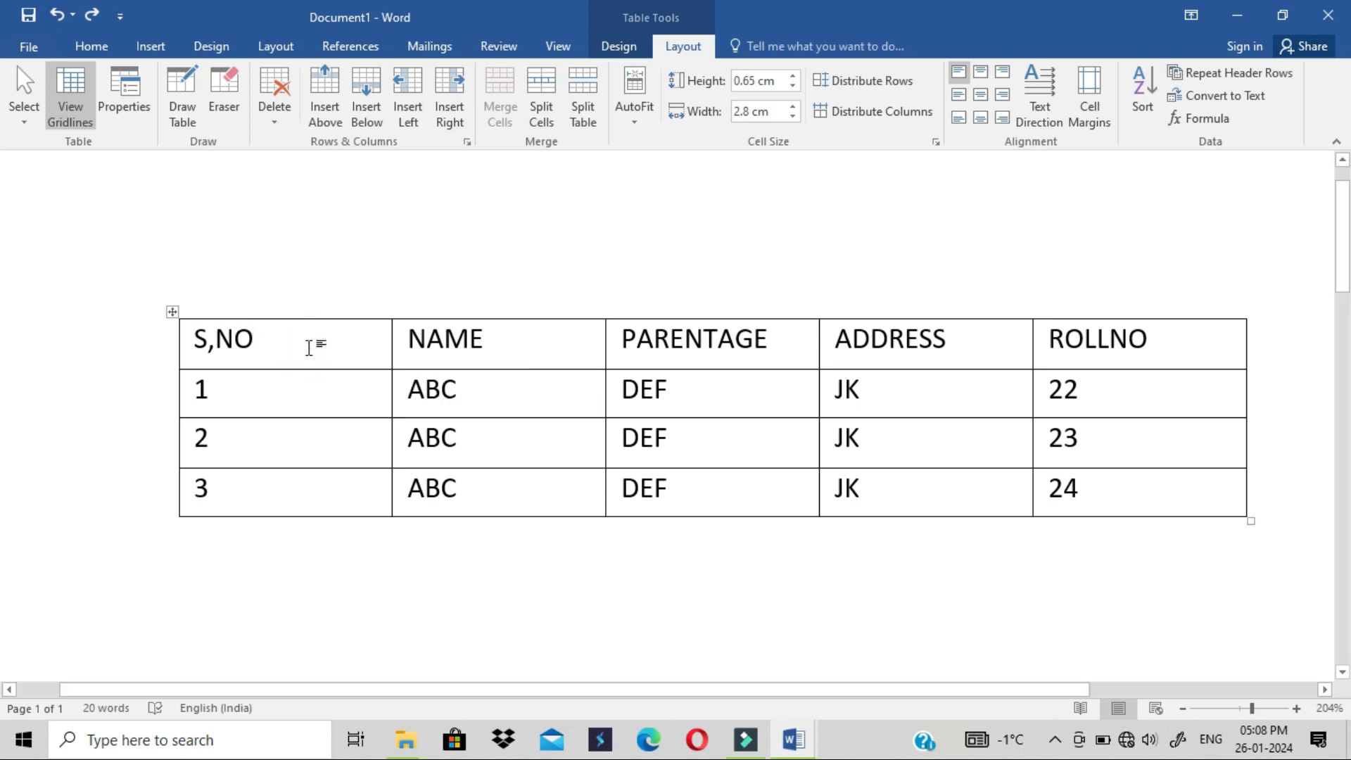
pyautogui.click(309, 348)
pyautogui.click(309, 347)
pyautogui.click(309, 347)
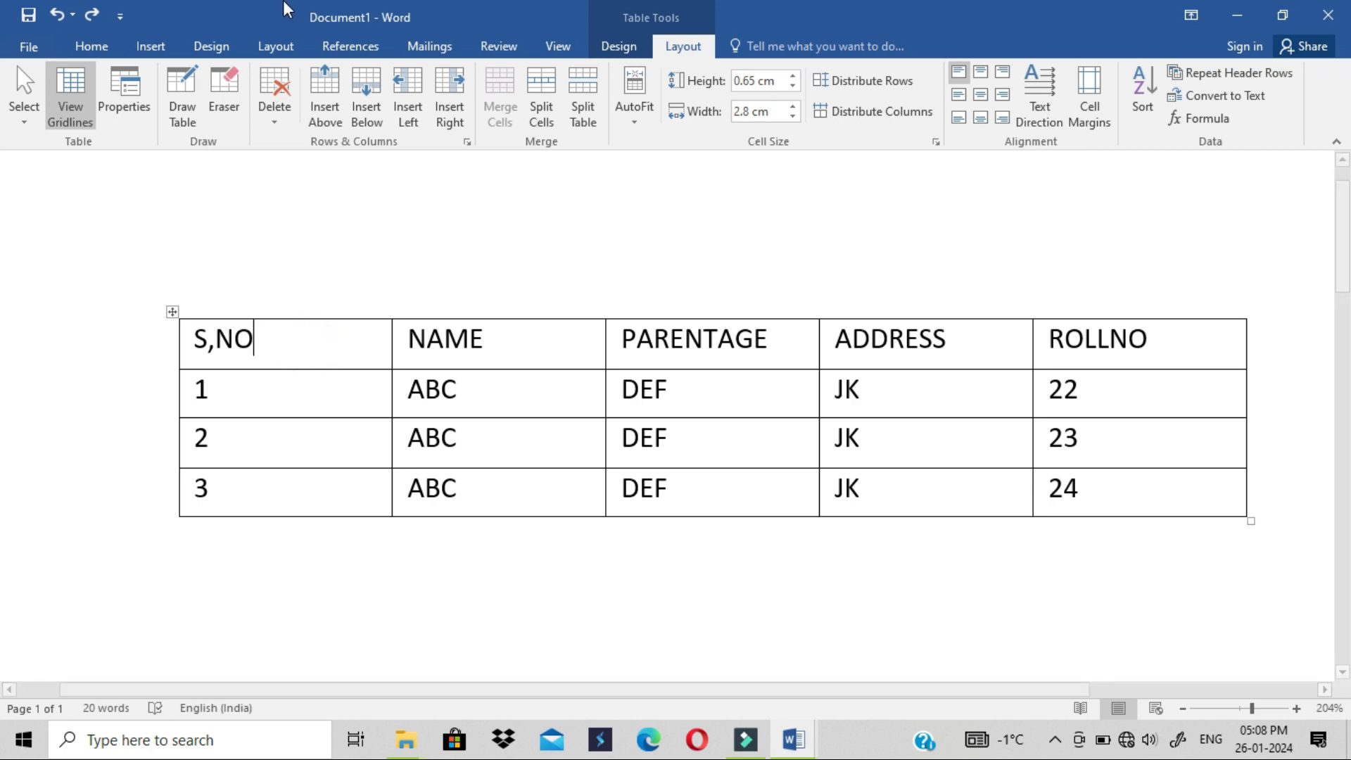
pyautogui.click(331, 93)
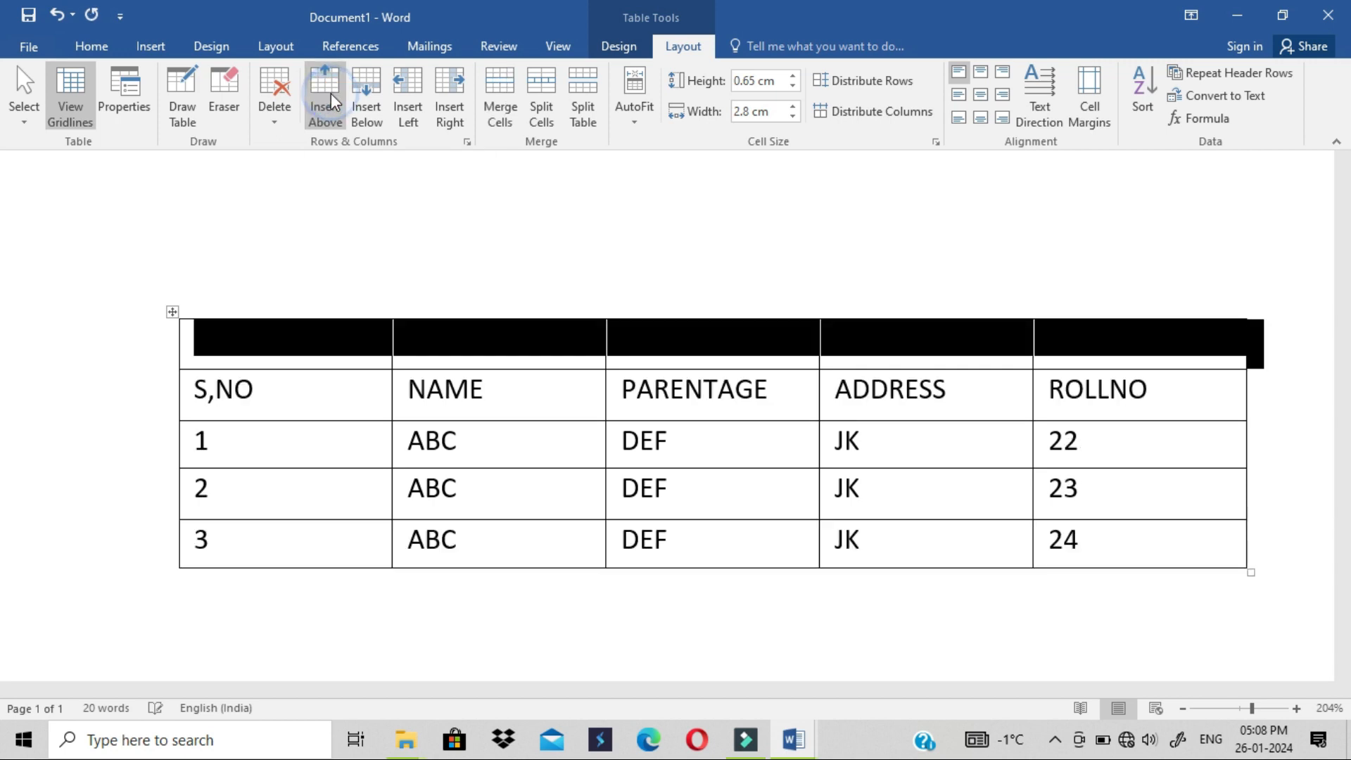
pyautogui.click(380, 275)
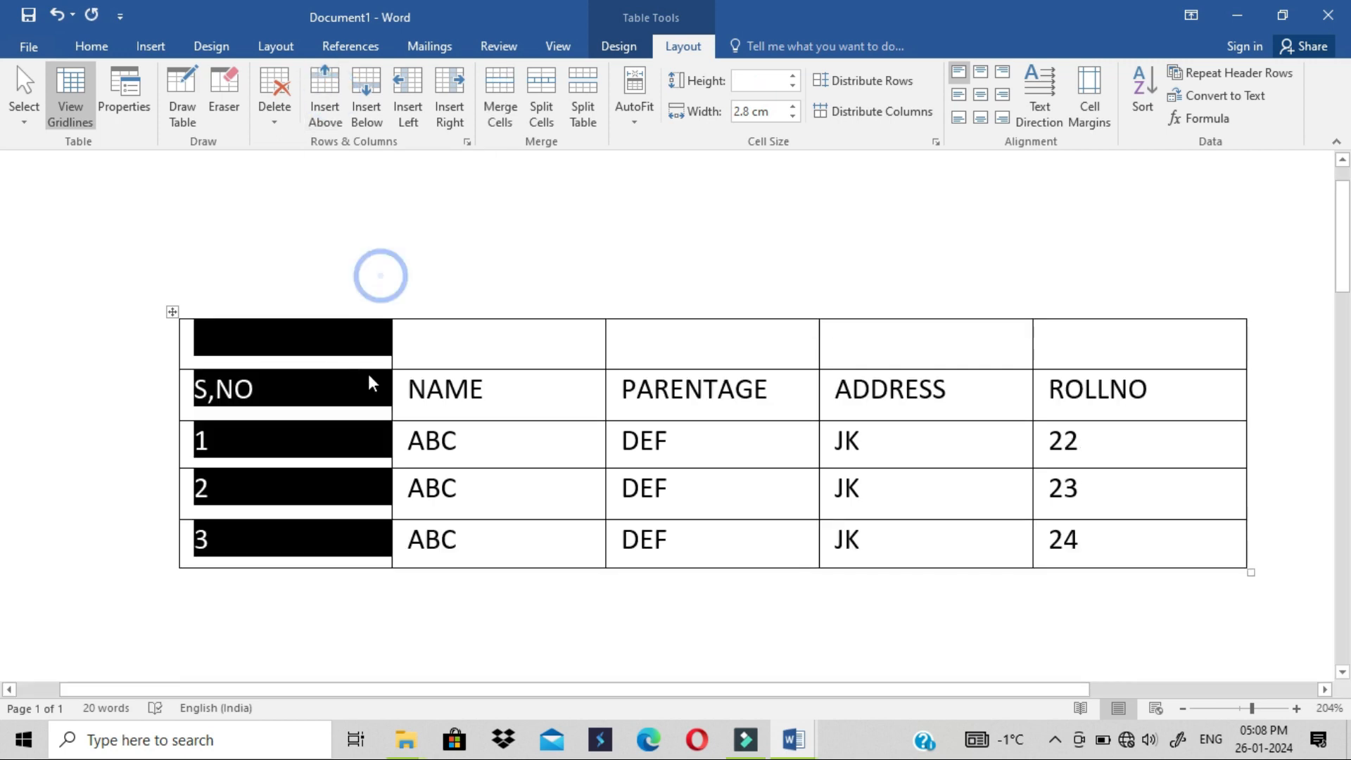
pyautogui.click(473, 306)
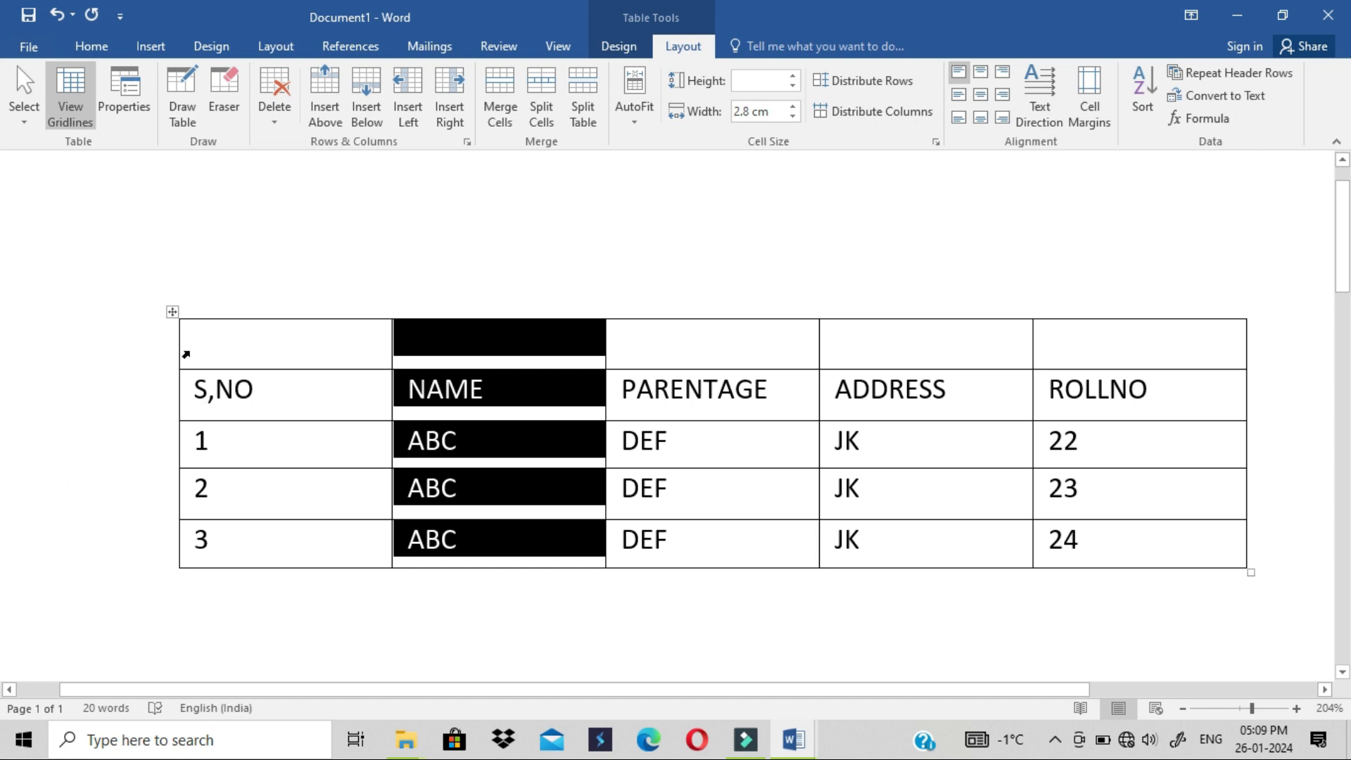
# Insert an empty column to the left of the S,NO column, and undo both the column and row insertions.
pyautogui.click(209, 401)
pyautogui.click(269, 406)
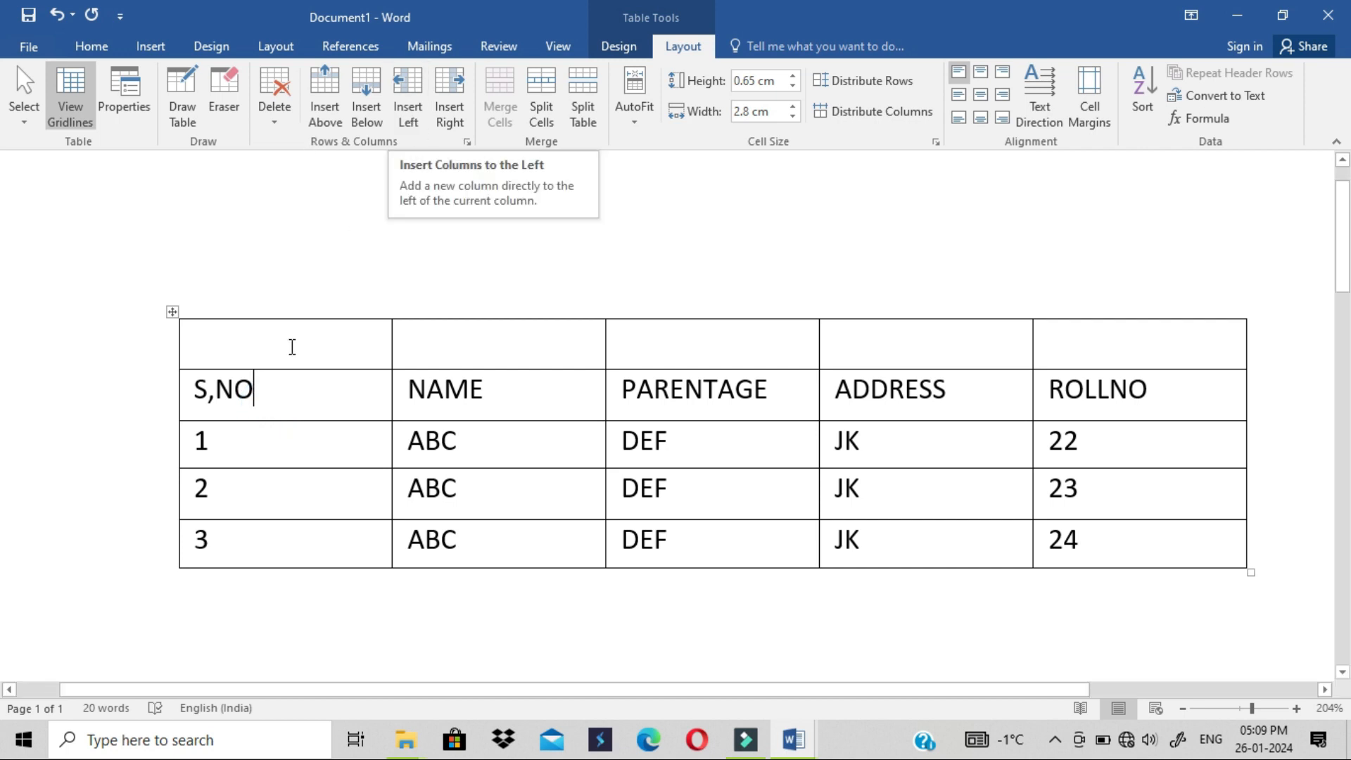
pyautogui.click(398, 126)
pyautogui.click(306, 432)
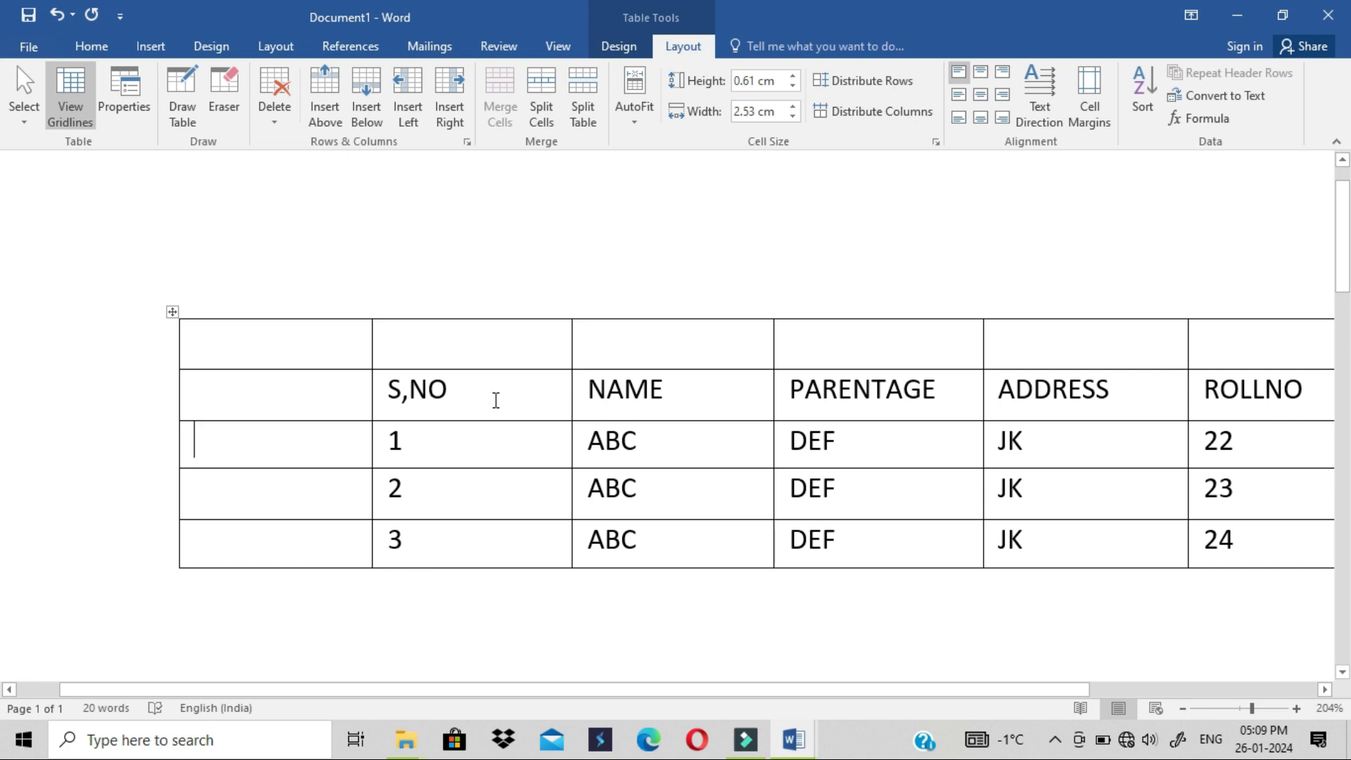
pyautogui.click(62, 23)
pyautogui.click(62, 23)
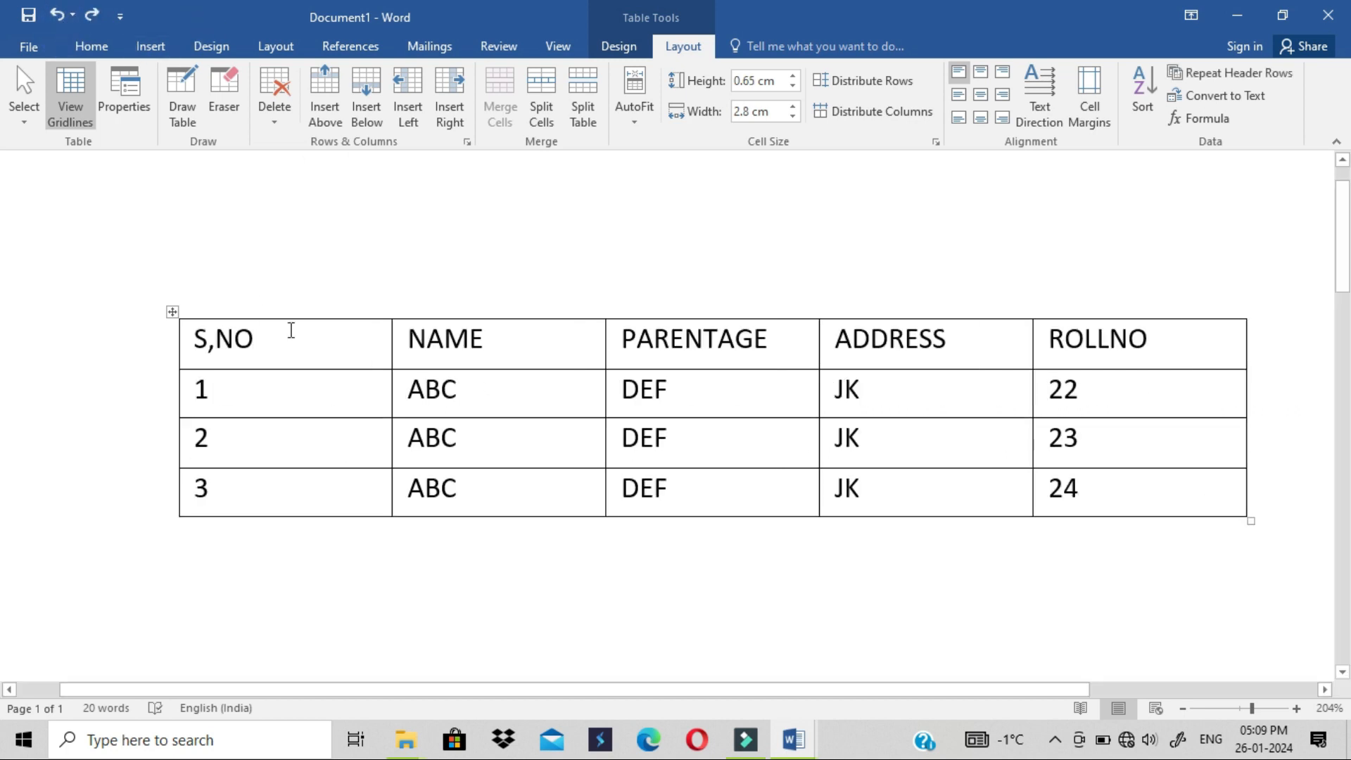
# Insert an empty row directly below the header row.
pyautogui.click(268, 338)
pyautogui.click(368, 117)
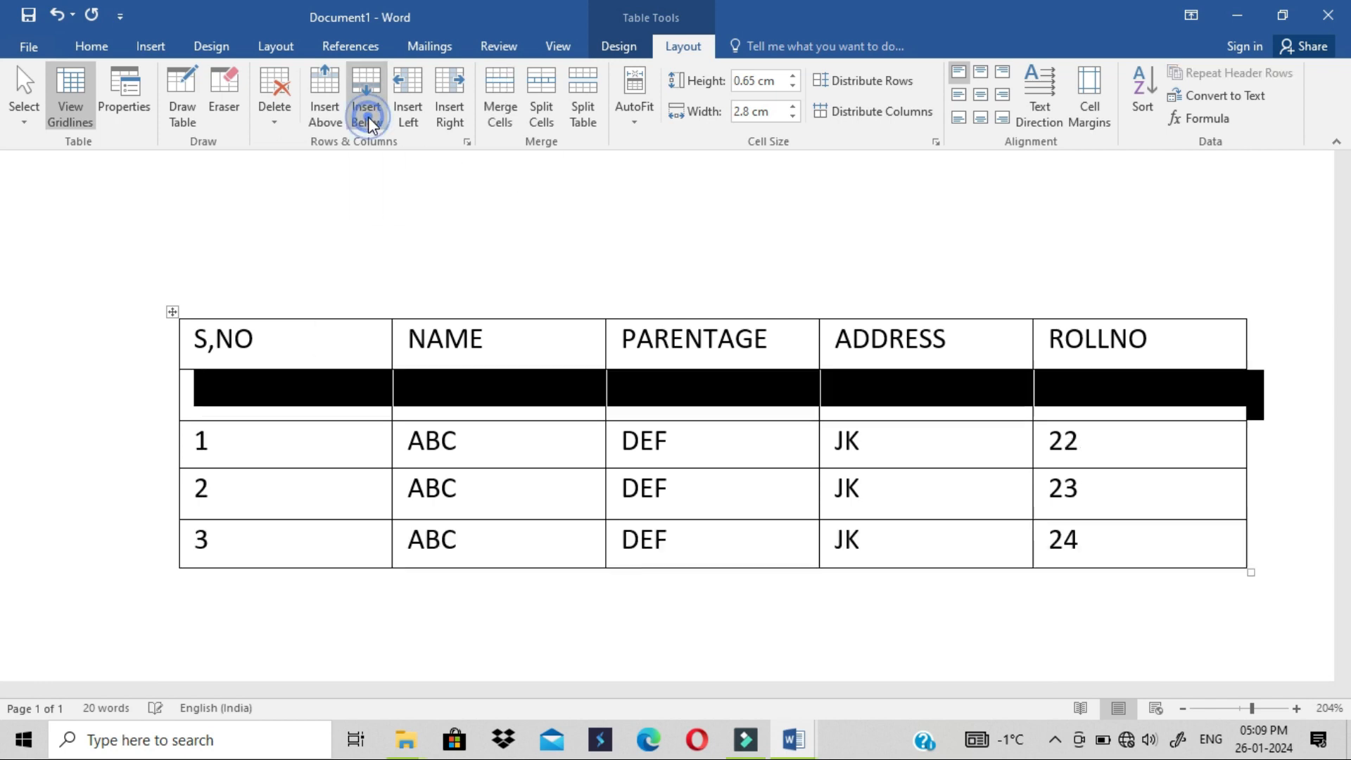
pyautogui.click(639, 267)
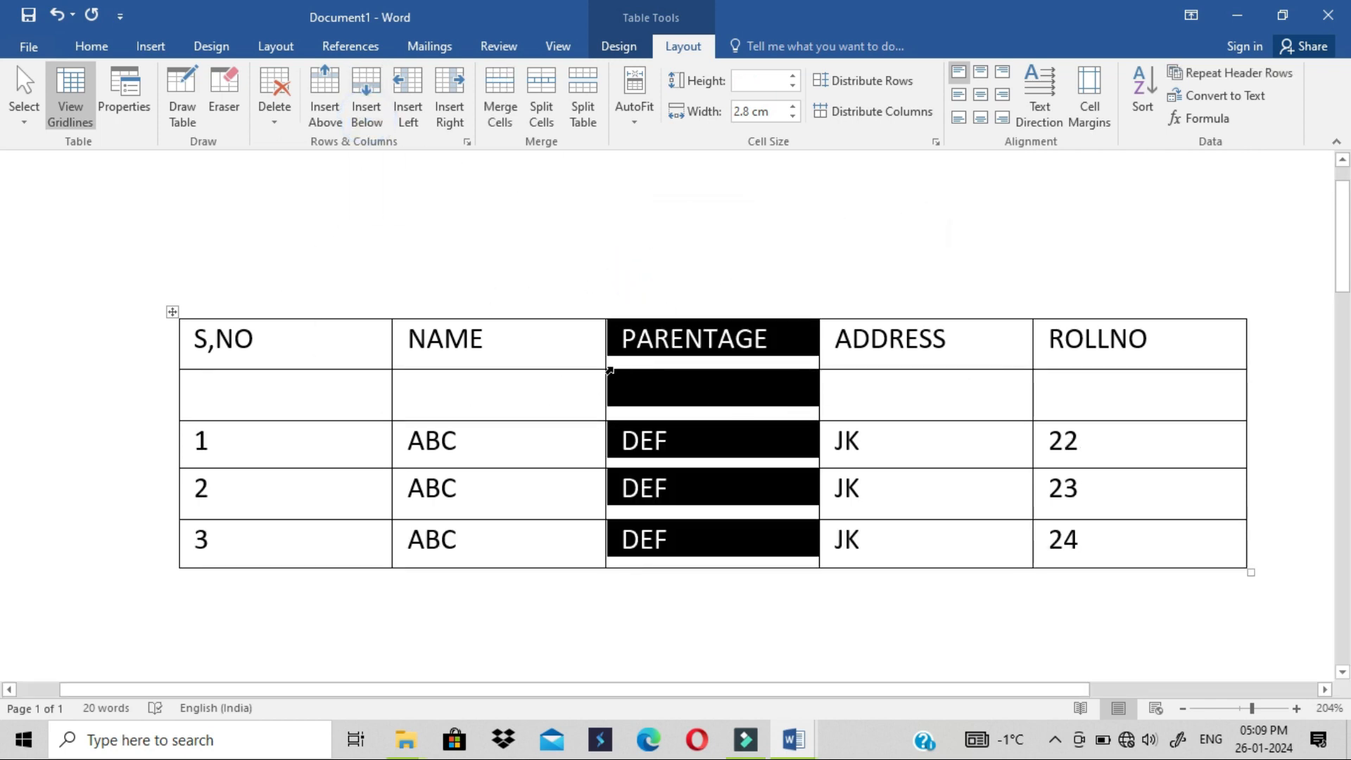
pyautogui.moveTo(585, 375); pyautogui.dragTo(587, 359)
# Insert an empty column to the right of the NAME column, and undo both the column and row insertions.
pyautogui.click(579, 360)
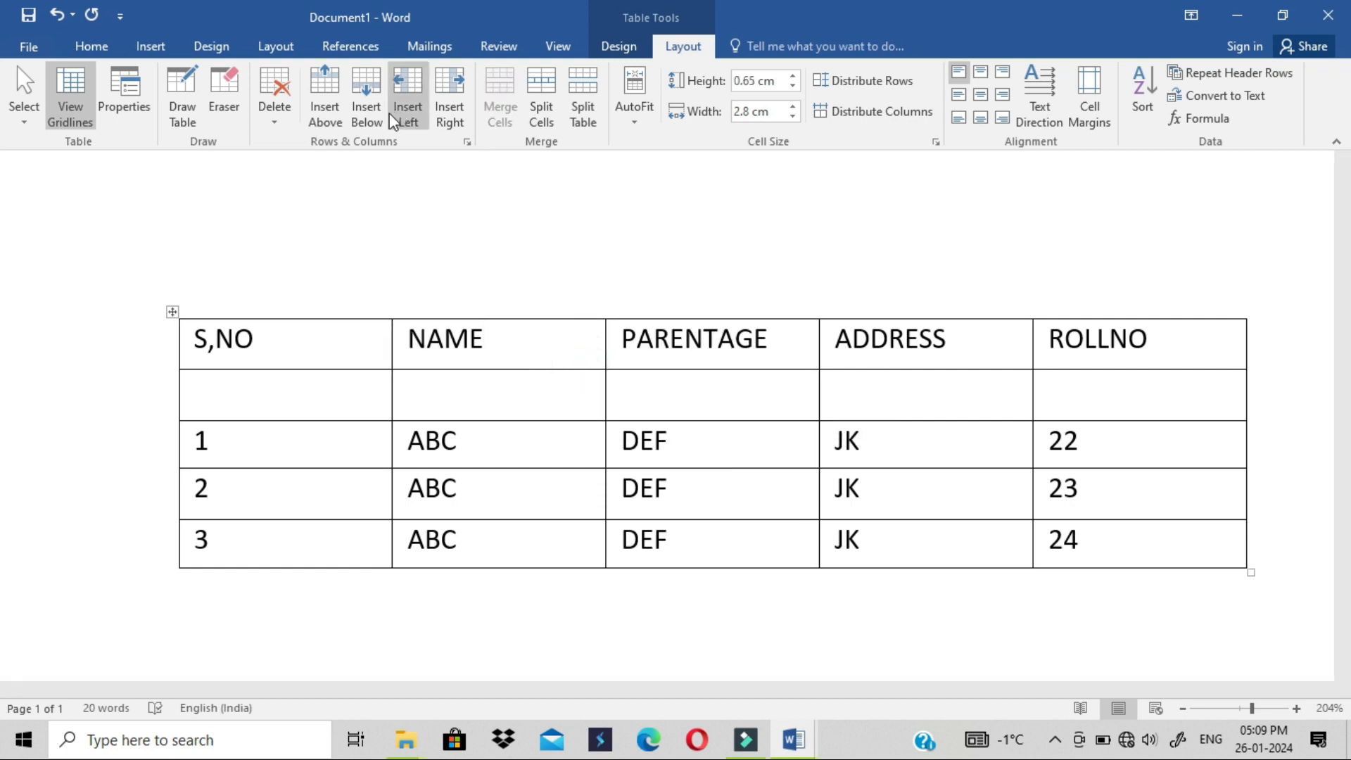
pyautogui.click(445, 110)
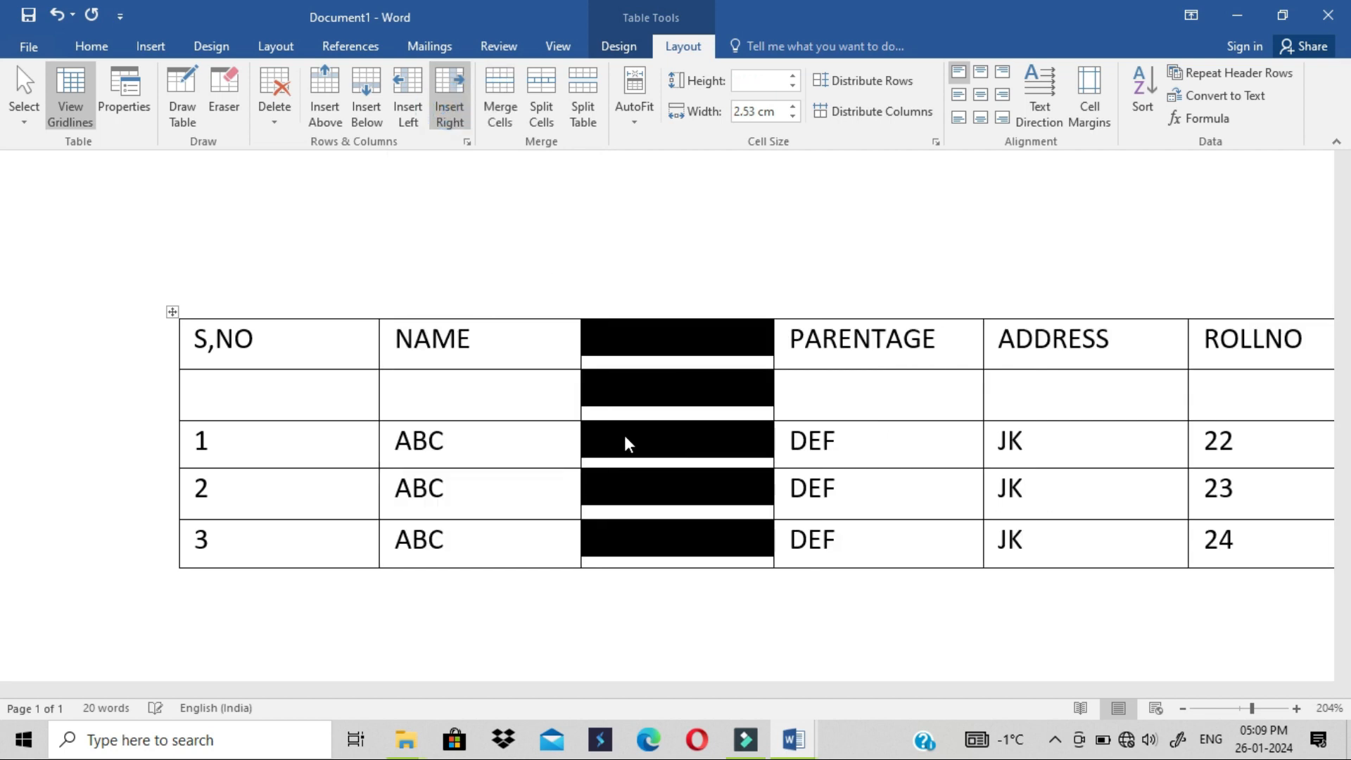
pyautogui.click(524, 446)
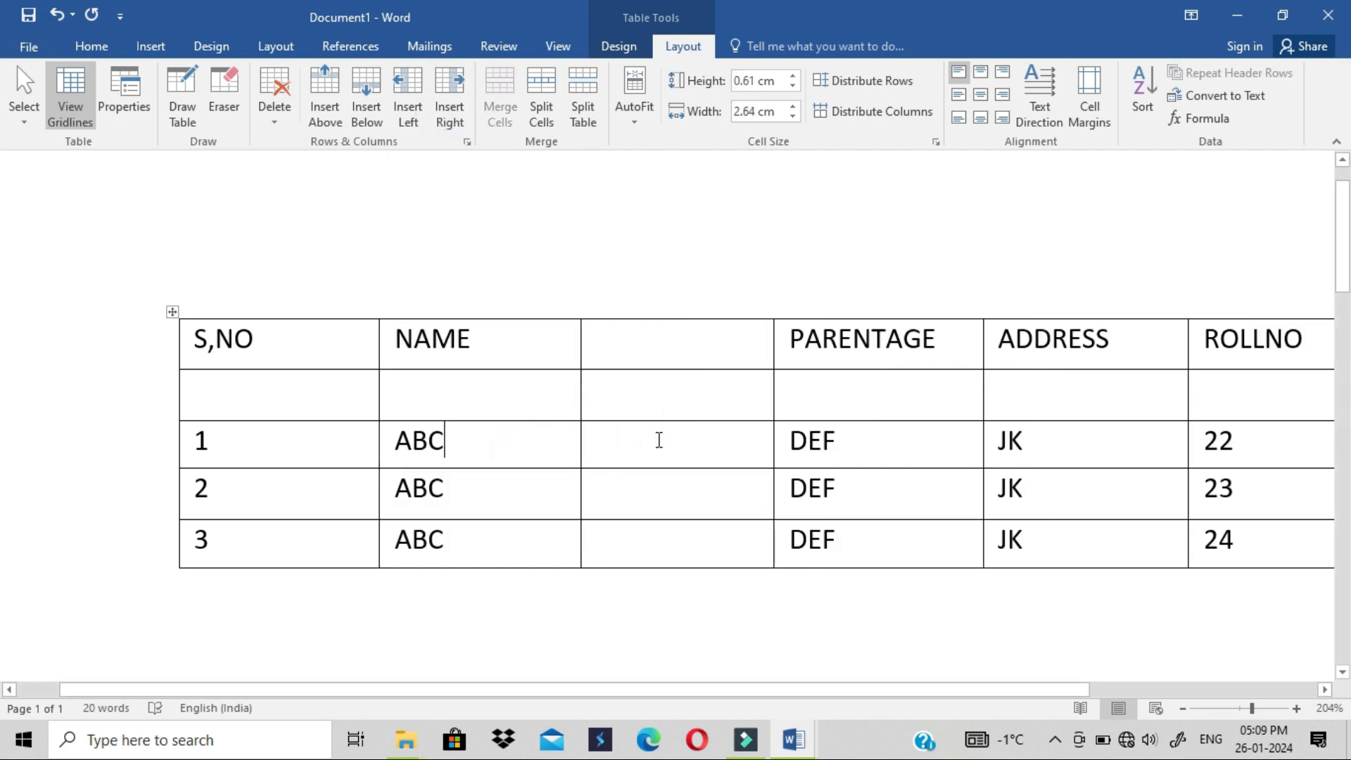
pyautogui.click(66, 19)
pyautogui.click(65, 19)
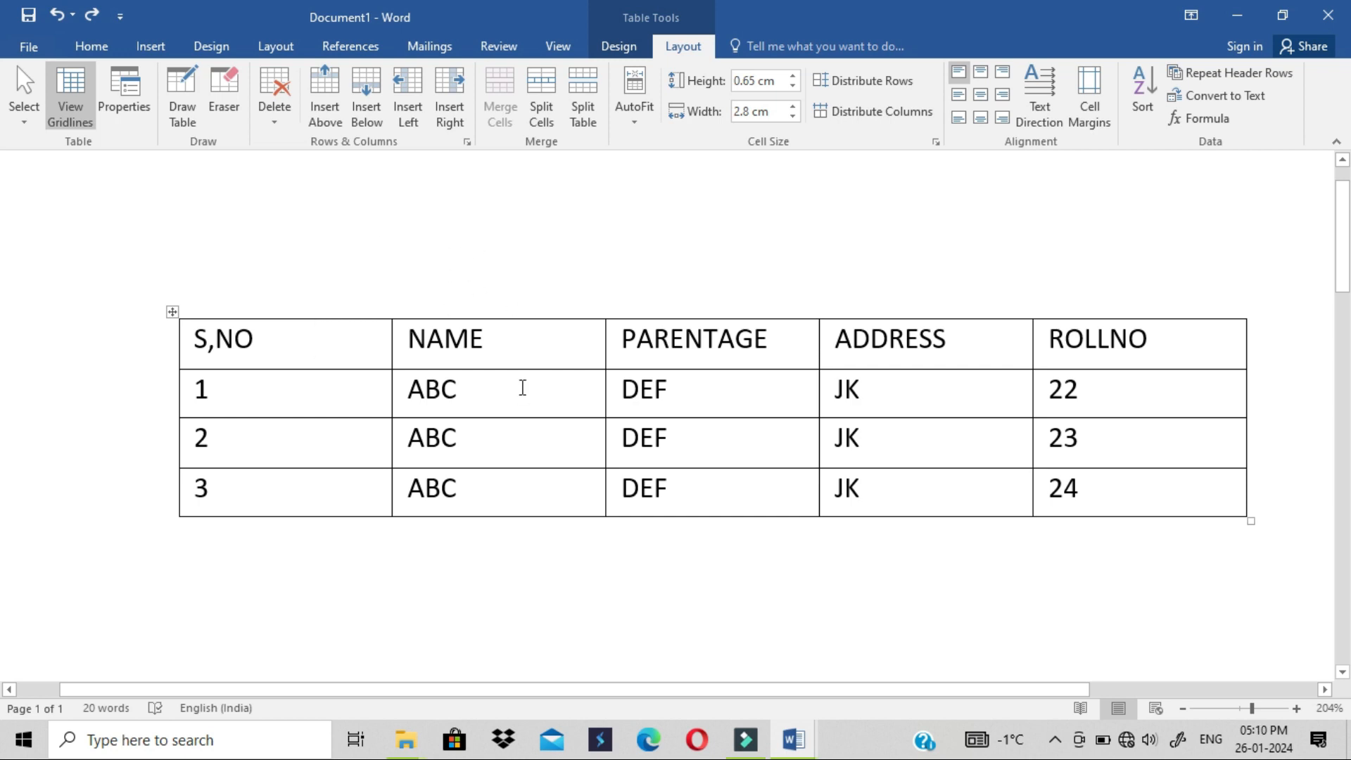
# Insert an empty row above the header row and merge all its cells into one.
pyautogui.click(344, 365)
pyautogui.click(318, 118)
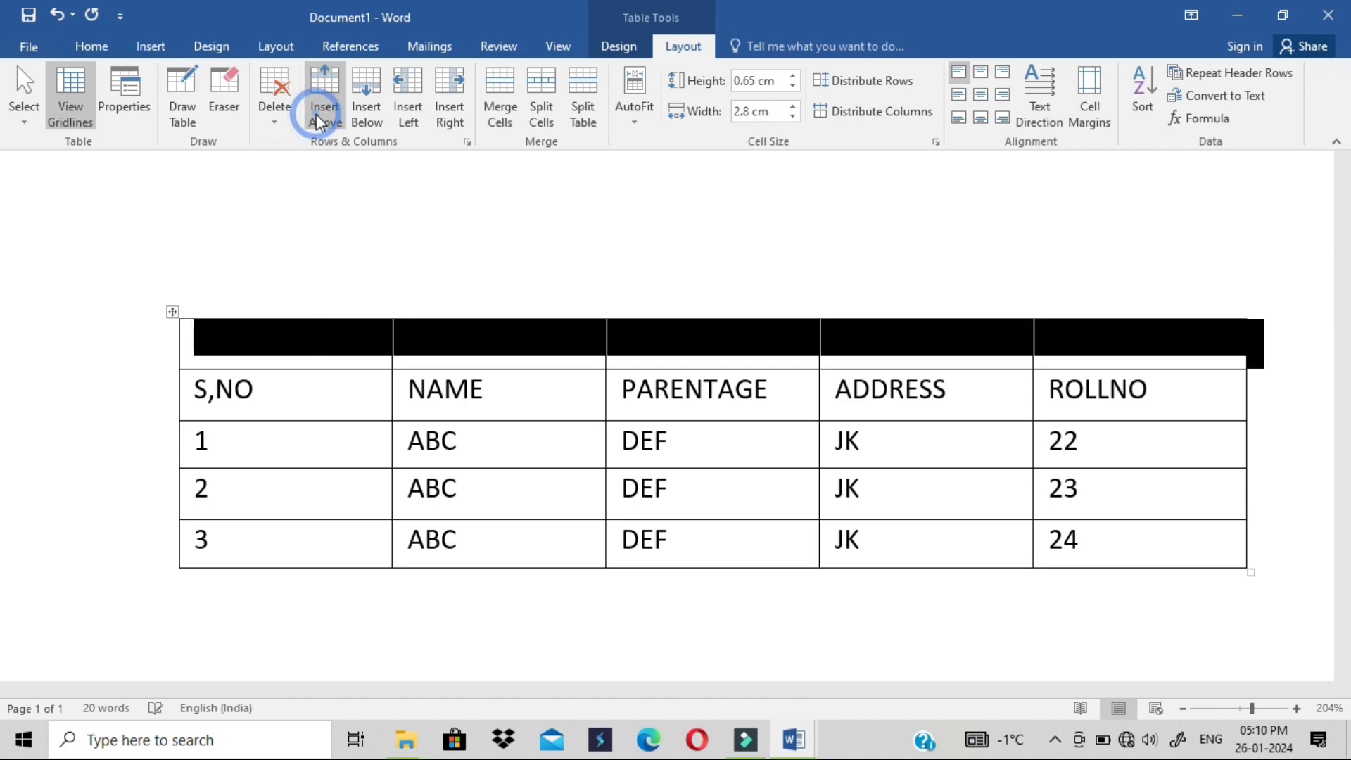
pyautogui.click(347, 334)
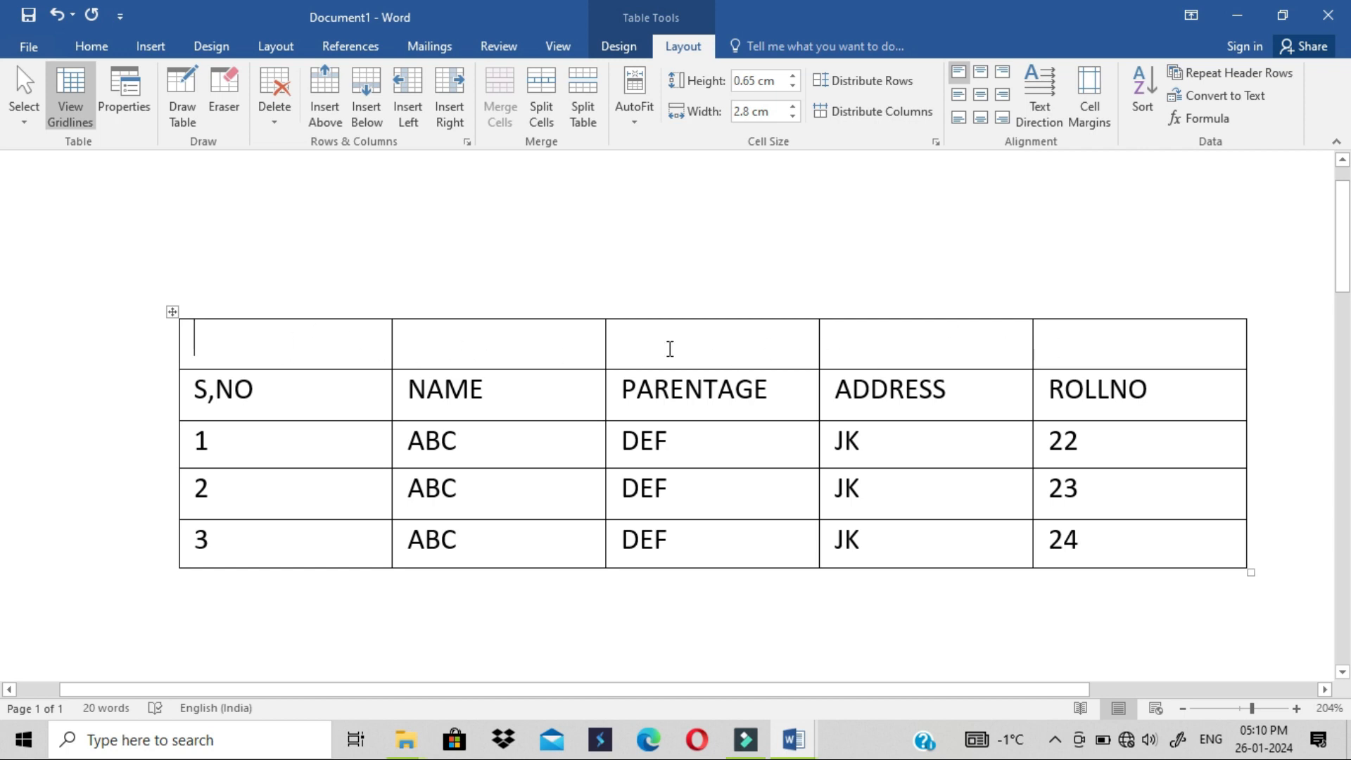
pyautogui.click(156, 348)
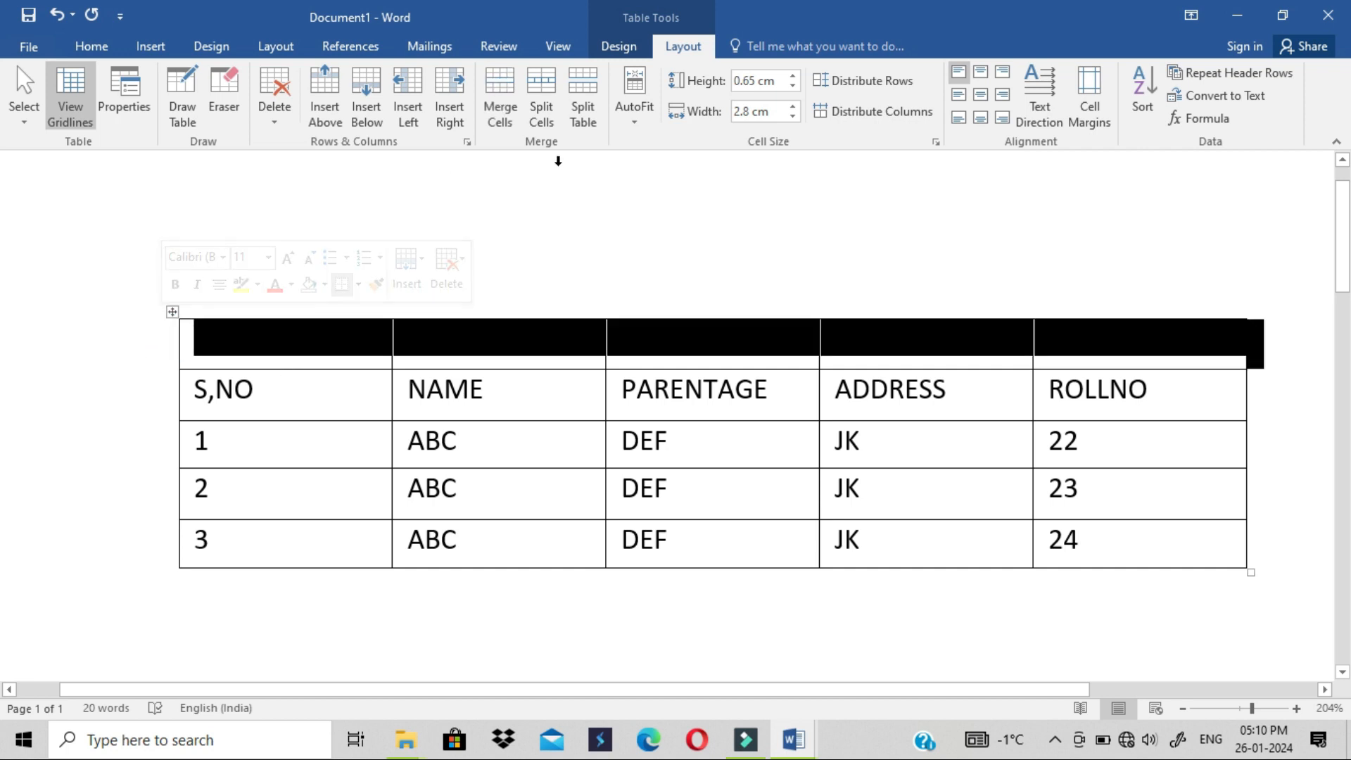
pyautogui.click(505, 115)
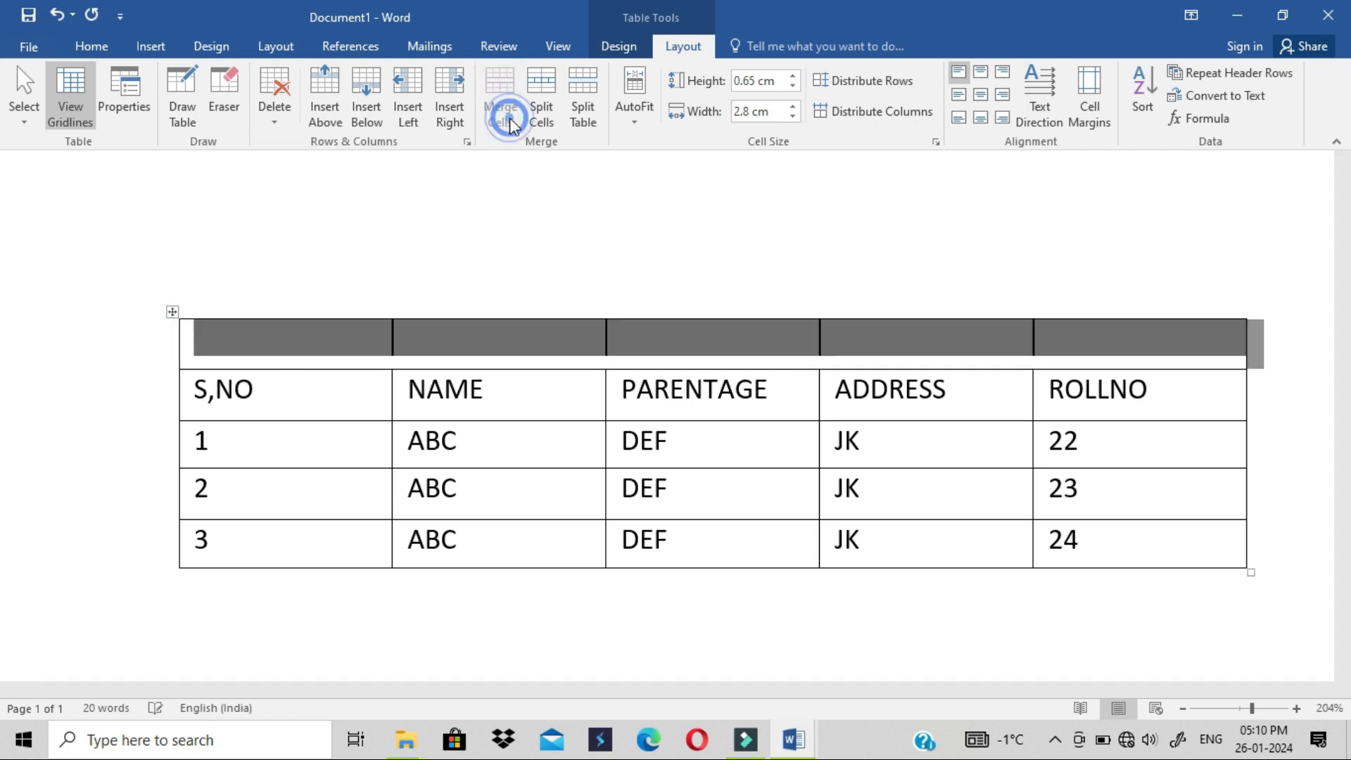
pyautogui.click(477, 329)
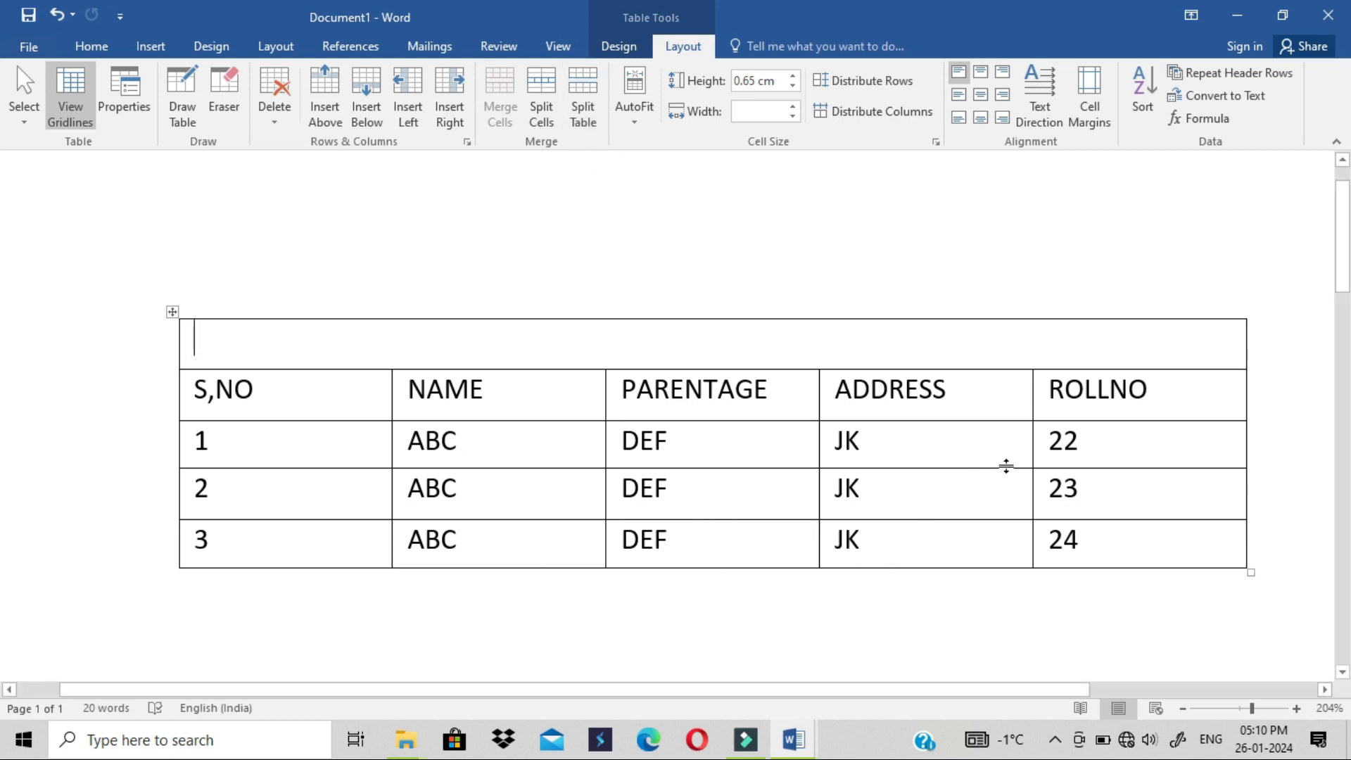
# Split the table at the row numbered 2, undo the split and place the cursor in the ROLLNO heading cell.
pyautogui.moveTo(1344, 282); pyautogui.dragTo(1344, 299)
pyautogui.click(266, 420)
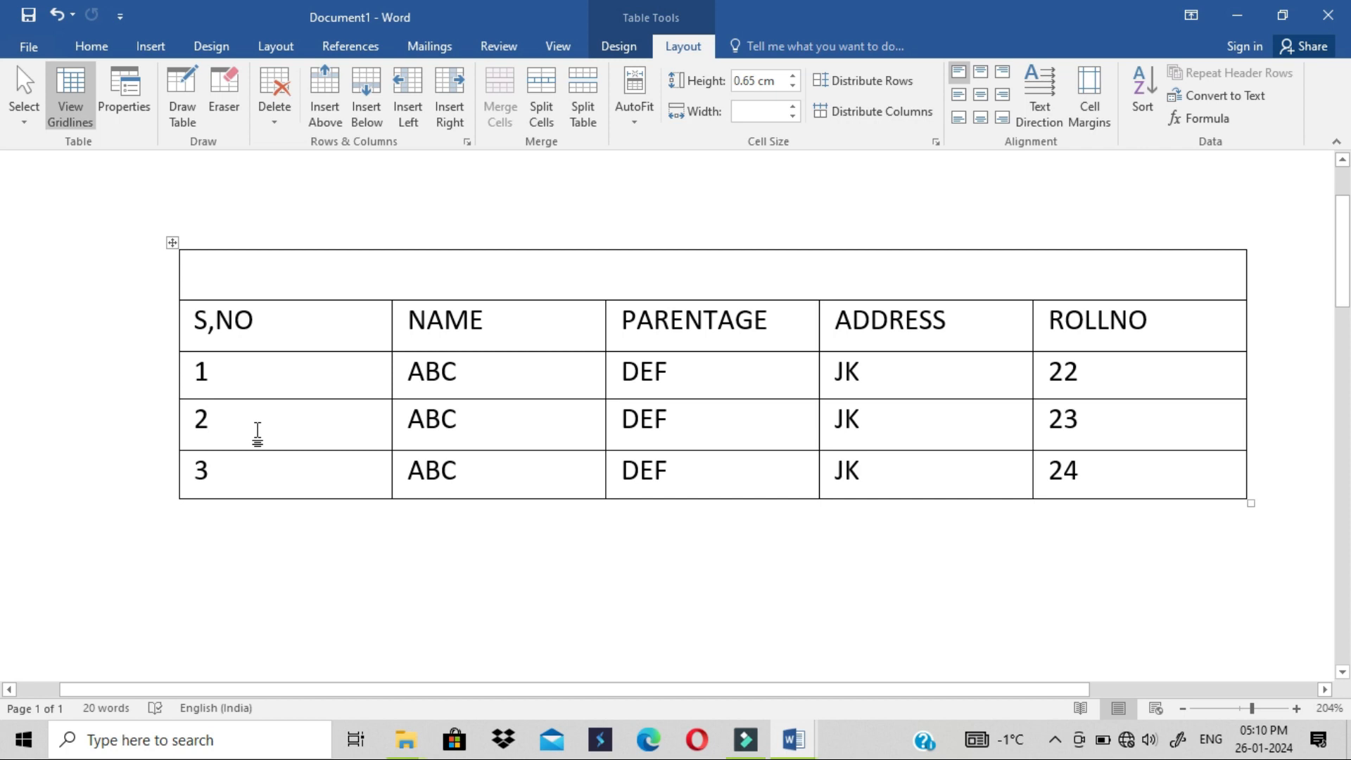
pyautogui.click(583, 113)
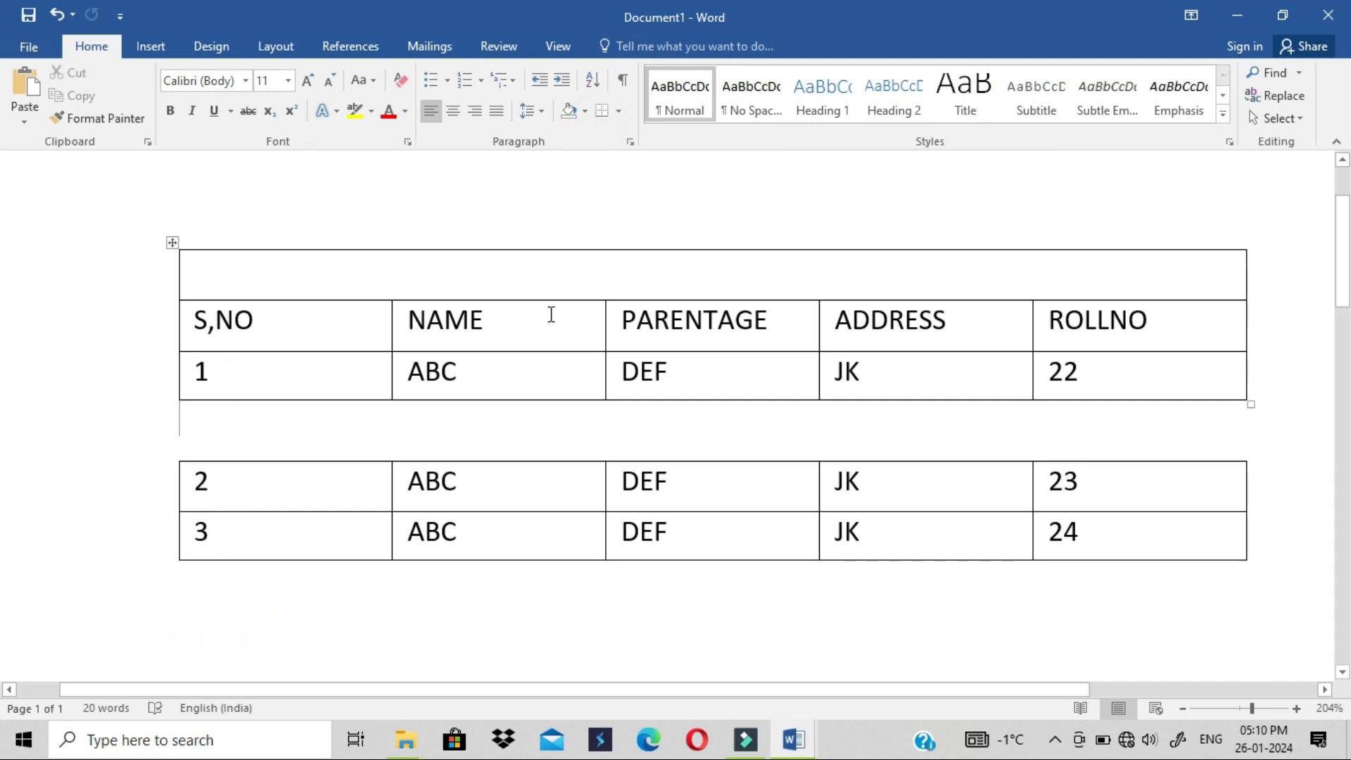
pyautogui.click(49, 15)
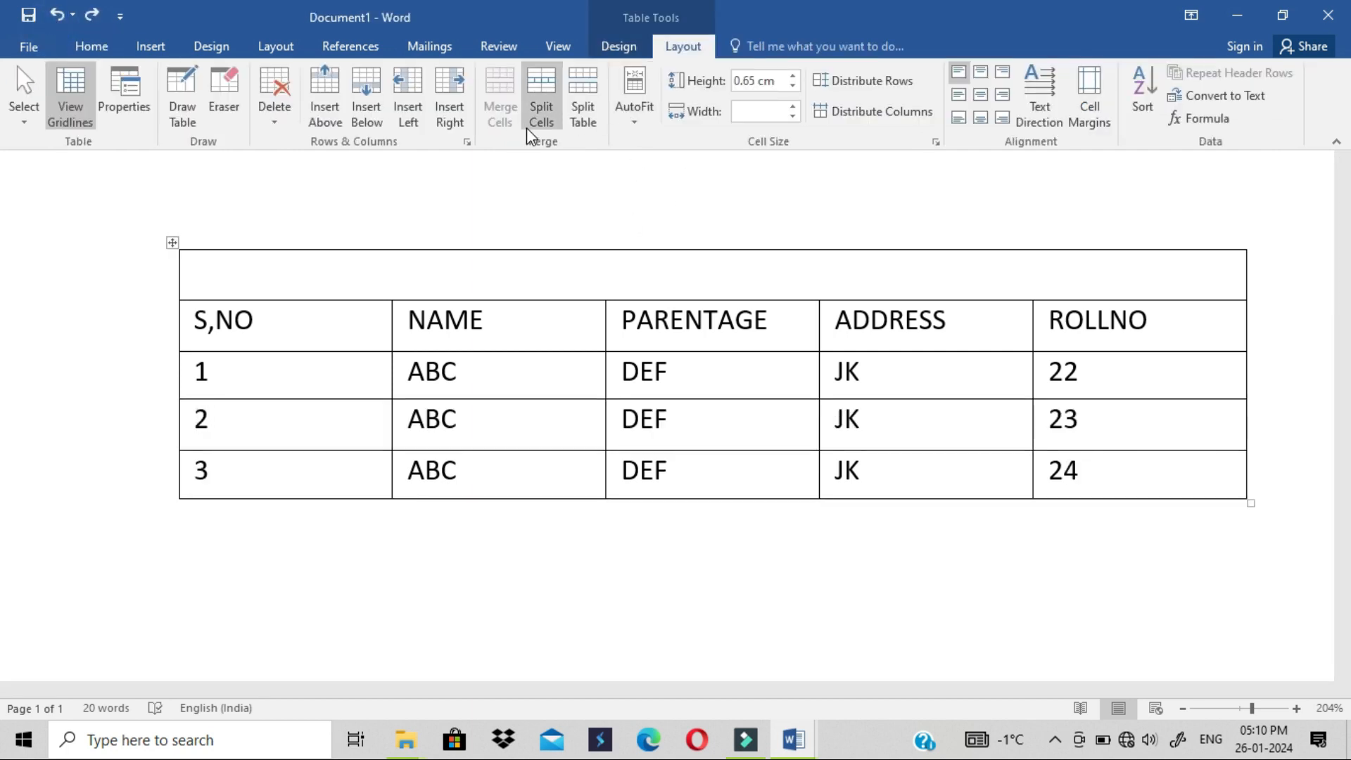
pyautogui.click(1163, 320)
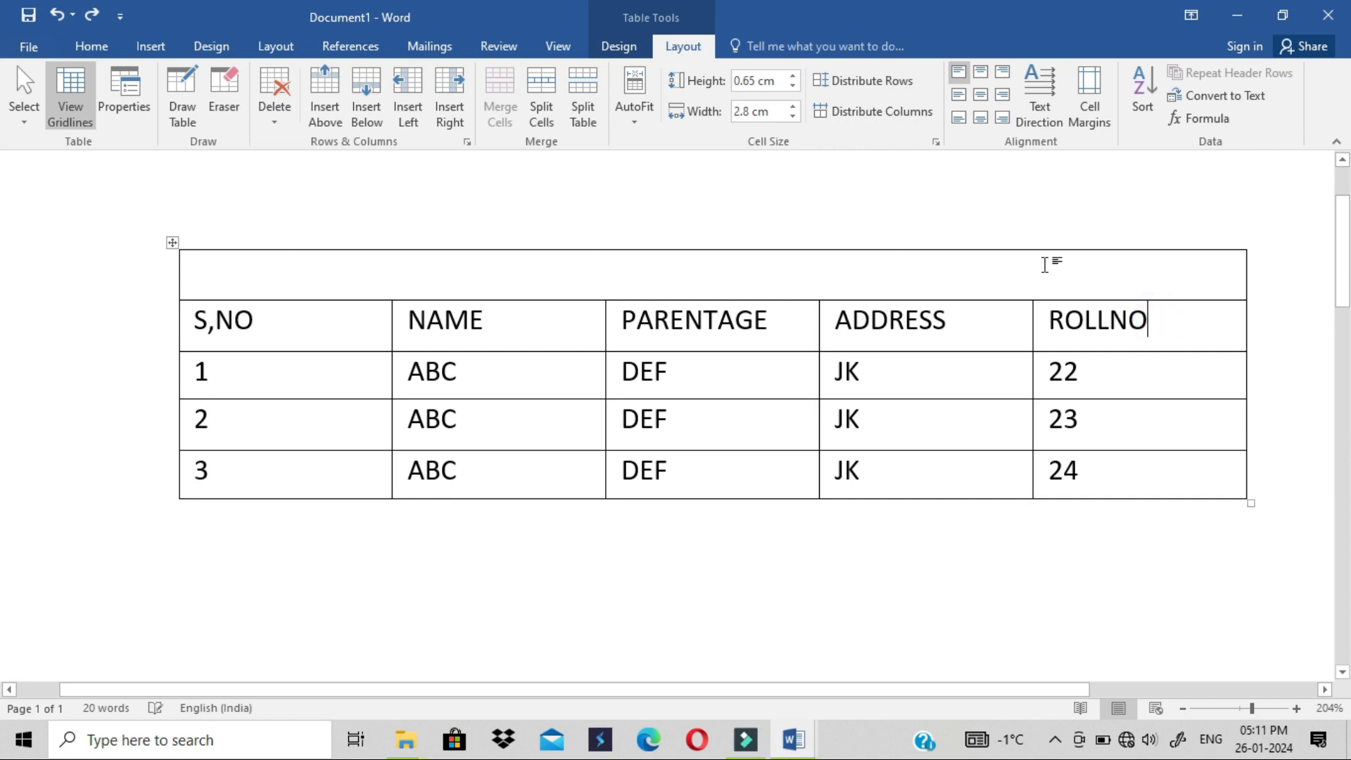
# Split the ROLLNO heading cell into 2 columns and 1 row, and undo the split.
pyautogui.click(547, 107)
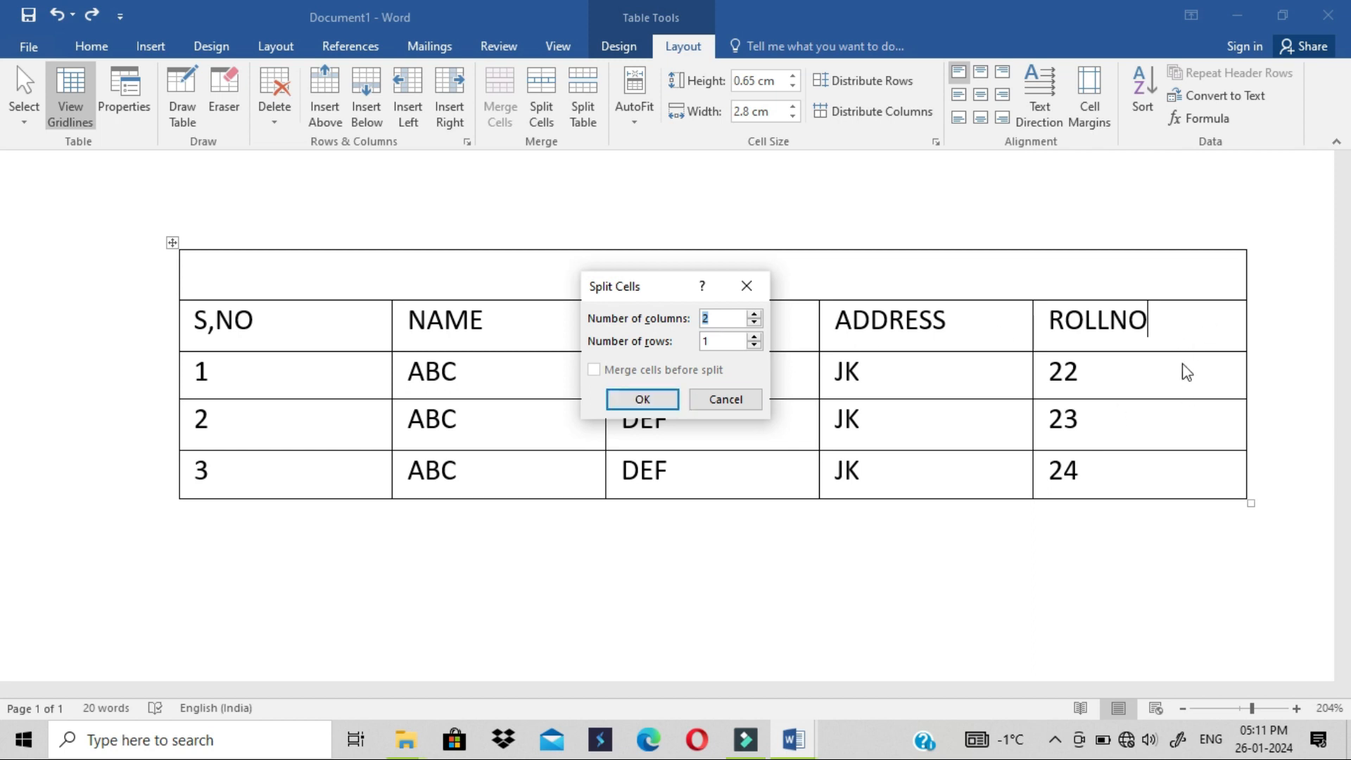
pyautogui.click(656, 395)
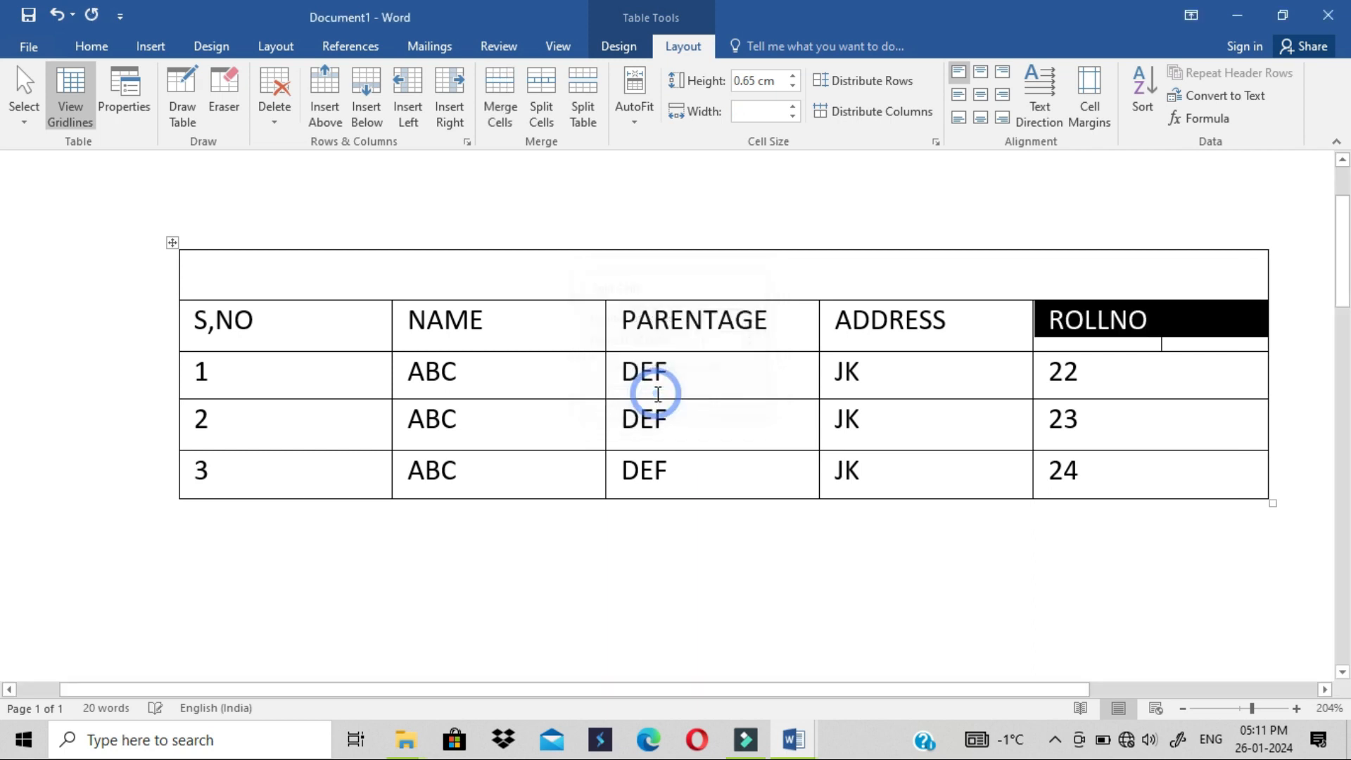
pyautogui.click(1206, 361)
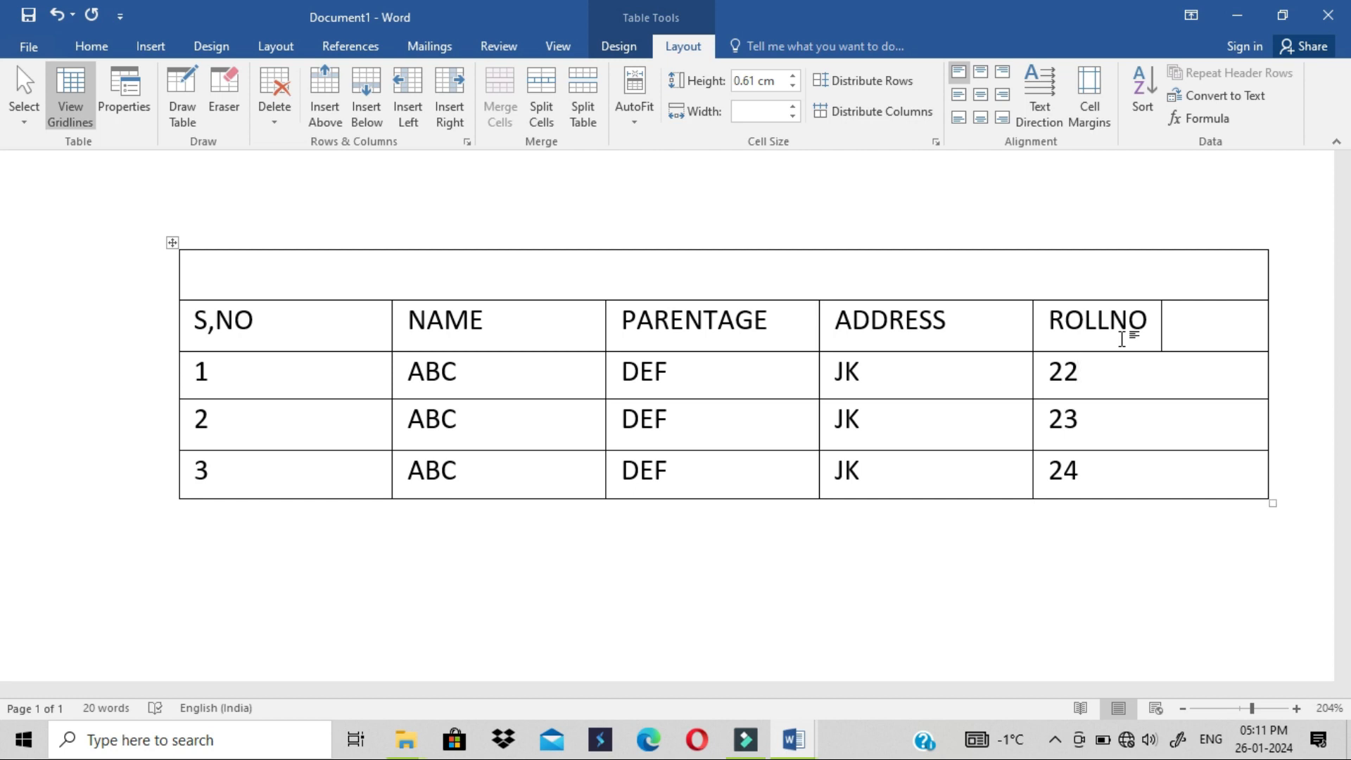
pyautogui.click(55, 19)
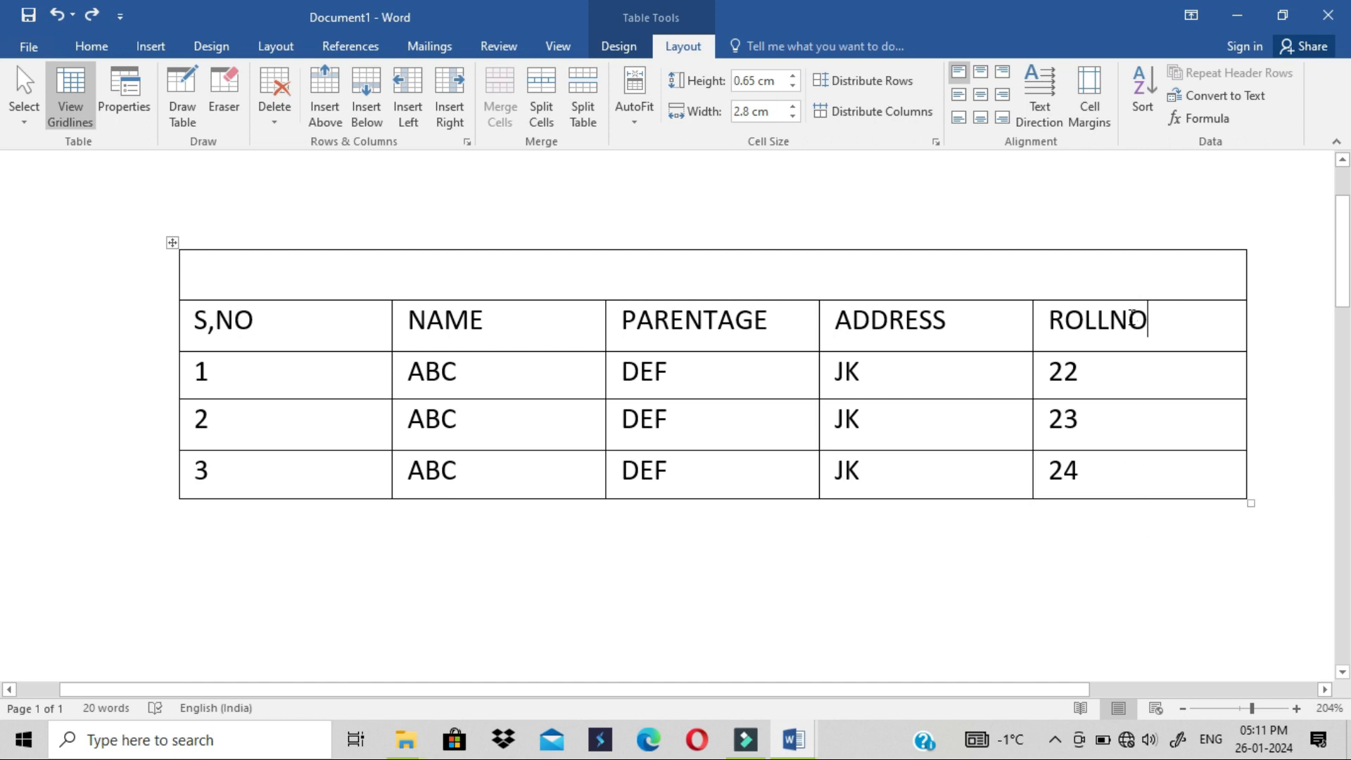
# Split the four ROLLNO column cells into 2 columns and 4 rows, merging them before the split, and undo it.
pyautogui.moveTo(1128, 317); pyautogui.dragTo(1143, 485)
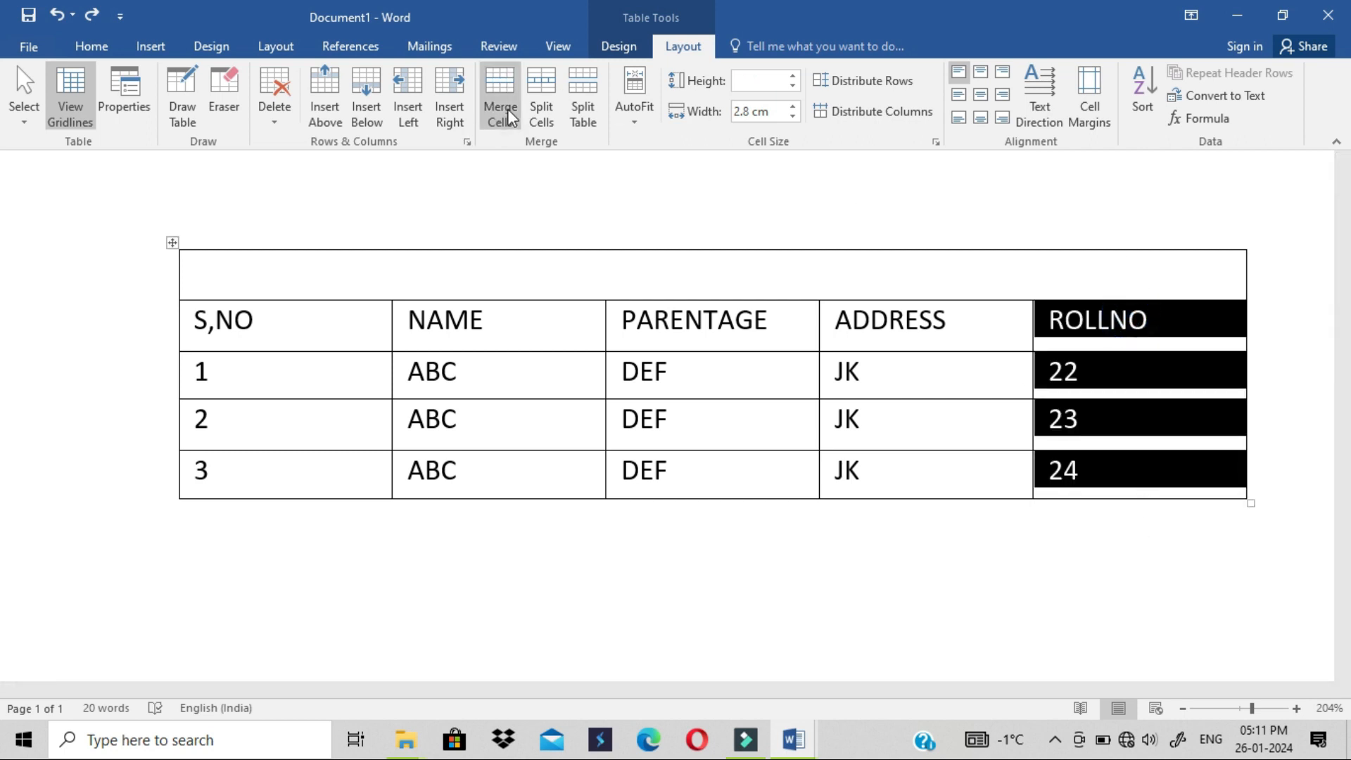
pyautogui.click(538, 109)
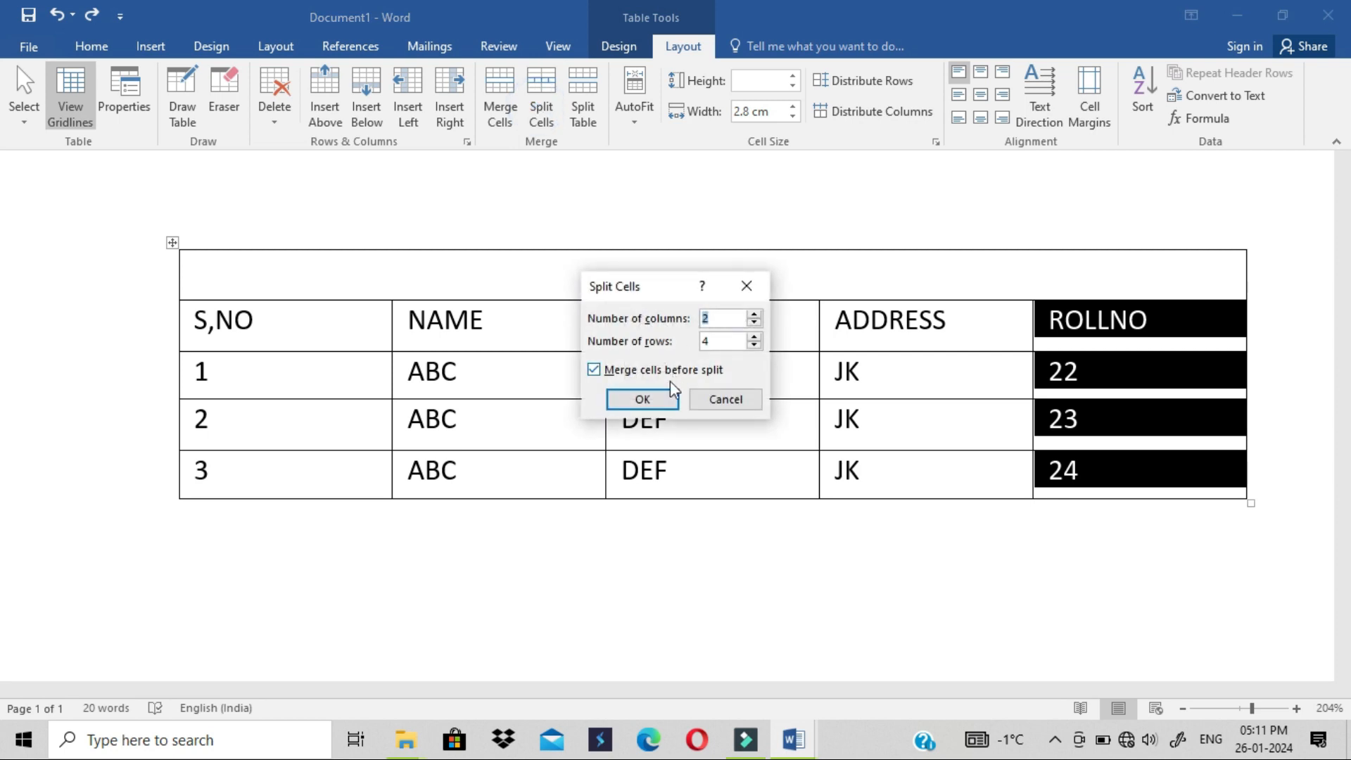
pyautogui.click(661, 398)
pyautogui.click(745, 394)
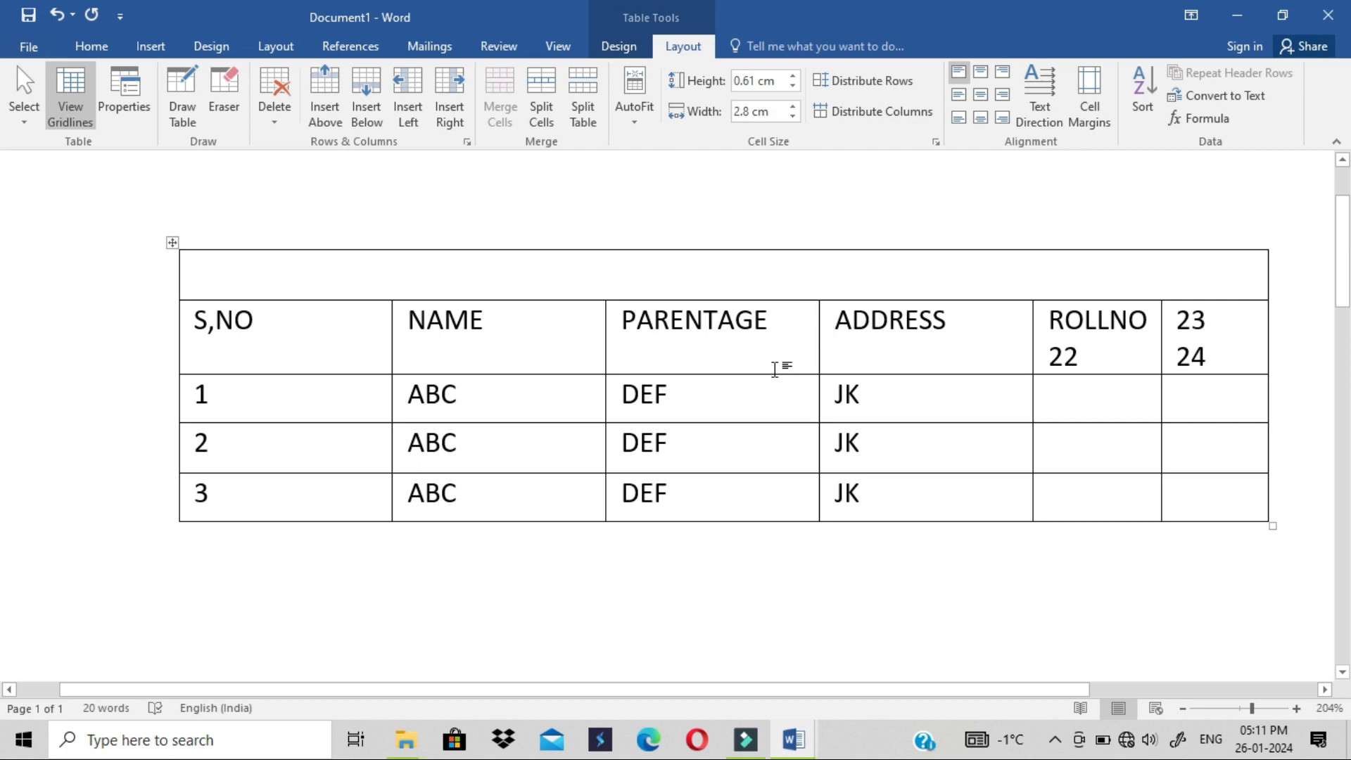
pyautogui.click(55, 10)
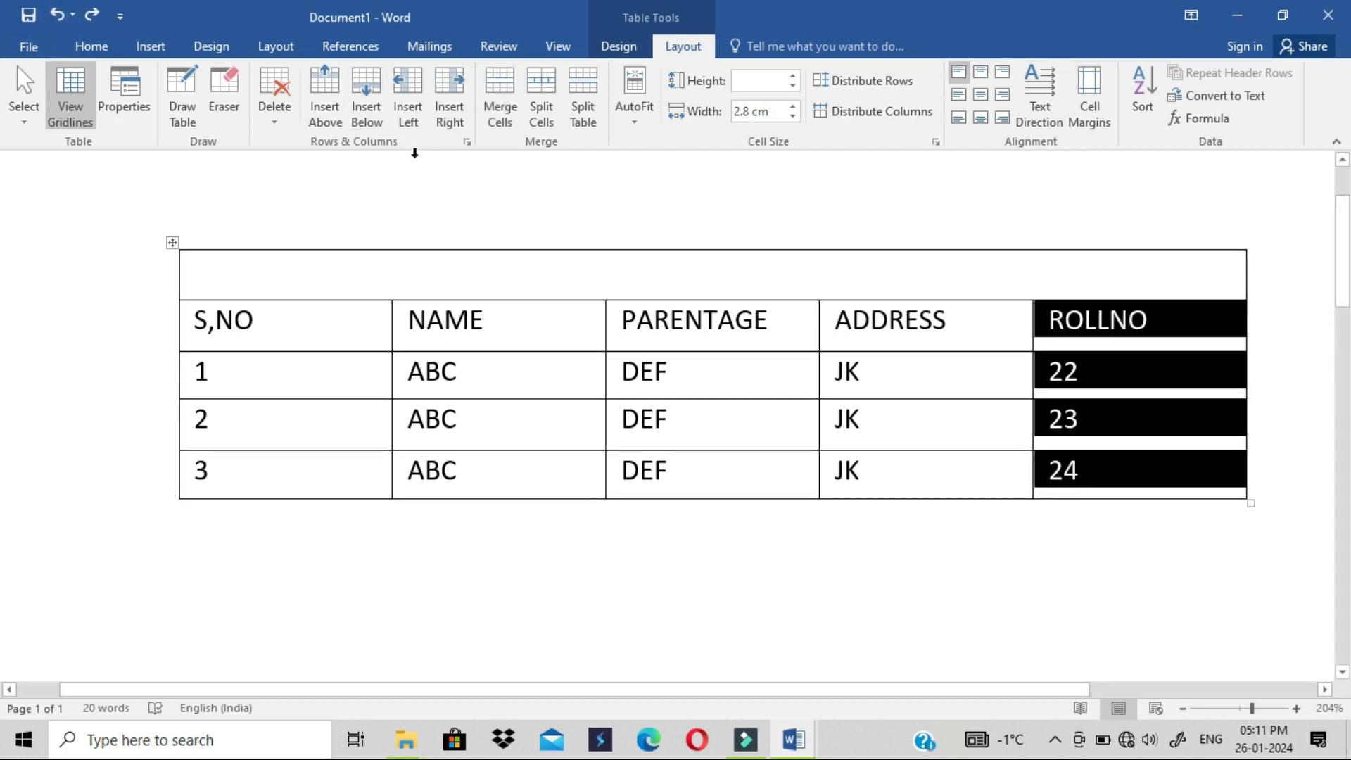
# Undo the merge of the empty top row's cells and clear the selection.
pyautogui.click(56, 10)
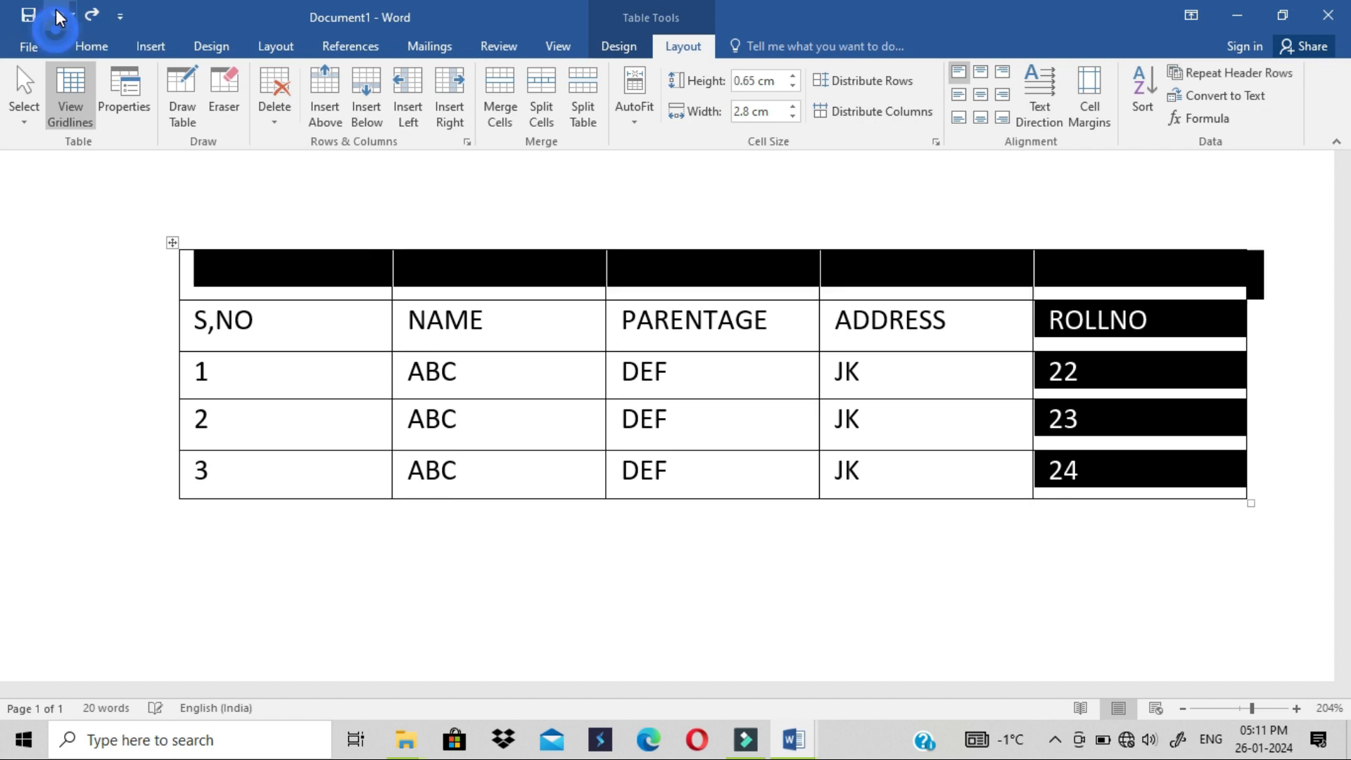
pyautogui.click(602, 367)
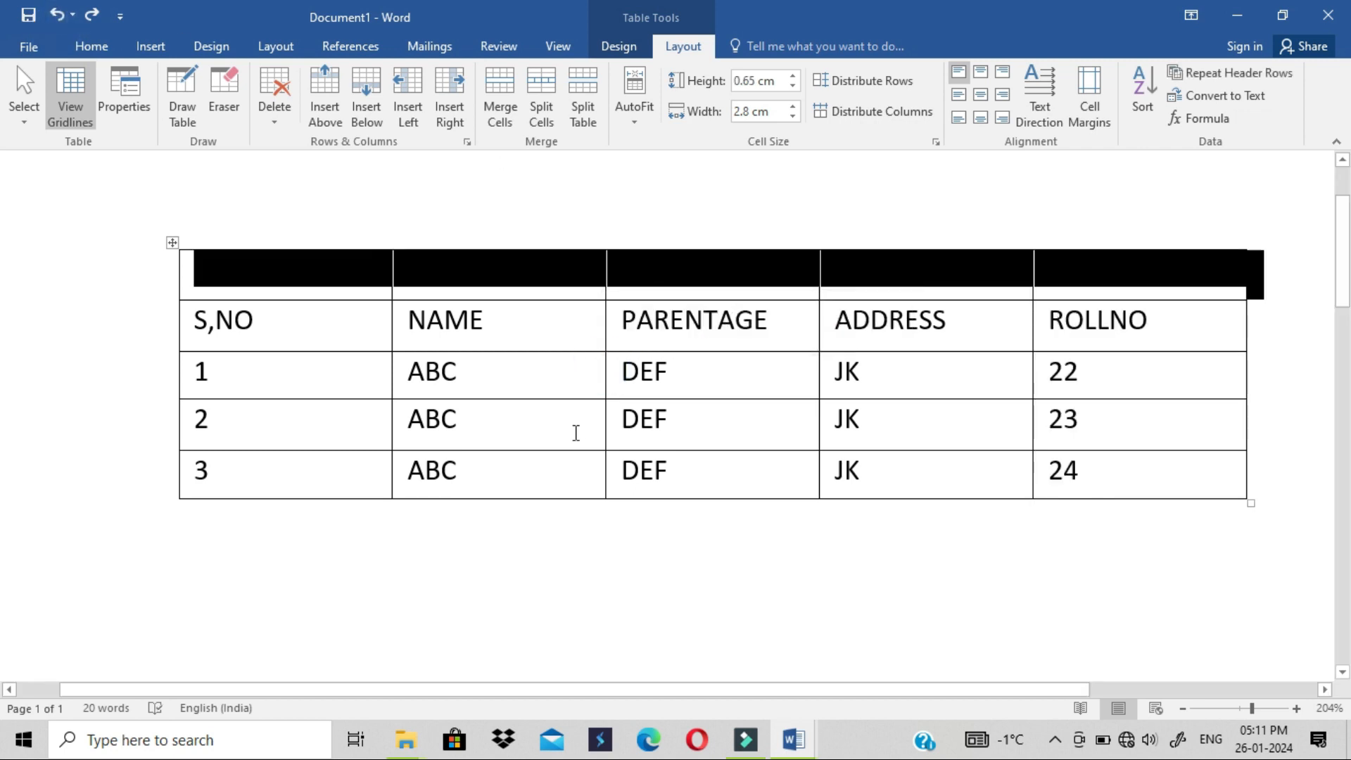
pyautogui.click(569, 536)
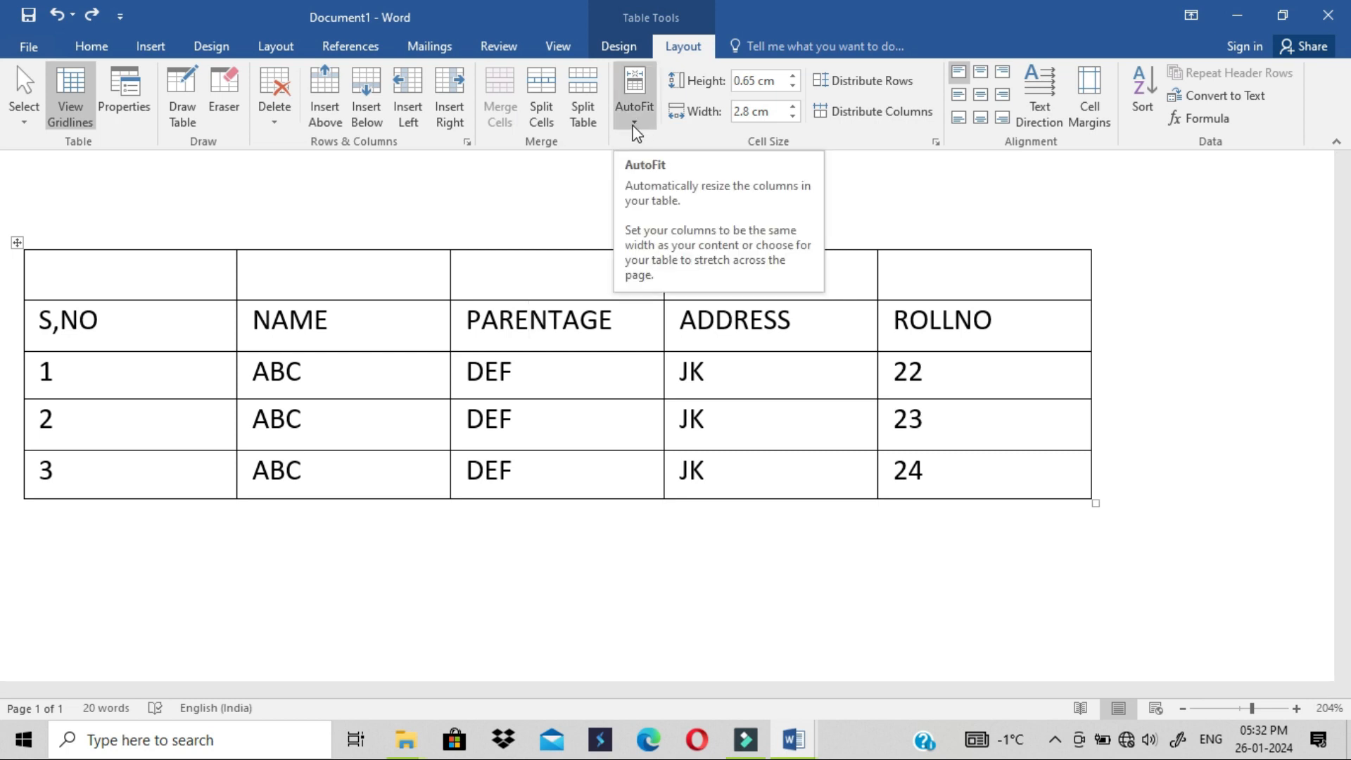
# Examine the AutoFit options offered when inserting a new table and those for the existing table, without applying any.
pyautogui.click(149, 48)
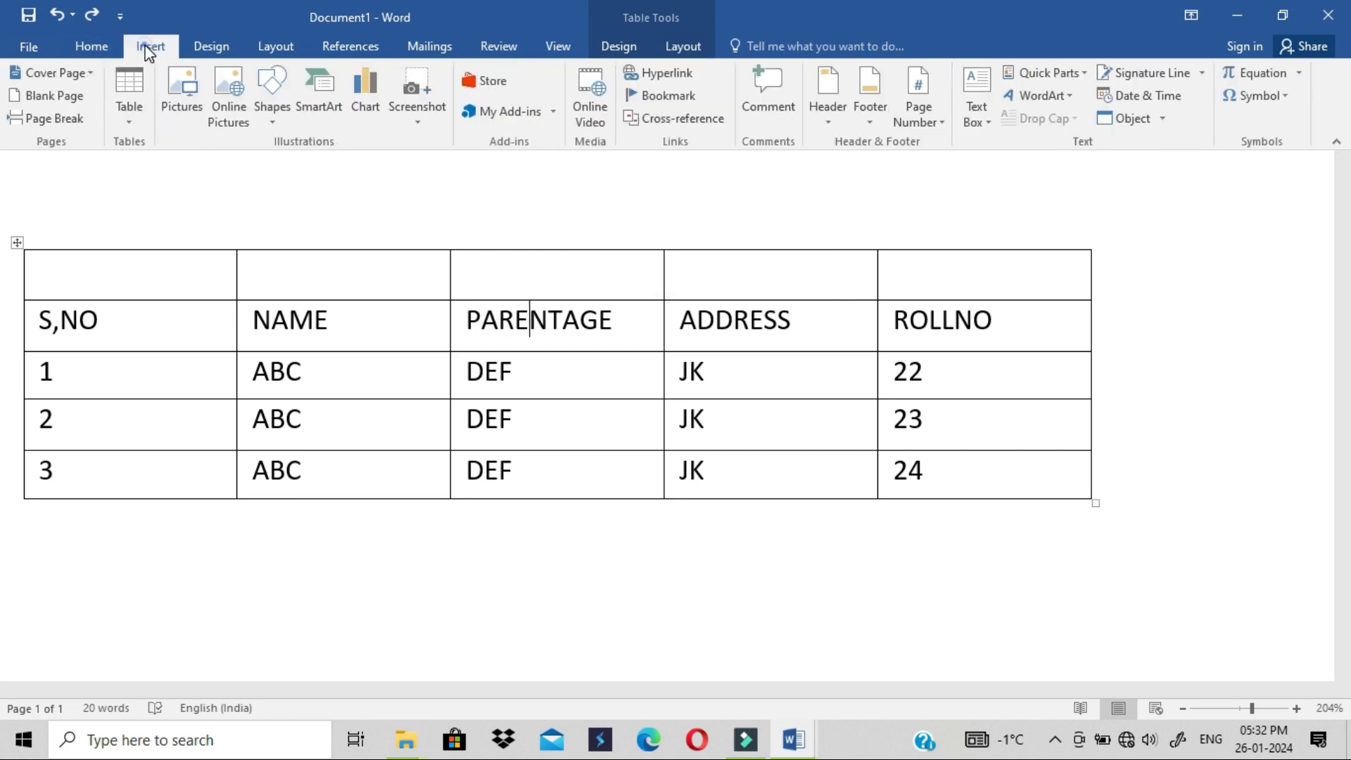
pyautogui.click(128, 126)
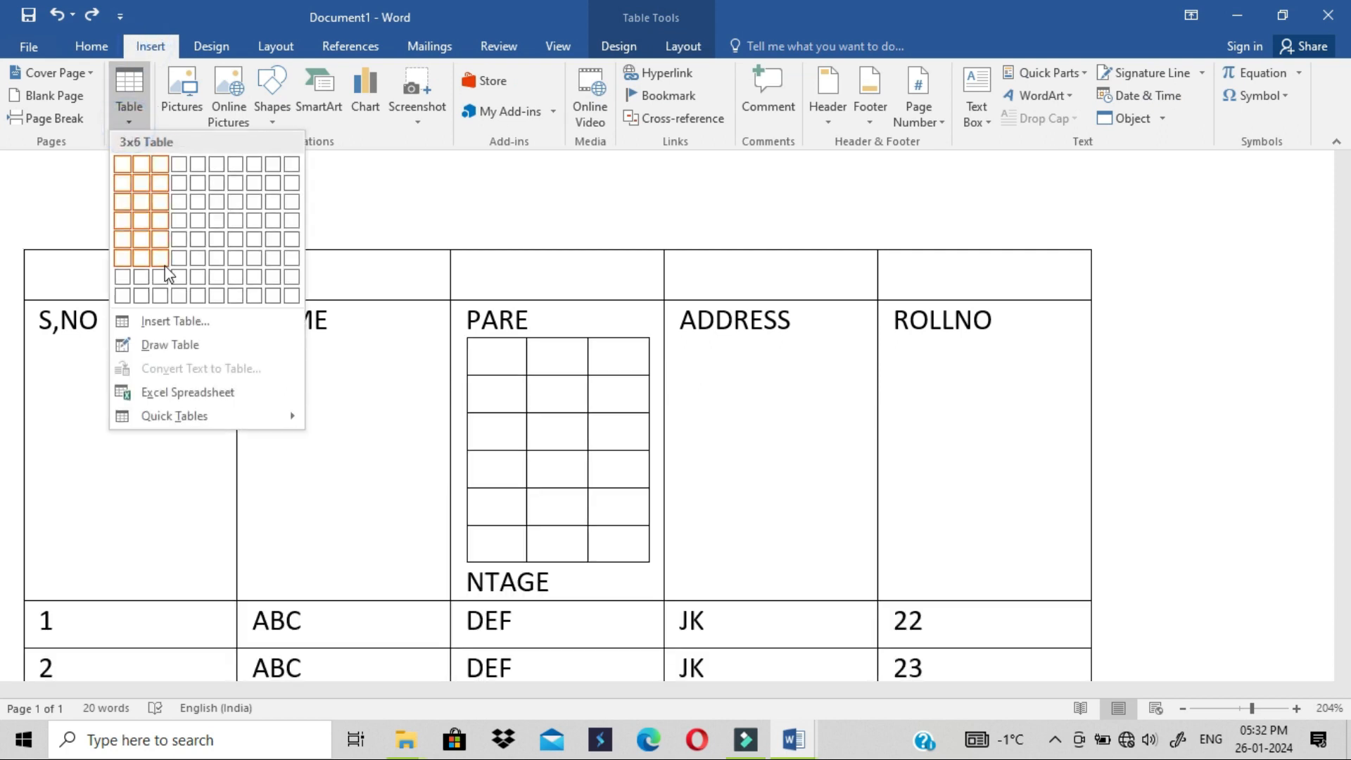
pyautogui.click(176, 321)
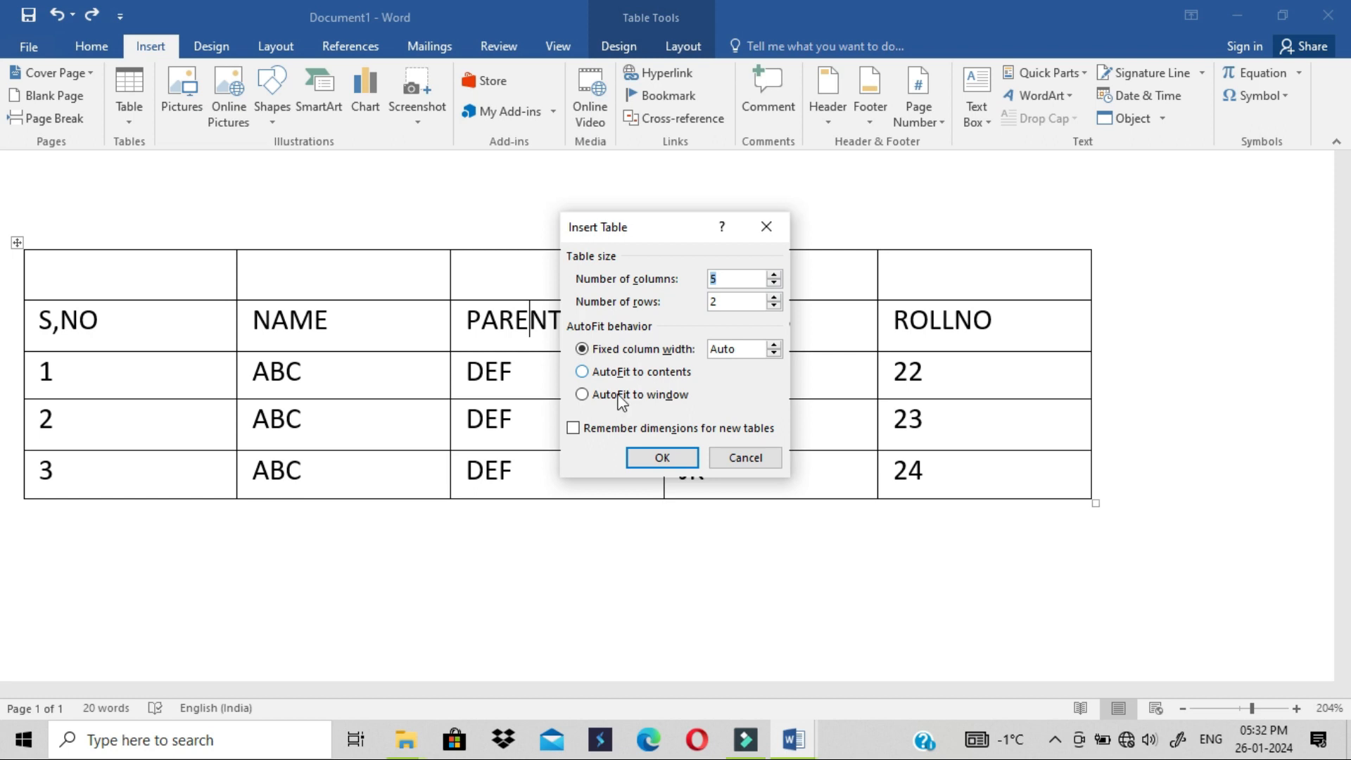
pyautogui.click(766, 227)
pyautogui.click(695, 43)
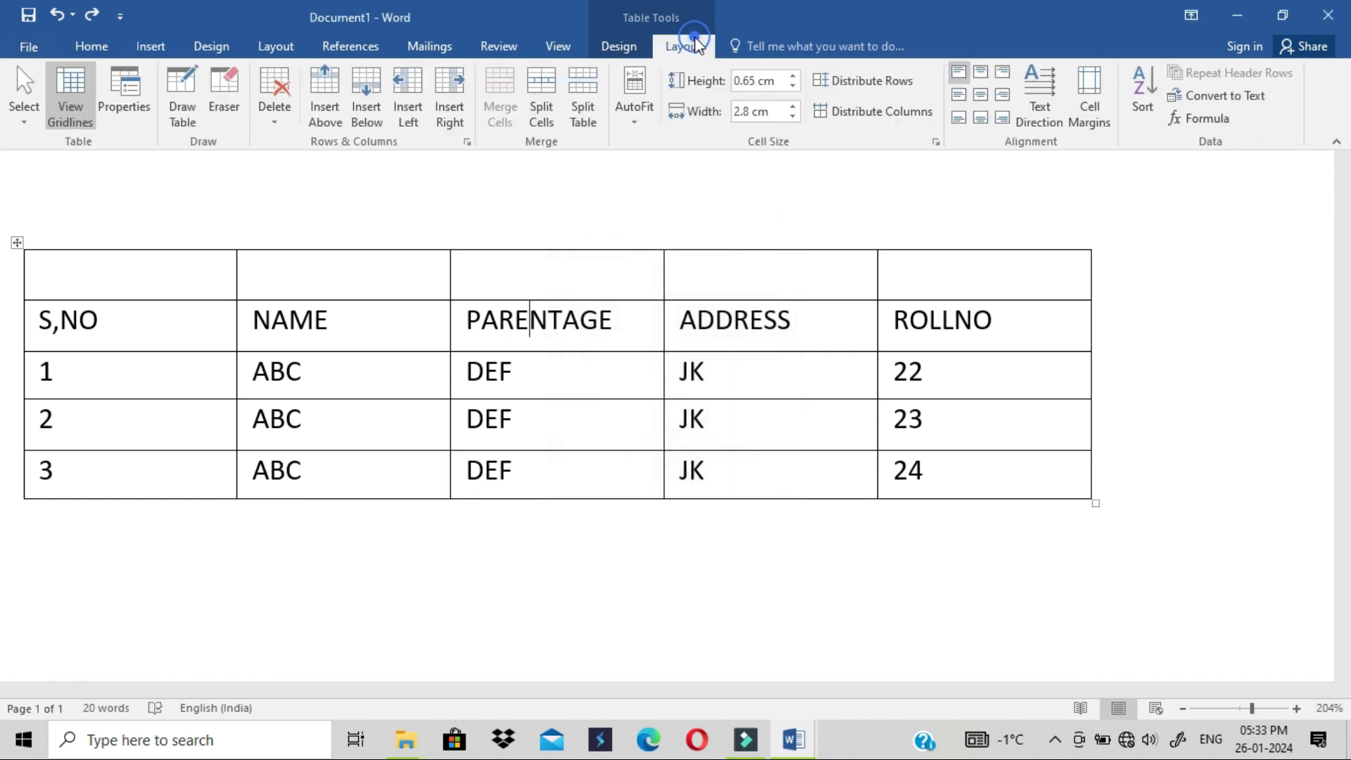
pyautogui.click(630, 117)
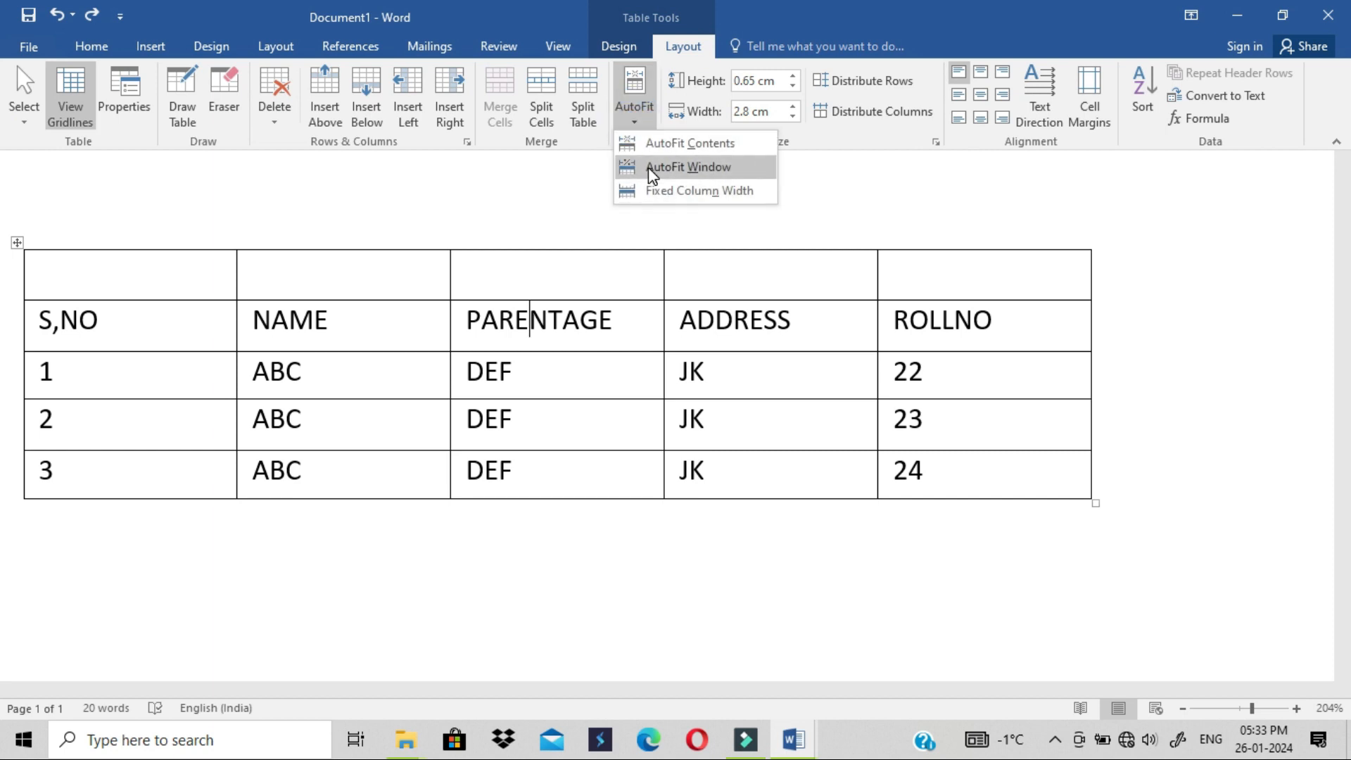
pyautogui.click(556, 199)
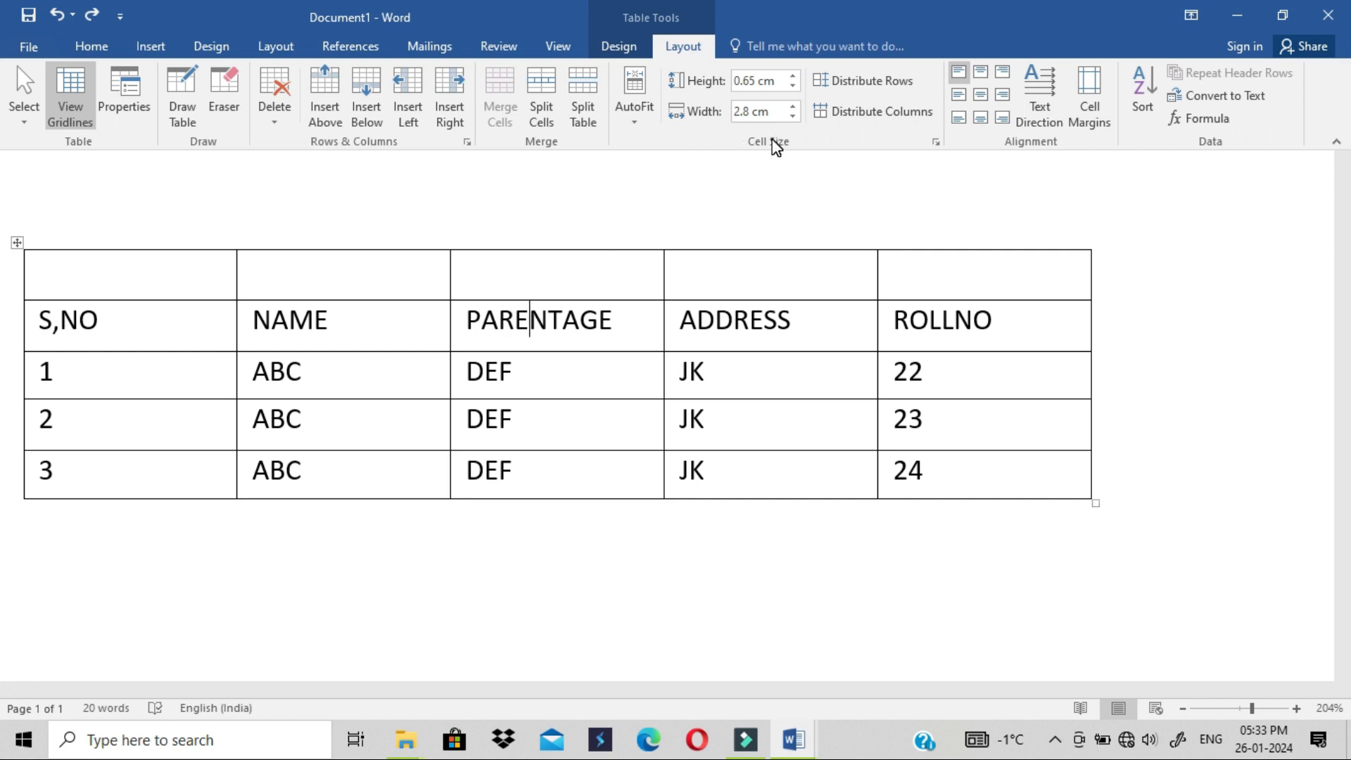
# Narrow the NAME column to about 2.45 cm by moving its border with the PARENTAGE column.
pyautogui.click(356, 328)
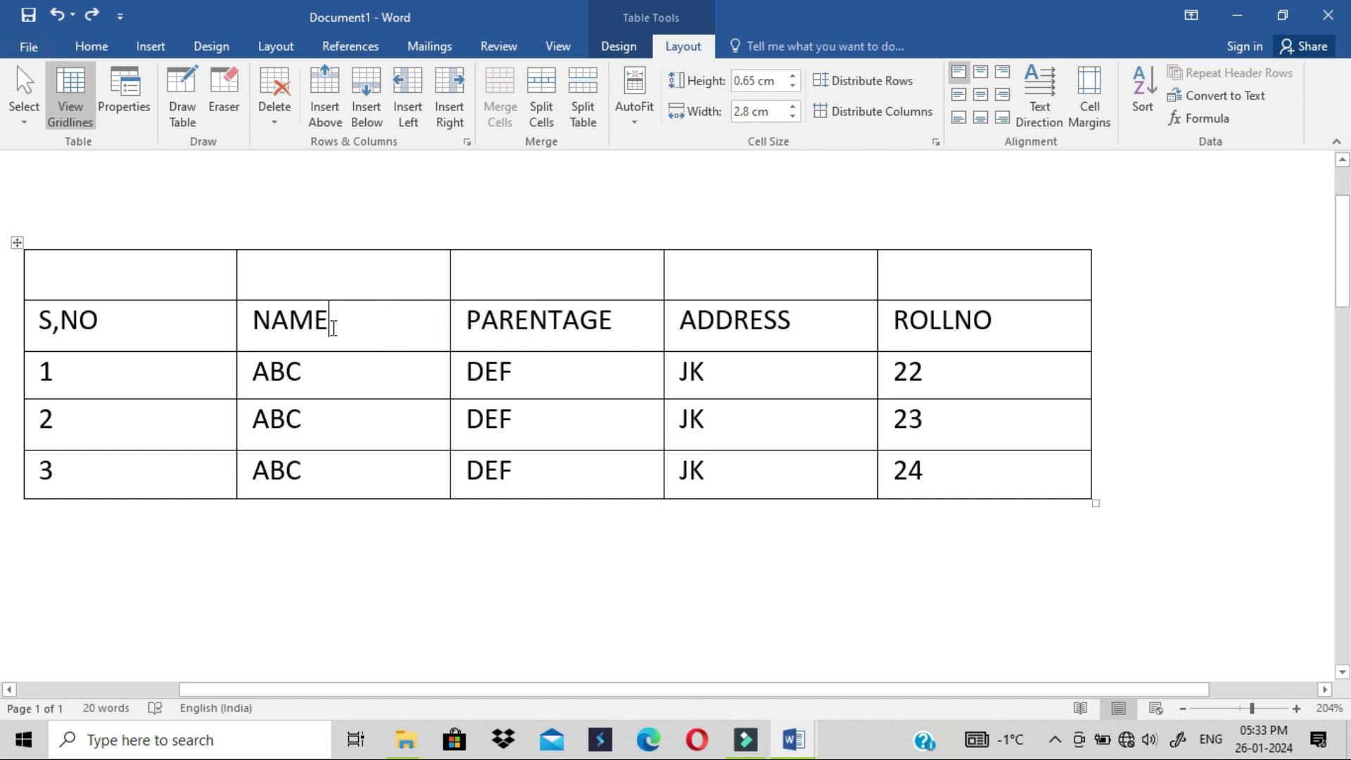
pyautogui.click(244, 322)
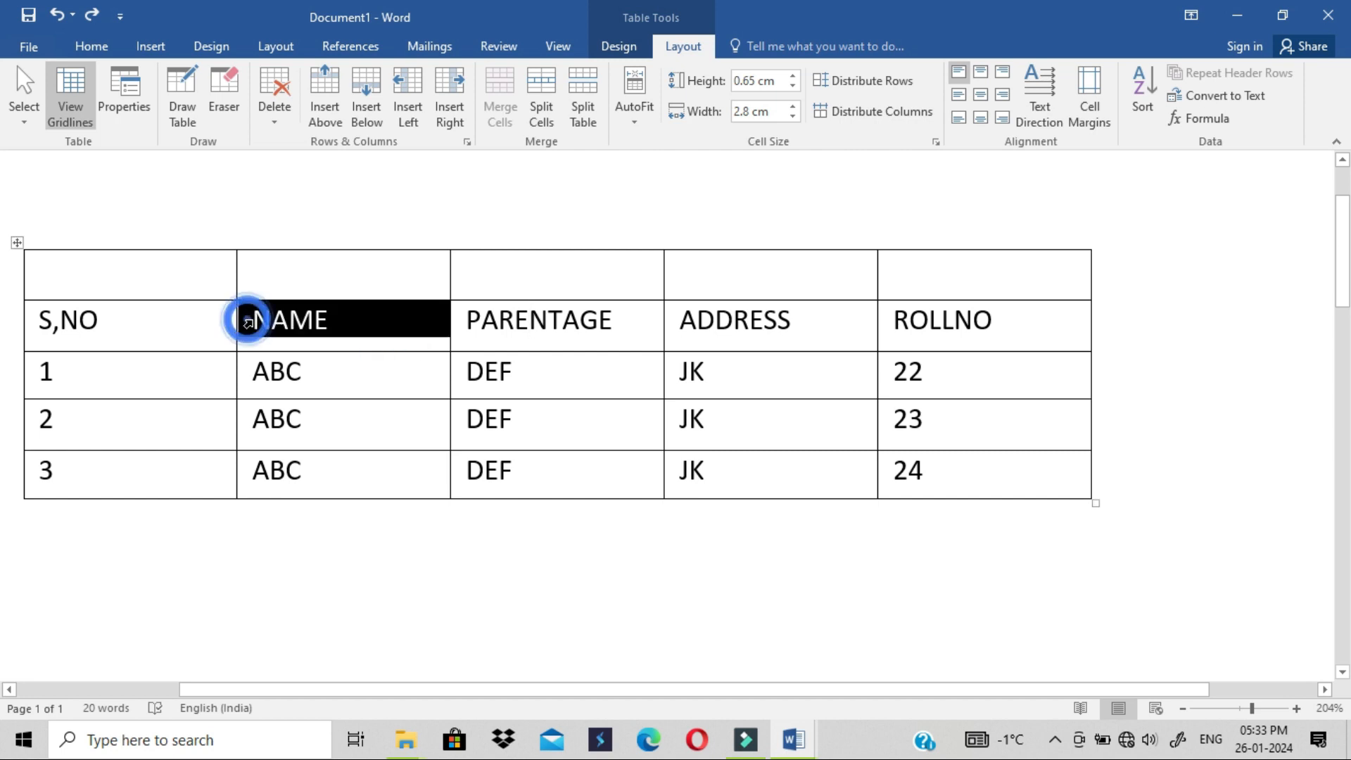
pyautogui.doubleClick(259, 323)
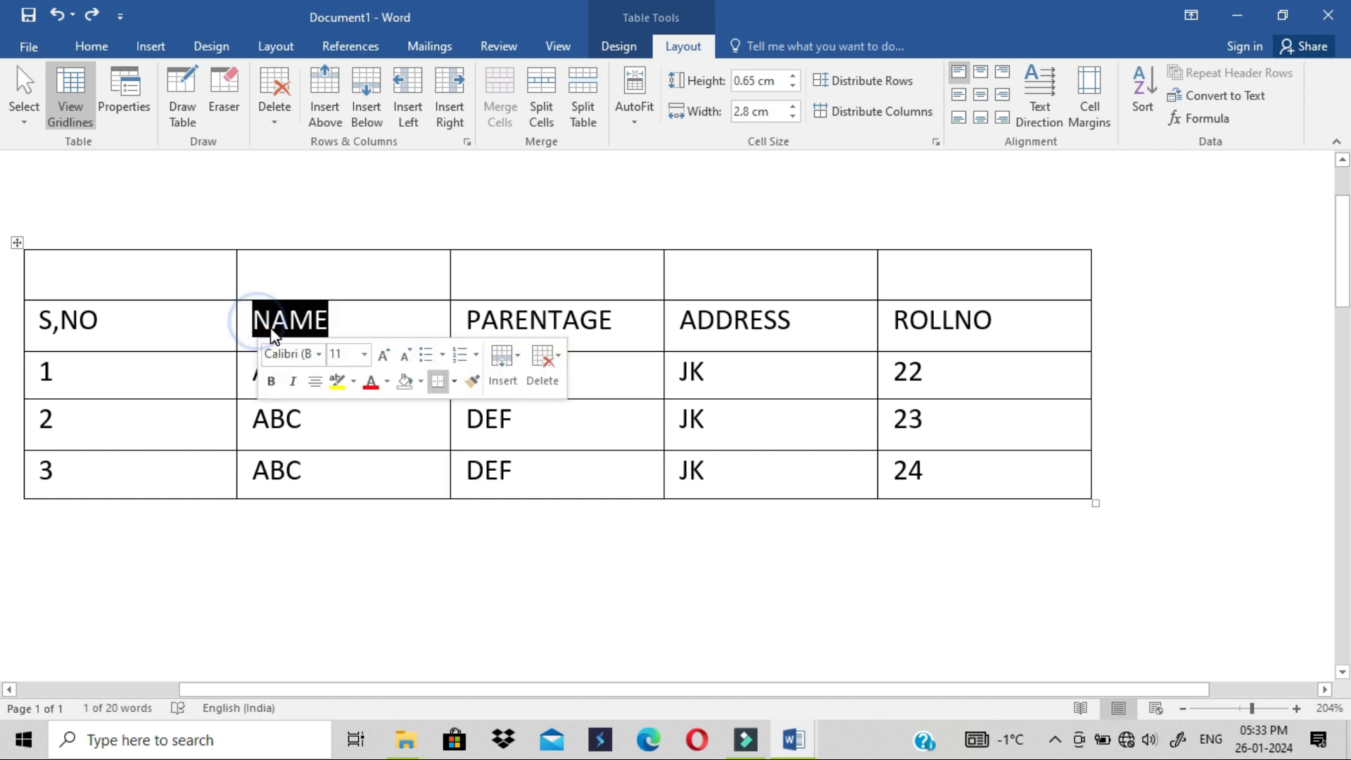
pyautogui.click(370, 320)
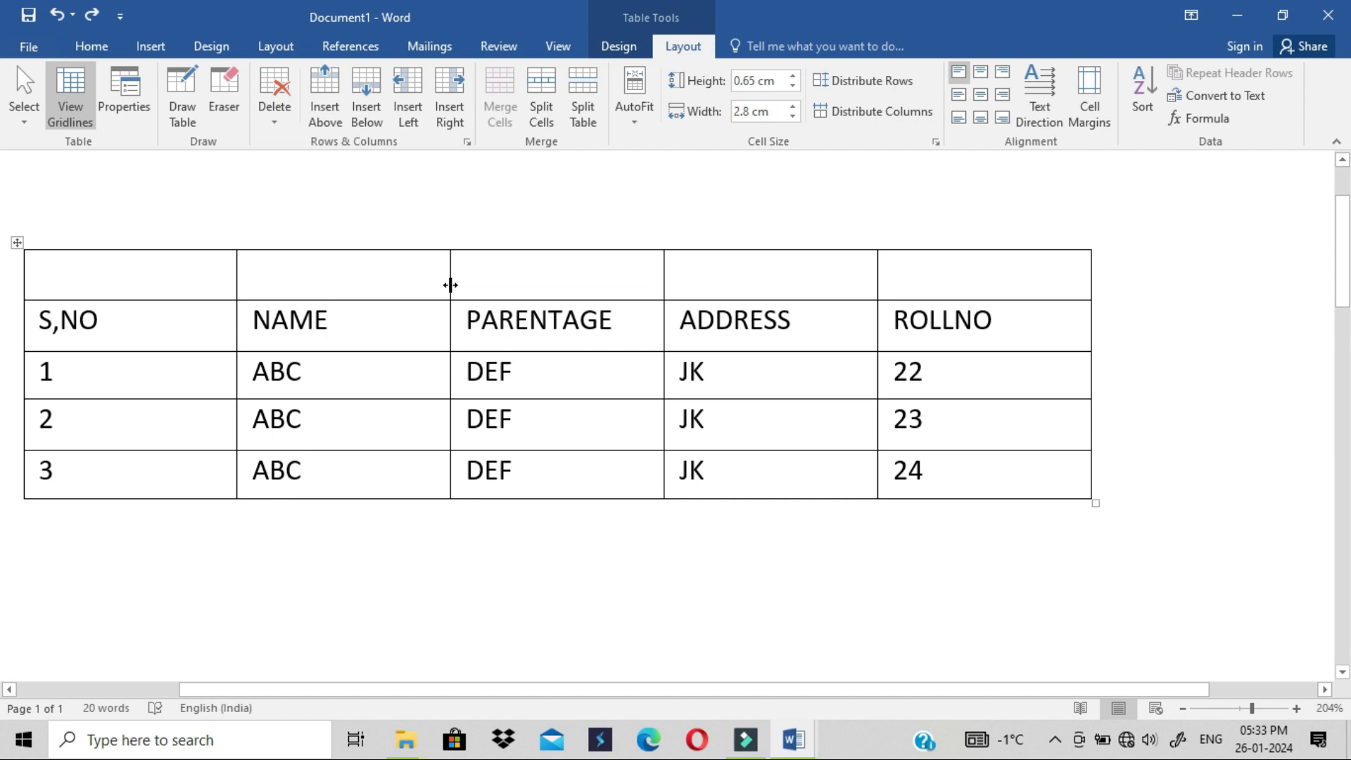
pyautogui.moveTo(450, 284)
pyautogui.mouseDown()
pyautogui.moveTo(335, 303)
pyautogui.moveTo(430, 299)
pyautogui.mouseUp()
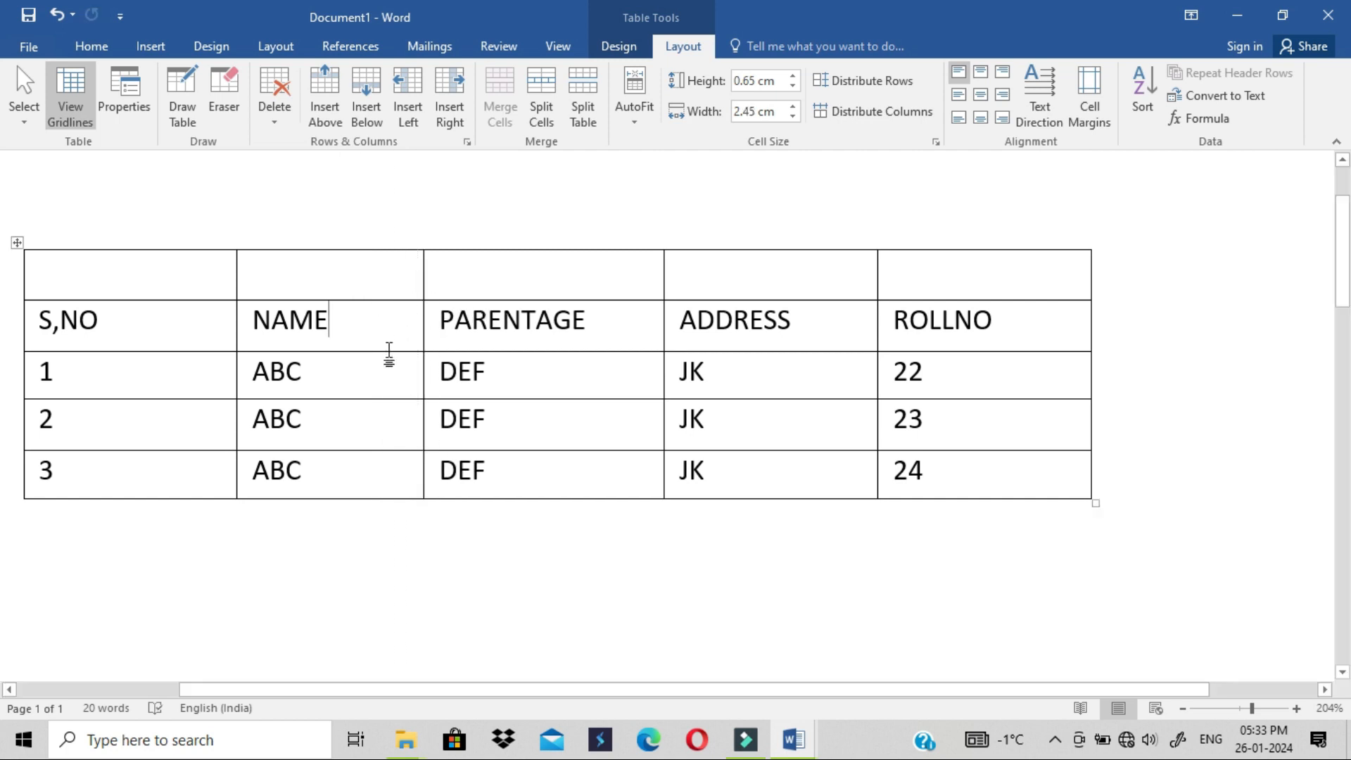
pyautogui.moveTo(389, 354)
pyautogui.mouseDown()
pyautogui.moveTo(389, 332)
pyautogui.moveTo(391, 351)
pyautogui.mouseUp()
# Adjust the NAME column's cell width in small increments to 2.1 cm.
pyautogui.click(356, 334)
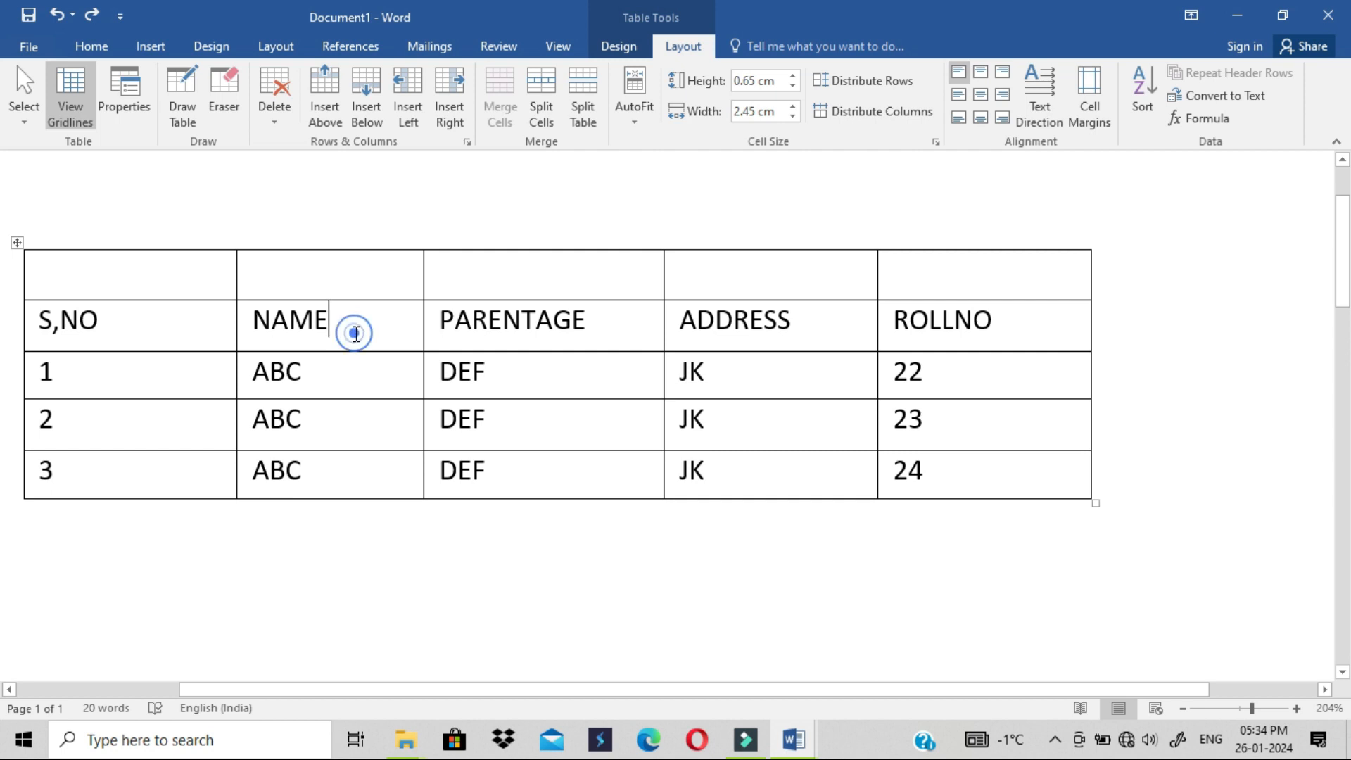
pyautogui.click(791, 117)
pyautogui.click(790, 117)
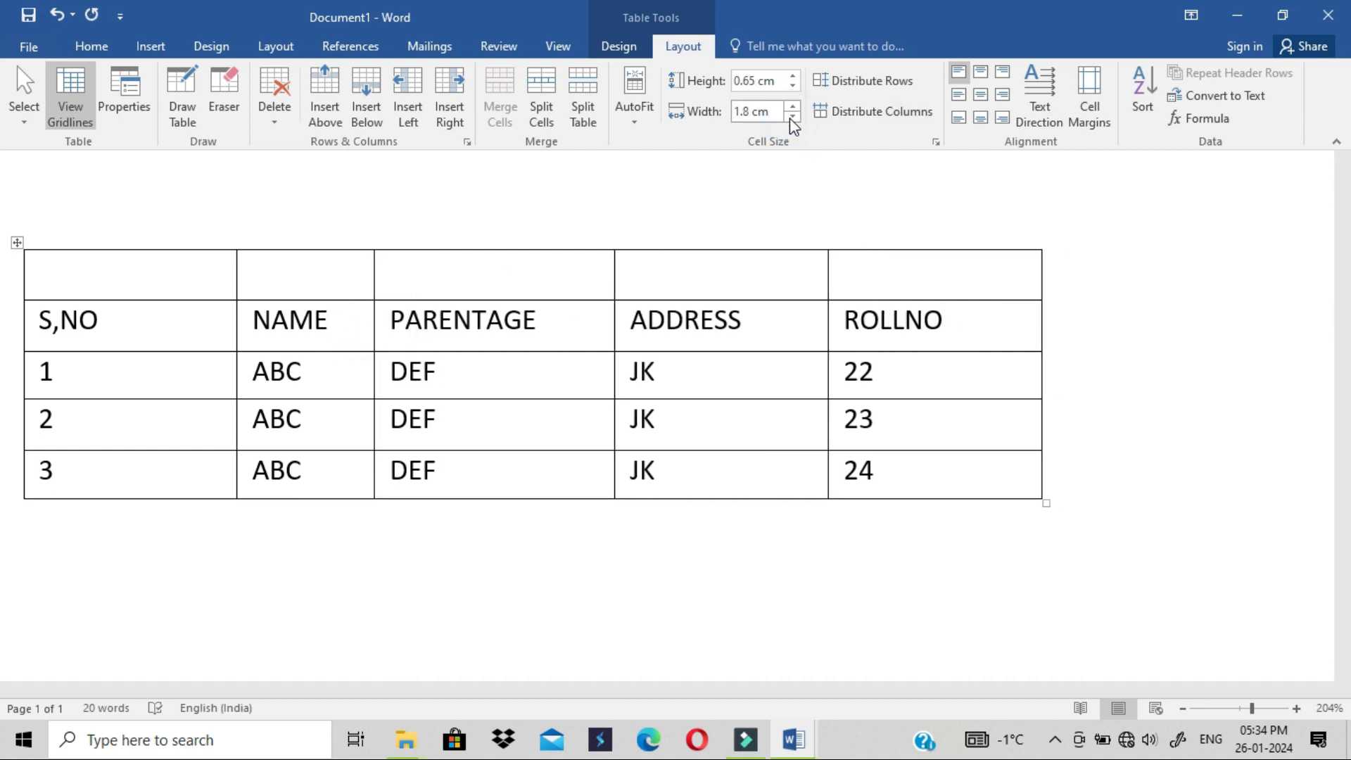
pyautogui.click(793, 105)
pyautogui.click(794, 105)
pyautogui.click(794, 106)
pyautogui.click(794, 105)
pyautogui.click(793, 117)
pyautogui.click(793, 117)
pyautogui.click(792, 117)
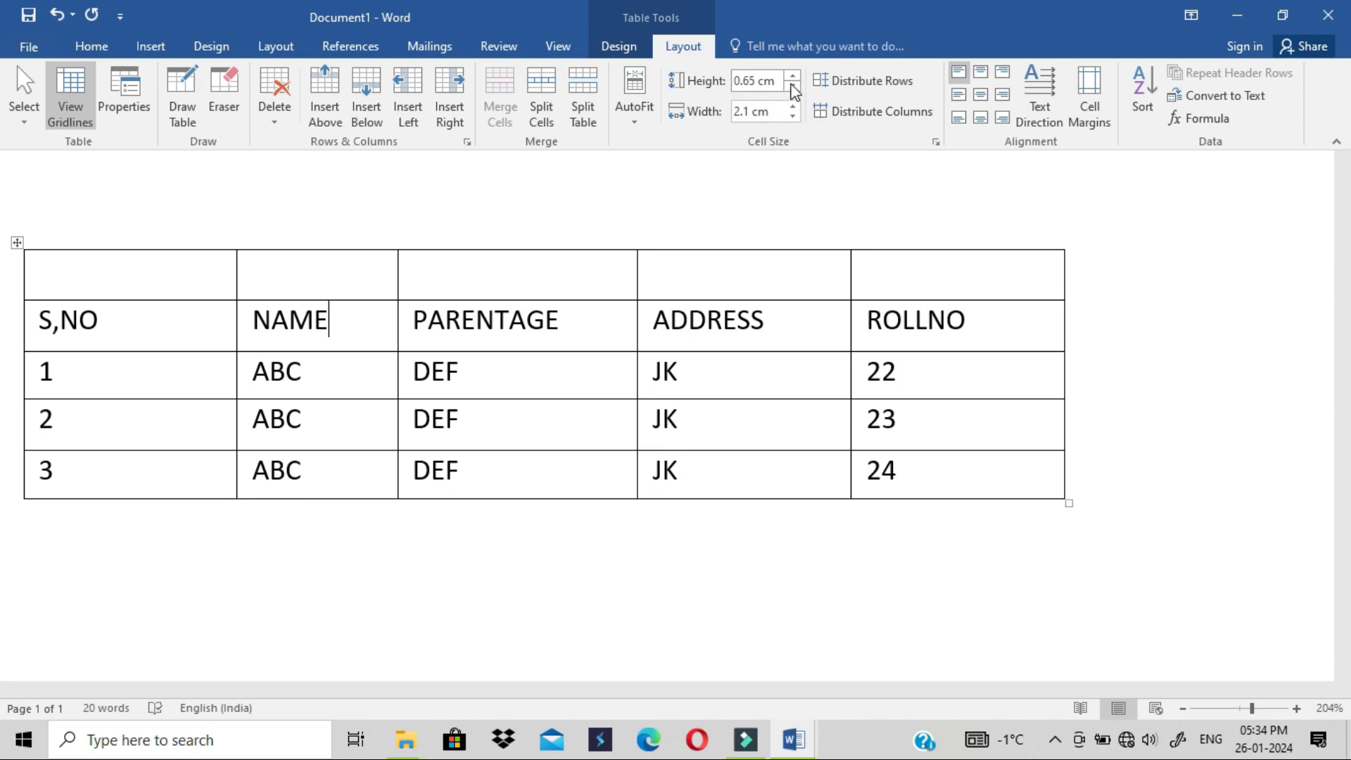
# Adjust the height of the heading row containing NAME, finishing at 0.1 cm.
pyautogui.click(793, 86)
pyautogui.click(793, 86)
pyautogui.click(793, 86)
pyautogui.click(793, 86)
pyautogui.click(791, 80)
pyautogui.click(791, 80)
pyautogui.click(791, 80)
pyautogui.click(792, 80)
pyautogui.click(793, 80)
pyautogui.click(793, 81)
pyautogui.click(792, 80)
pyautogui.click(792, 80)
pyautogui.click(793, 80)
pyautogui.click(793, 80)
pyautogui.click(793, 86)
pyautogui.click(793, 85)
pyautogui.click(793, 86)
pyautogui.click(792, 85)
pyautogui.click(793, 86)
pyautogui.click(793, 85)
pyautogui.click(793, 86)
pyautogui.click(793, 86)
pyautogui.click(792, 86)
pyautogui.click(792, 86)
pyautogui.click(792, 86)
pyautogui.click(792, 86)
pyautogui.click(793, 86)
pyautogui.click(793, 85)
pyautogui.click(793, 86)
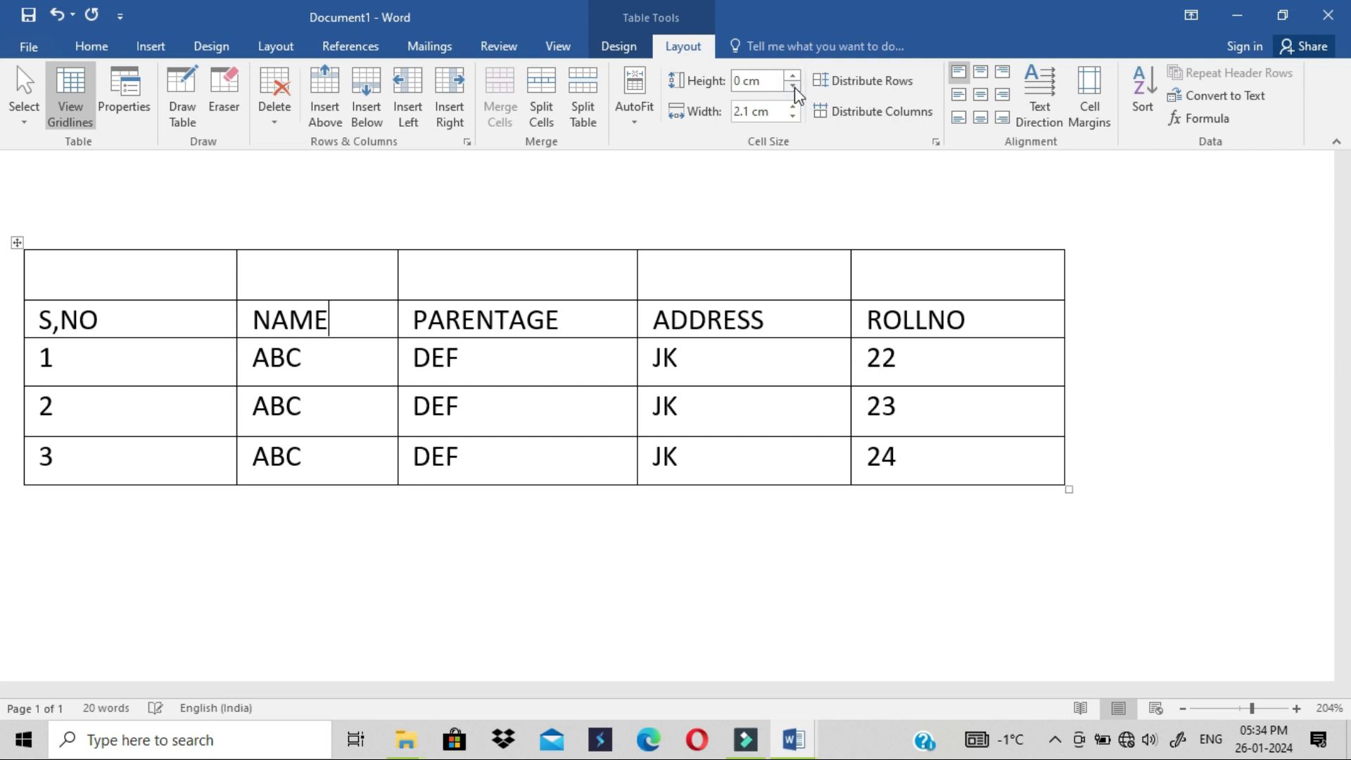
pyautogui.click(792, 73)
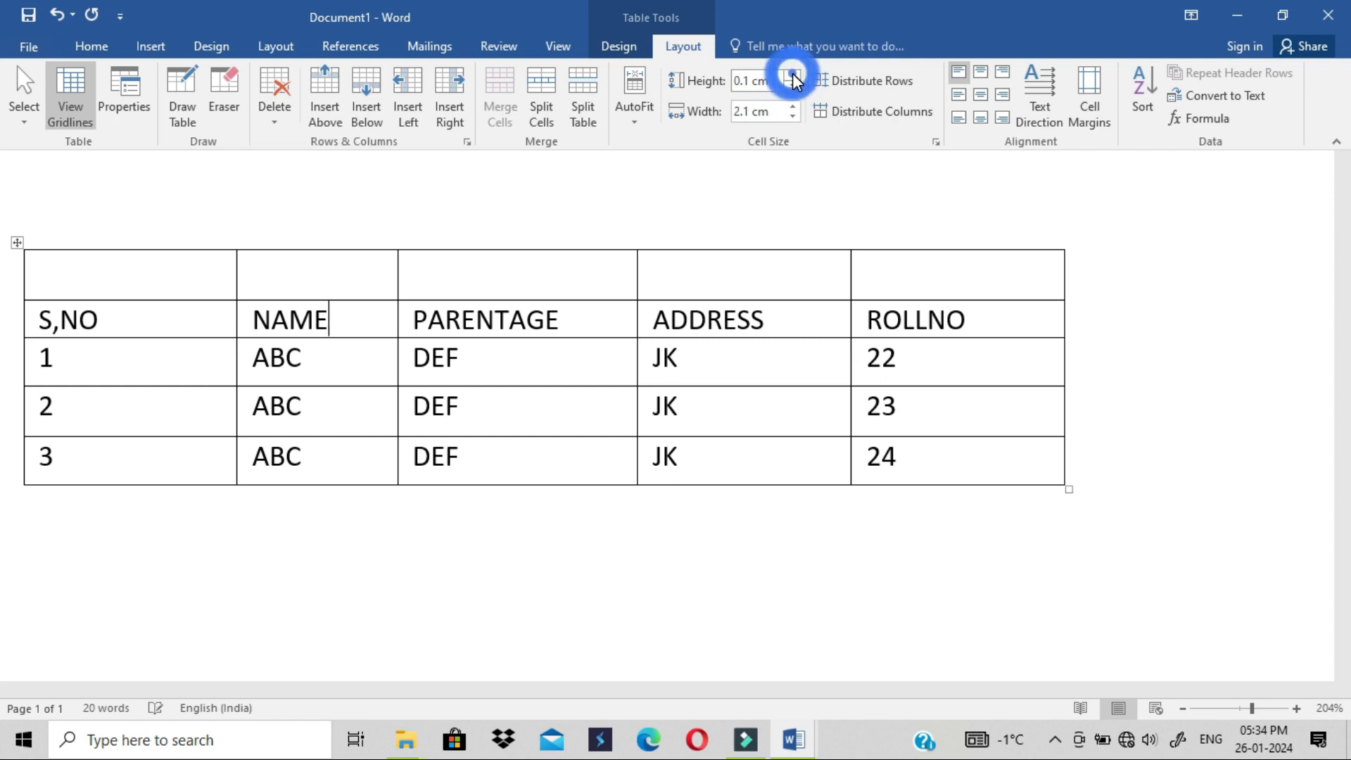
# Reduce the NAME column's width to 1.5 cm and widen it to about 2.2 cm by moving its border with PARENTAGE.
pyautogui.click(793, 117)
pyautogui.click(793, 116)
pyautogui.click(793, 117)
pyautogui.click(792, 116)
pyautogui.click(793, 116)
pyautogui.click(793, 117)
pyautogui.click(793, 108)
pyautogui.click(793, 109)
pyautogui.click(793, 108)
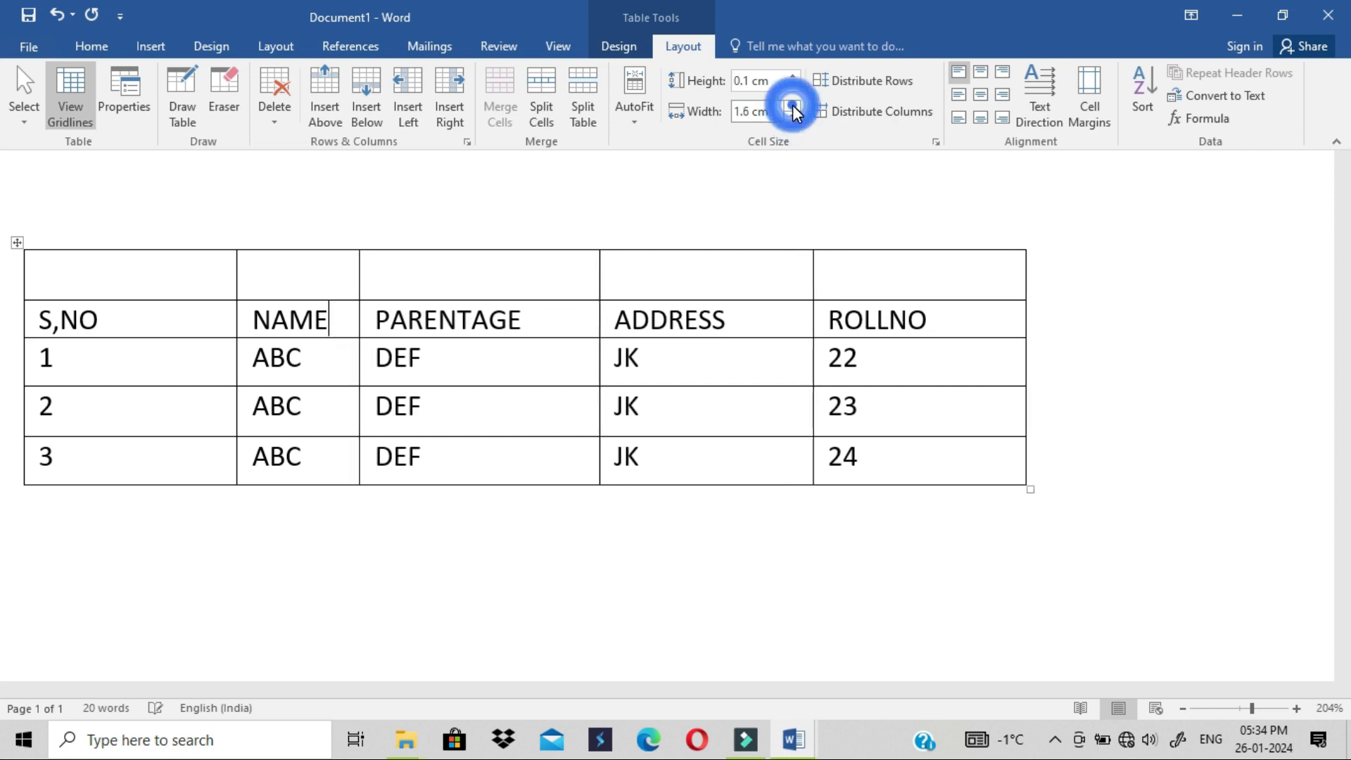
pyautogui.click(793, 117)
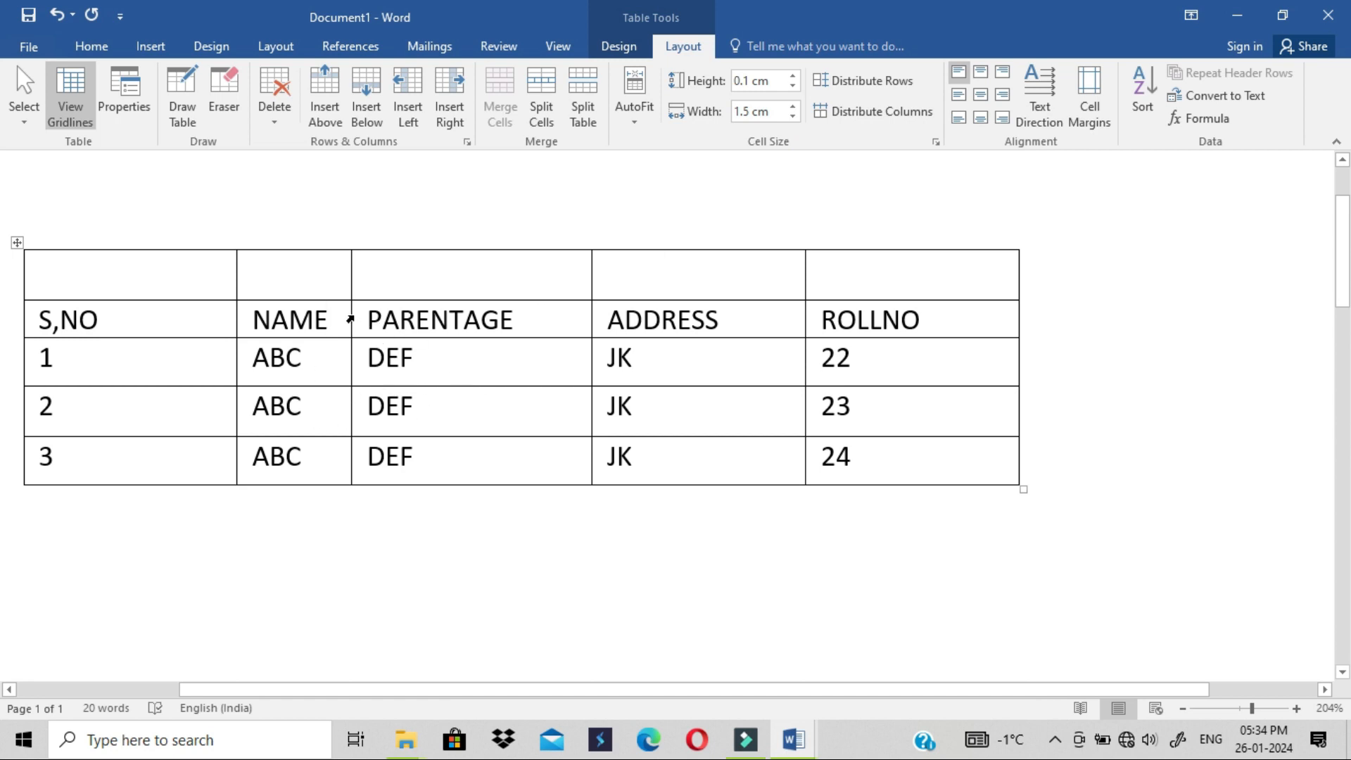
pyautogui.moveTo(350, 315); pyautogui.dragTo(373, 357)
pyautogui.click(372, 336)
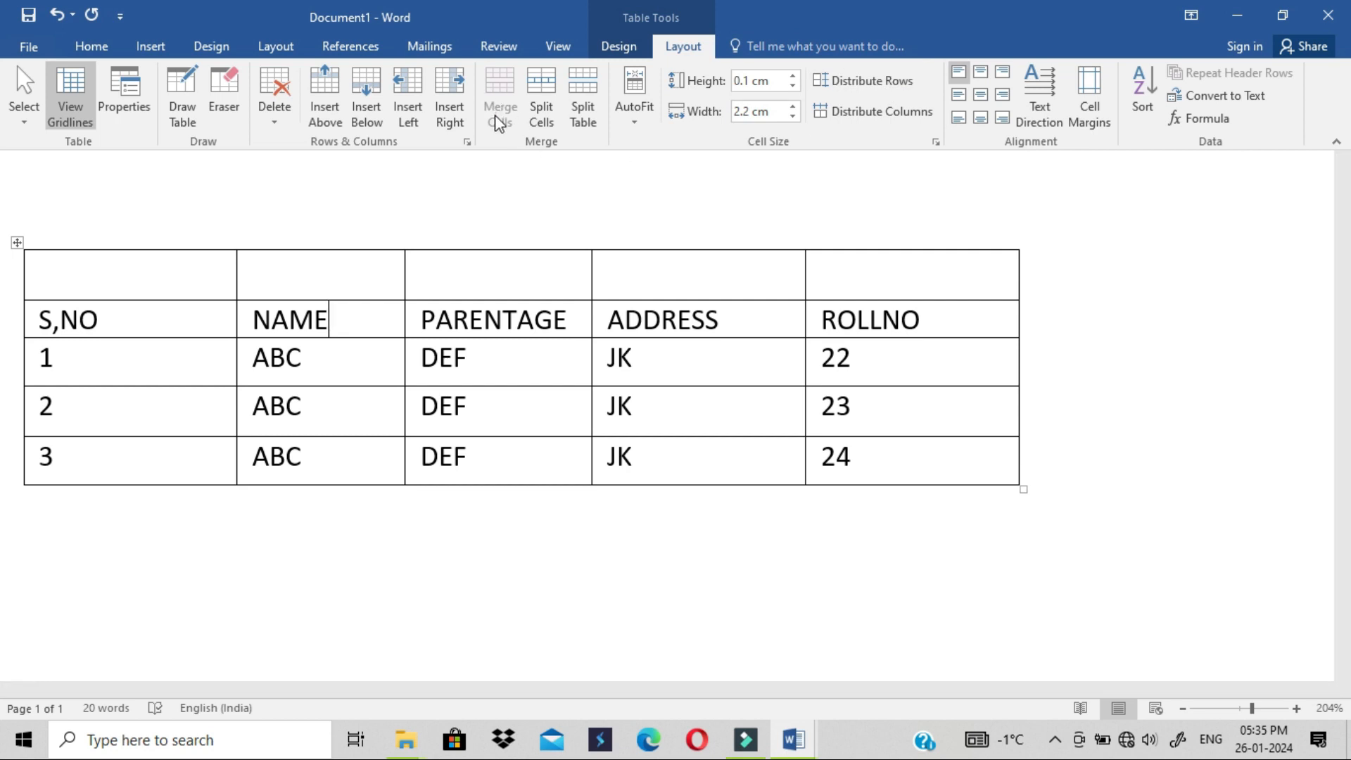
# Select the whole empty top row above the headings and merge its cells into one.
pyautogui.click(194, 289)
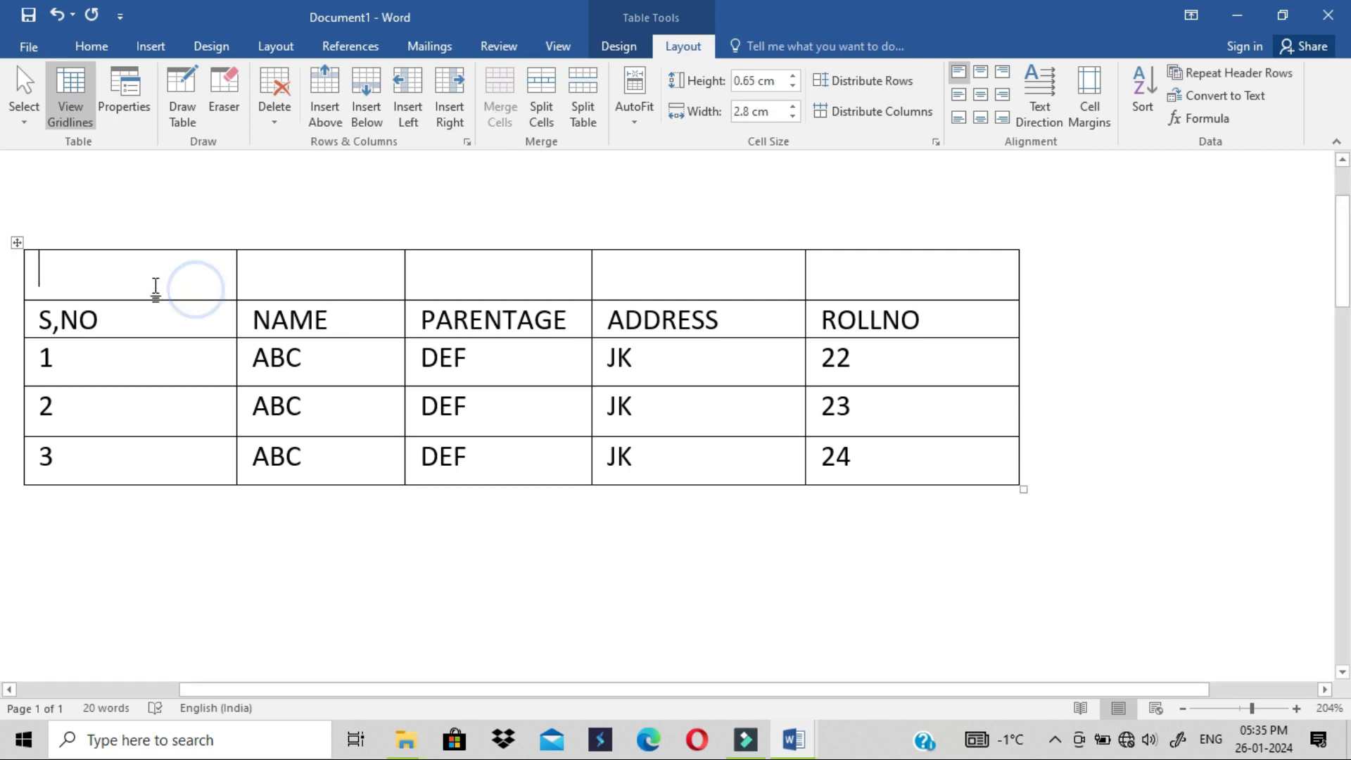
pyautogui.click(25, 285)
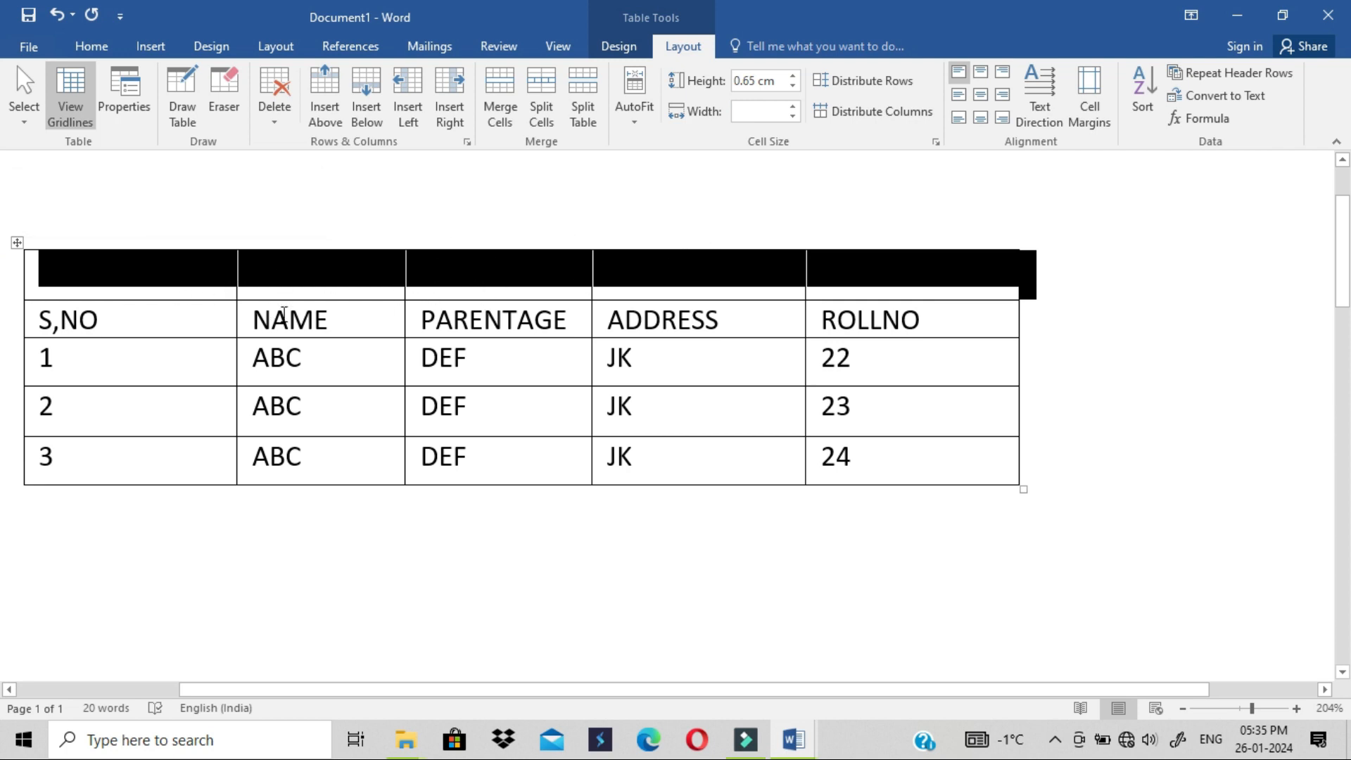
pyautogui.click(499, 121)
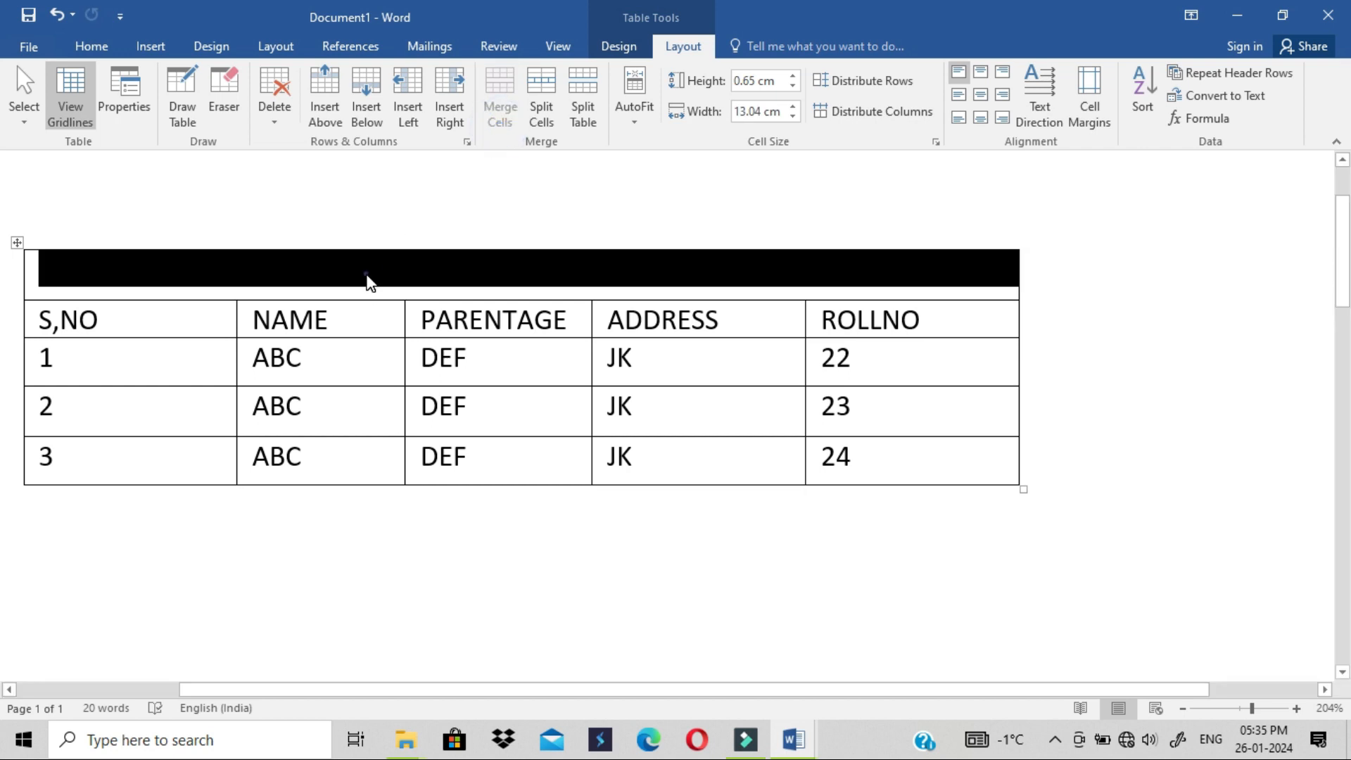
# Enter the title "Student information" in the merged top row of the table.
pyautogui.click(366, 279)
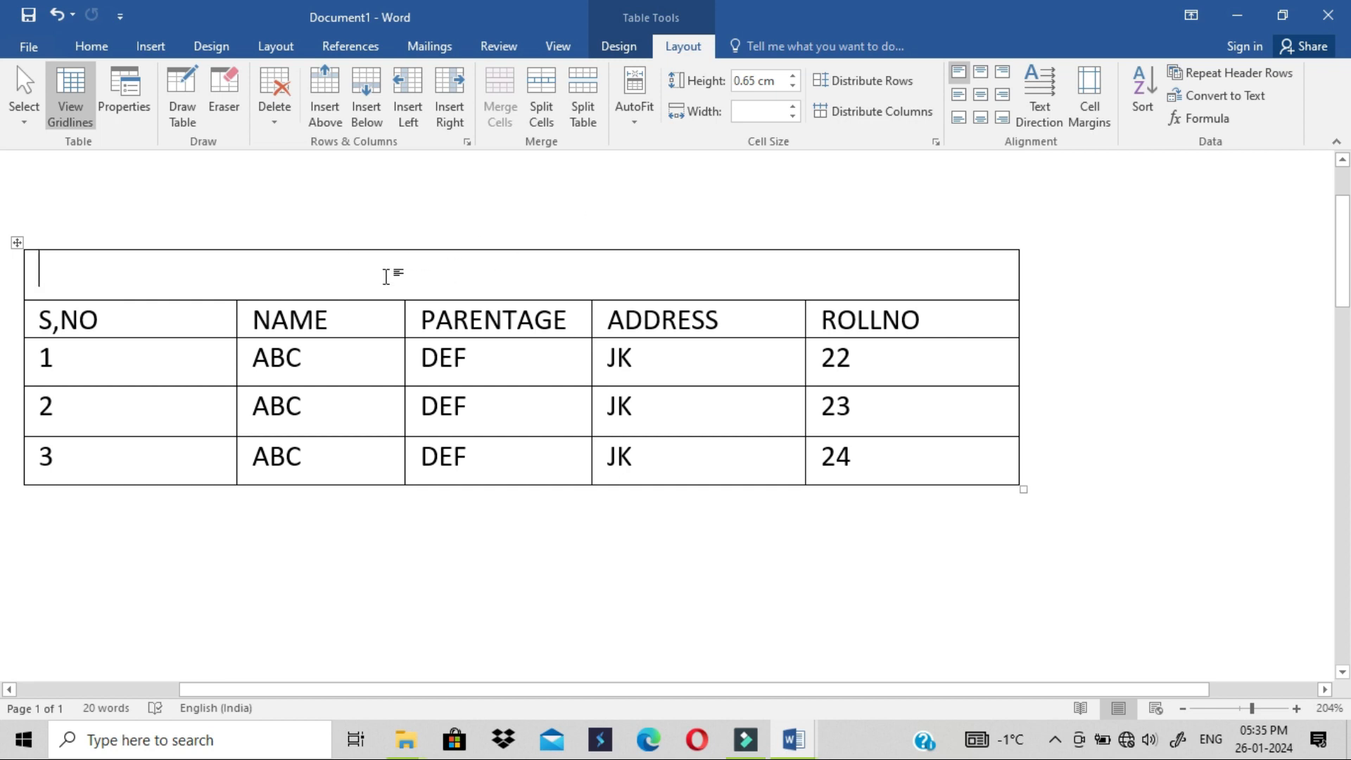
pyautogui.write('stu')
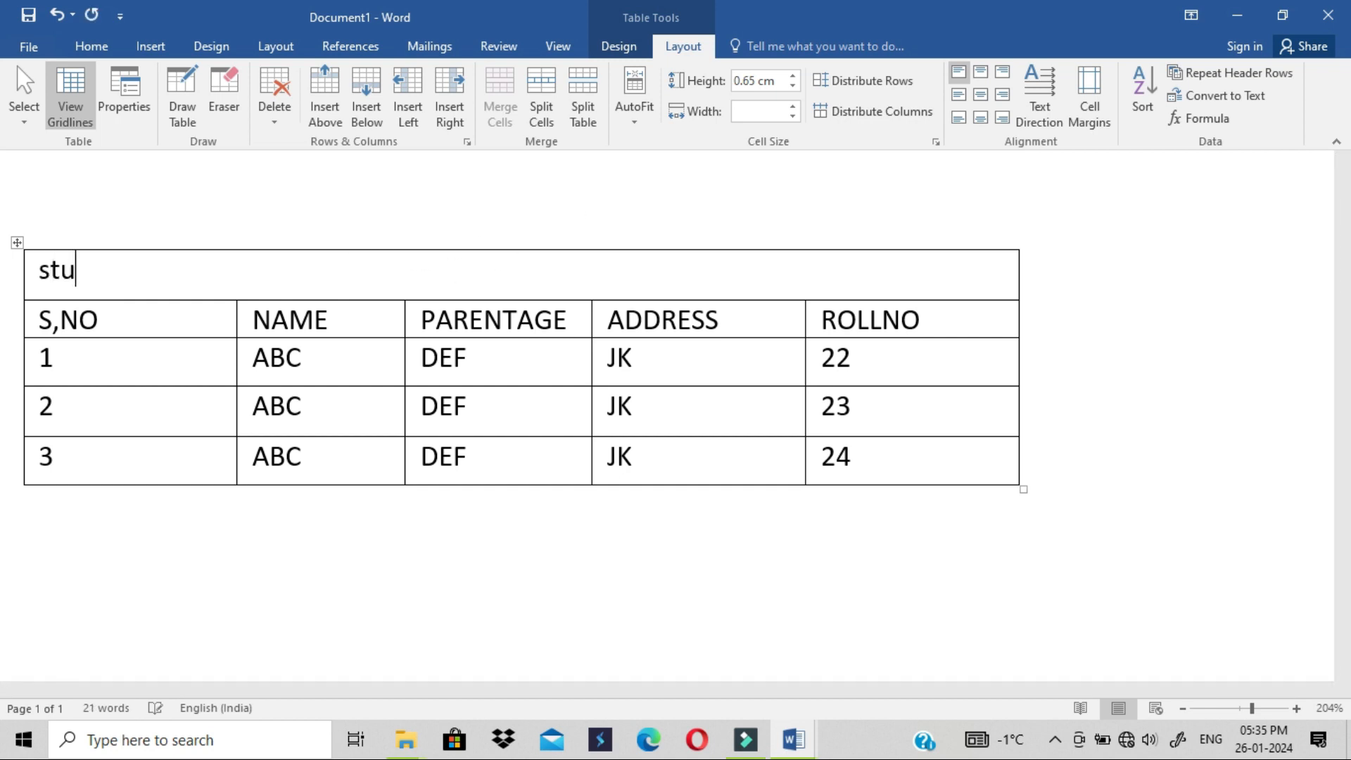
pyautogui.write('dent i')
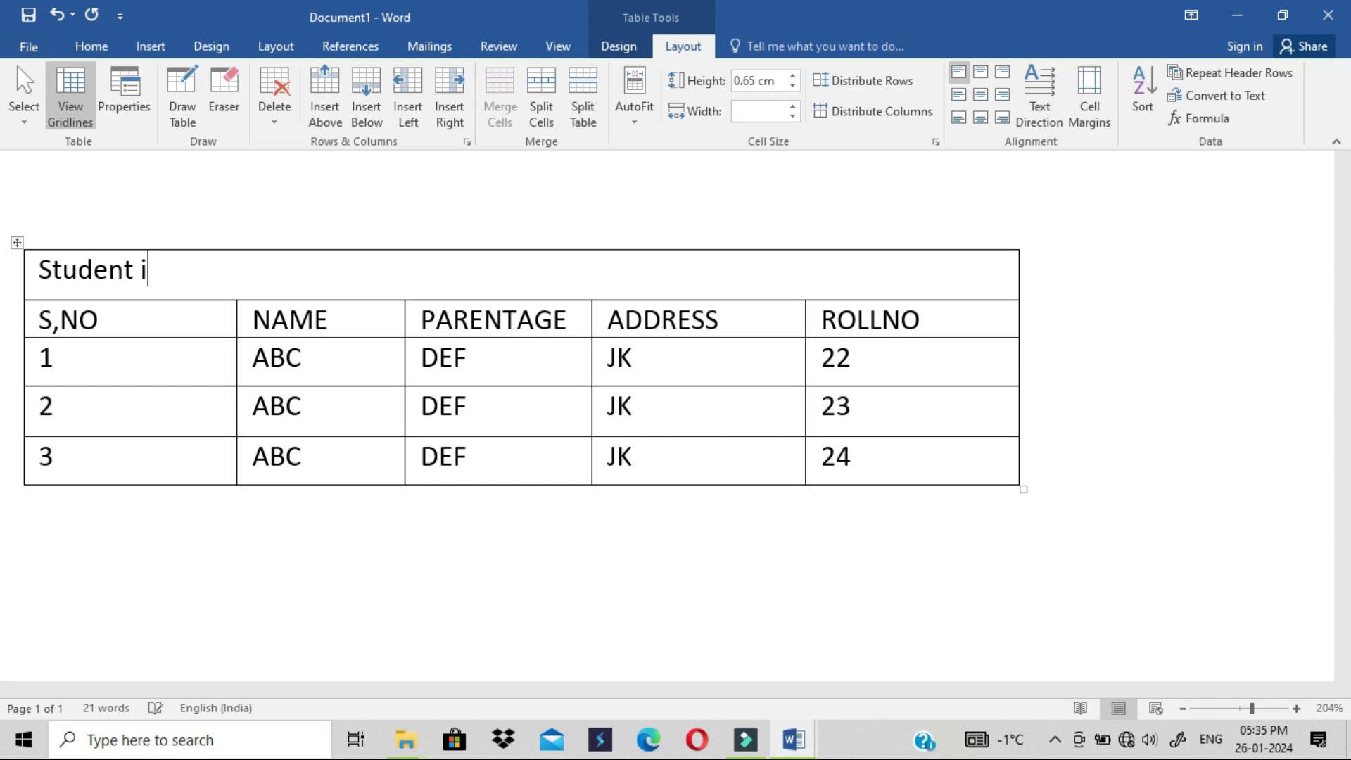
pyautogui.write('nform')
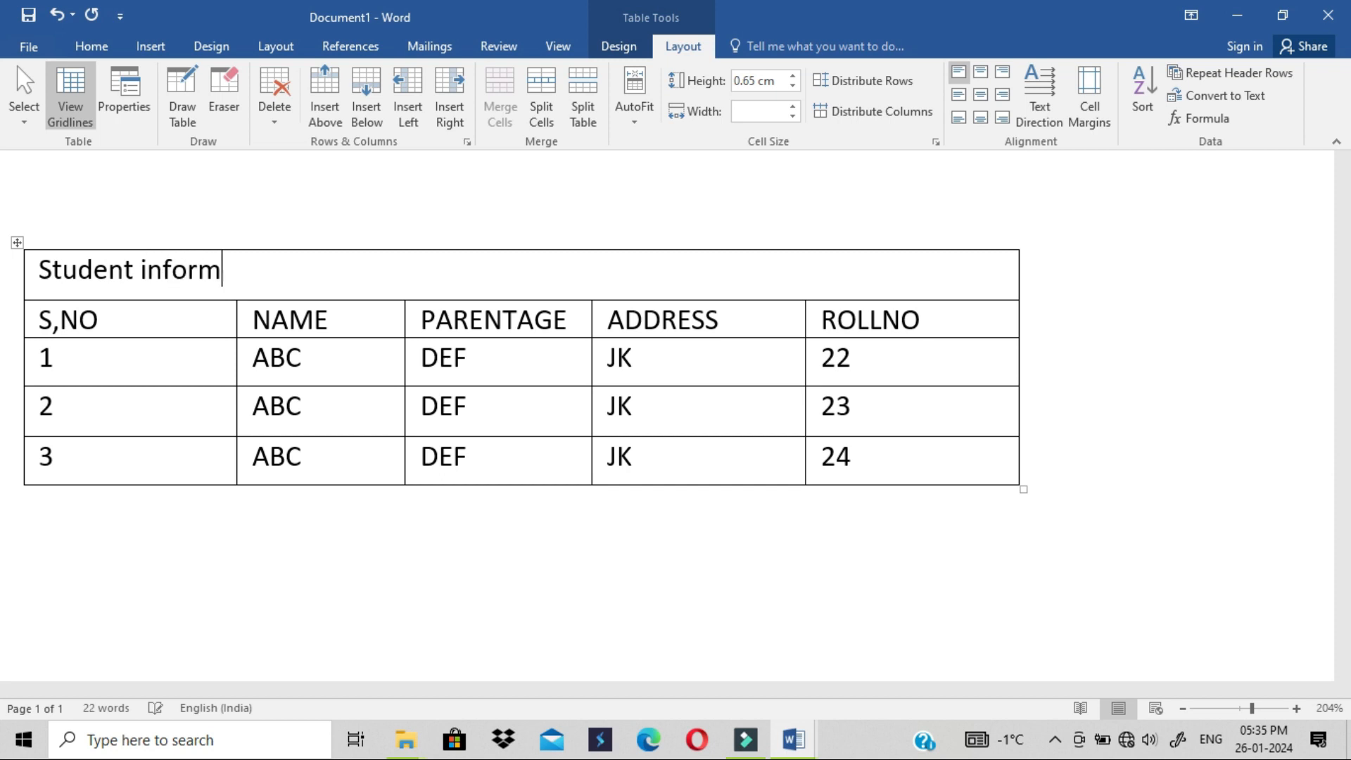
pyautogui.write('ation')
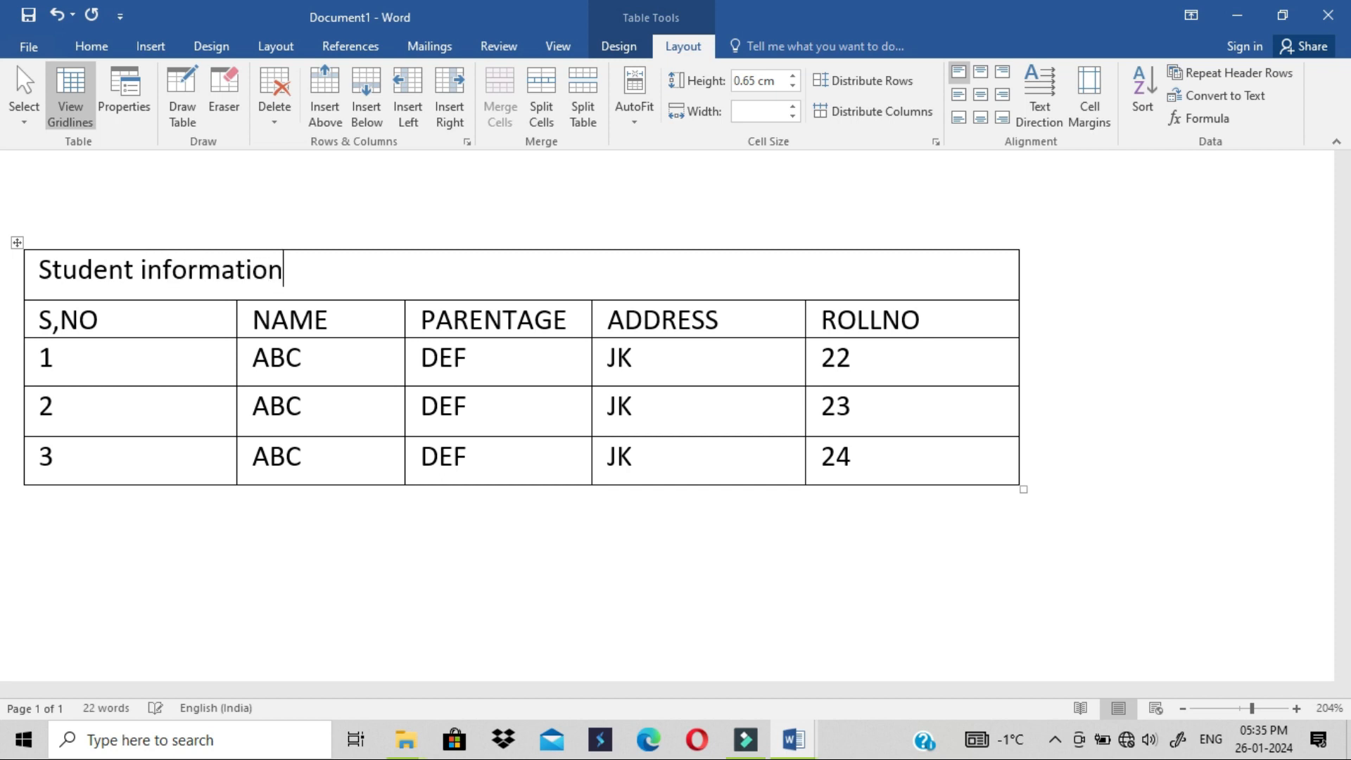
# Centre the "Student information" title horizontally and vertically within its cell.
pyautogui.moveTo(311, 281); pyautogui.dragTo(68, 275)
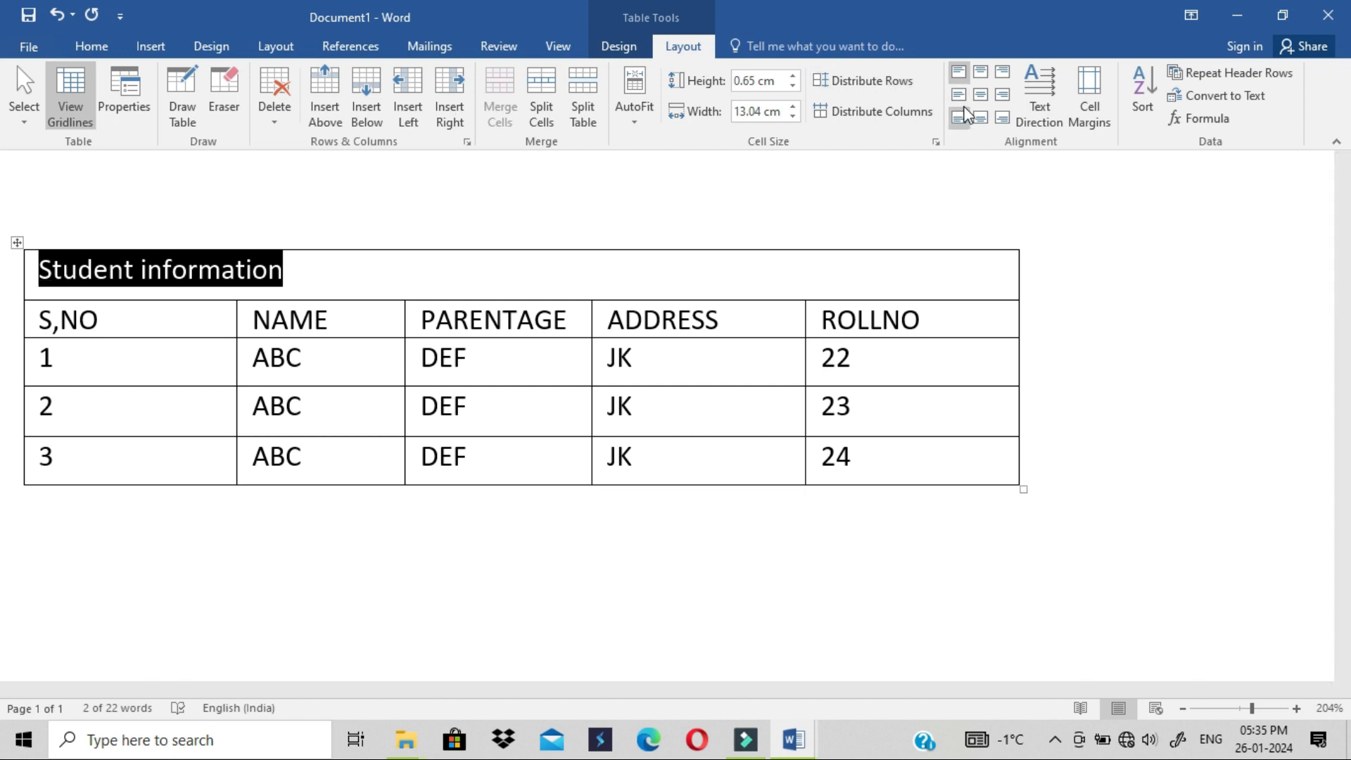
pyautogui.click(979, 96)
pyautogui.click(746, 285)
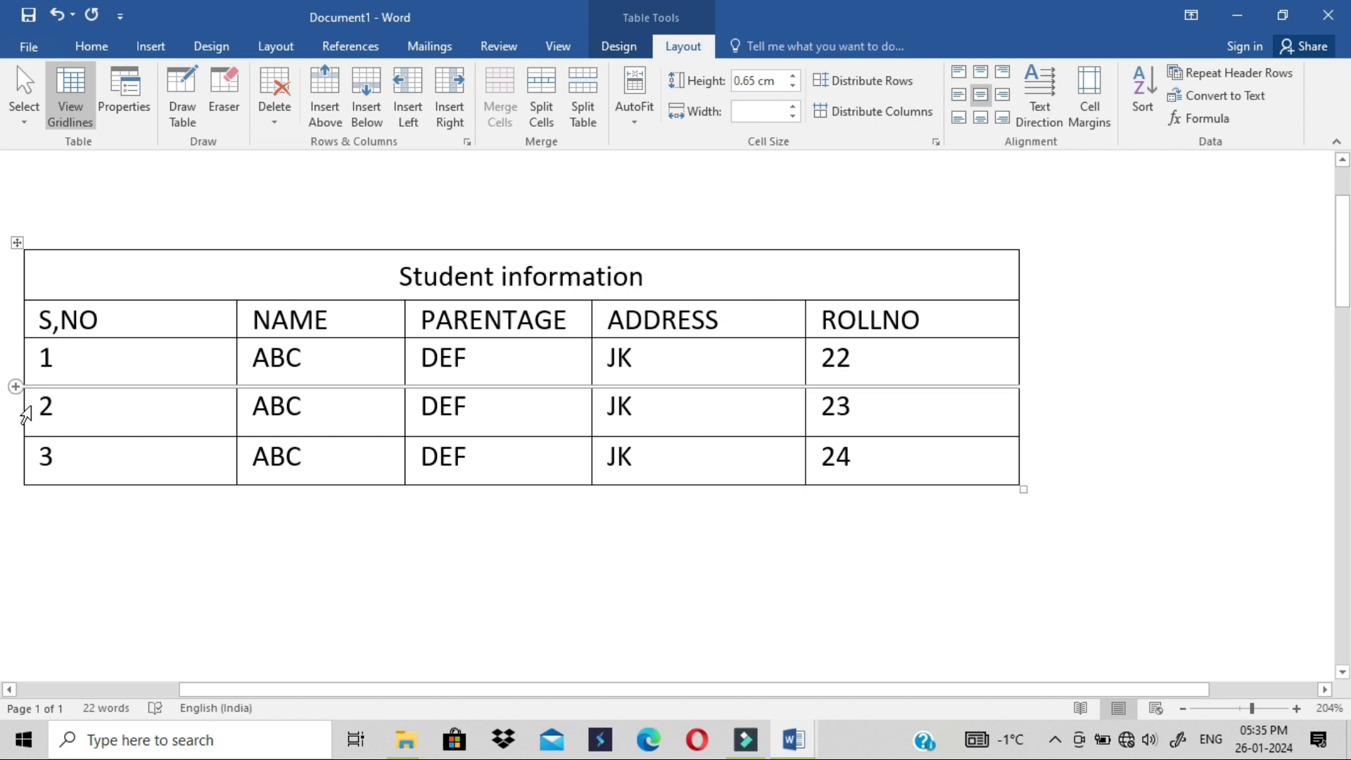
pyautogui.click(21, 318)
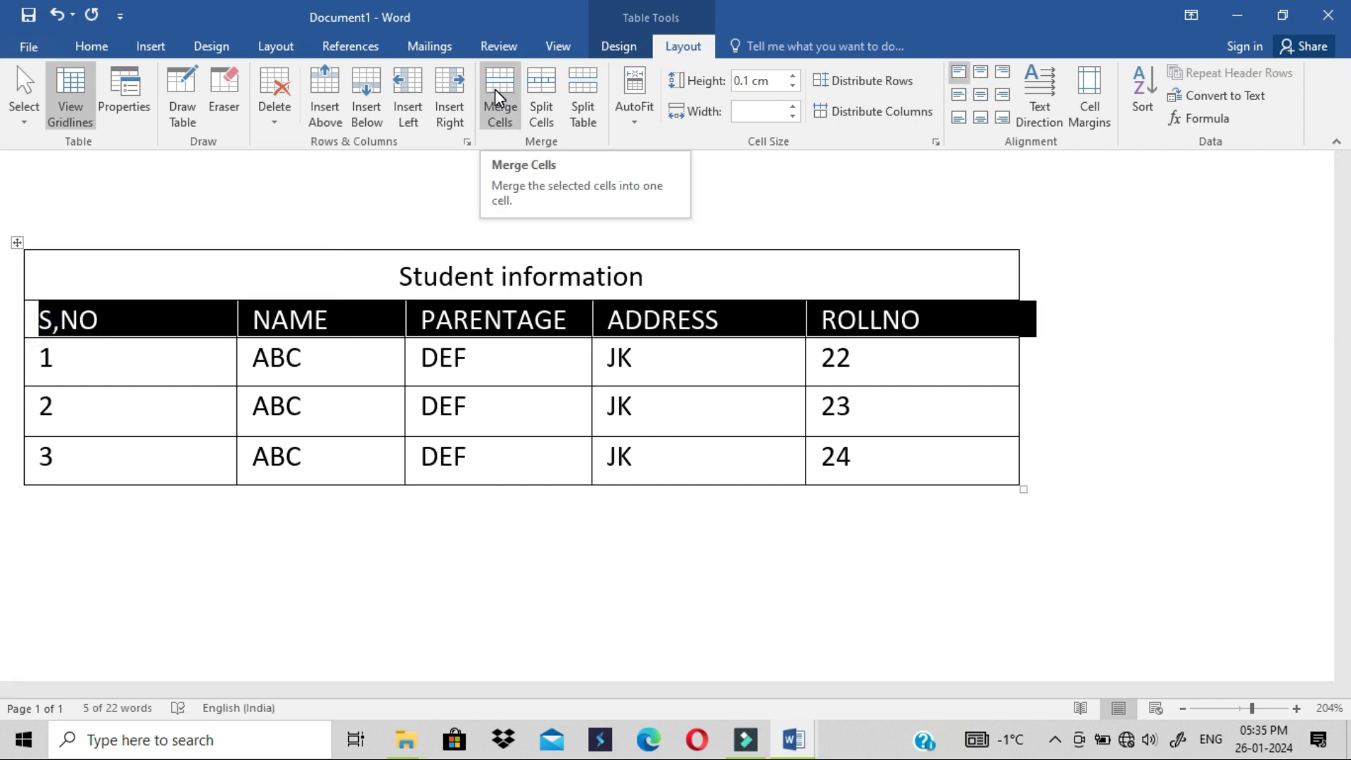
pyautogui.click(410, 192)
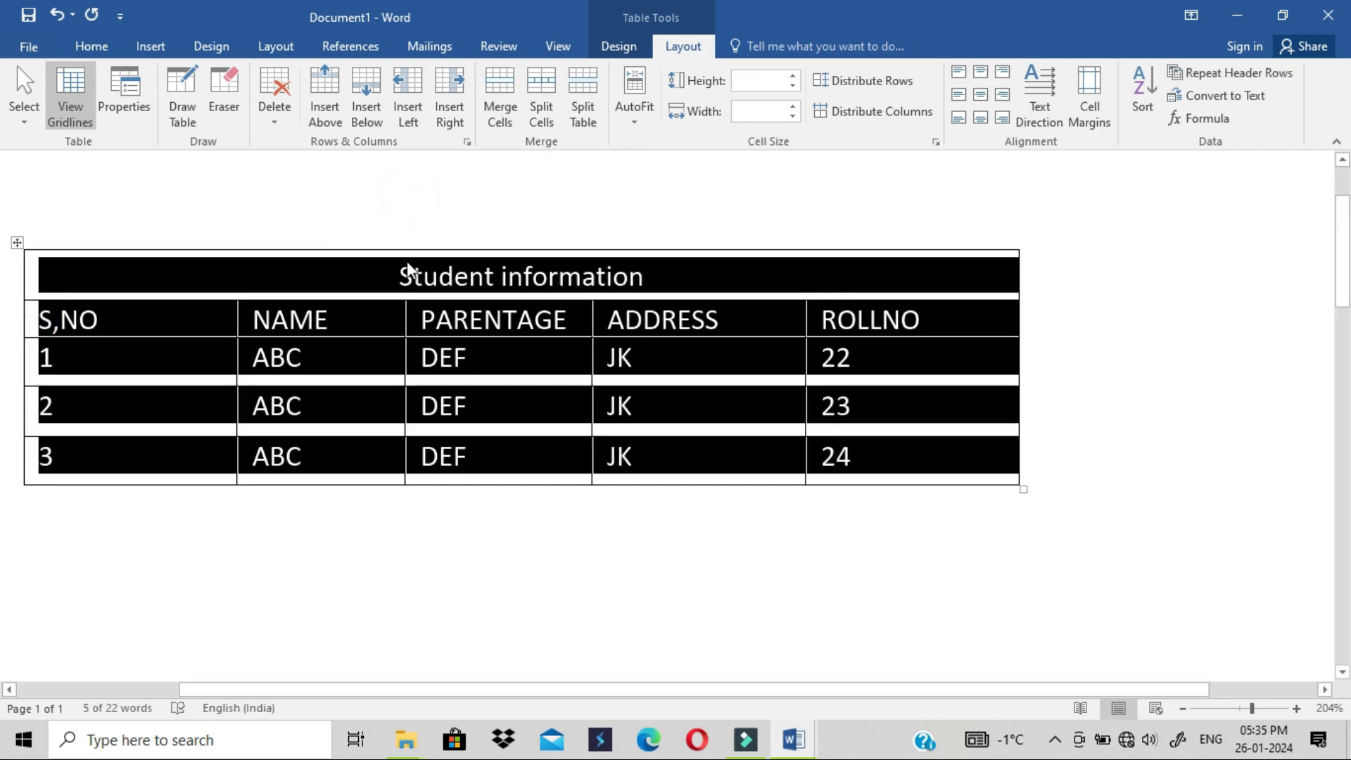
pyautogui.click(387, 262)
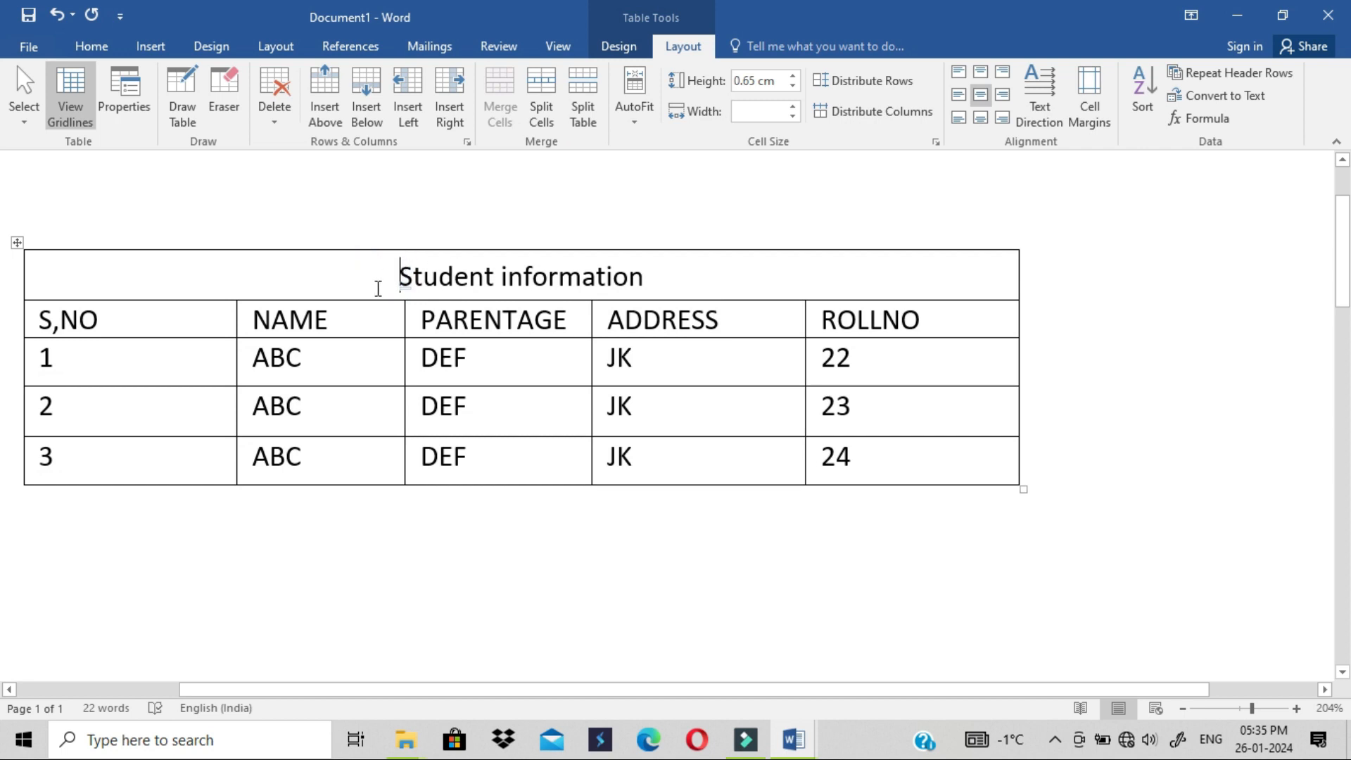
# Select the whole table and distribute its columns and rows evenly.
pyautogui.moveTo(711, 685); pyautogui.dragTo(665, 704)
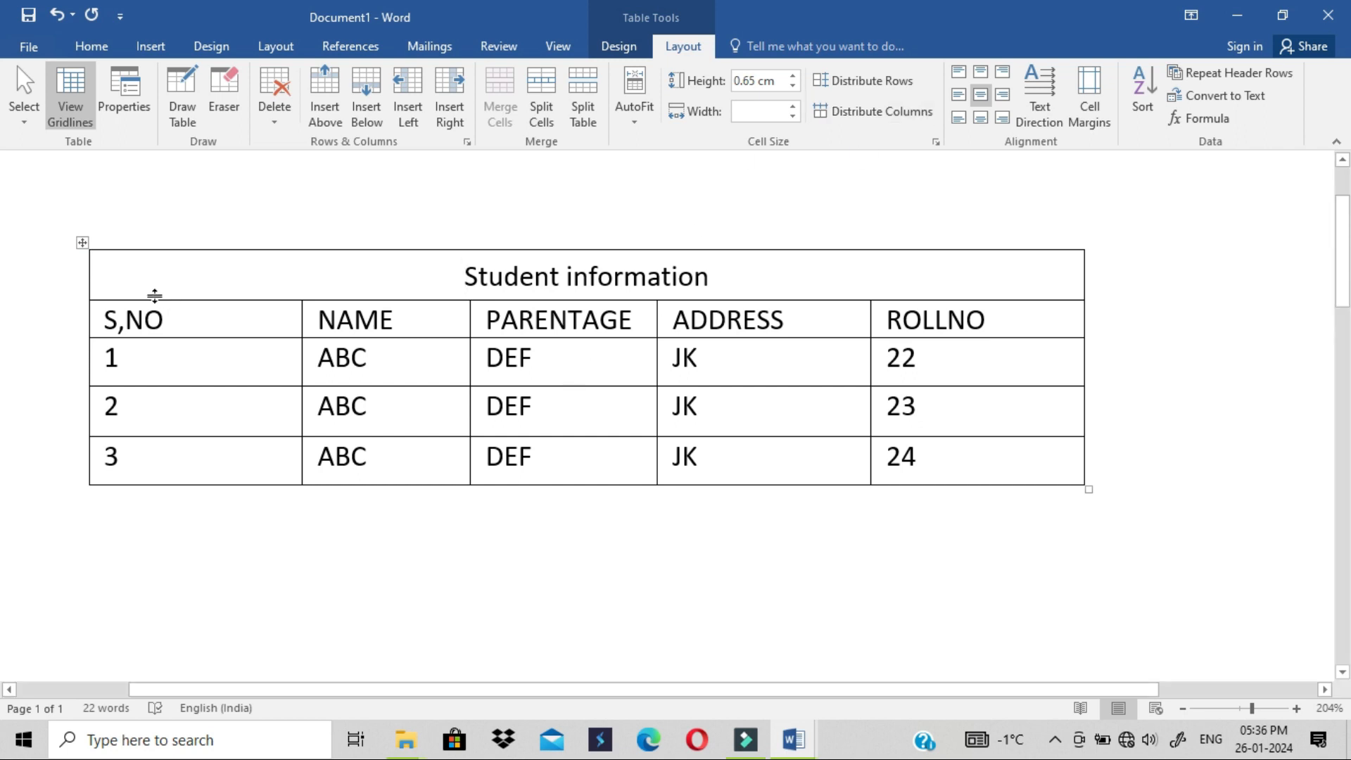
pyautogui.click(82, 241)
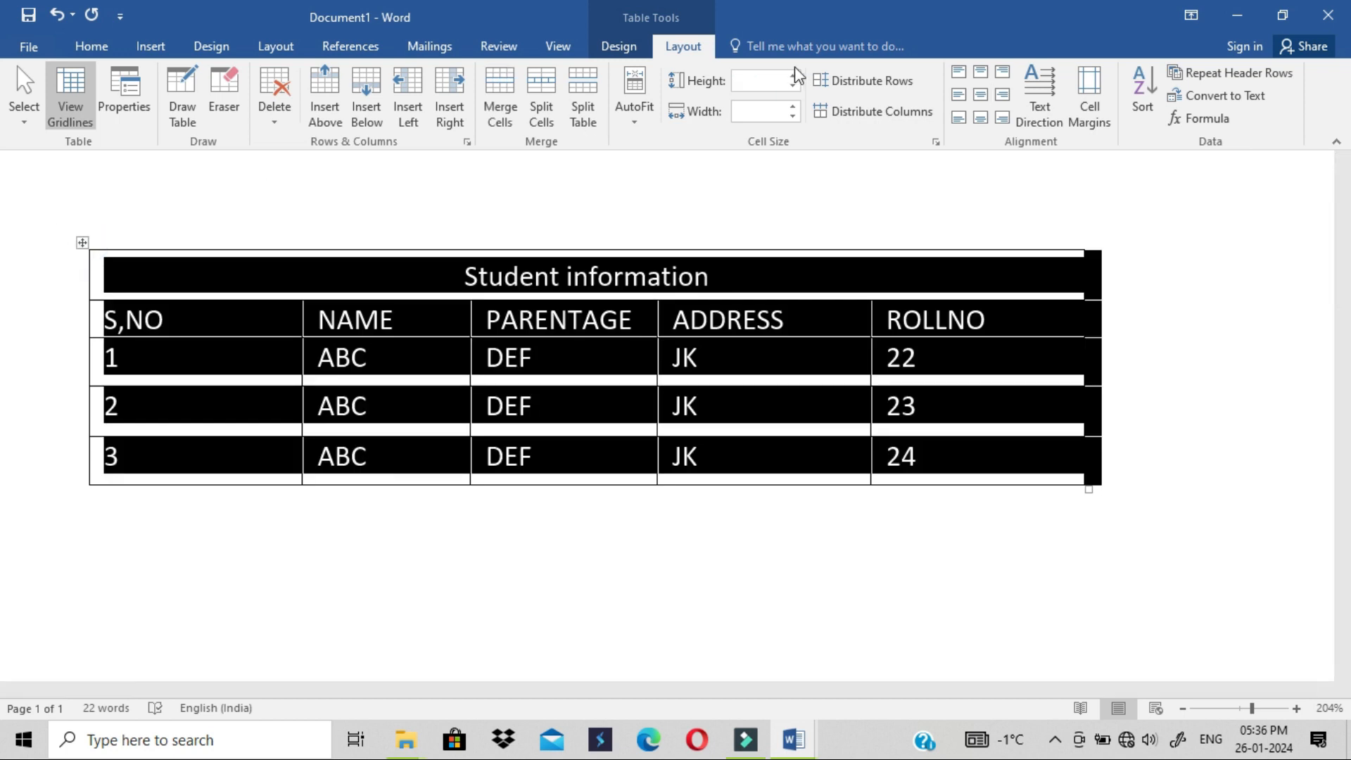
pyautogui.click(851, 110)
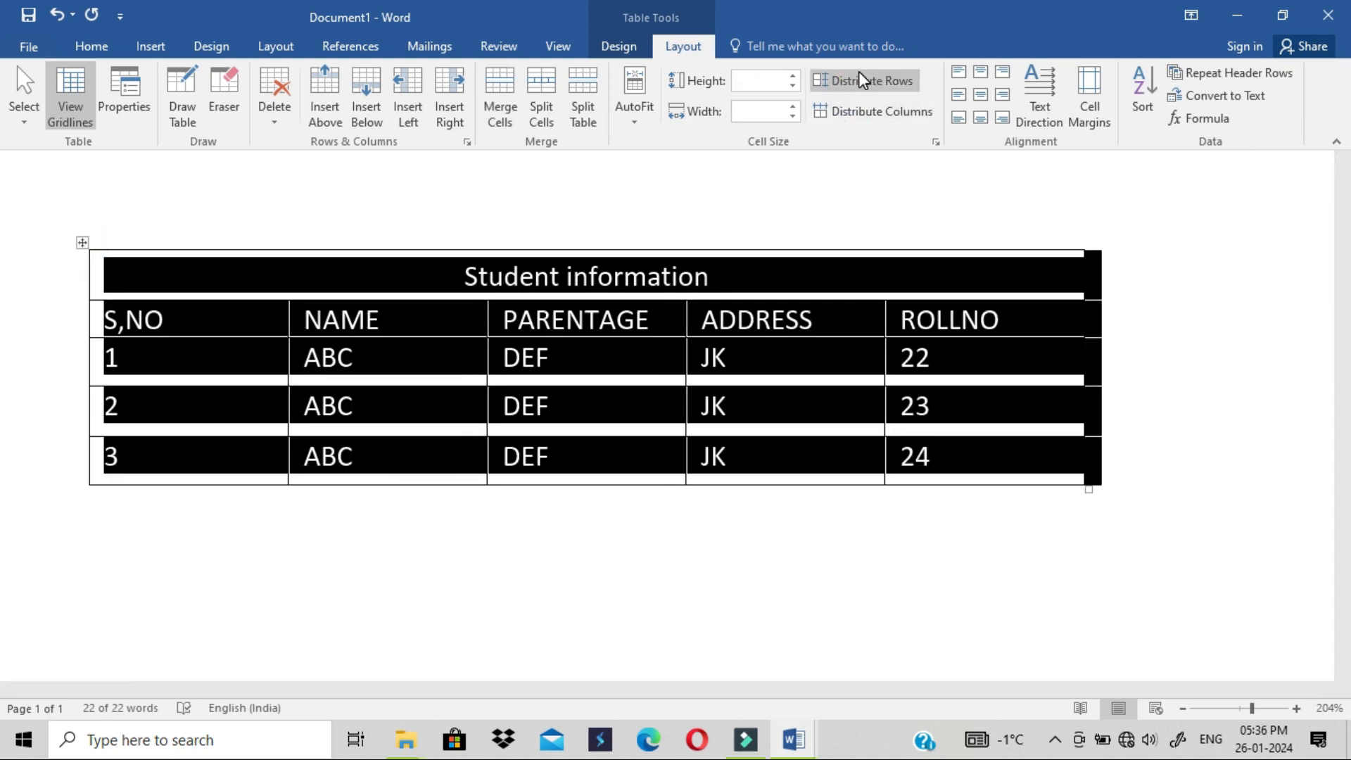
pyautogui.click(853, 83)
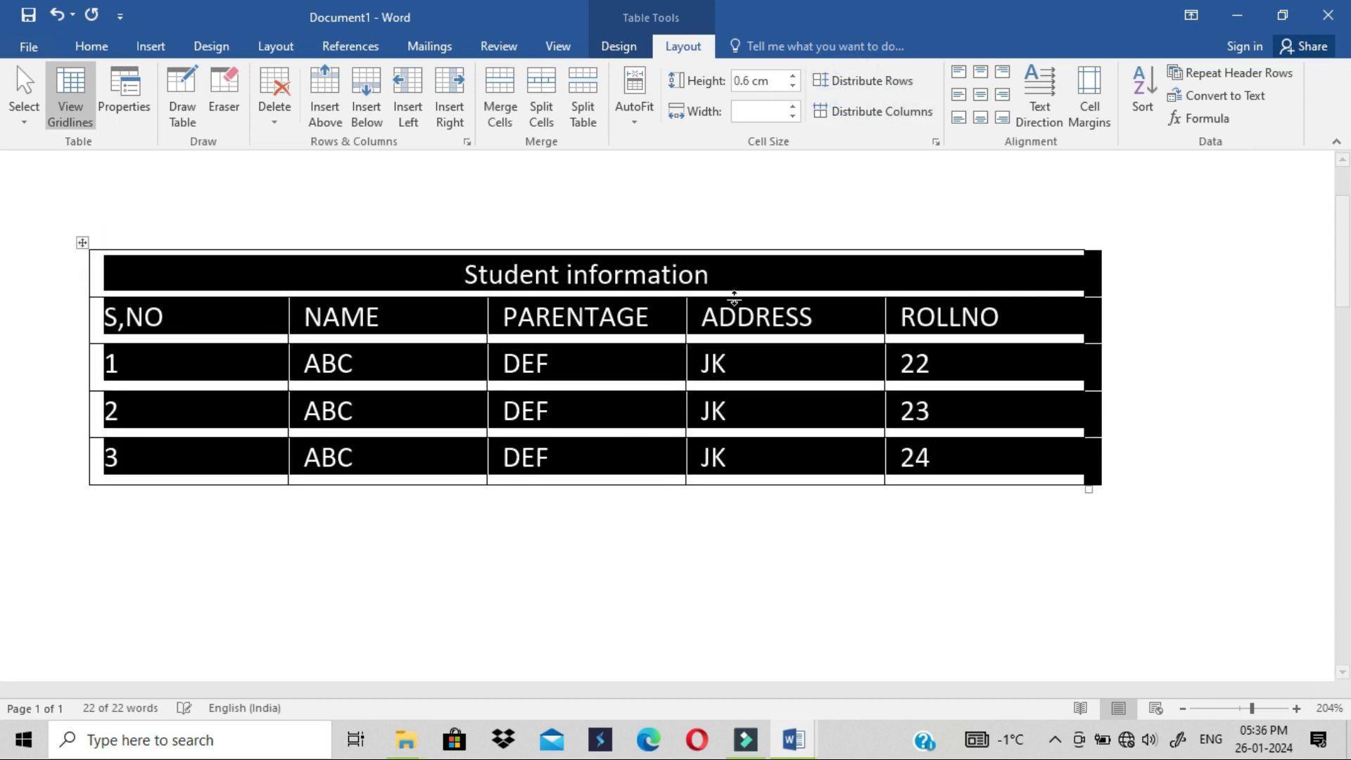
pyautogui.click(719, 364)
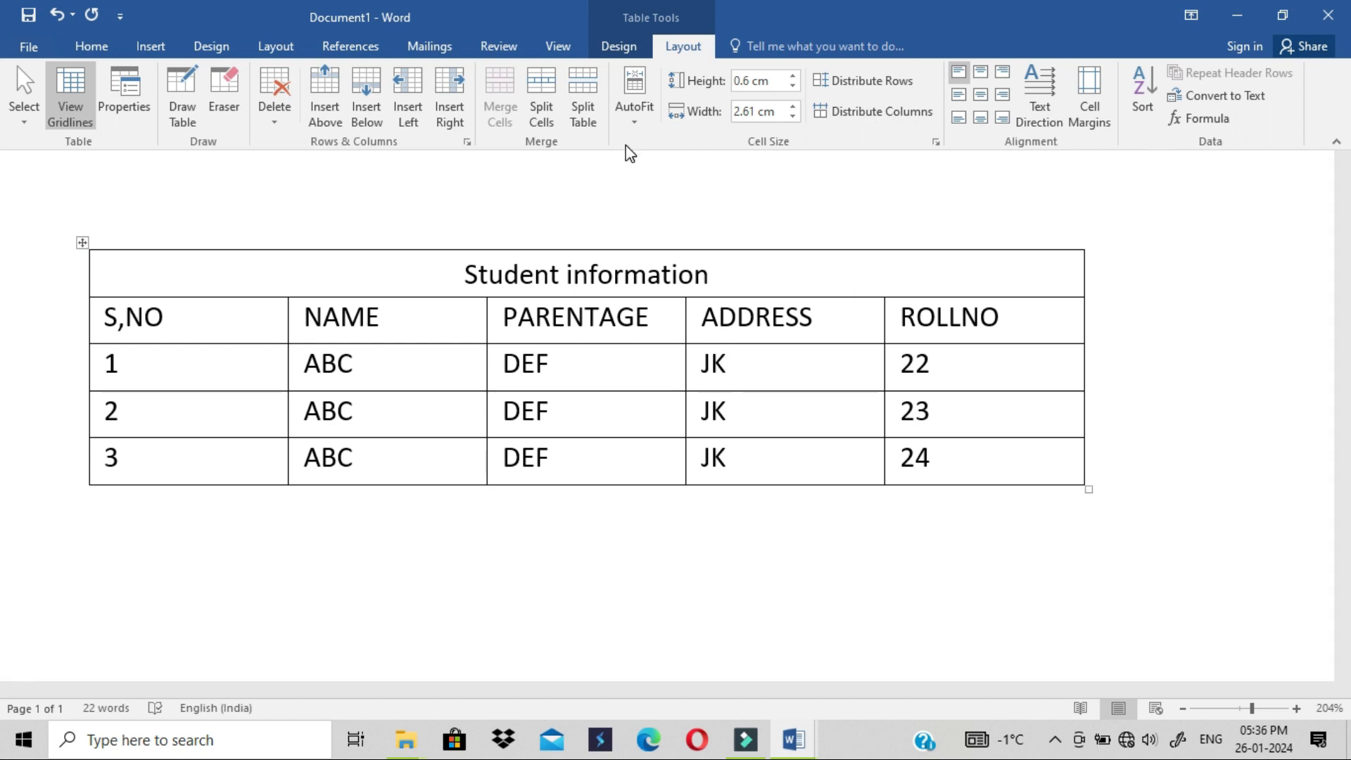
pyautogui.click(84, 46)
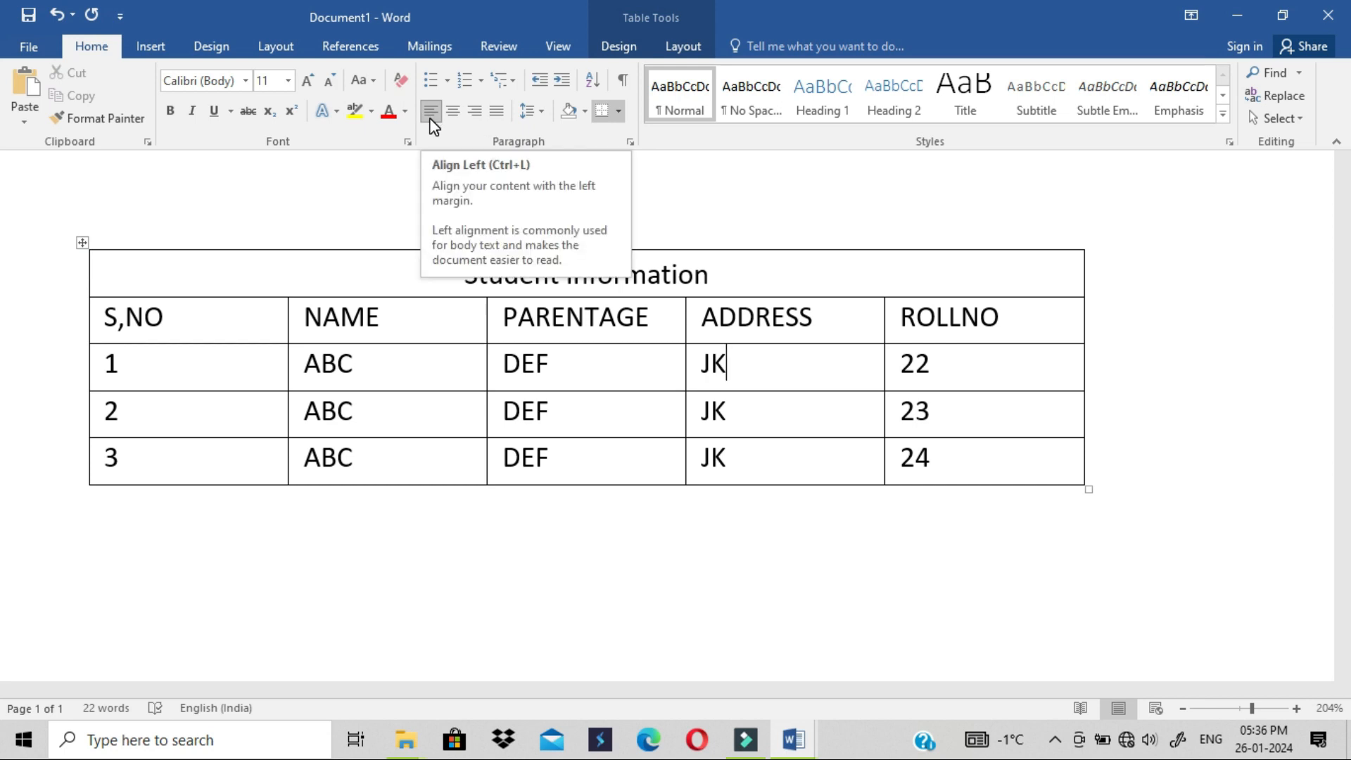
pyautogui.click(683, 46)
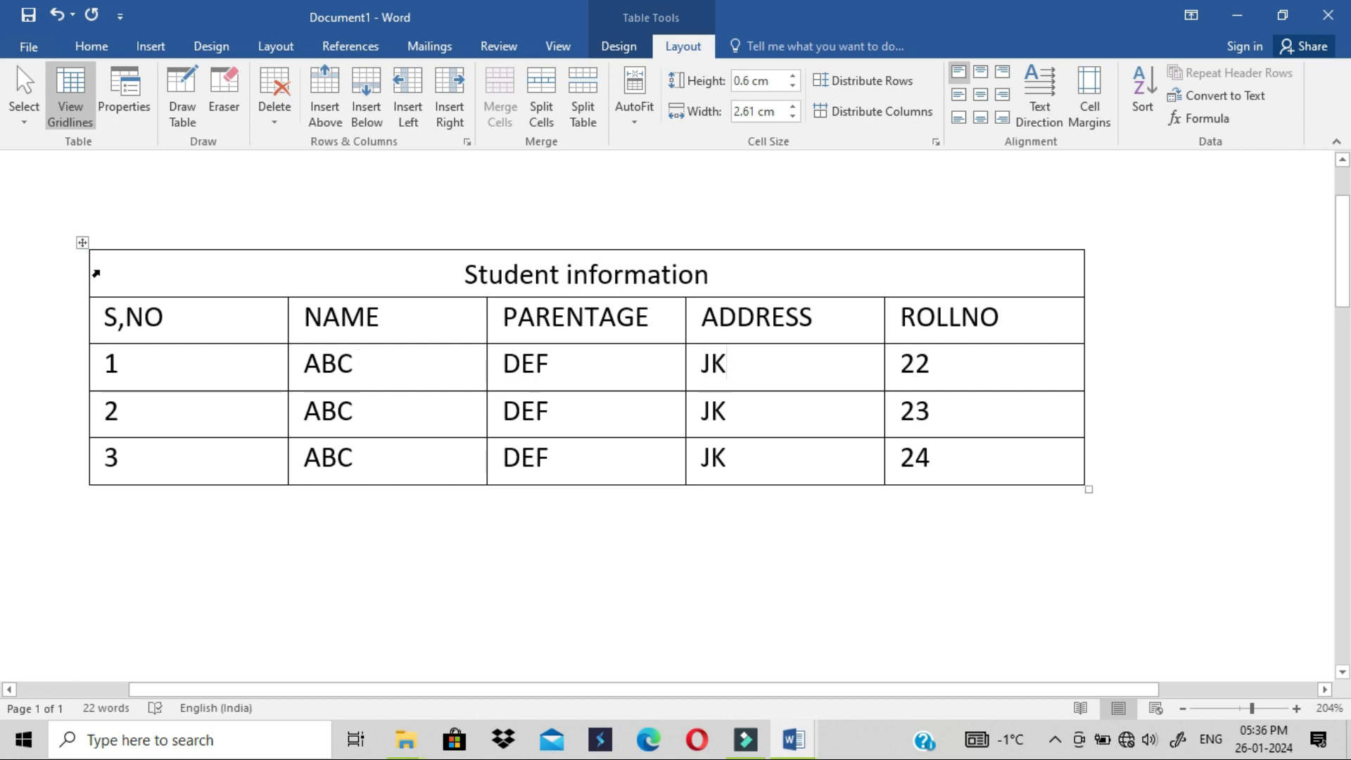
pyautogui.click(83, 241)
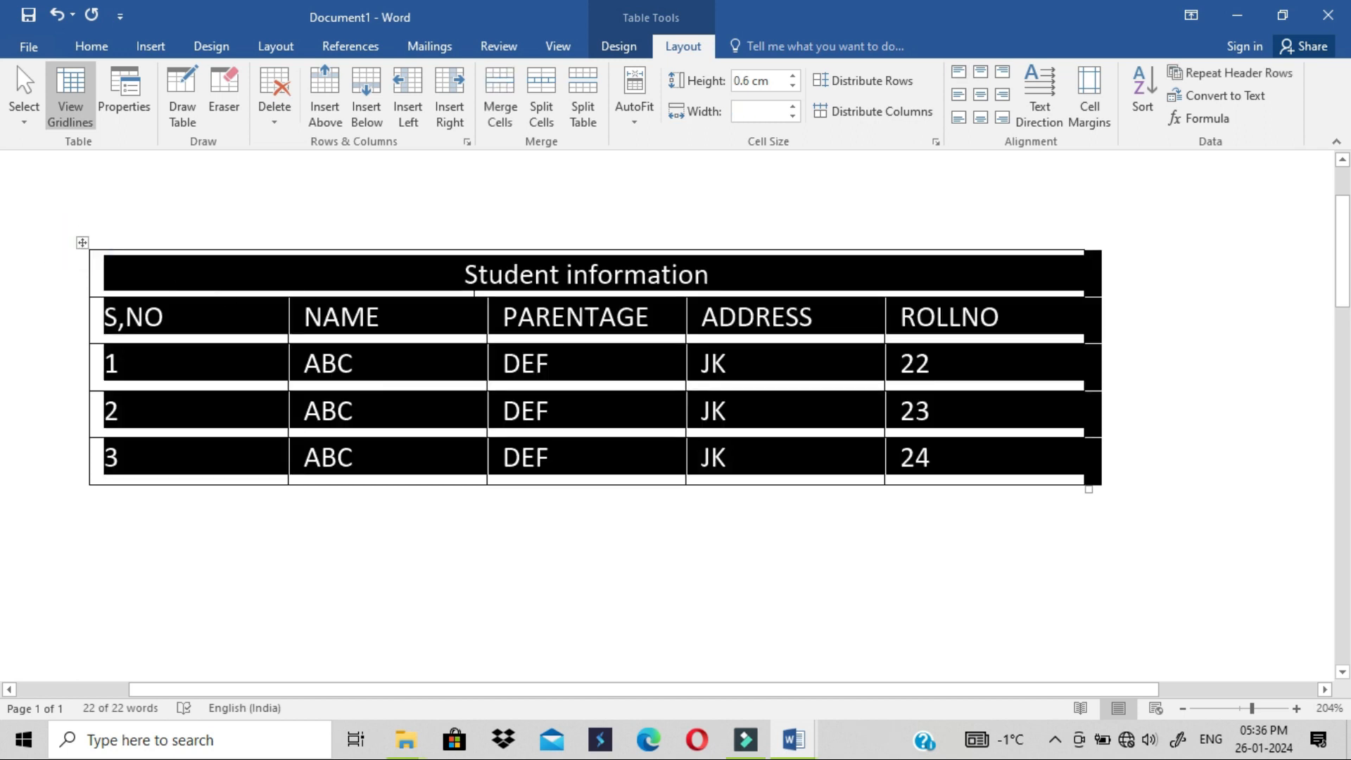
pyautogui.click(339, 314)
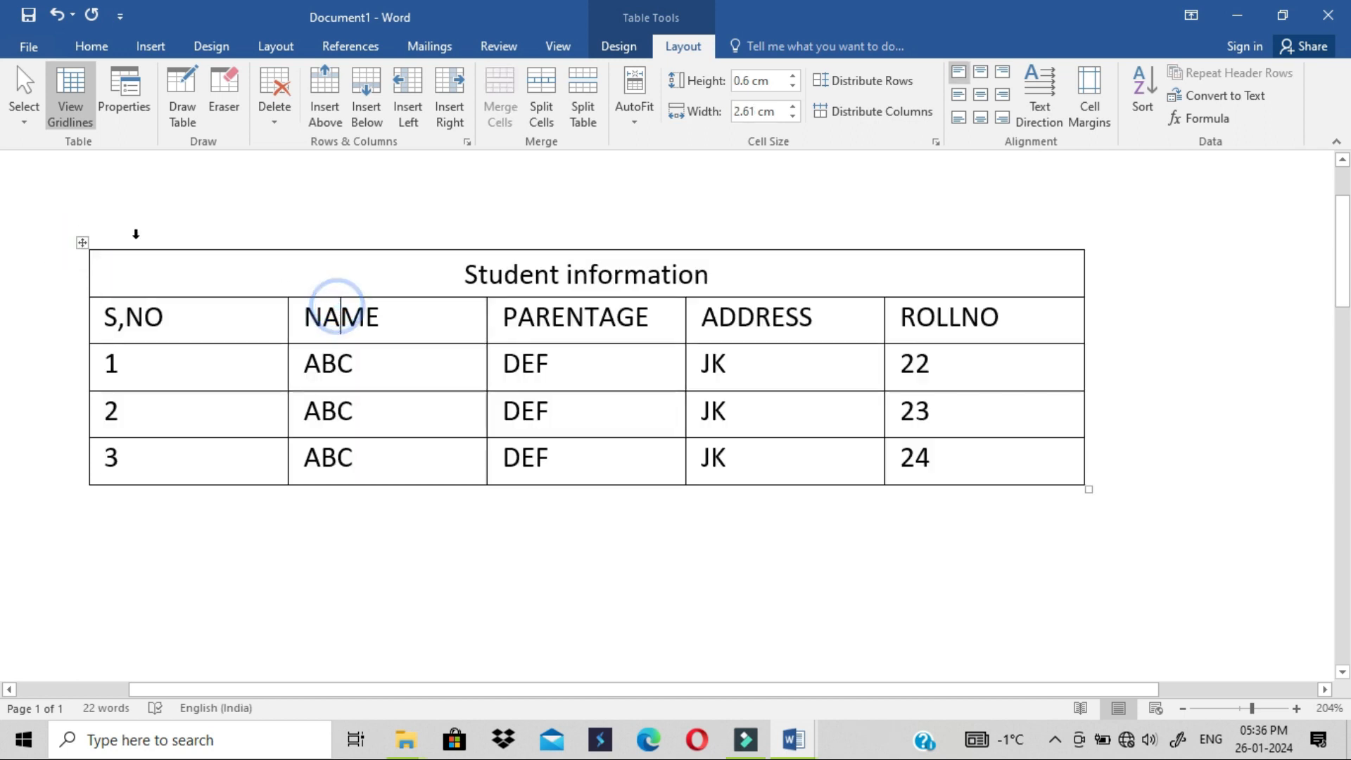
# Try the centre, bottom-centre and top-centre cell alignments on the whole table.
pyautogui.click(84, 244)
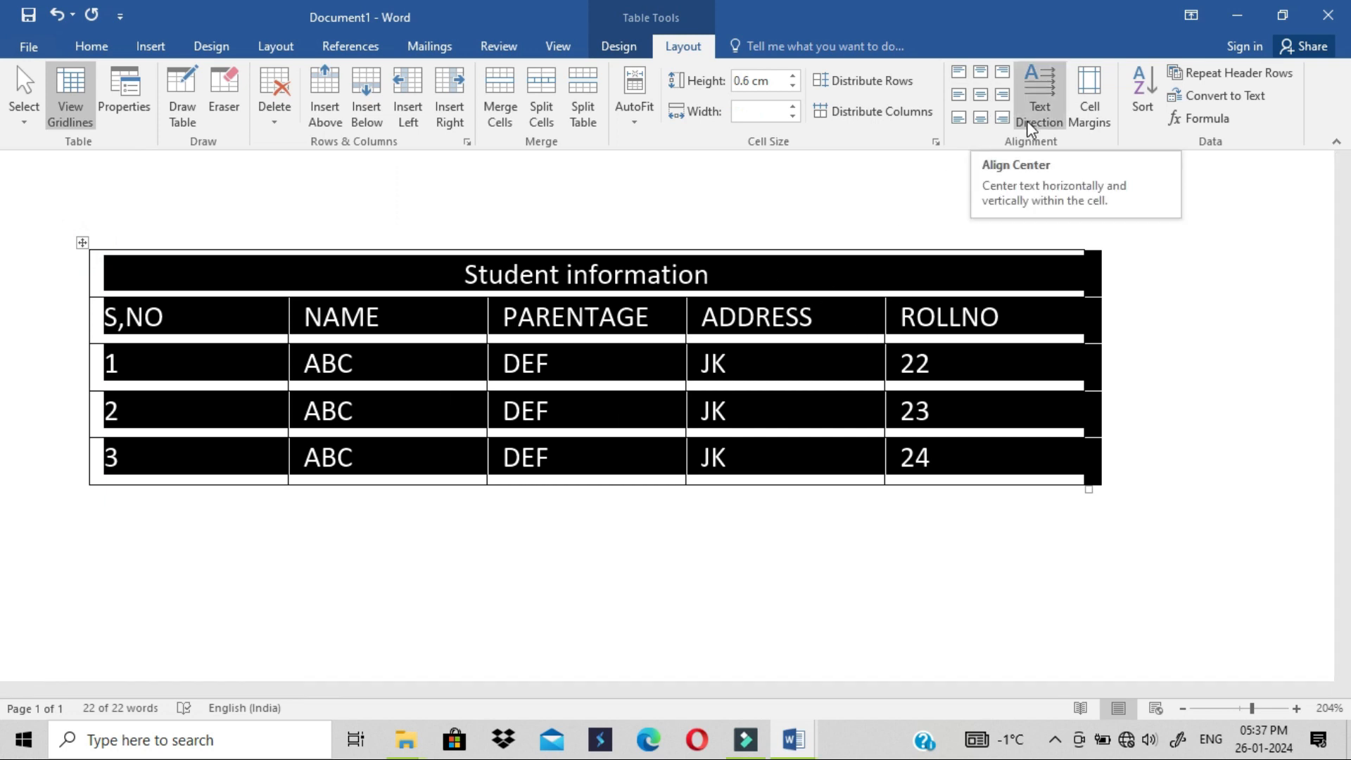
pyautogui.click(986, 93)
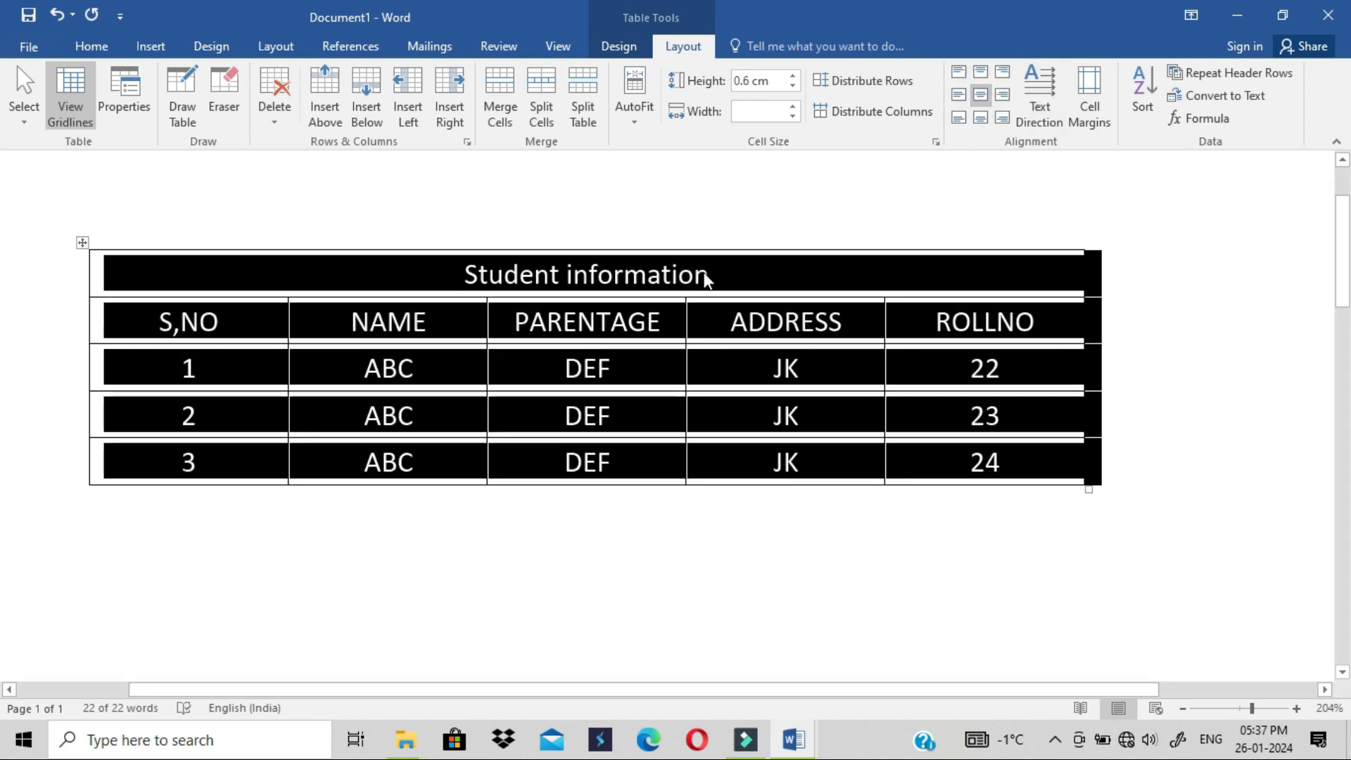
pyautogui.click(981, 119)
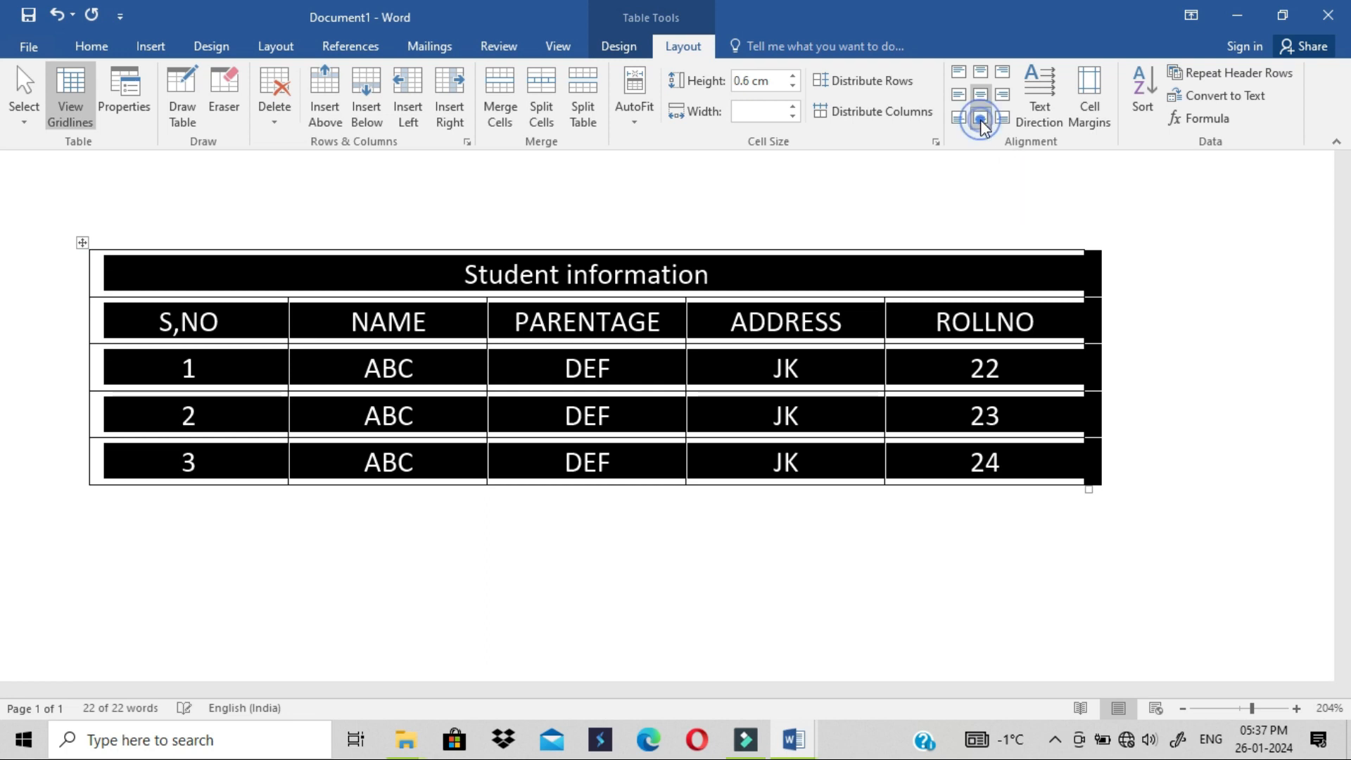
pyautogui.click(982, 67)
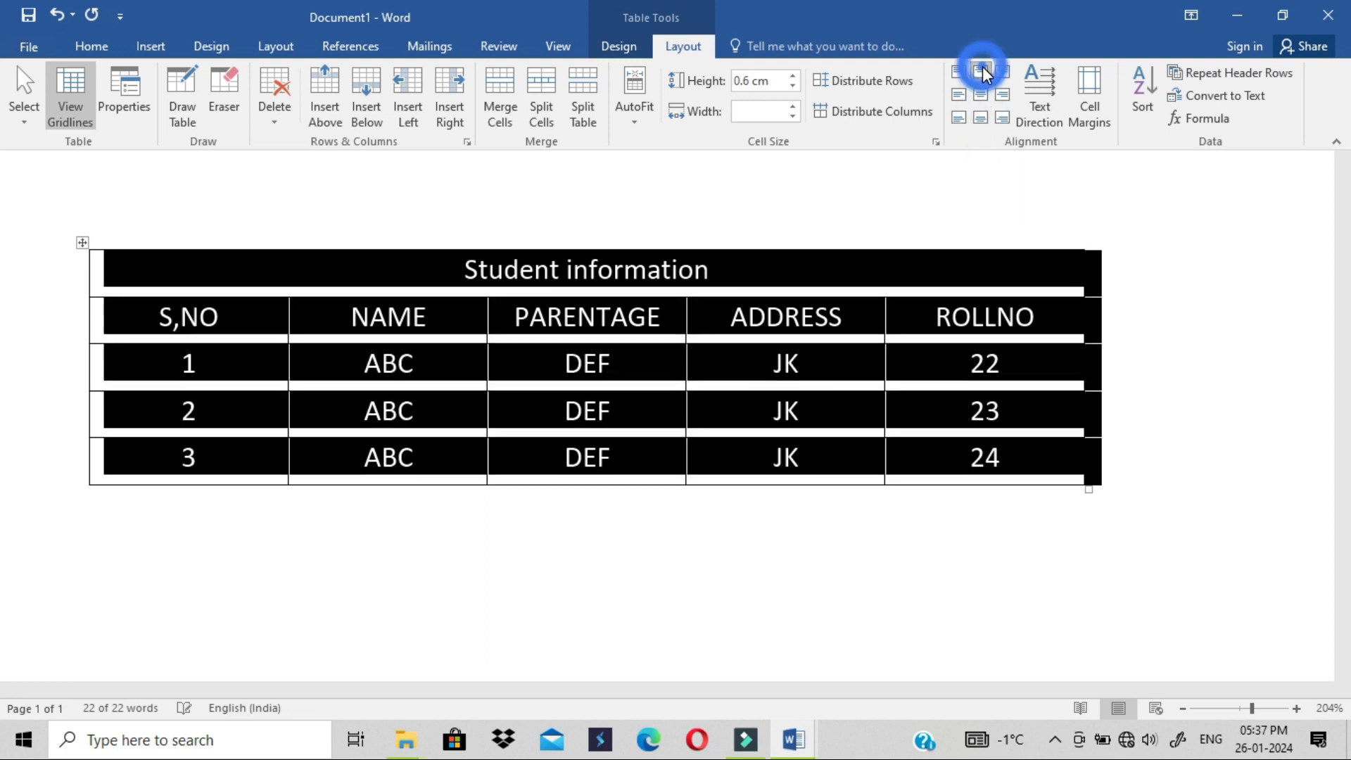
pyautogui.click(941, 209)
pyautogui.click(843, 315)
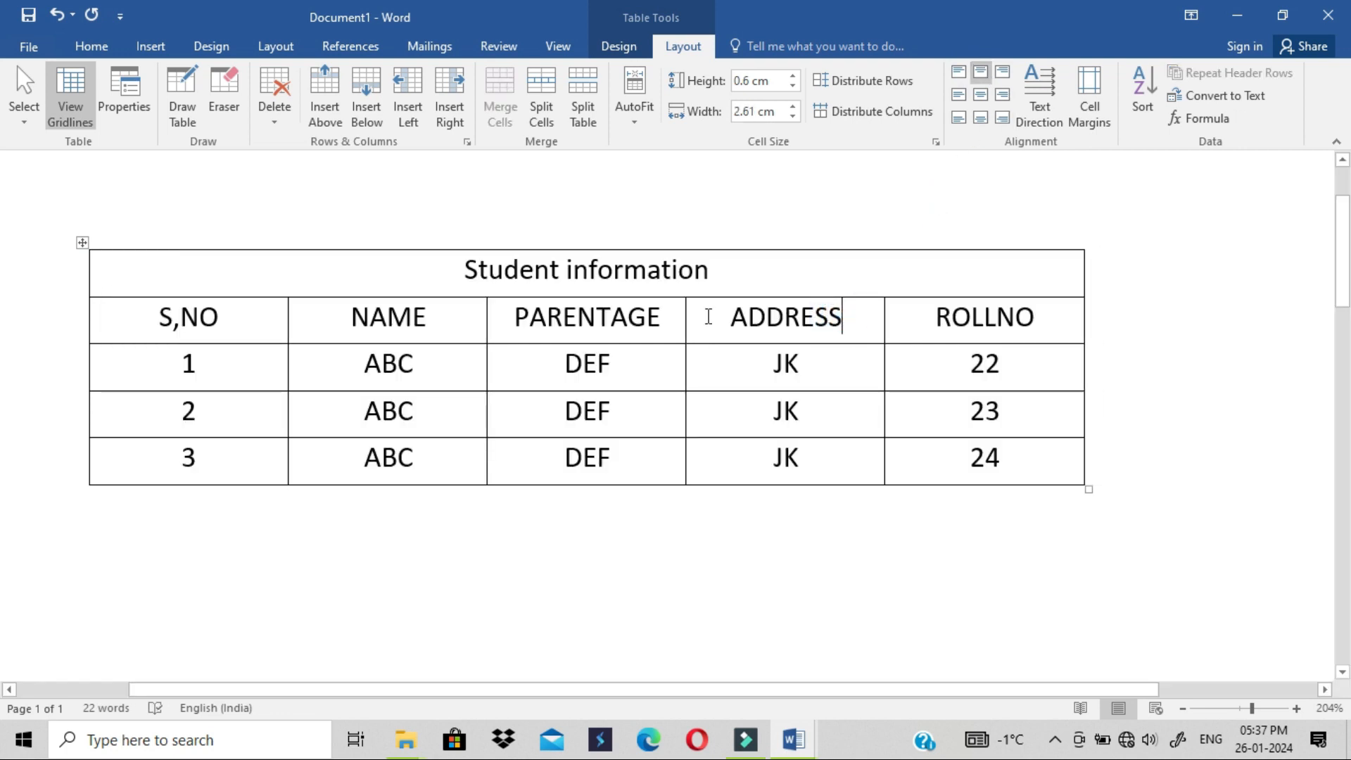
# Align the text of every table cell to the centre, both horizontally and vertically.
pyautogui.click(82, 242)
pyautogui.click(980, 95)
pyautogui.click(750, 311)
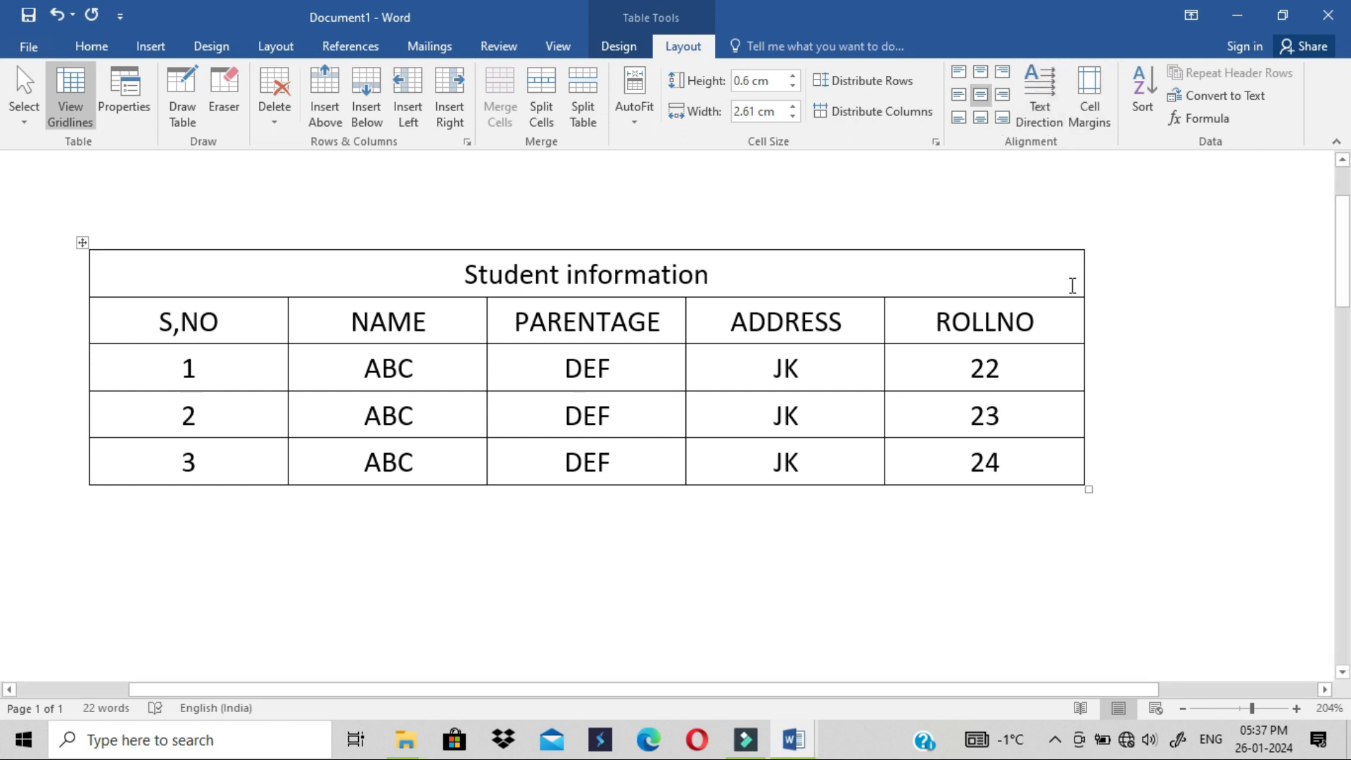
# Insert a new column to the right of the ROLLNO column.
pyautogui.click(1070, 327)
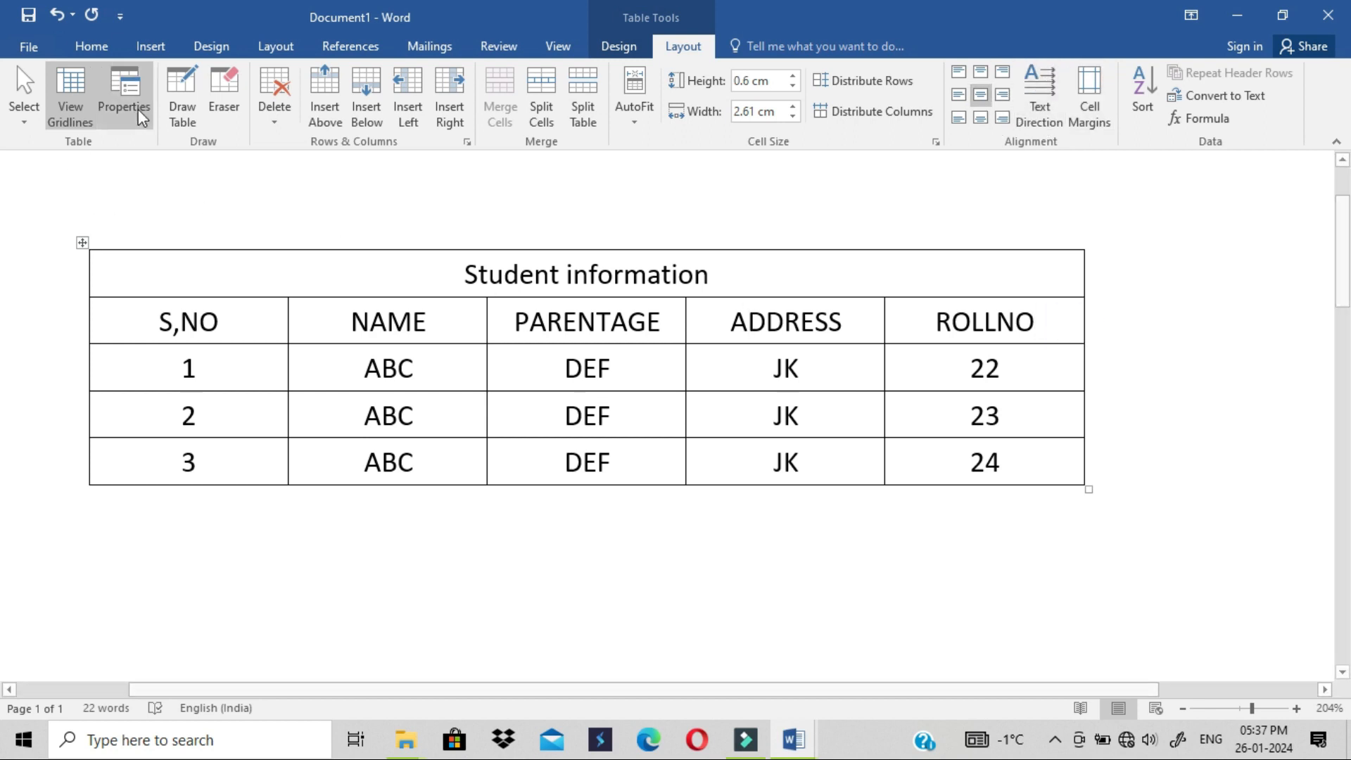
pyautogui.click(448, 112)
pyautogui.click(1137, 322)
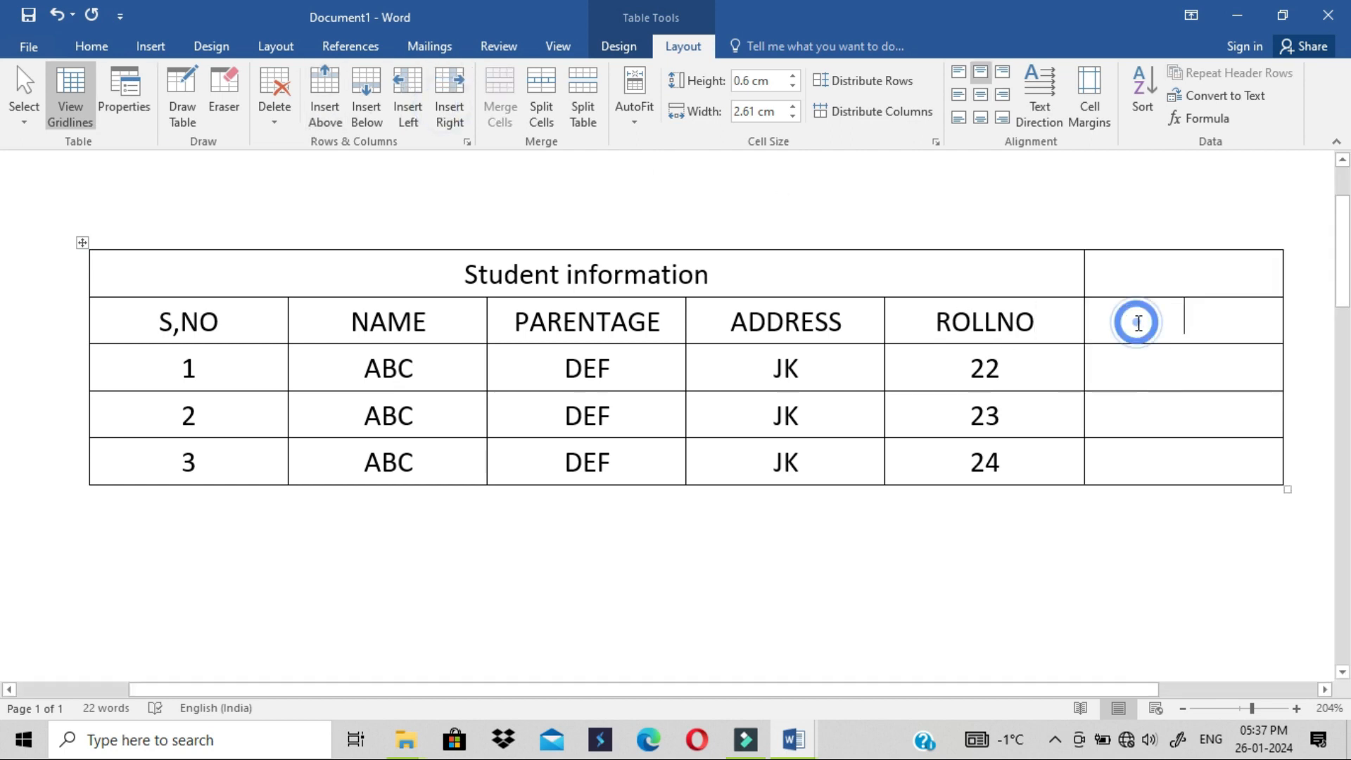
pyautogui.click(1148, 280)
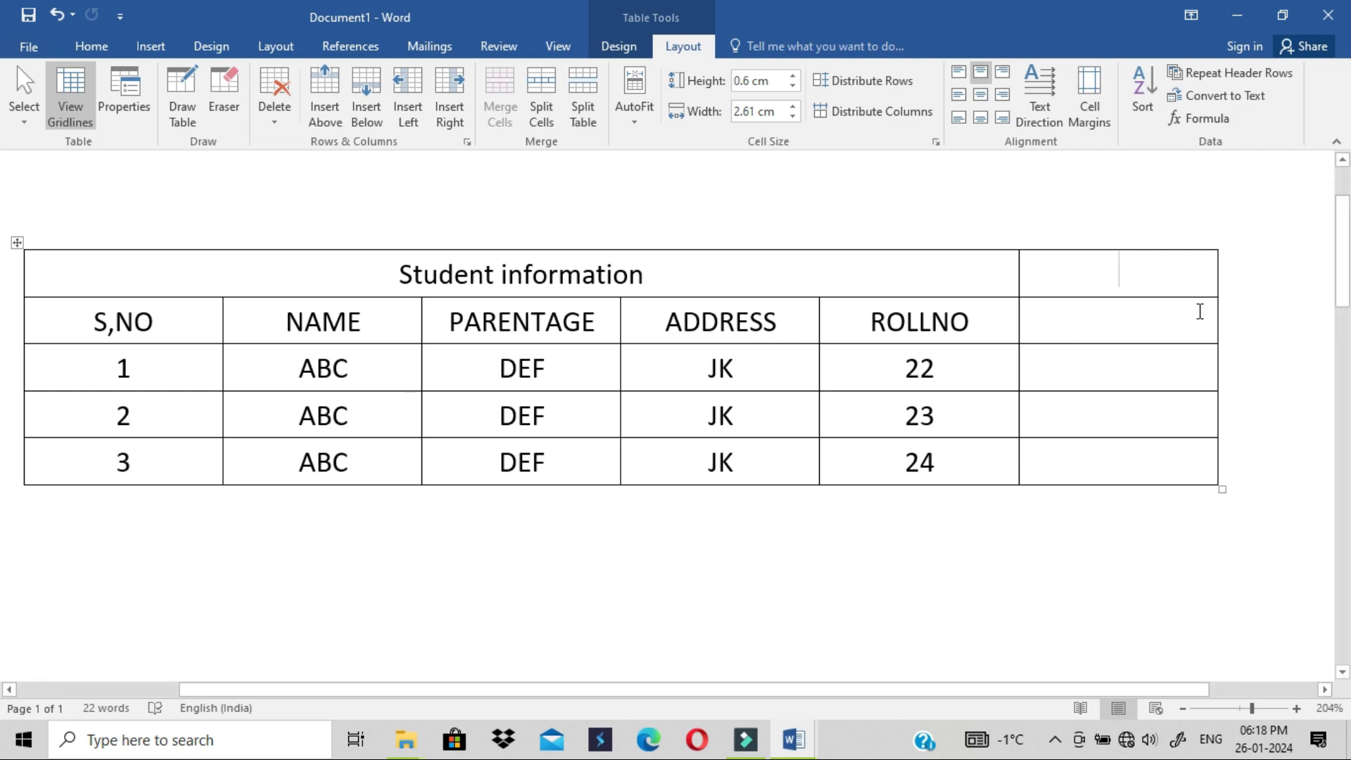
# Merge the new column's four cells below its top cell and enter LUNCH in the merged cell.
pyautogui.moveTo(1154, 320); pyautogui.dragTo(1138, 479)
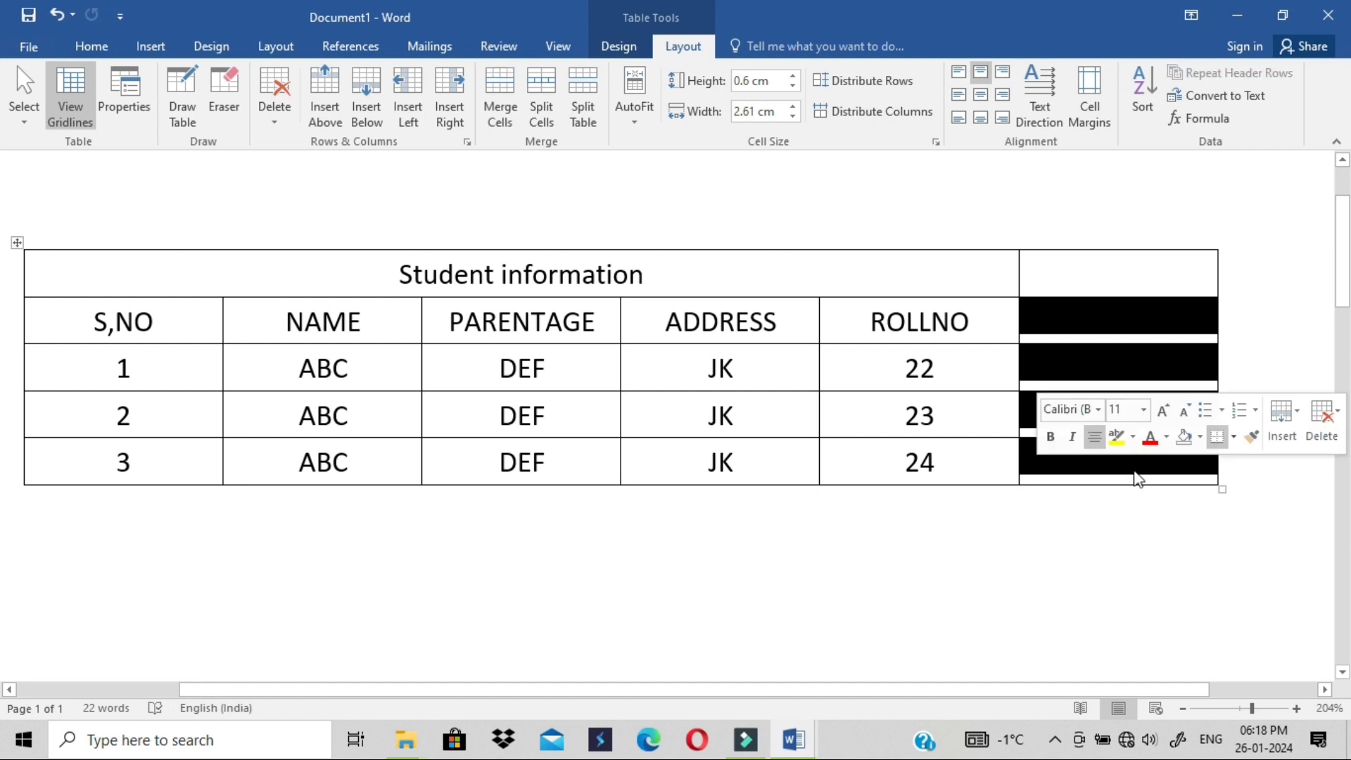
pyautogui.click(496, 106)
pyautogui.click(1067, 390)
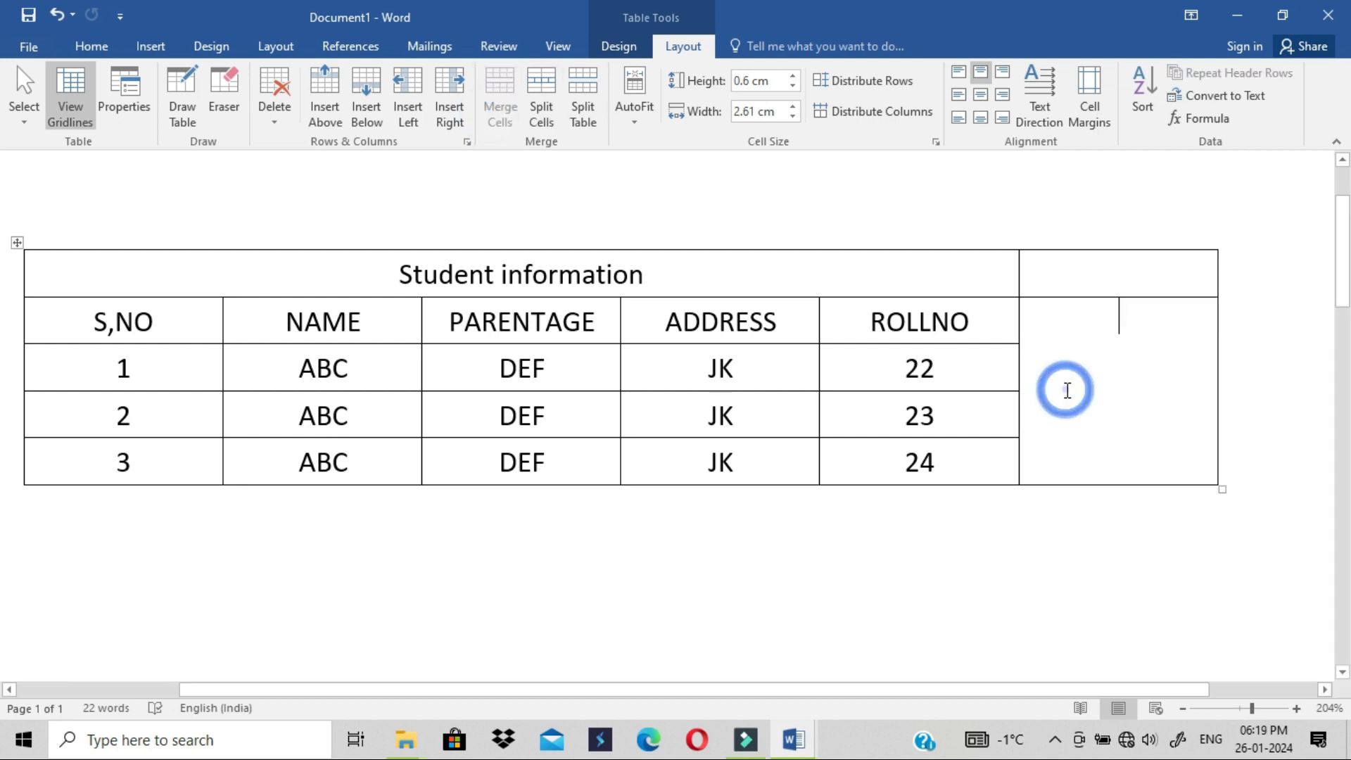
pyautogui.write('LUNCH')
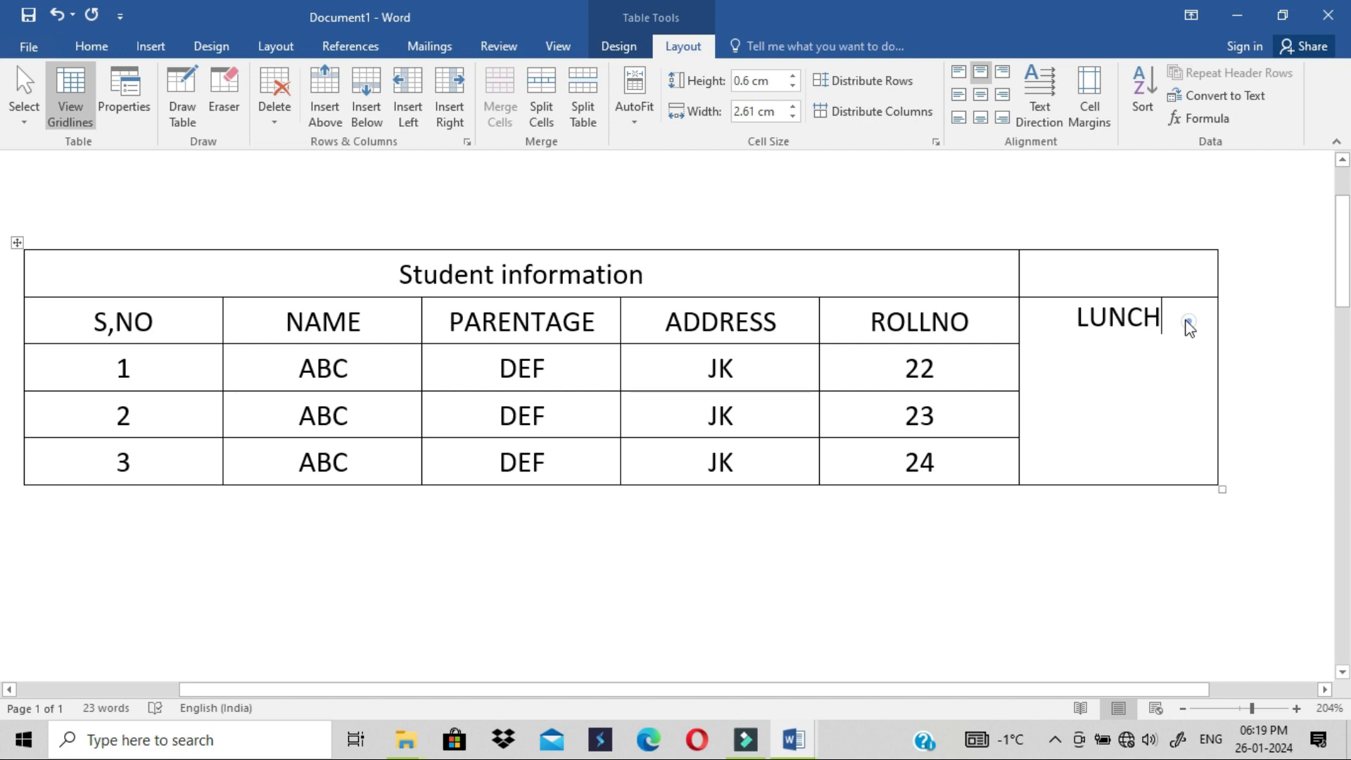
# Centre LUNCH in its merged cell and rotate the text direction so it reads vertically from bottom to top.
pyautogui.moveTo(1184, 323); pyautogui.dragTo(1069, 329)
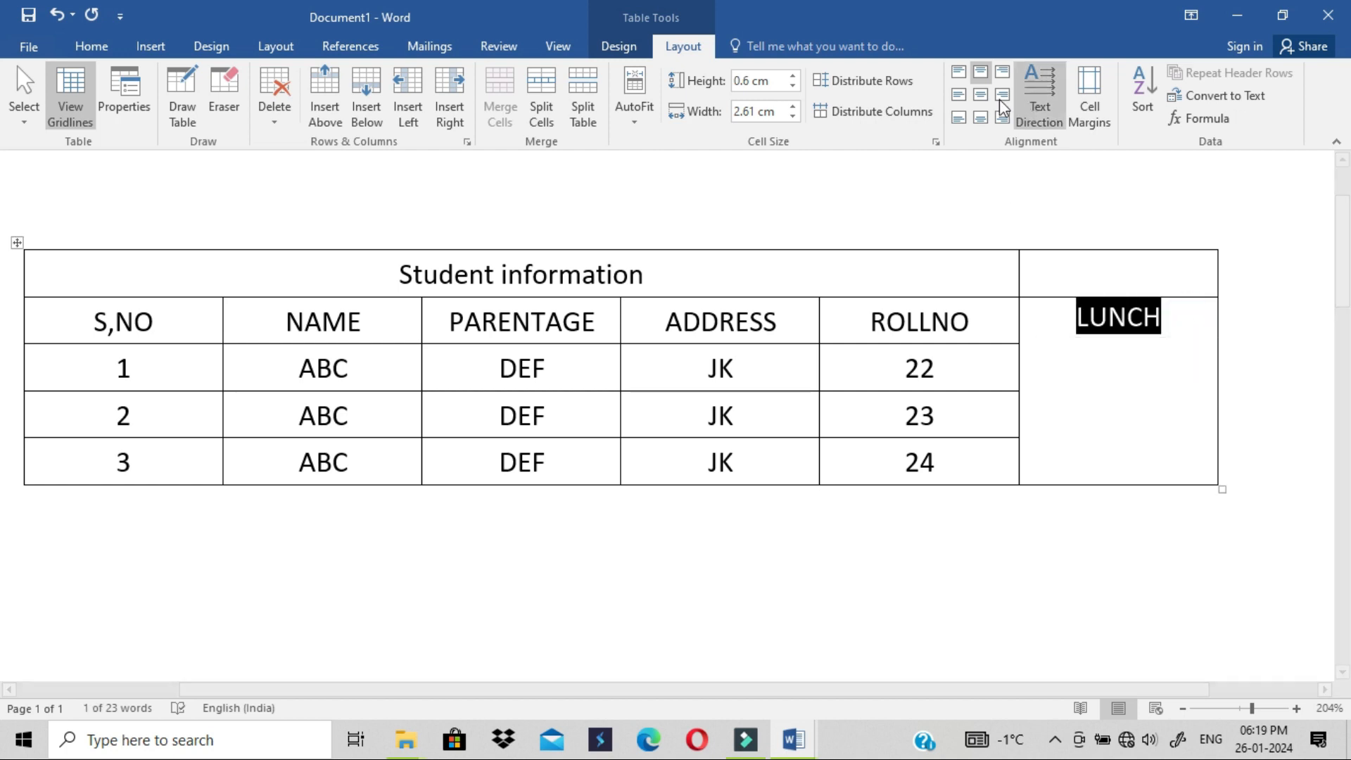
pyautogui.click(981, 93)
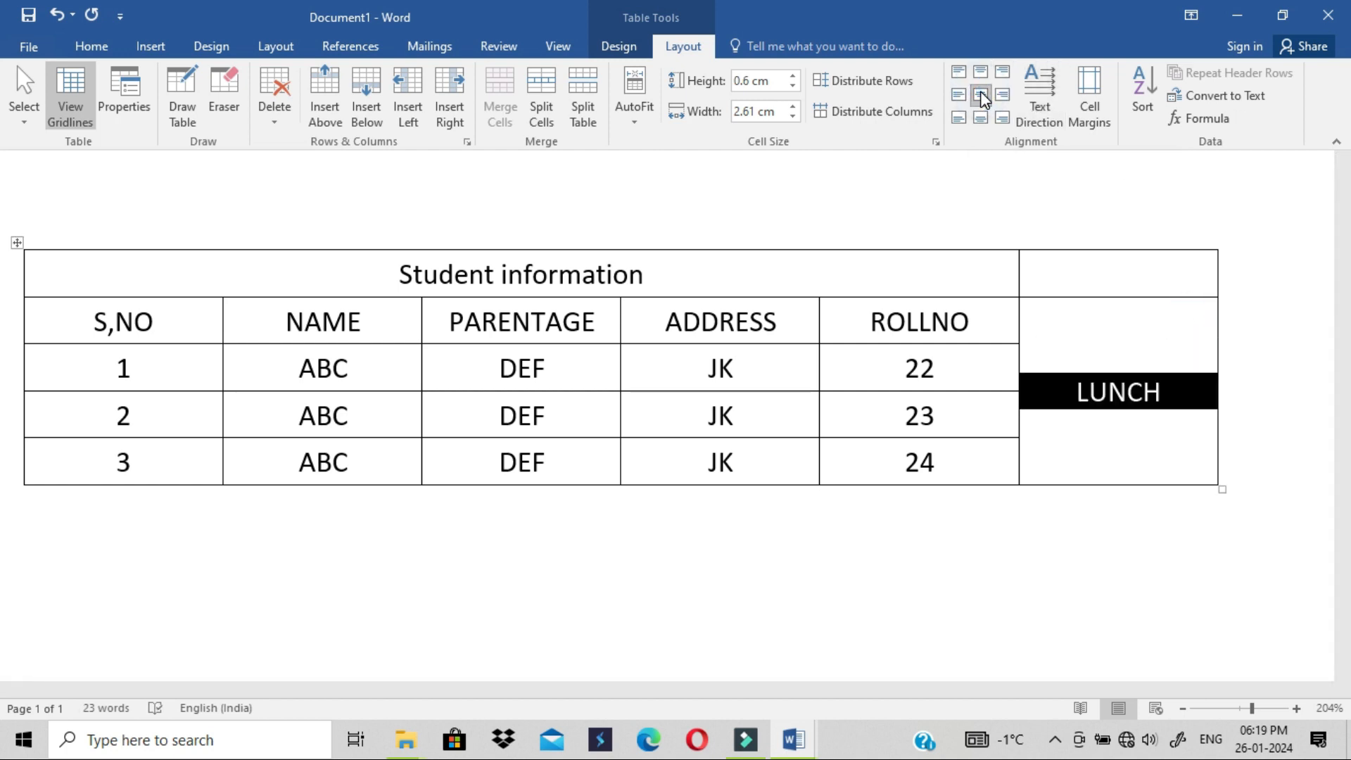
pyautogui.click(1036, 100)
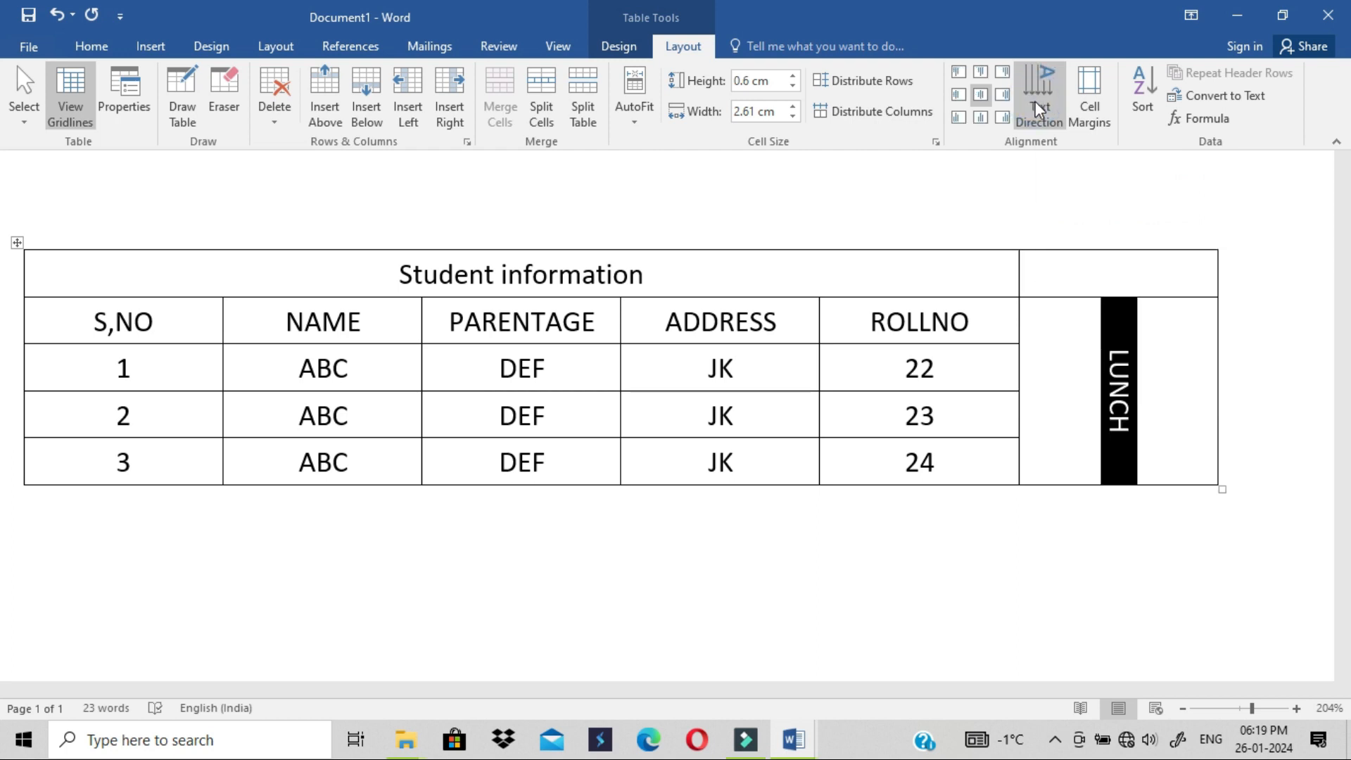
pyautogui.click(1035, 106)
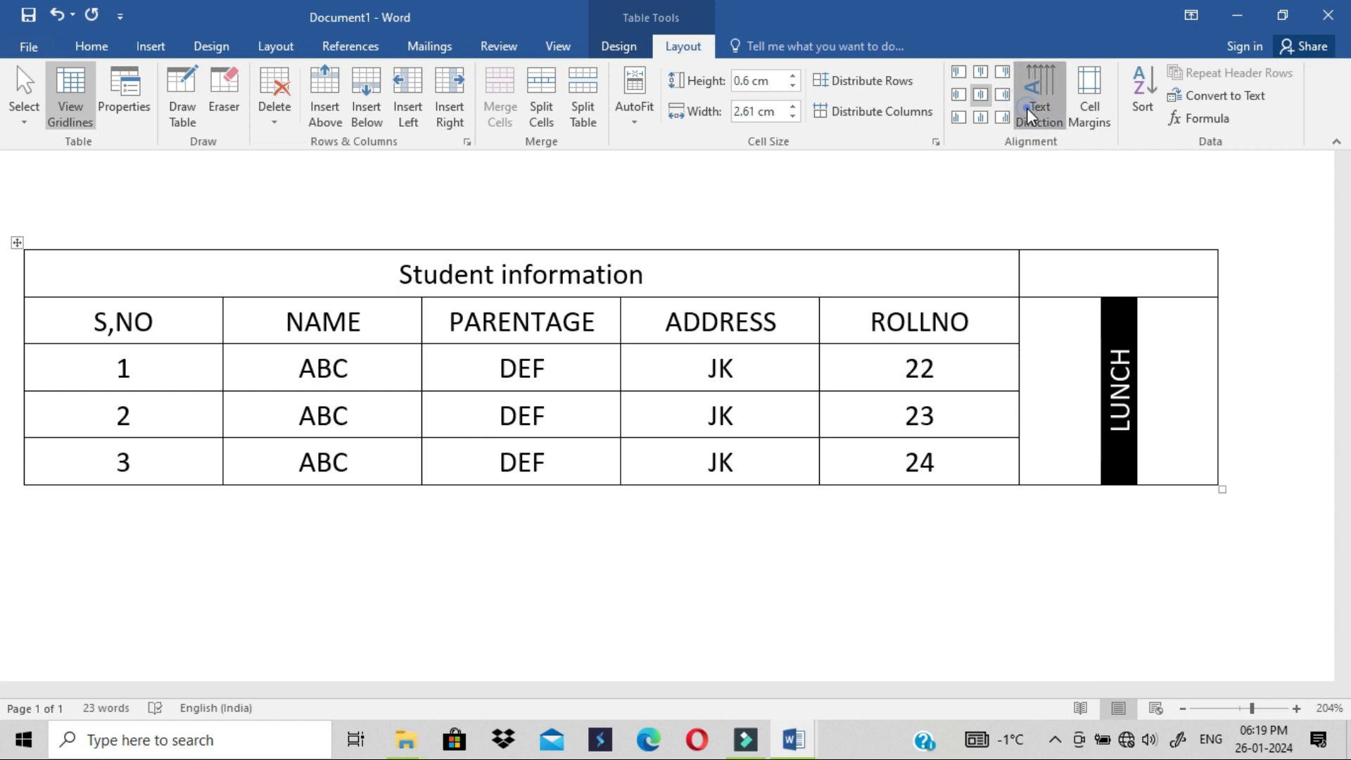
# Change the text direction of LUNCH in the merged cell so it reads vertically from top to bottom.
pyautogui.click(1027, 107)
pyautogui.click(1027, 107)
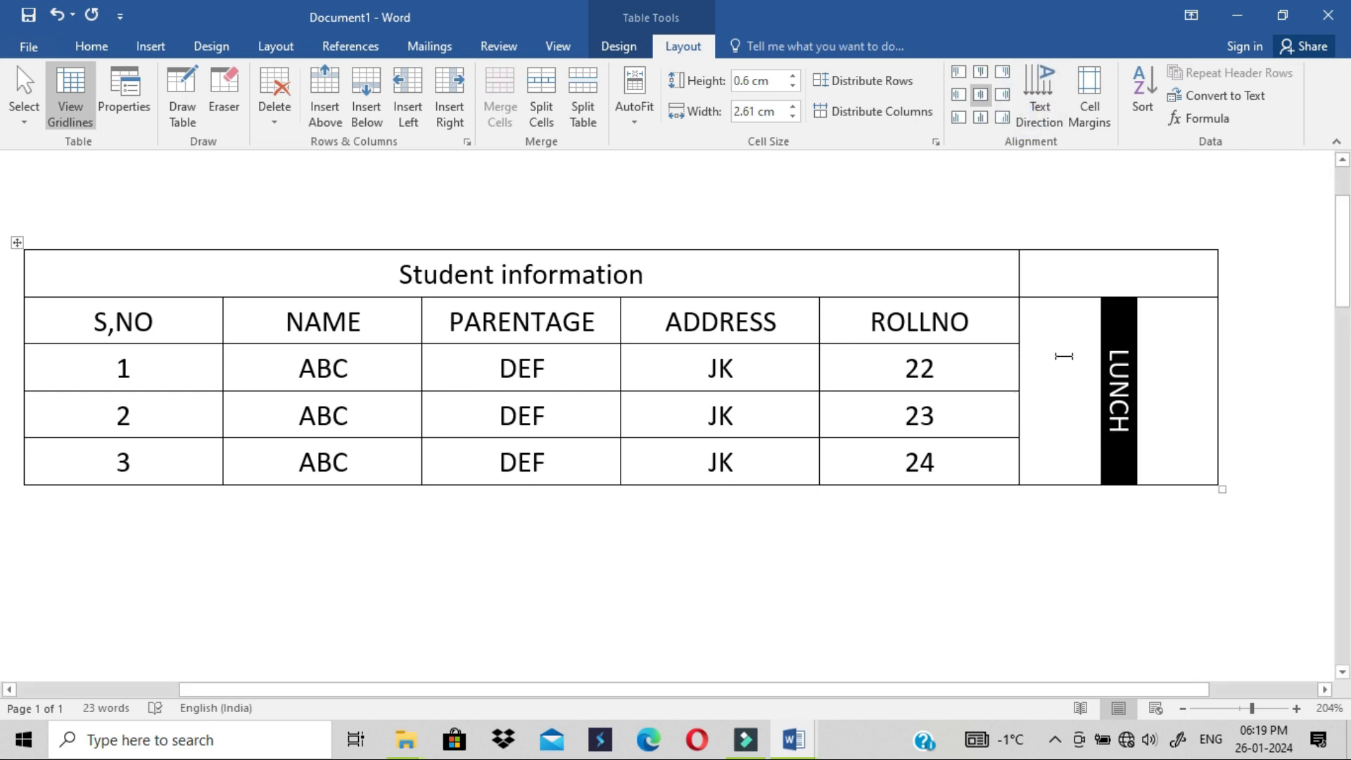
pyautogui.click(1074, 346)
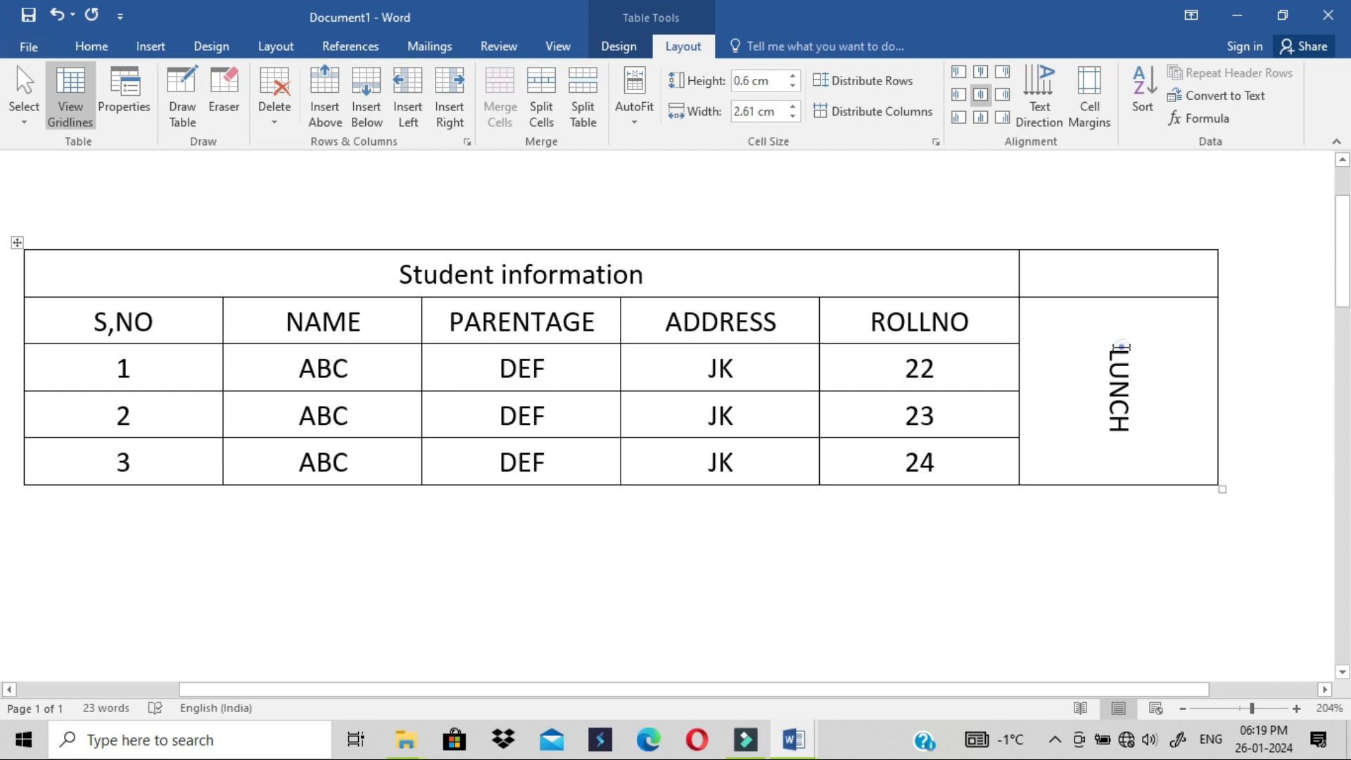
pyautogui.moveTo(1119, 345); pyautogui.dragTo(1125, 432)
pyautogui.click(1070, 337)
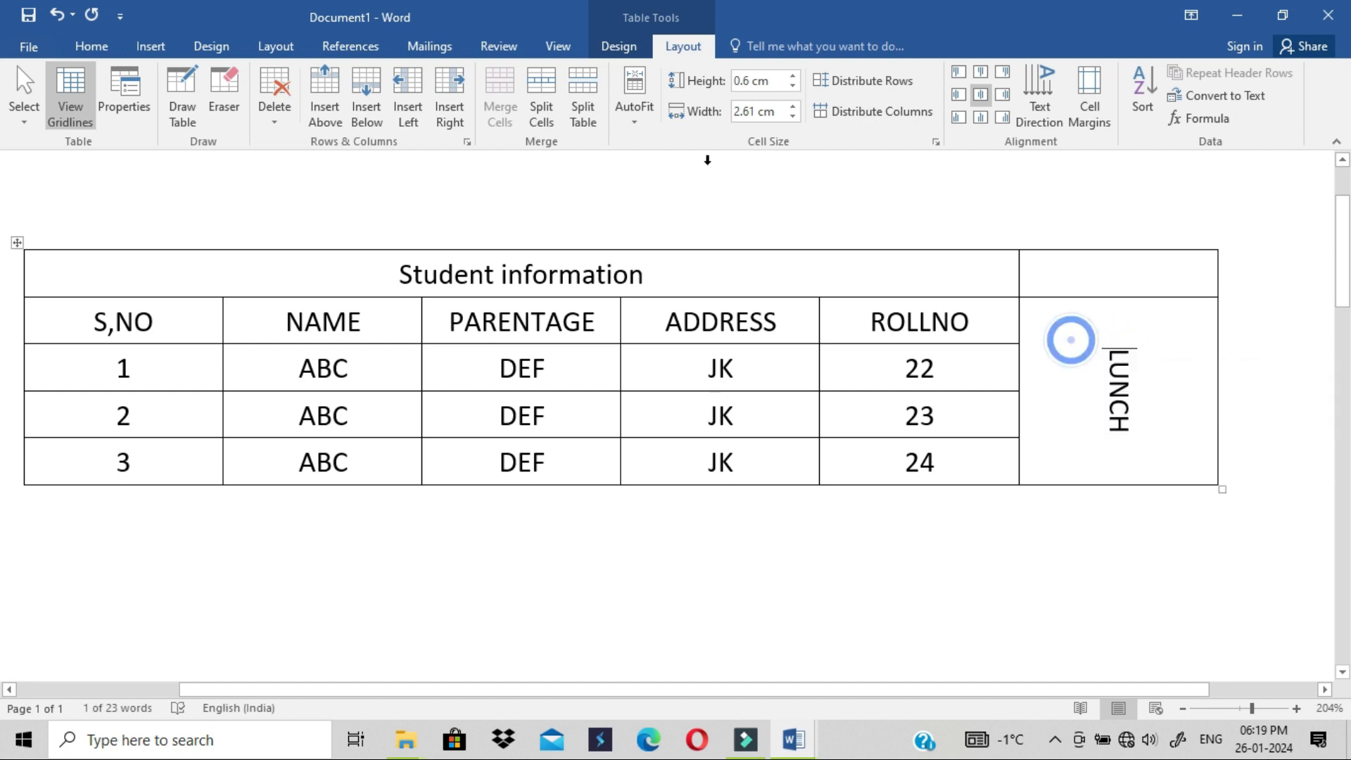
# Undo the recent LUNCH edits back to before the extra column beside ROLLNO was inserted.
pyautogui.click(48, 17)
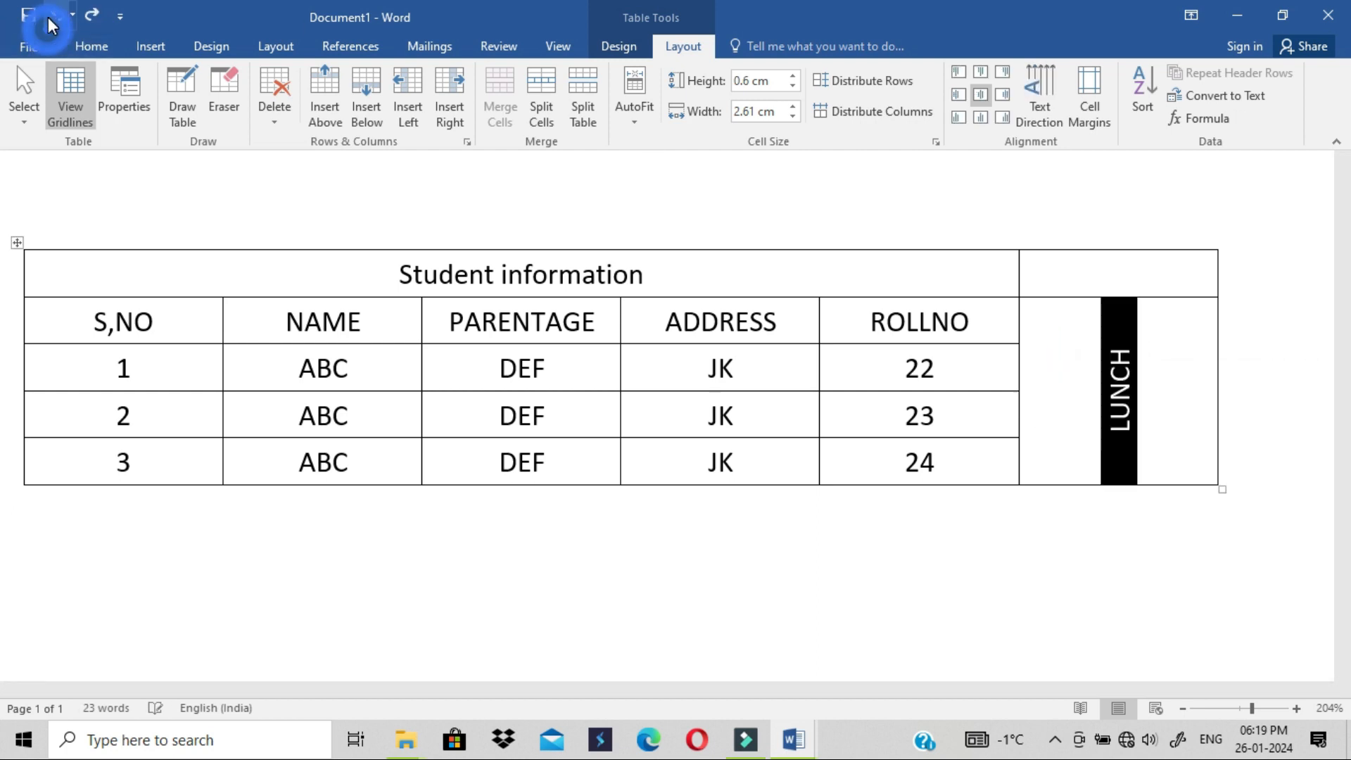
pyautogui.click(48, 17)
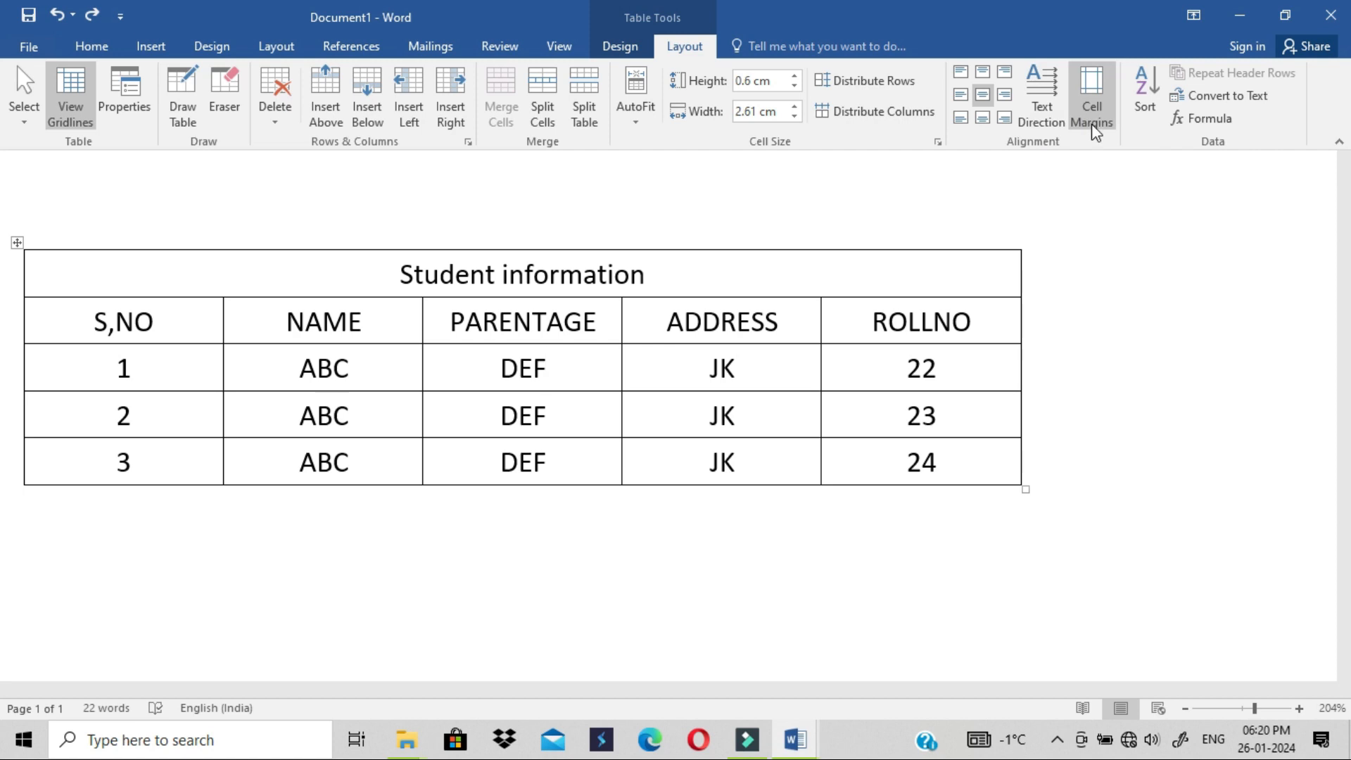
# Sort the three student rows by the S,NO numbers in descending order, with no header row.
pyautogui.moveTo(86, 382); pyautogui.dragTo(121, 477)
pyautogui.click(1146, 99)
pyautogui.click(877, 264)
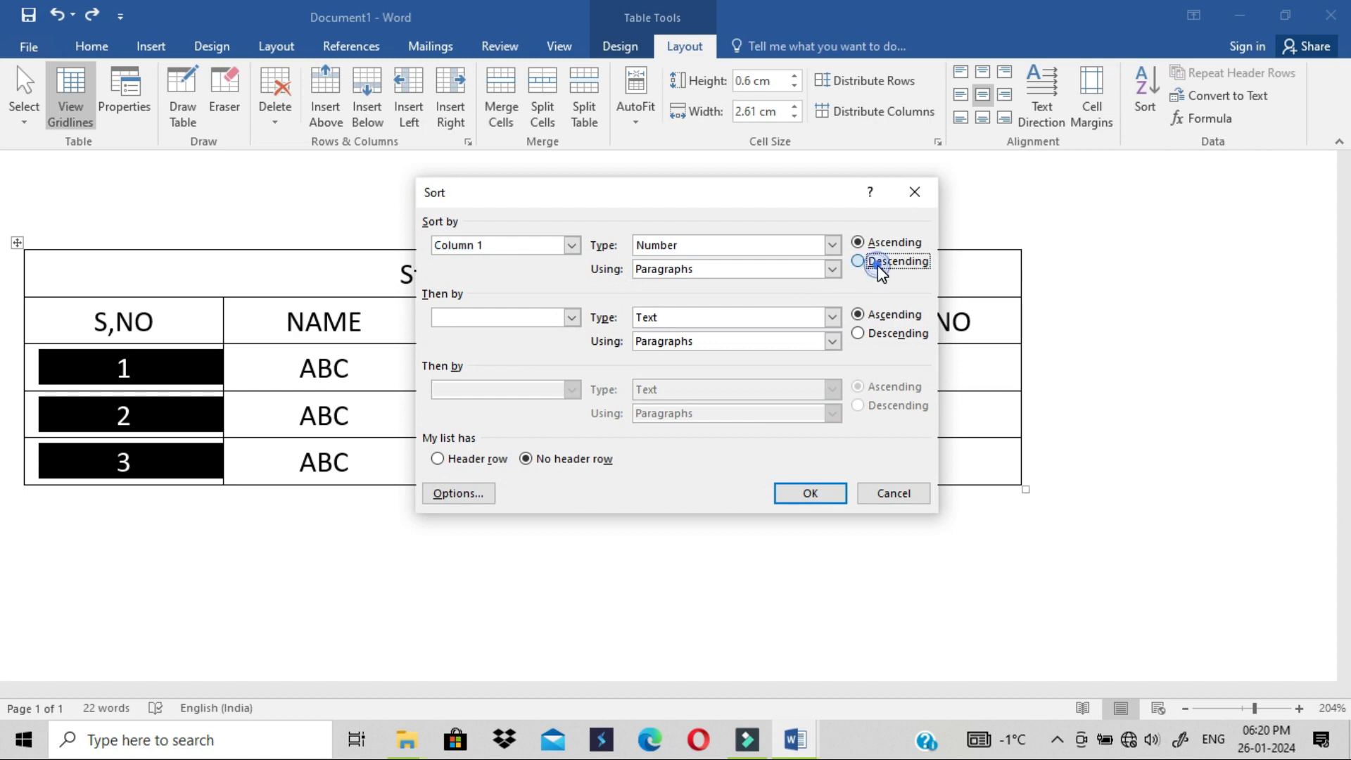
pyautogui.click(810, 492)
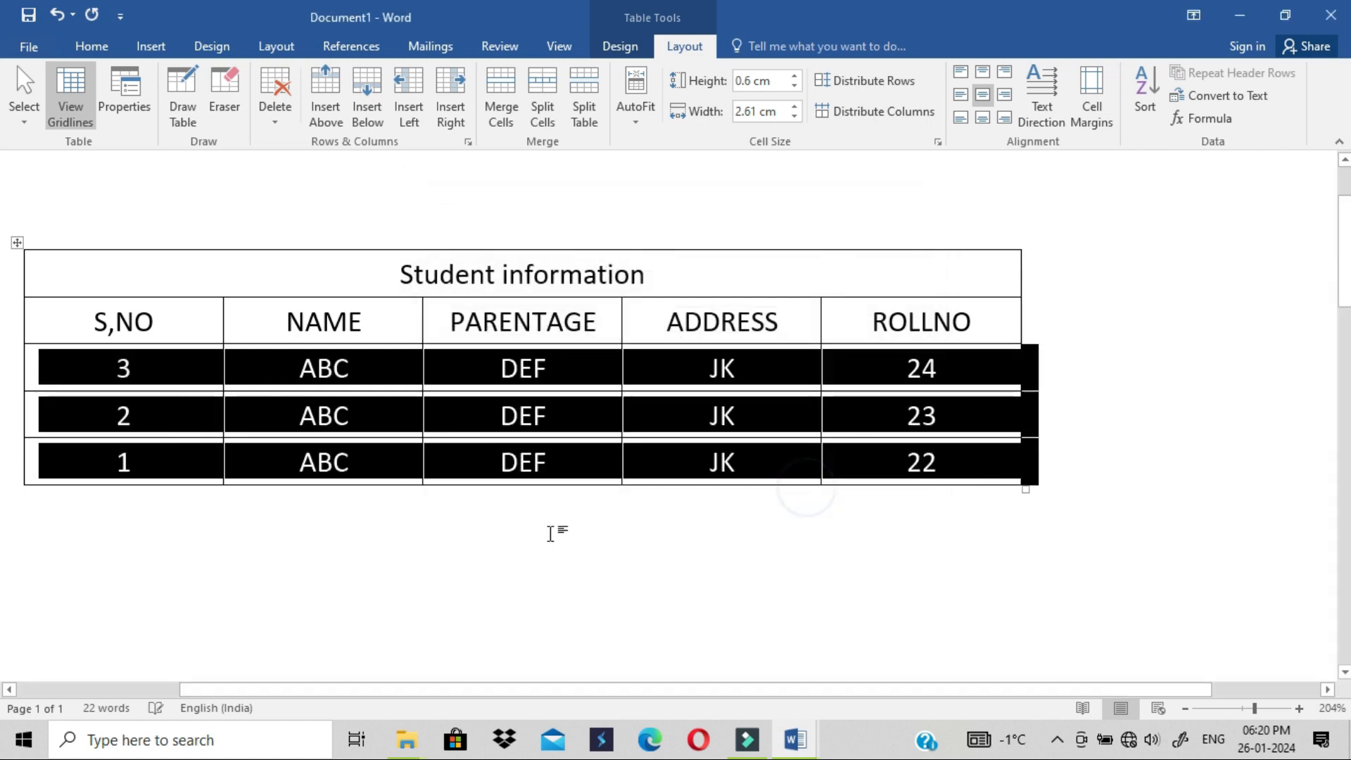
pyautogui.click(379, 549)
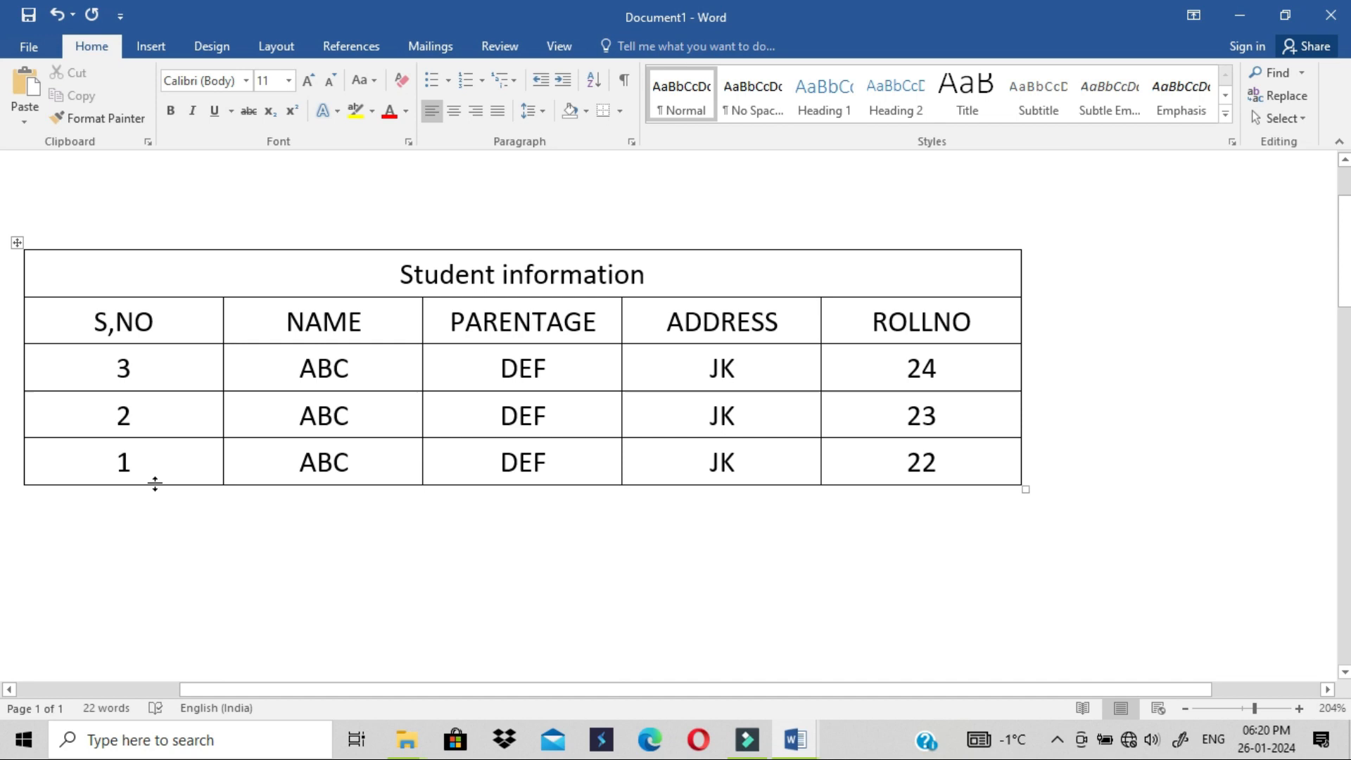
# Sort the three student rows by the S,NO numbers in ascending order.
pyautogui.moveTo(116, 354); pyautogui.dragTo(135, 436)
pyautogui.click(685, 46)
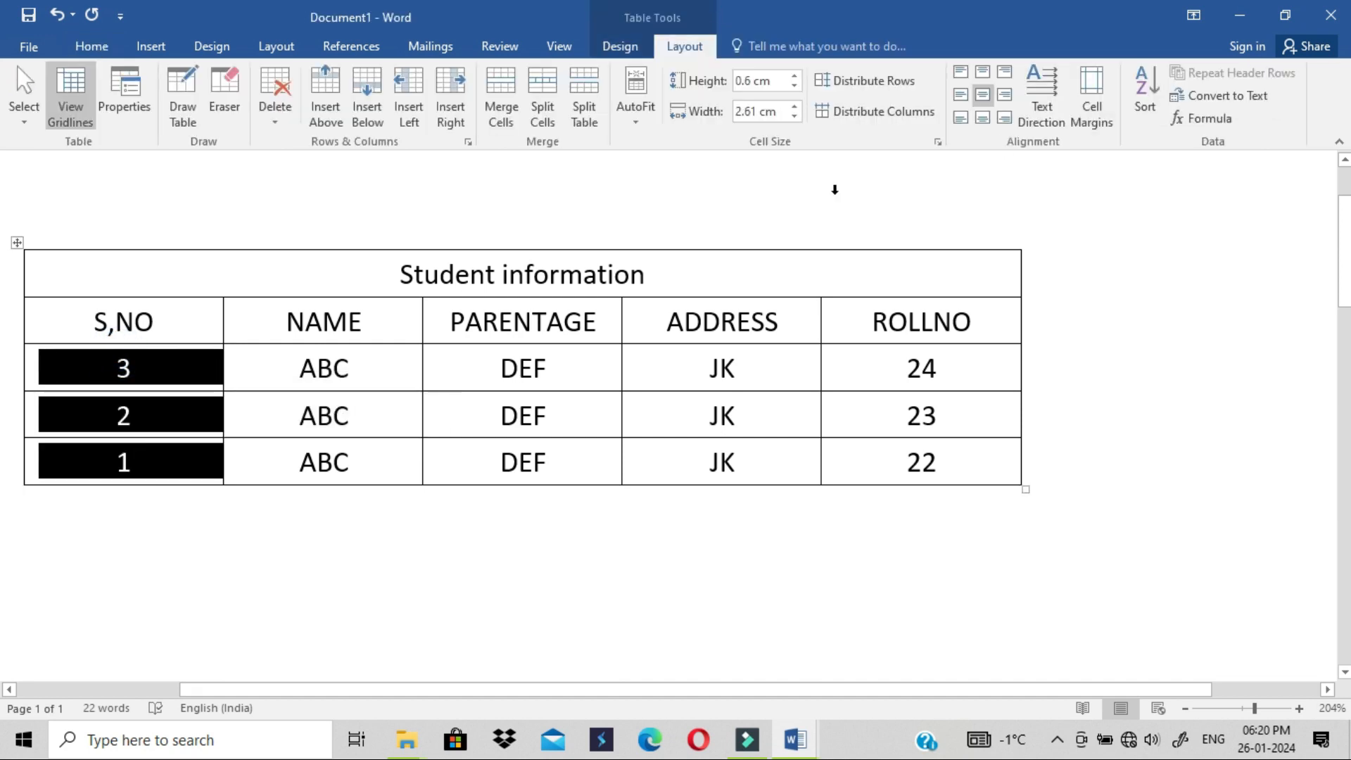
pyautogui.click(1141, 105)
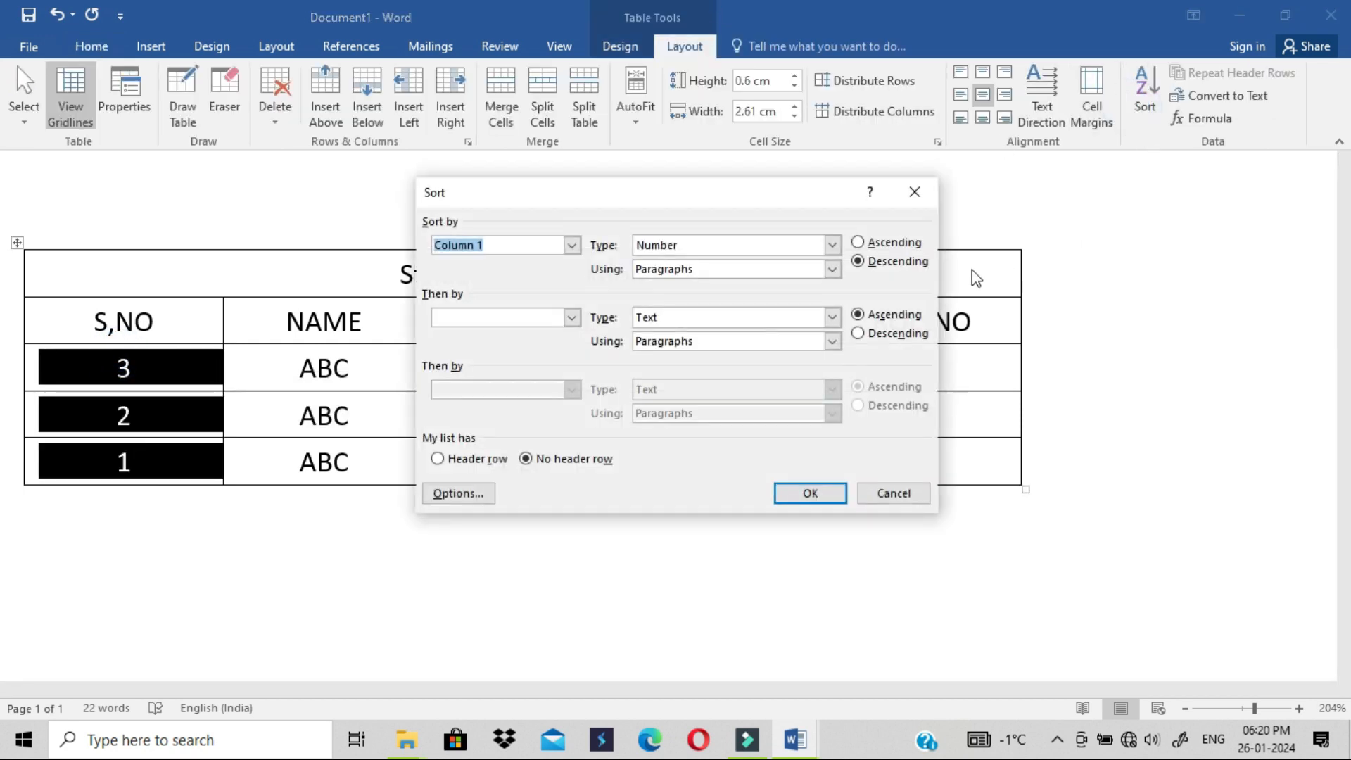
pyautogui.click(901, 242)
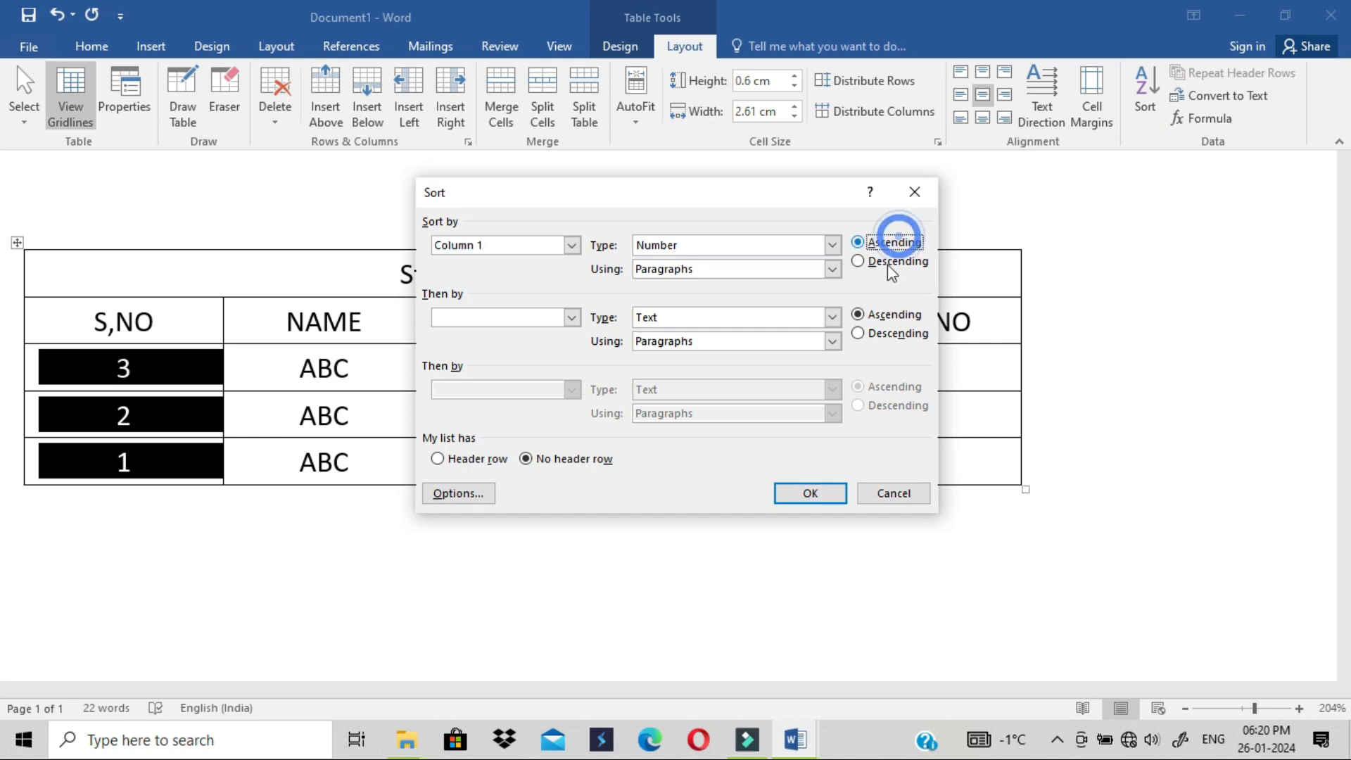
pyautogui.click(810, 492)
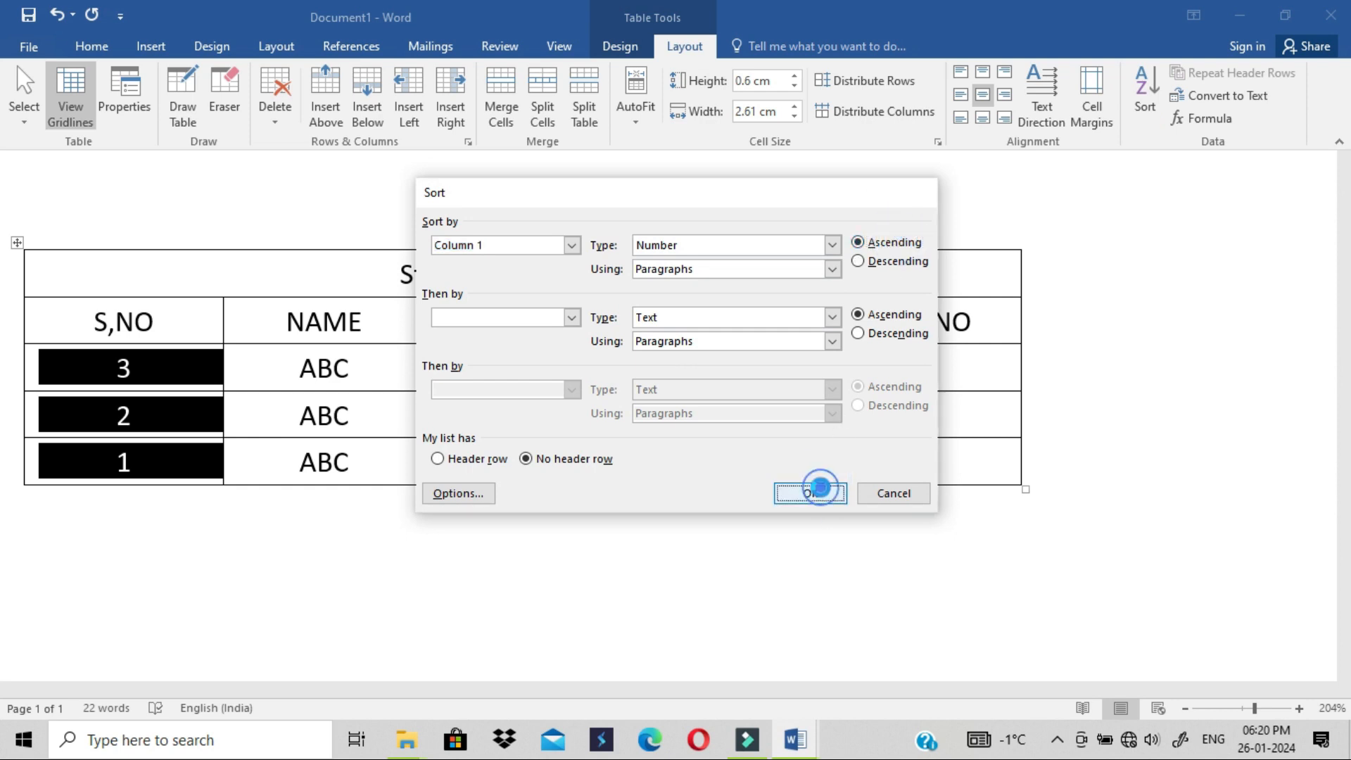
pyautogui.click(616, 559)
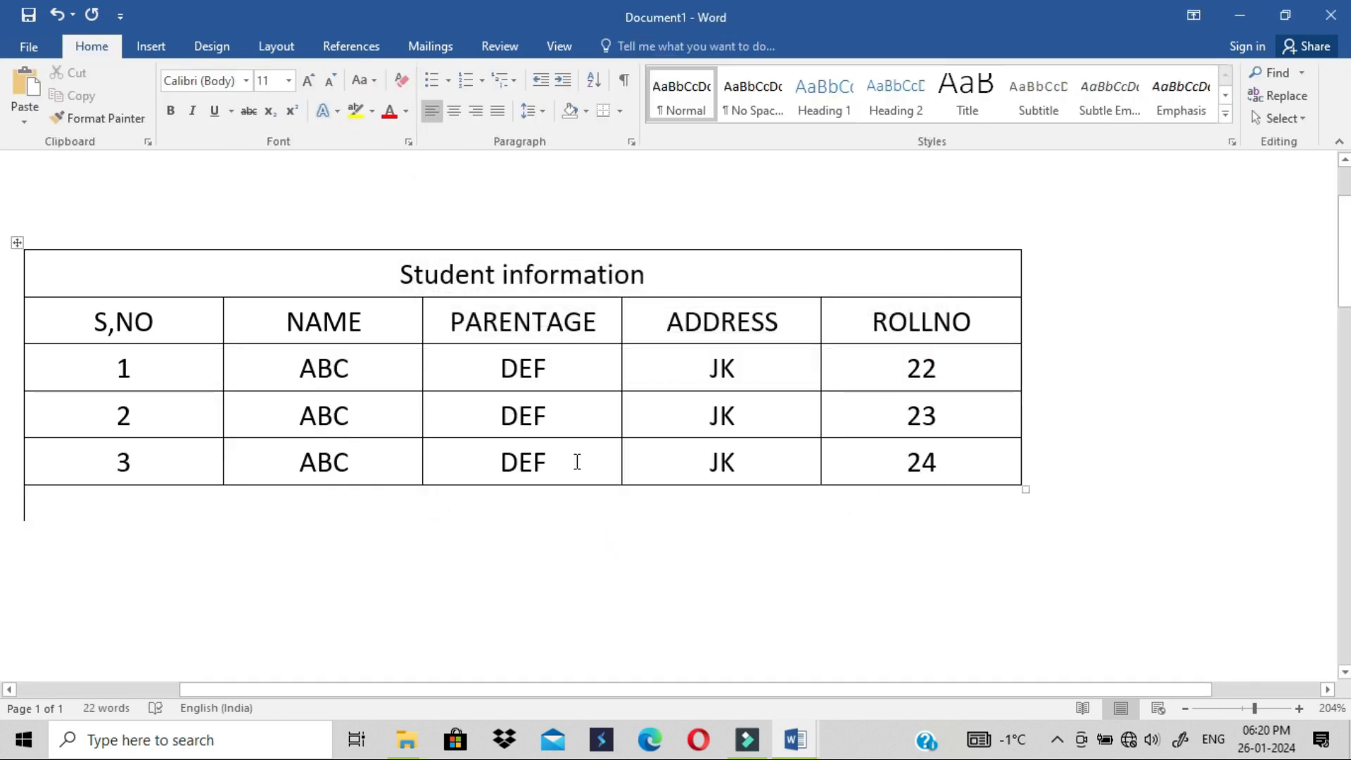
# Convert the whole table to text separated with tabs, and undo the conversion.
pyautogui.click(586, 364)
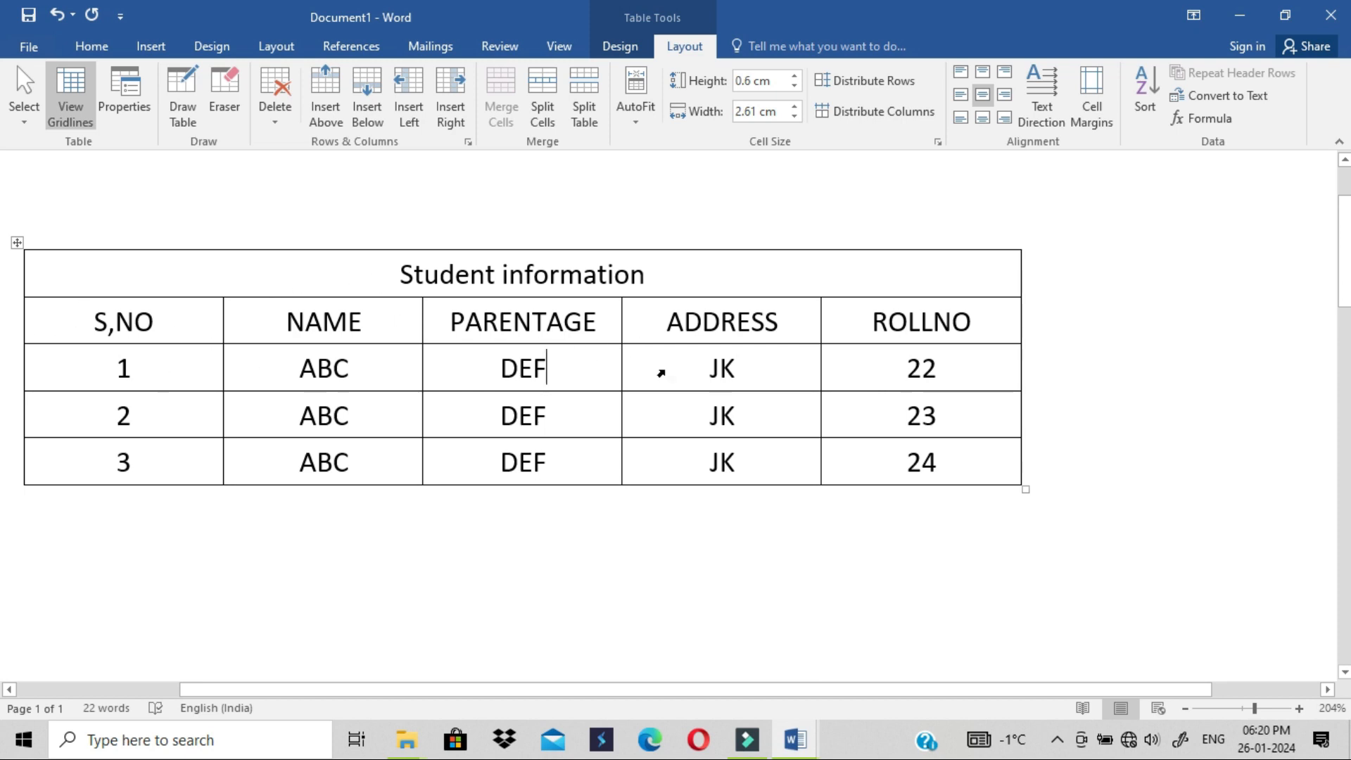
pyautogui.click(17, 243)
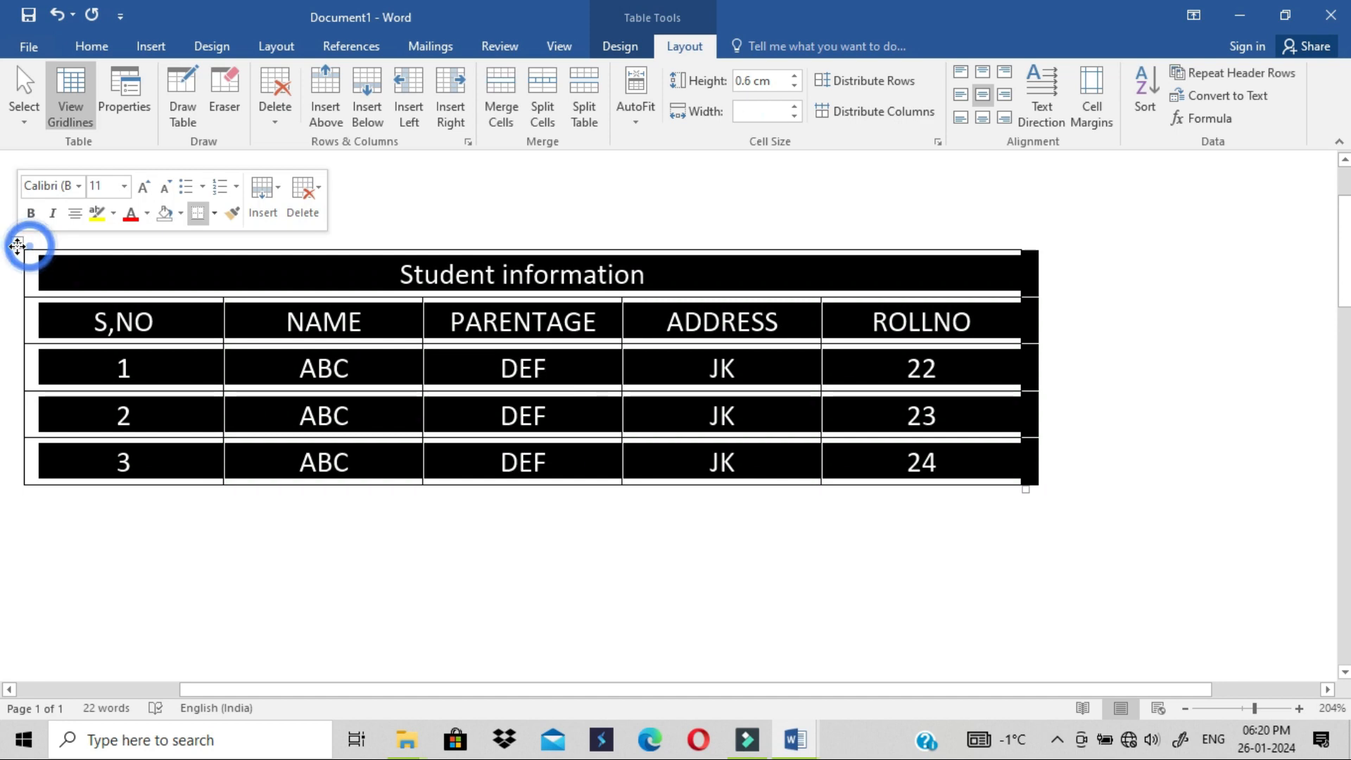
pyautogui.click(1200, 95)
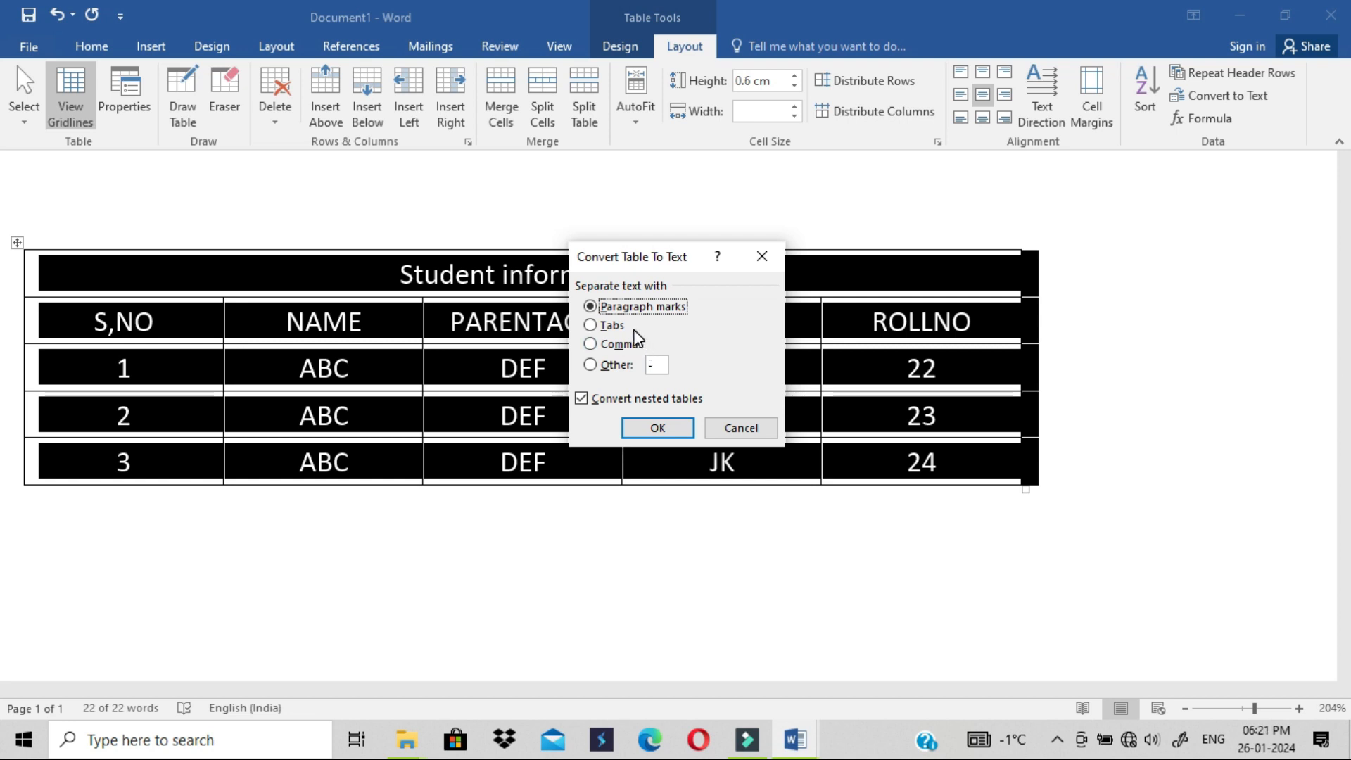
pyautogui.click(591, 325)
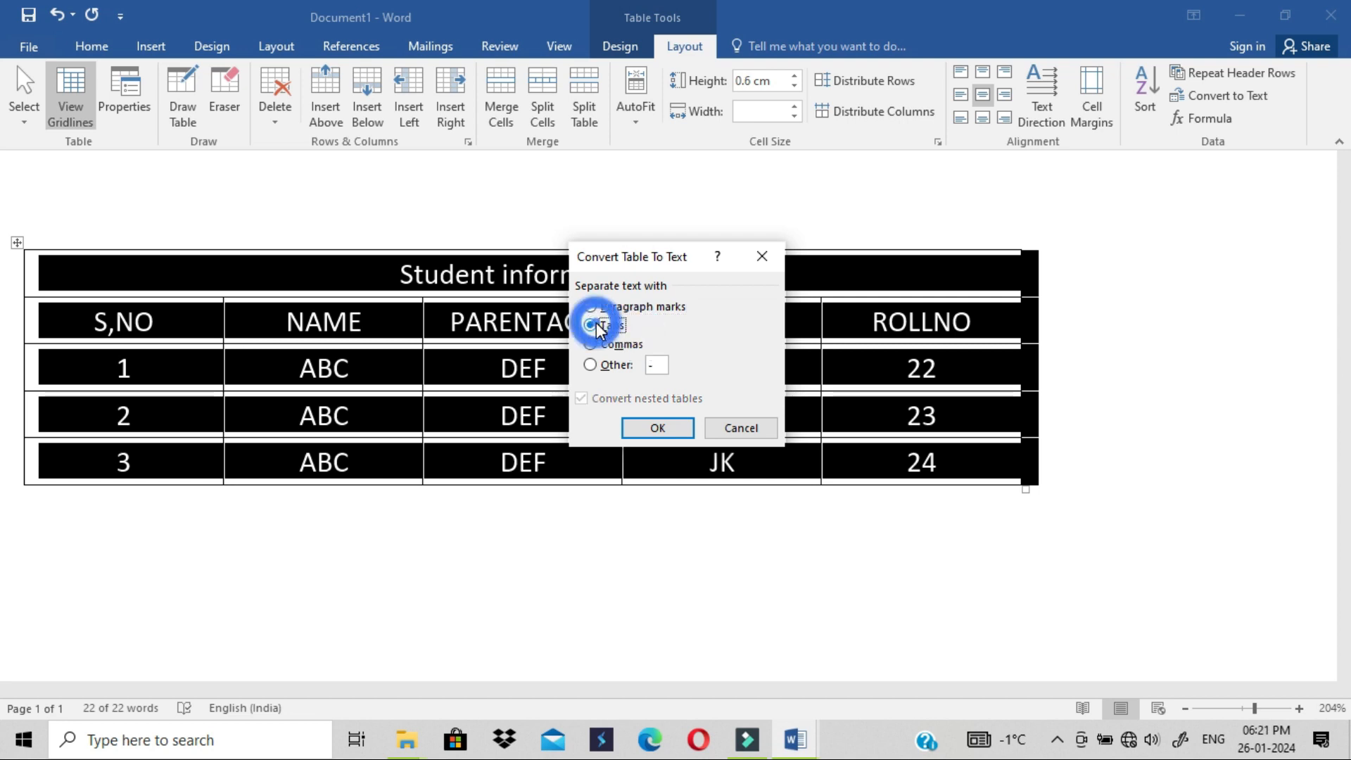
pyautogui.click(653, 429)
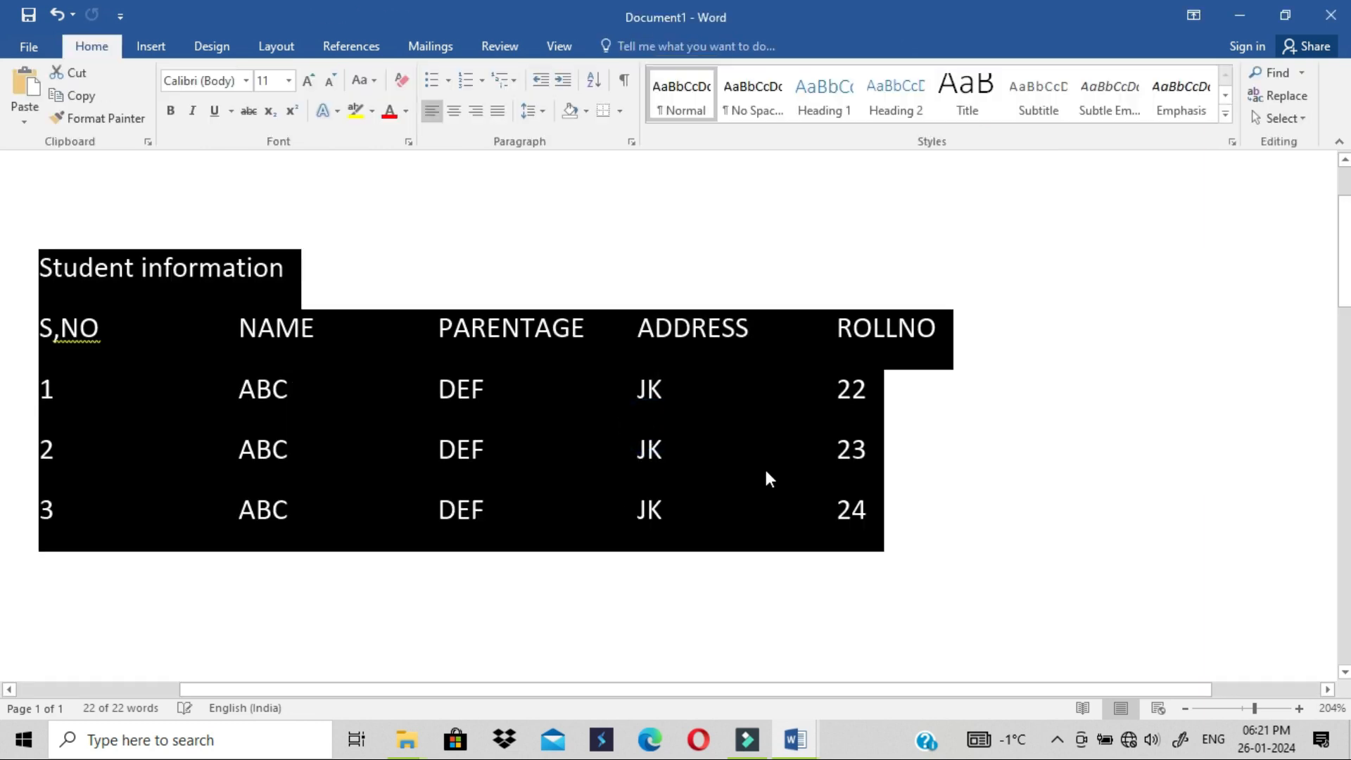
pyautogui.click(927, 434)
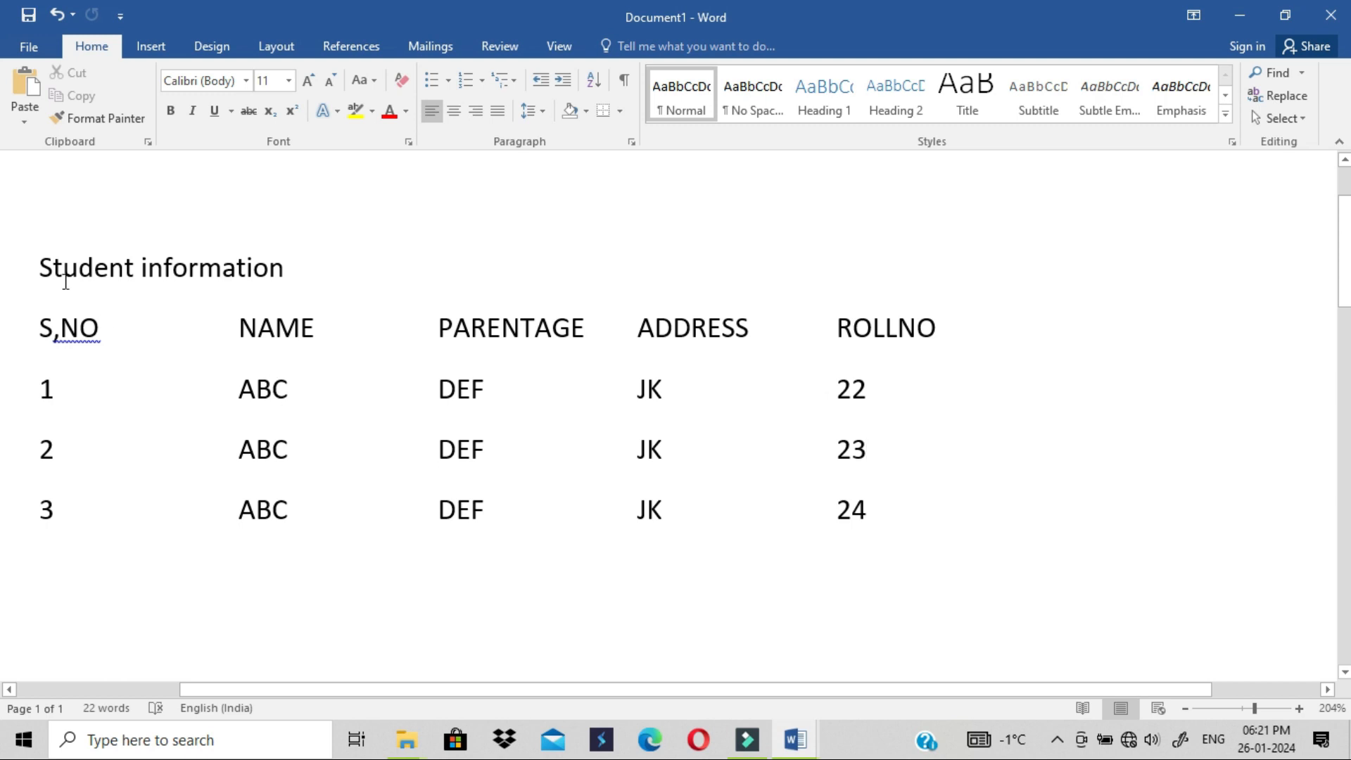
pyautogui.hotkey('ctrl', 'a')
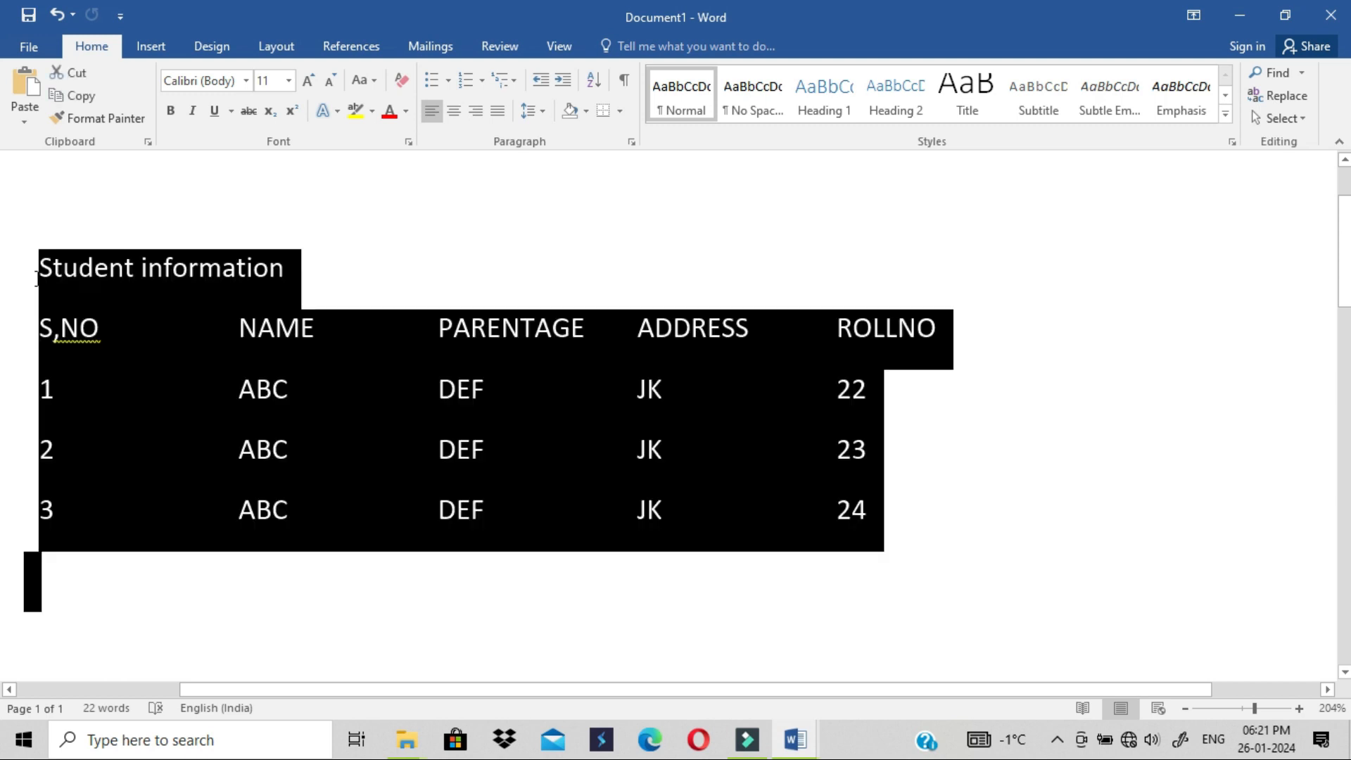
pyautogui.click(840, 326)
pyautogui.click(769, 356)
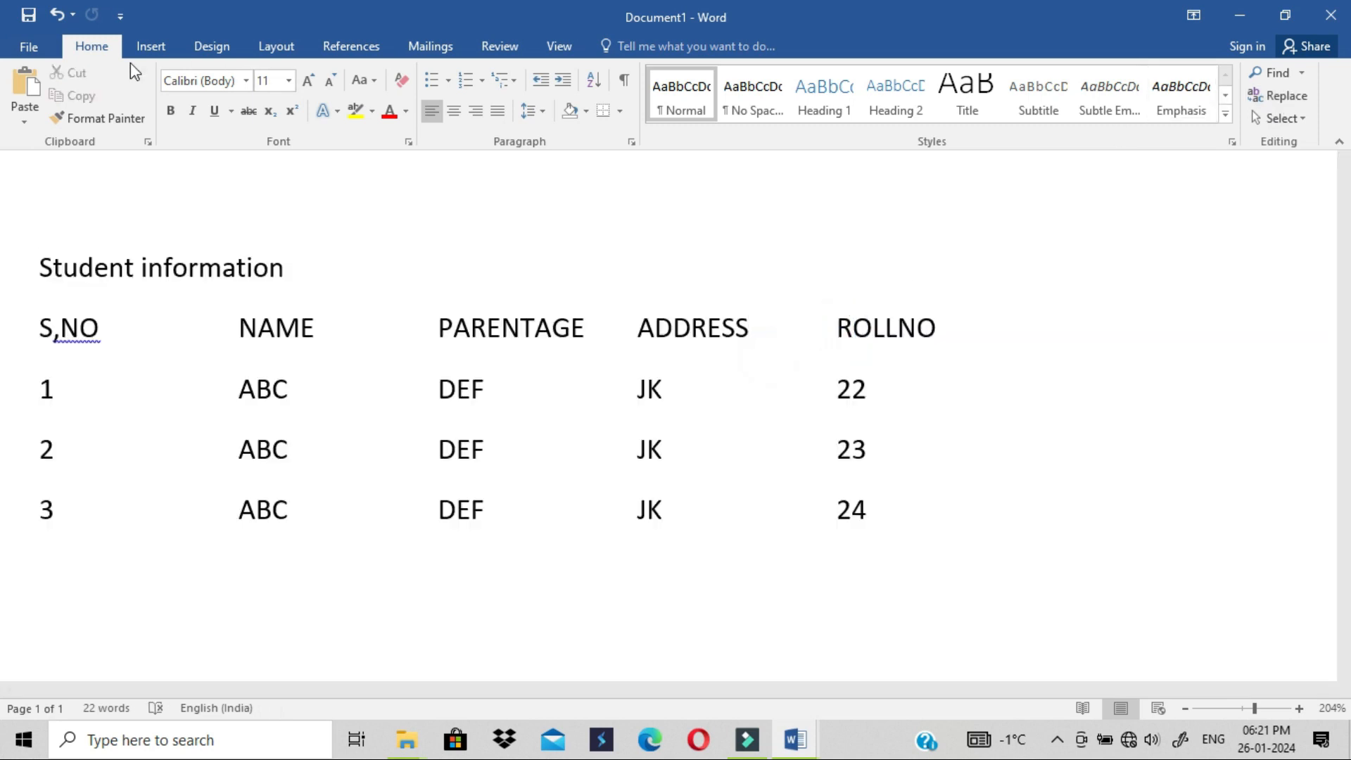
pyautogui.click(55, 15)
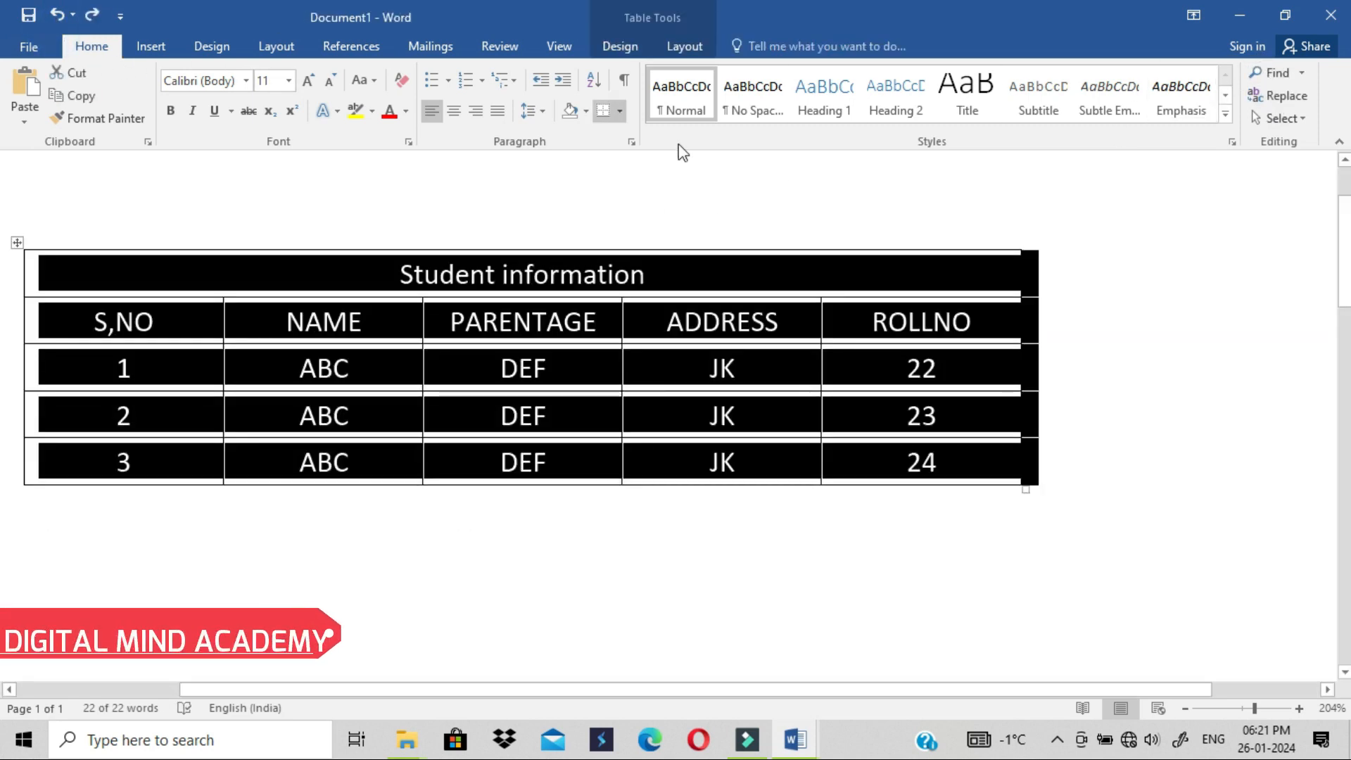
# Convert the whole table to text separated with commas, and undo the conversion.
pyautogui.click(686, 44)
pyautogui.click(1259, 96)
pyautogui.click(622, 343)
pyautogui.click(655, 427)
pyautogui.click(422, 464)
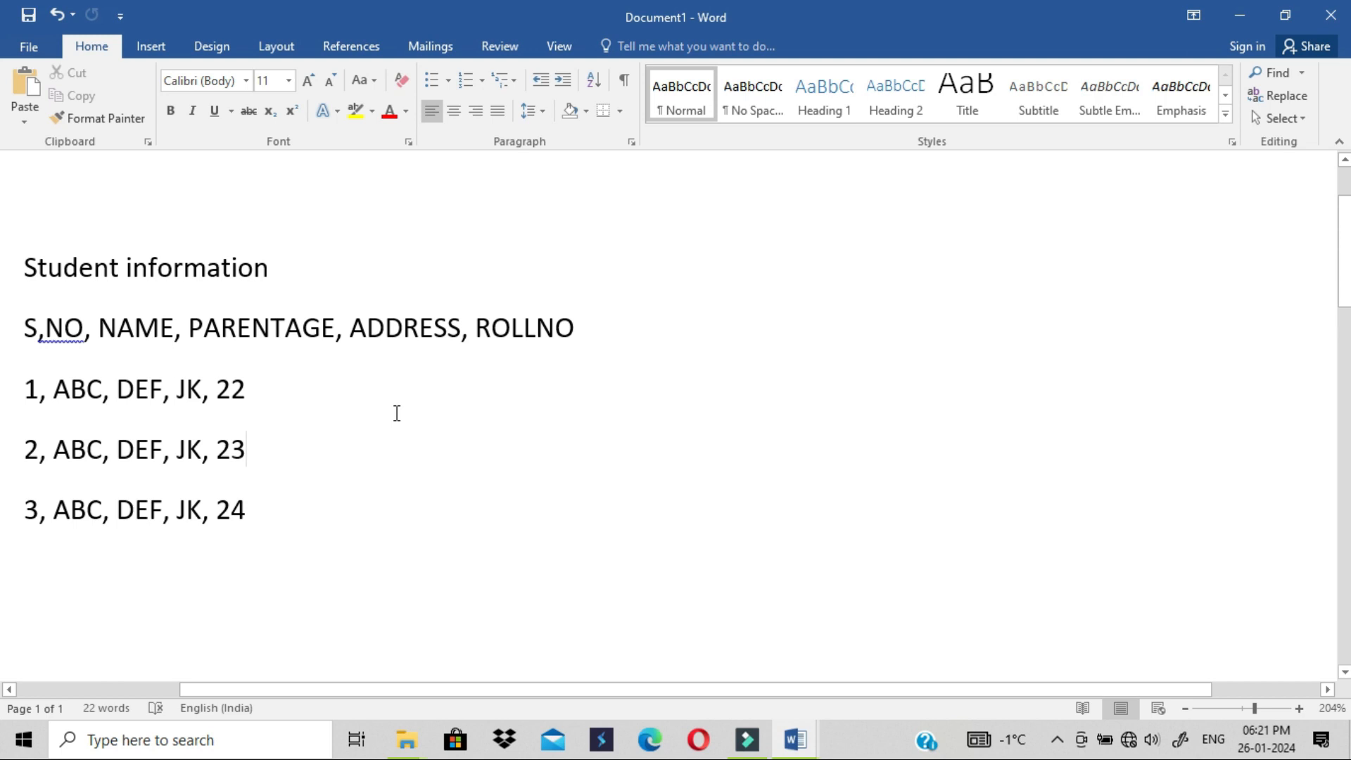
pyautogui.click(55, 15)
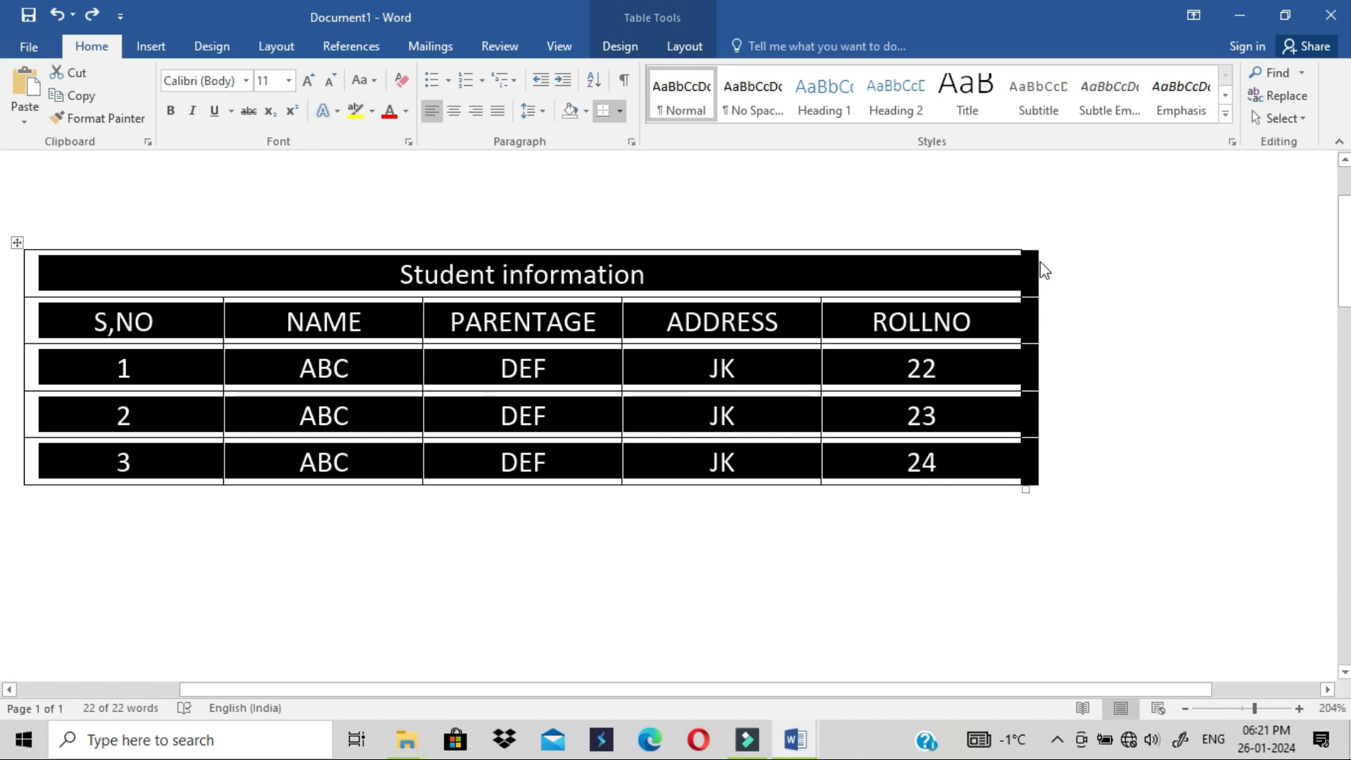
# Insert a new column to the right of the ROLLNO column.
pyautogui.click(685, 46)
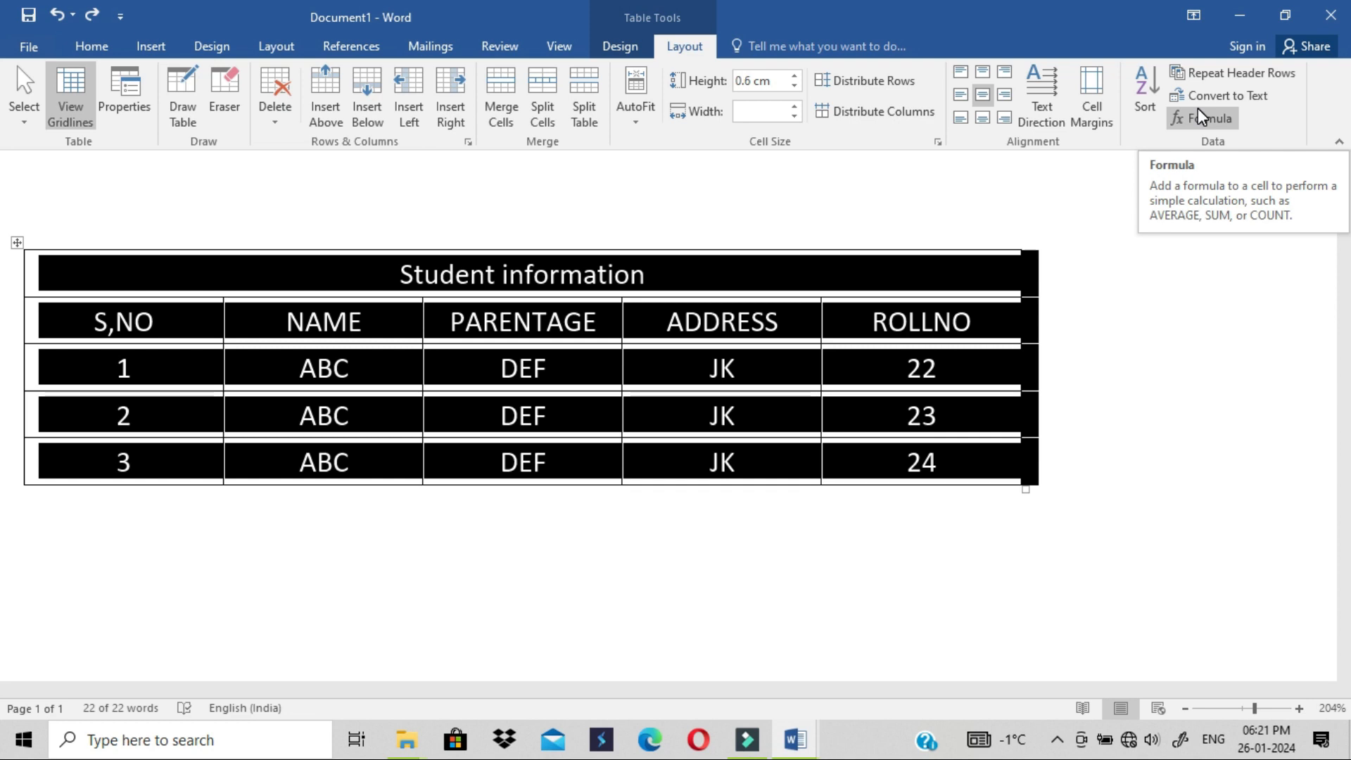
pyautogui.click(996, 356)
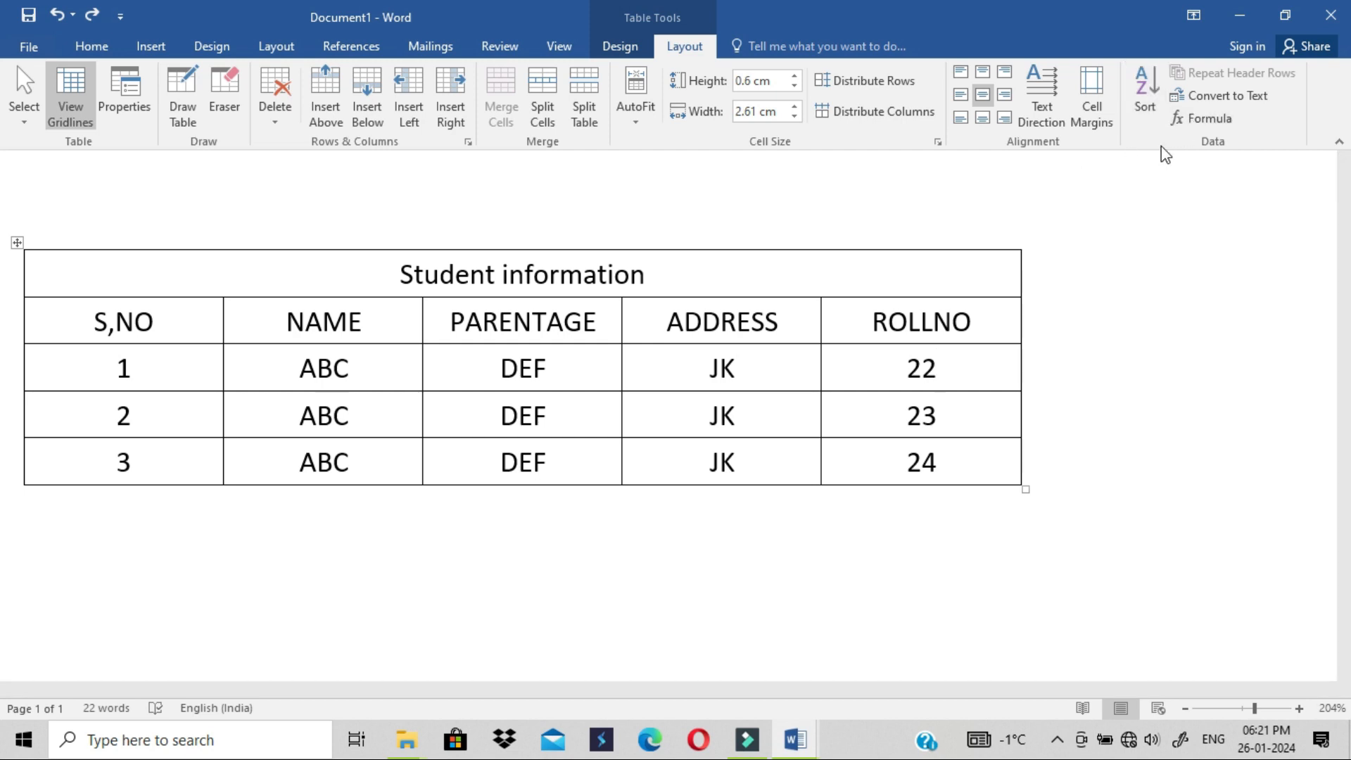
pyautogui.click(993, 324)
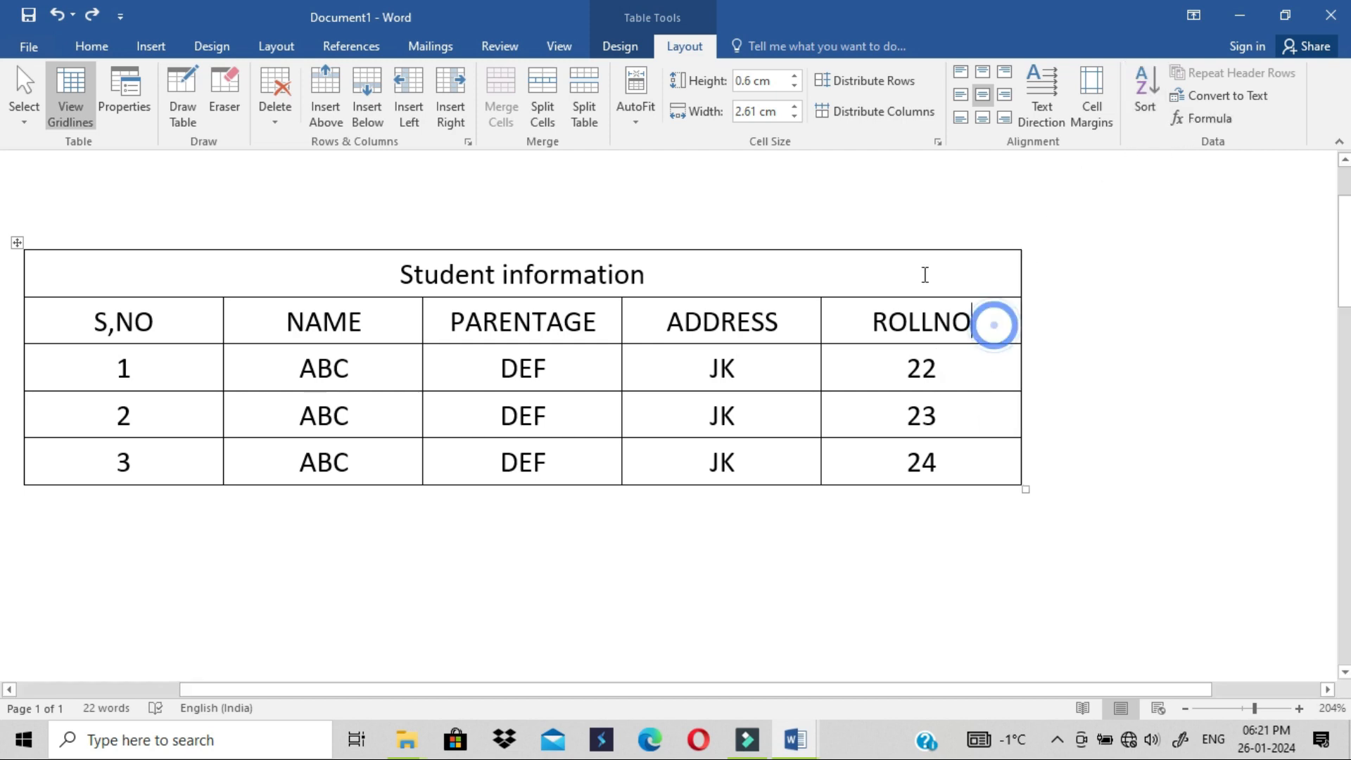
pyautogui.click(441, 132)
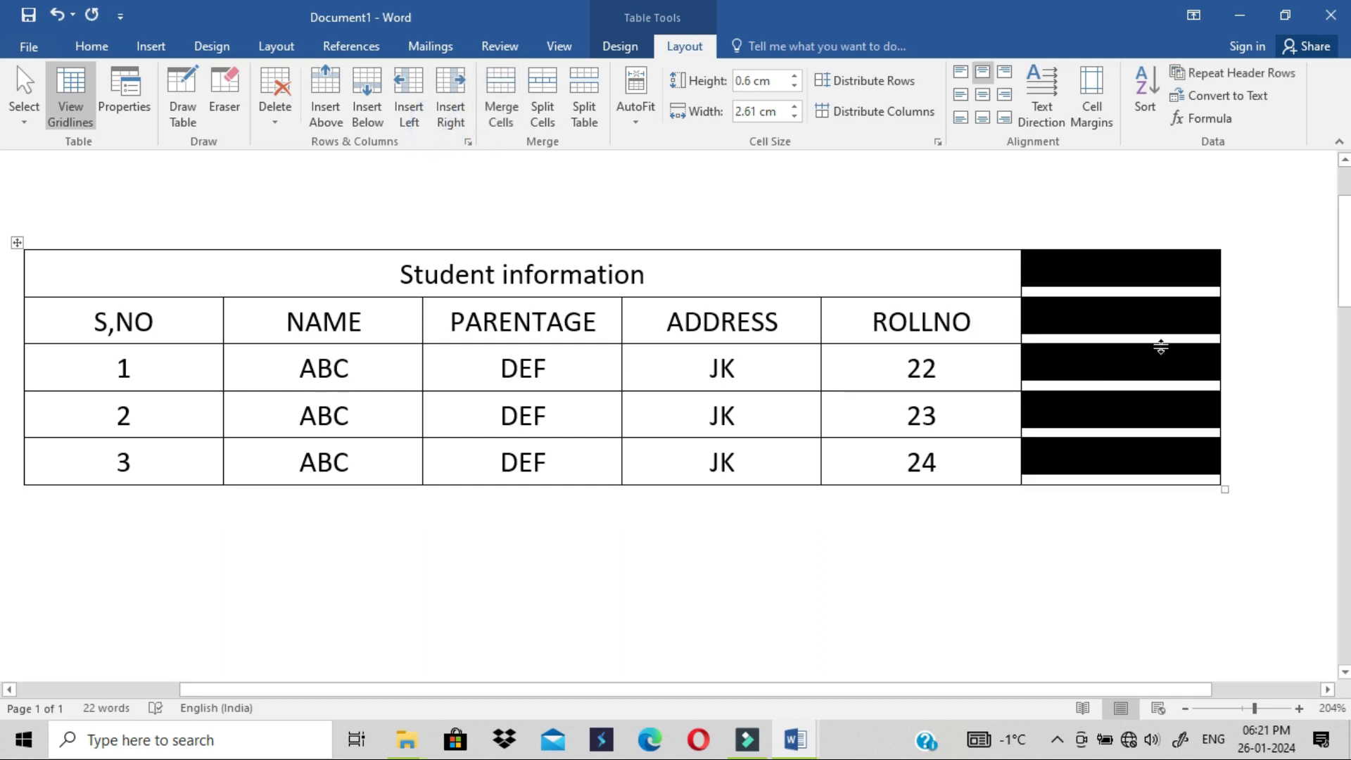
# Fill the new column from top to bottom with MARKS, 33, 23, 22 and 12.
pyautogui.click(1109, 275)
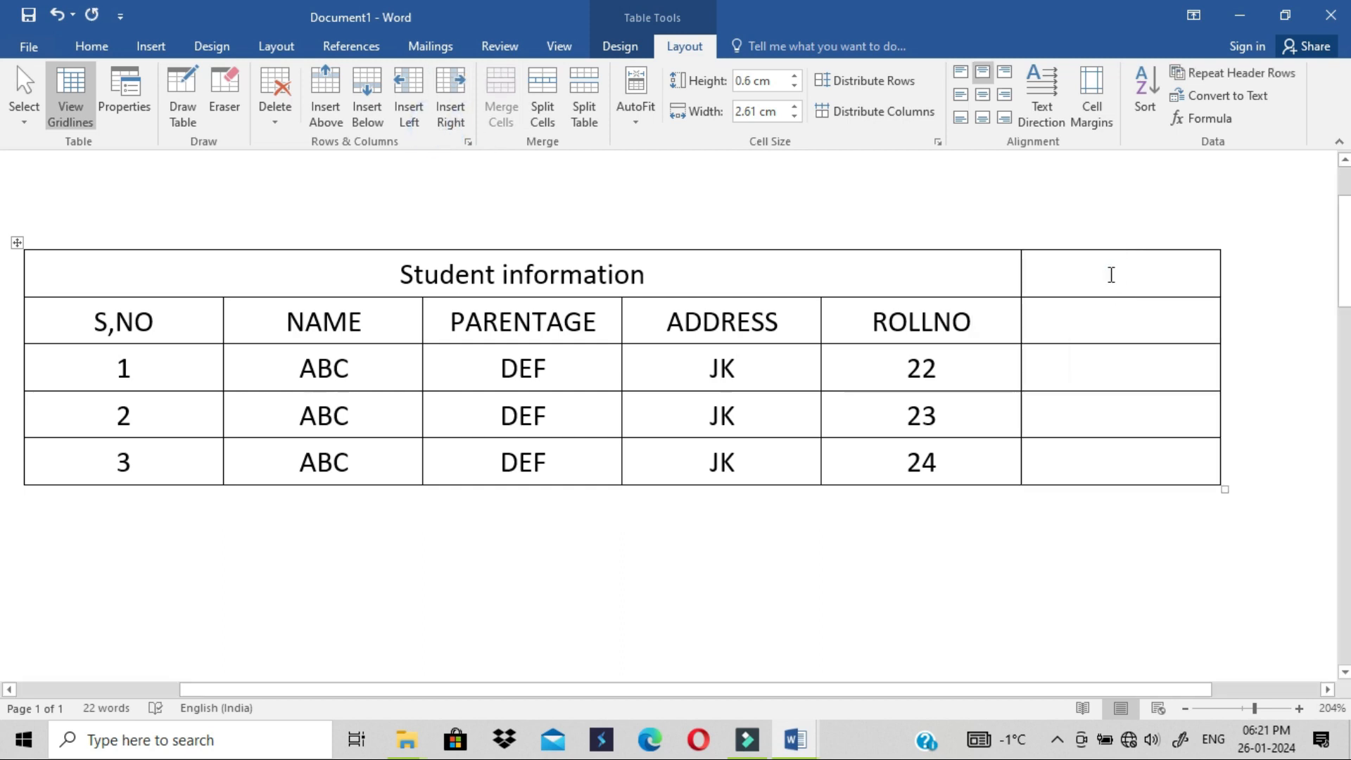
pyautogui.write('MARKS')
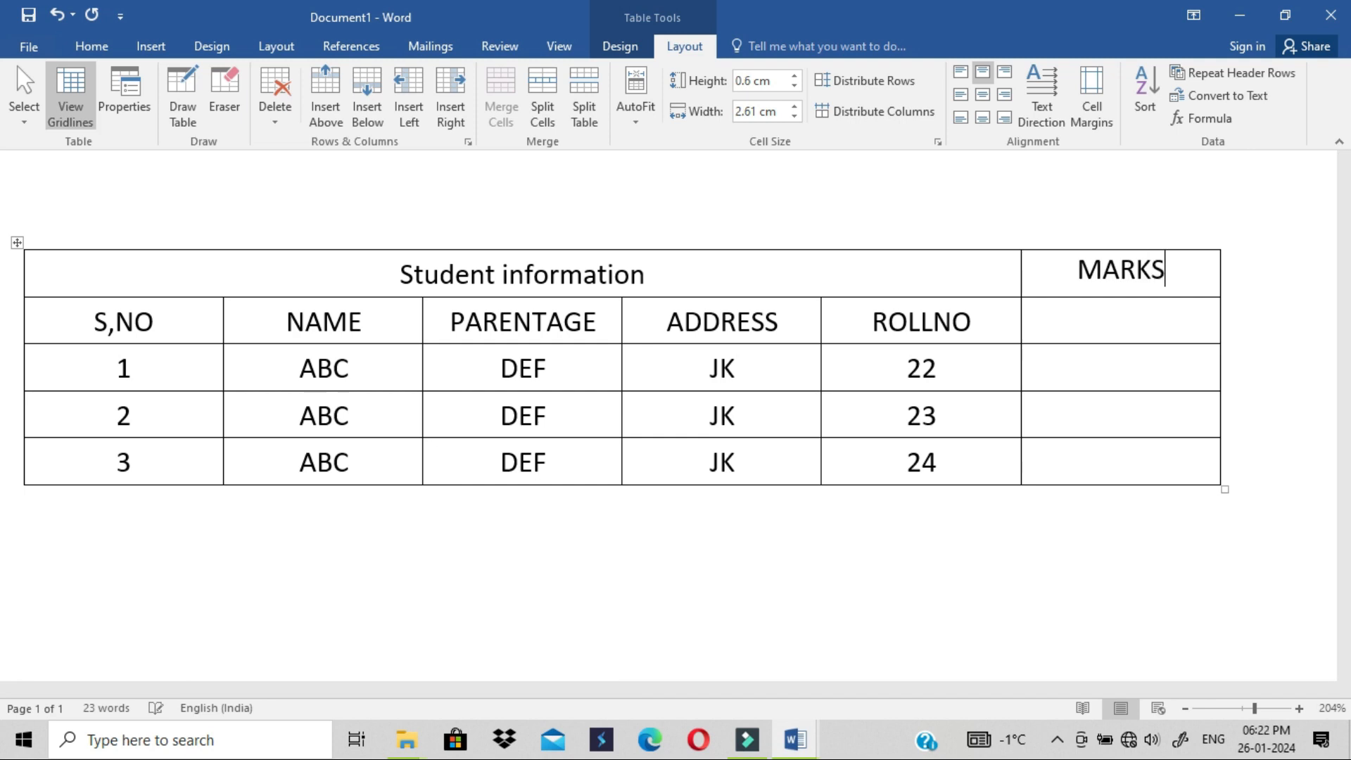
pyautogui.click(1096, 314)
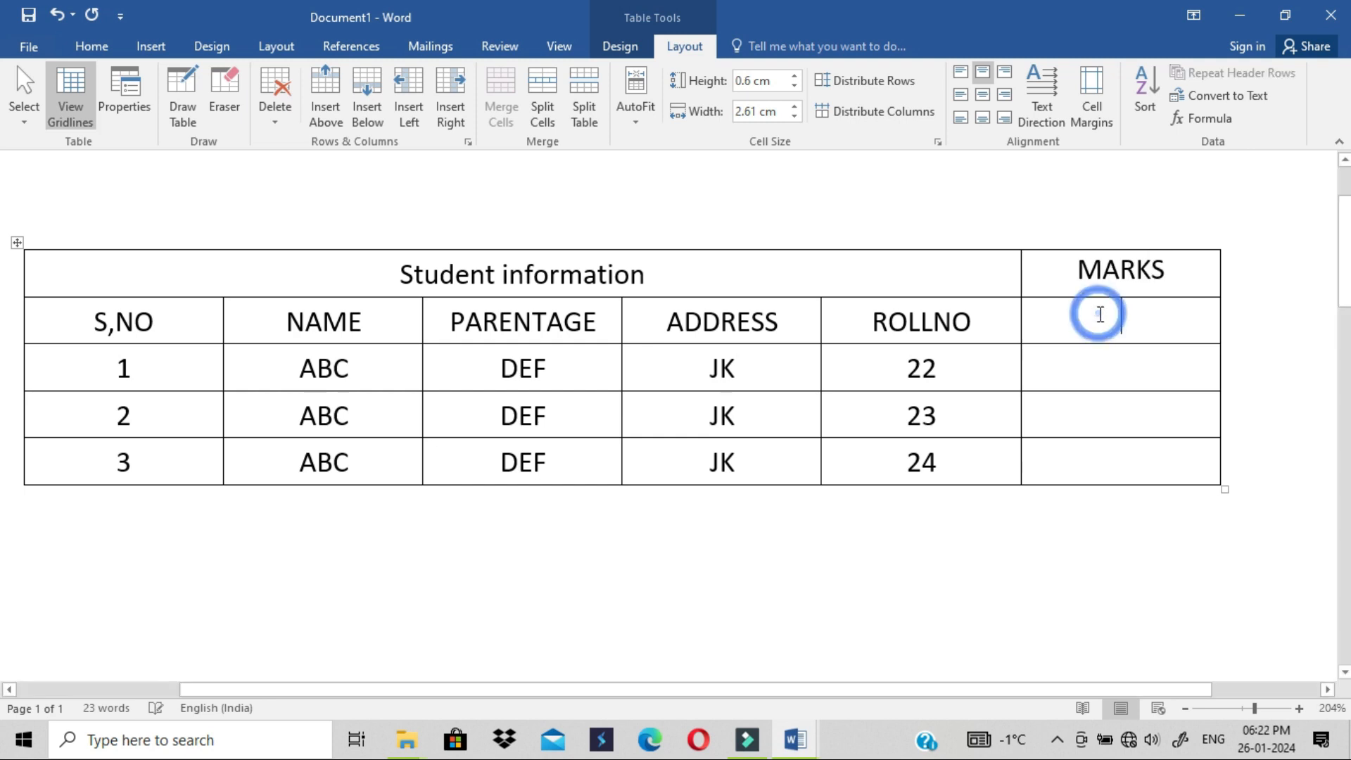
pyautogui.write('33')
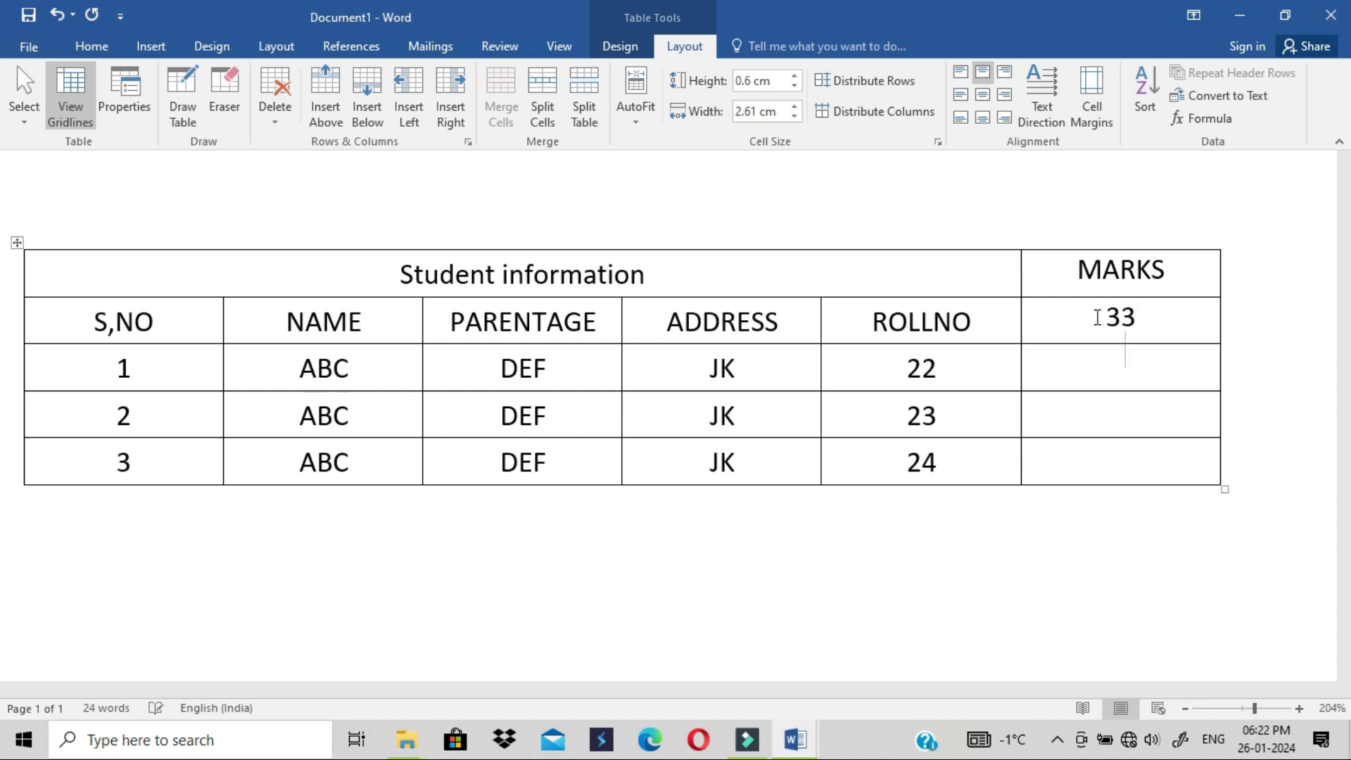
pyautogui.press('Down')
pyautogui.write('23')
pyautogui.press('Down')
pyautogui.write('22')
pyautogui.press('Down')
pyautogui.write('12')
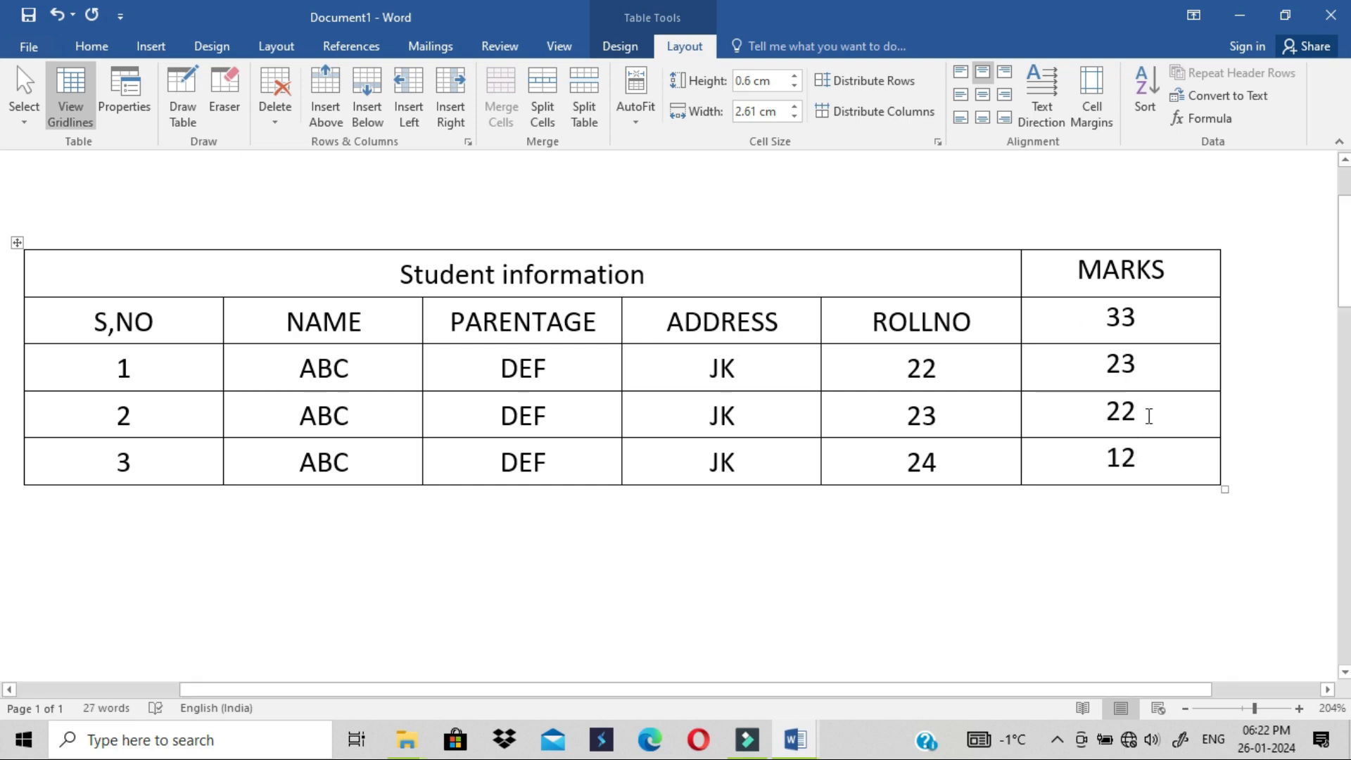
# Clear the MARKS column's last cell and place the cursor in it.
pyautogui.click(1155, 467)
pyautogui.press('BackSpace')
pyautogui.press('BackSpace')
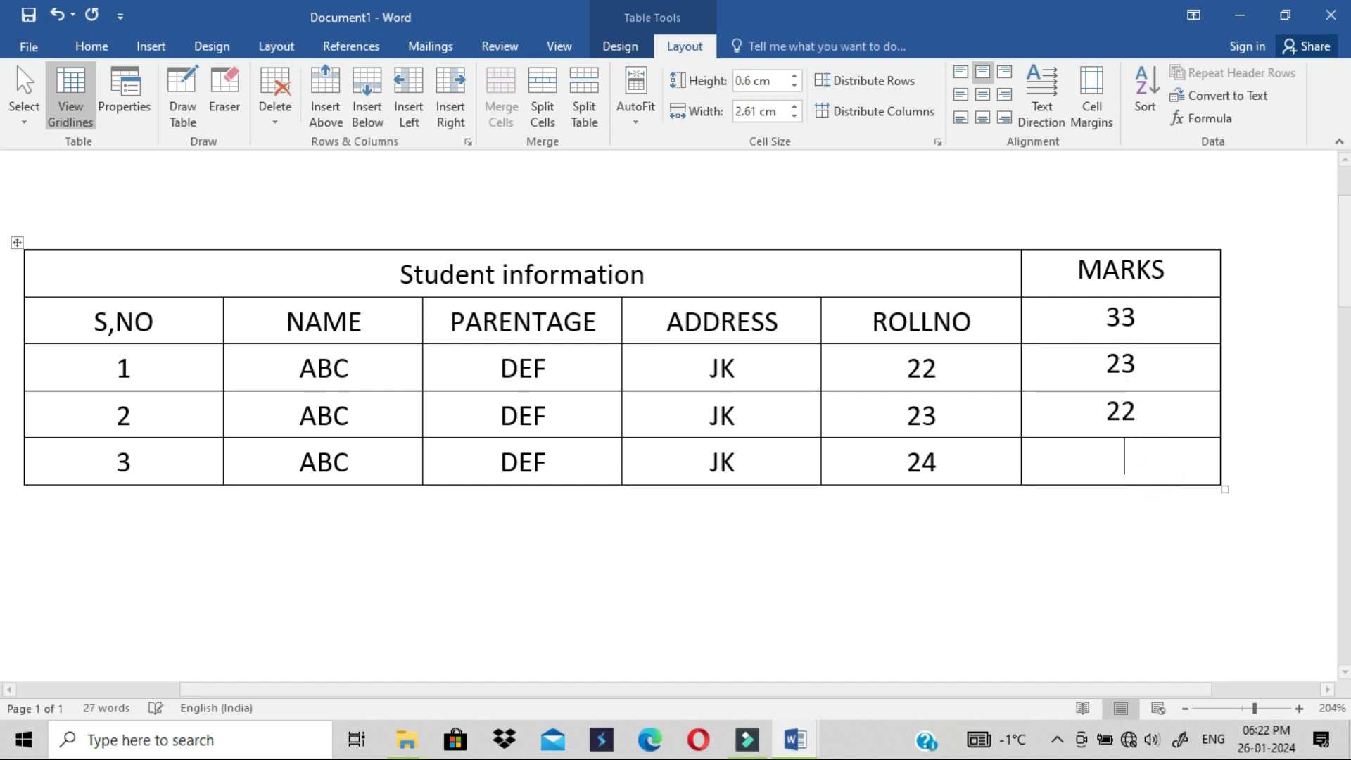
pyautogui.click(1130, 460)
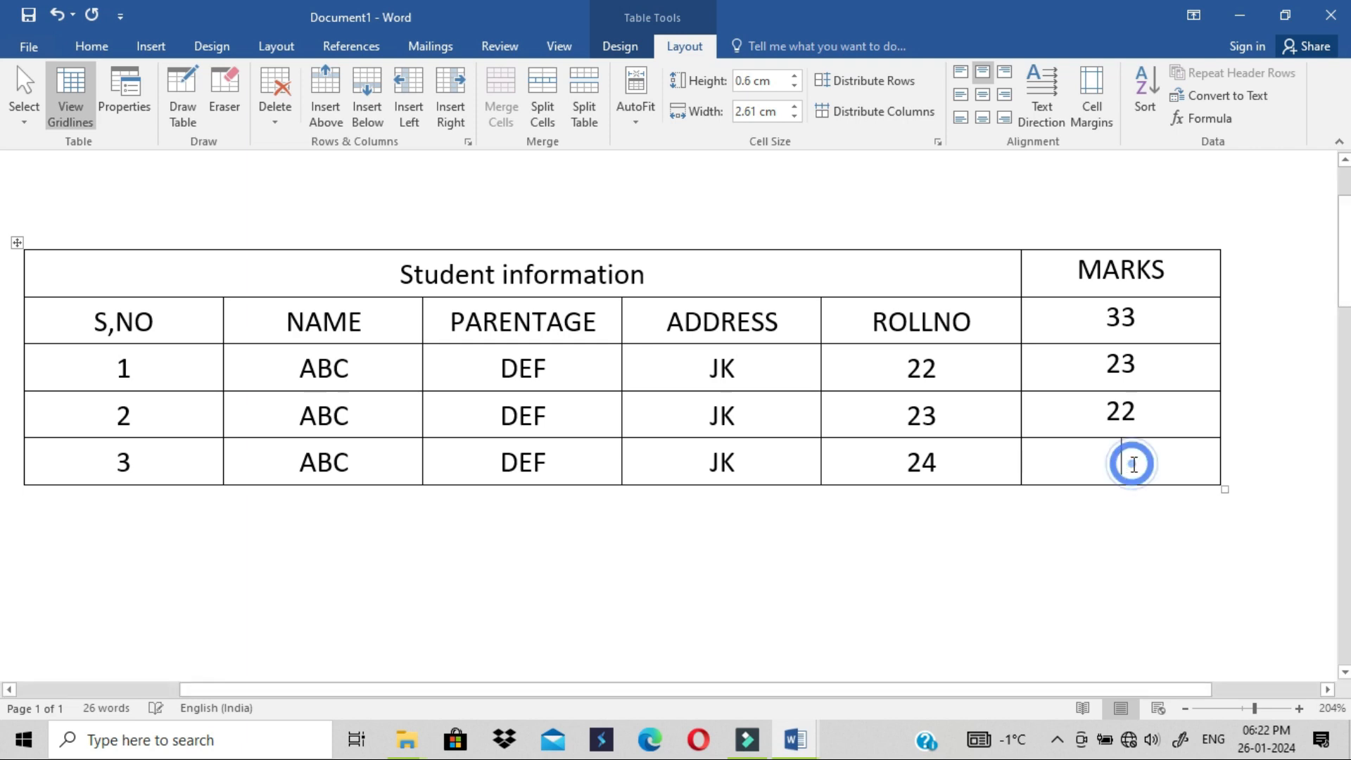
# Total the MARKS column in its last cell with =SUM(ABOVE), and clear the last two MARKS cells.
pyautogui.click(1231, 119)
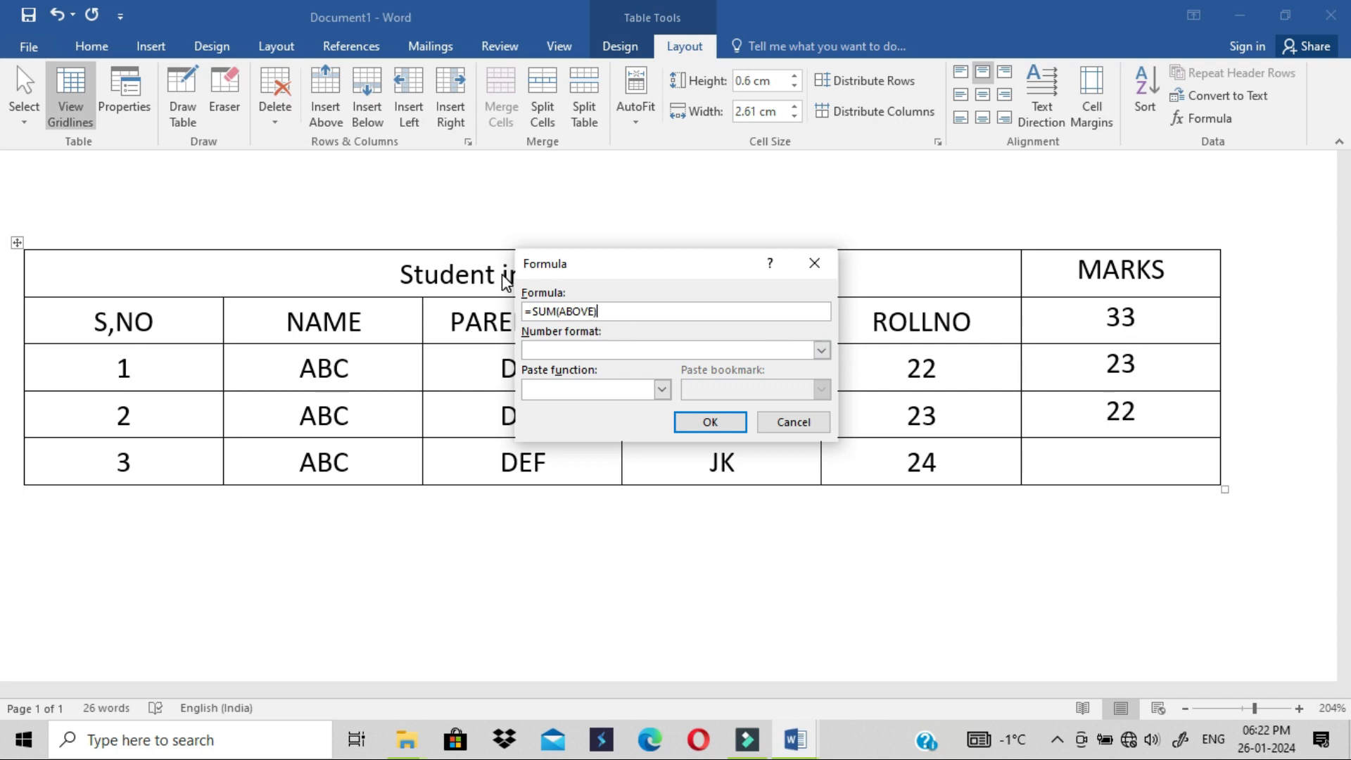
pyautogui.click(708, 422)
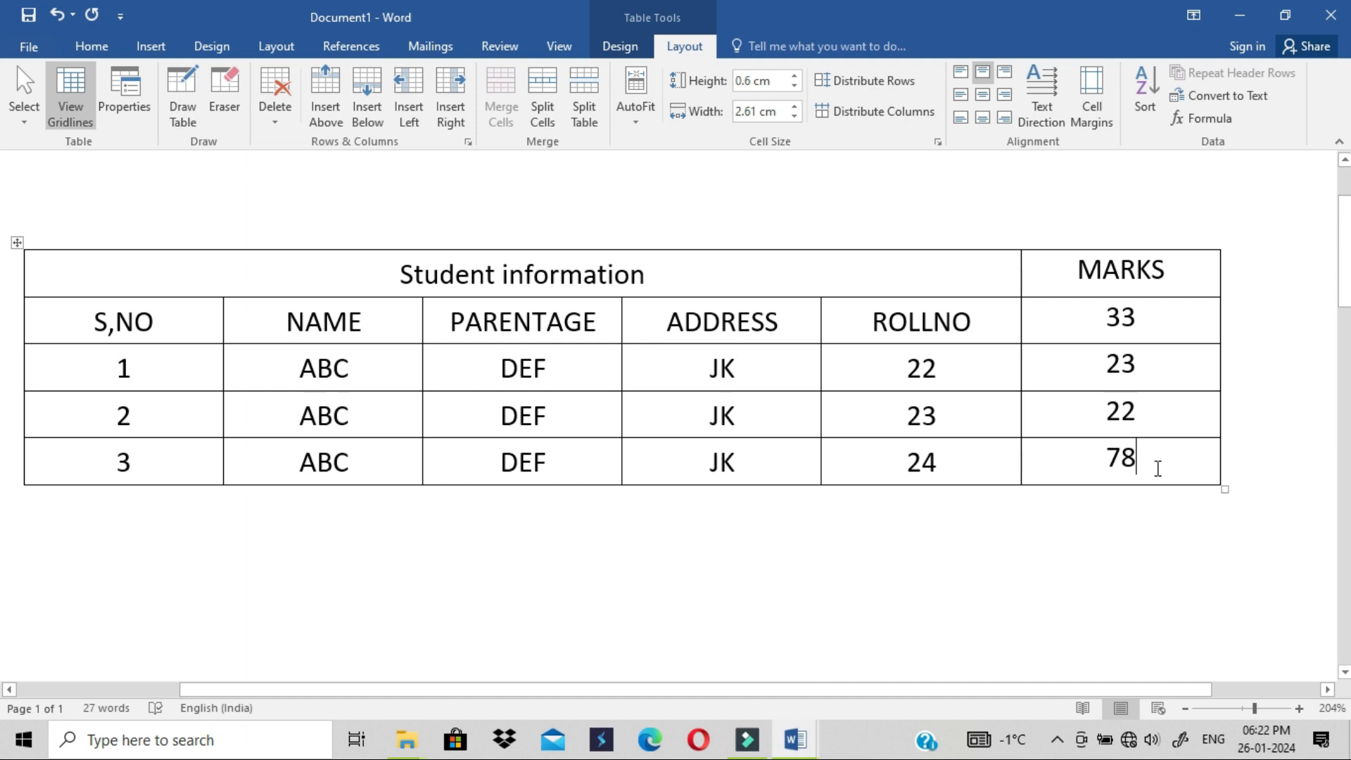
pyautogui.press('BackSpace')
pyautogui.press('BackSpace')
pyautogui.click(1140, 415)
pyautogui.press('BackSpace')
pyautogui.press('BackSpace')
# Replace the ADDRESS entry in the row for S,NO 2 with 33.
pyautogui.click(718, 422)
pyautogui.click(735, 422)
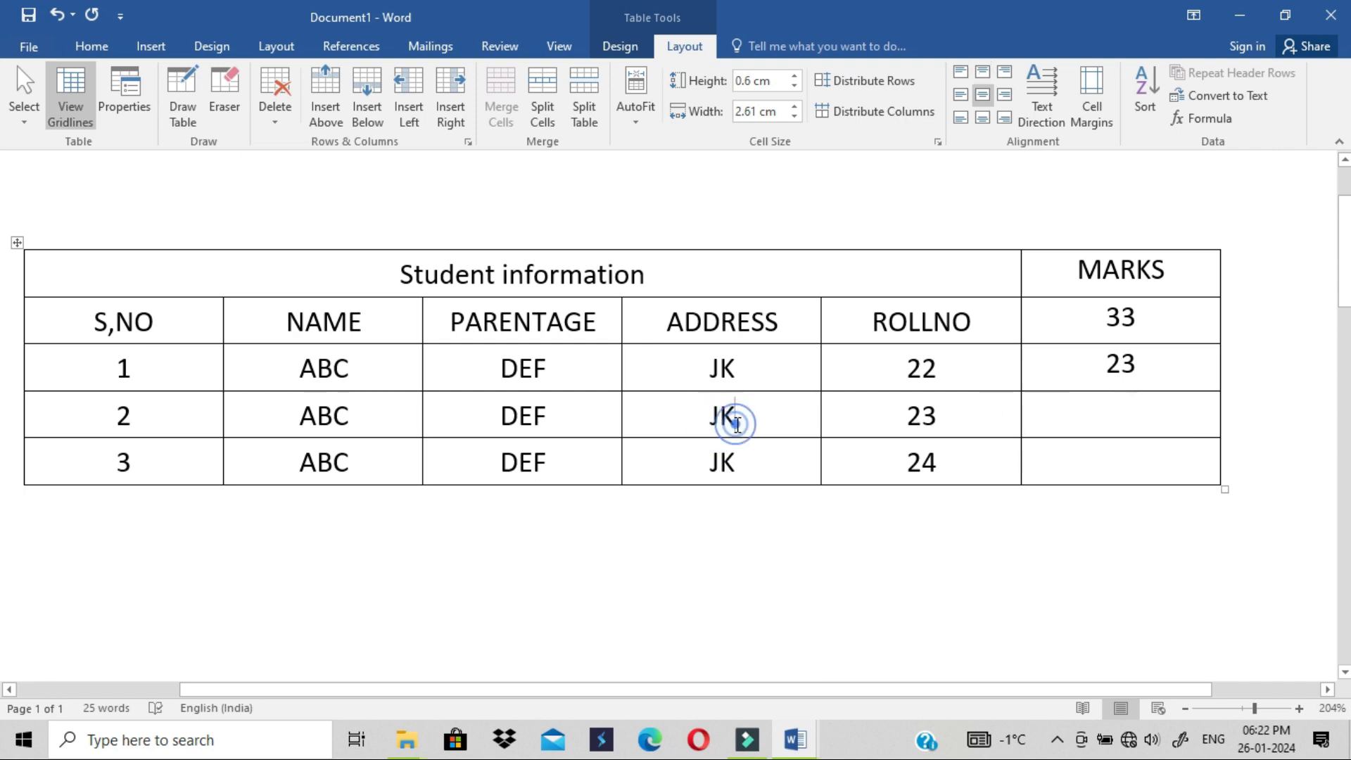
pyautogui.press('BackSpace')
pyautogui.press('BackSpace')
pyautogui.write('33')
# Insert the formula =SUM(ABOVE) in the MARKS cell of the row for S,NO 2.
pyautogui.click(1146, 415)
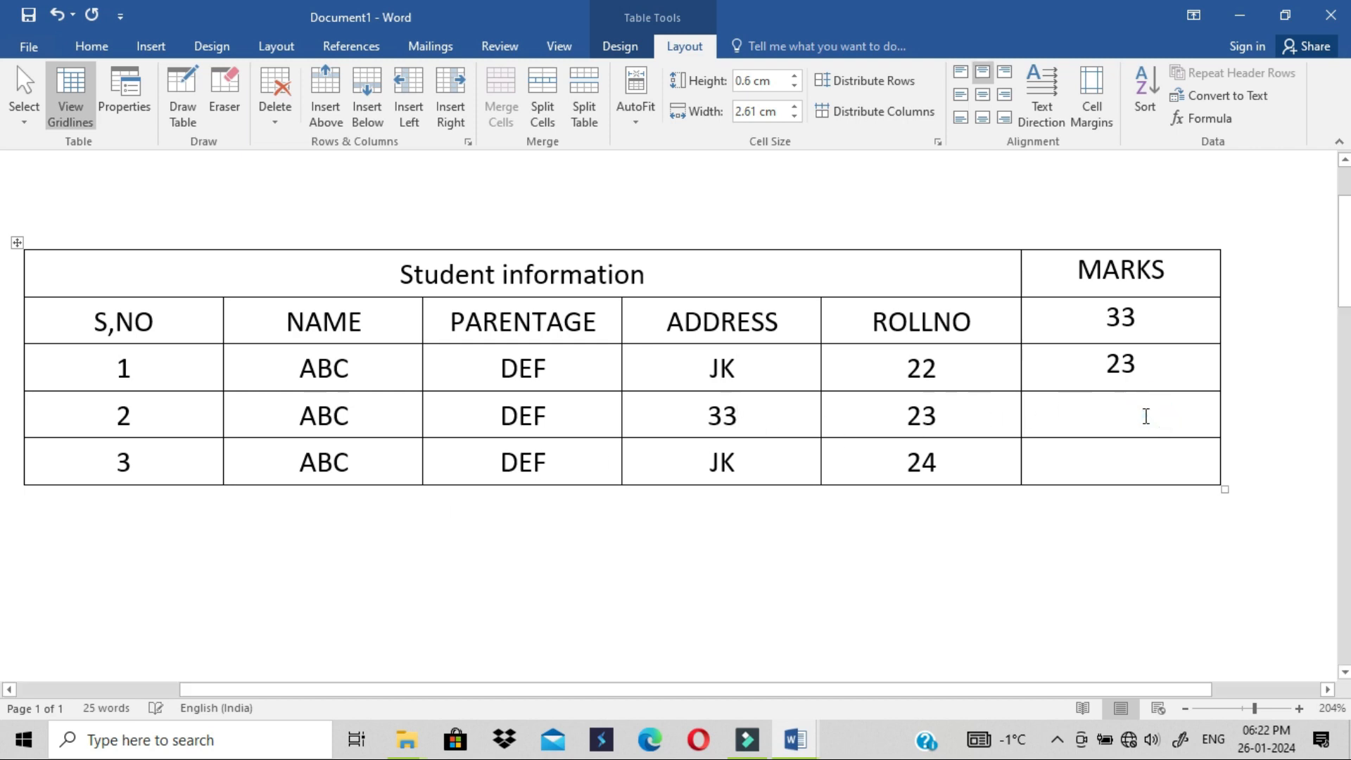
pyautogui.click(1173, 117)
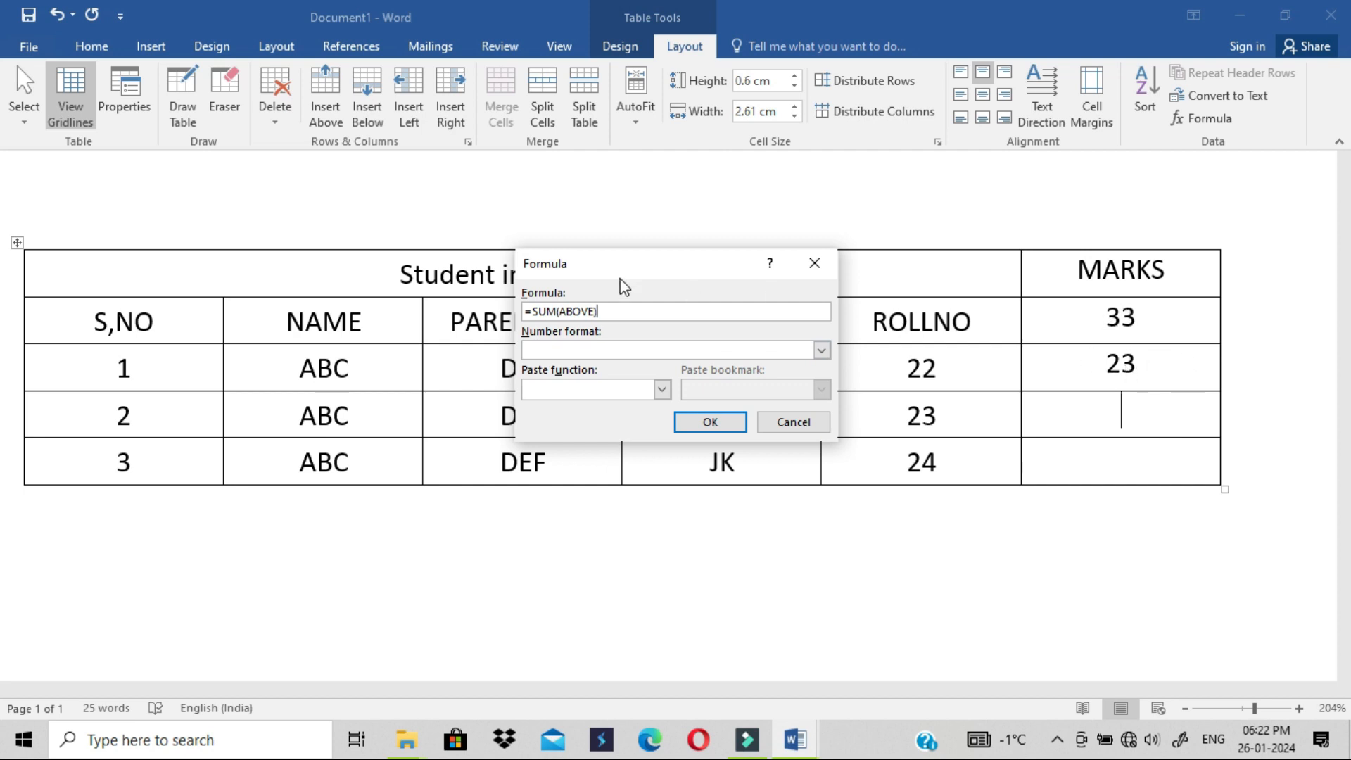
pyautogui.click(594, 312)
pyautogui.click(711, 420)
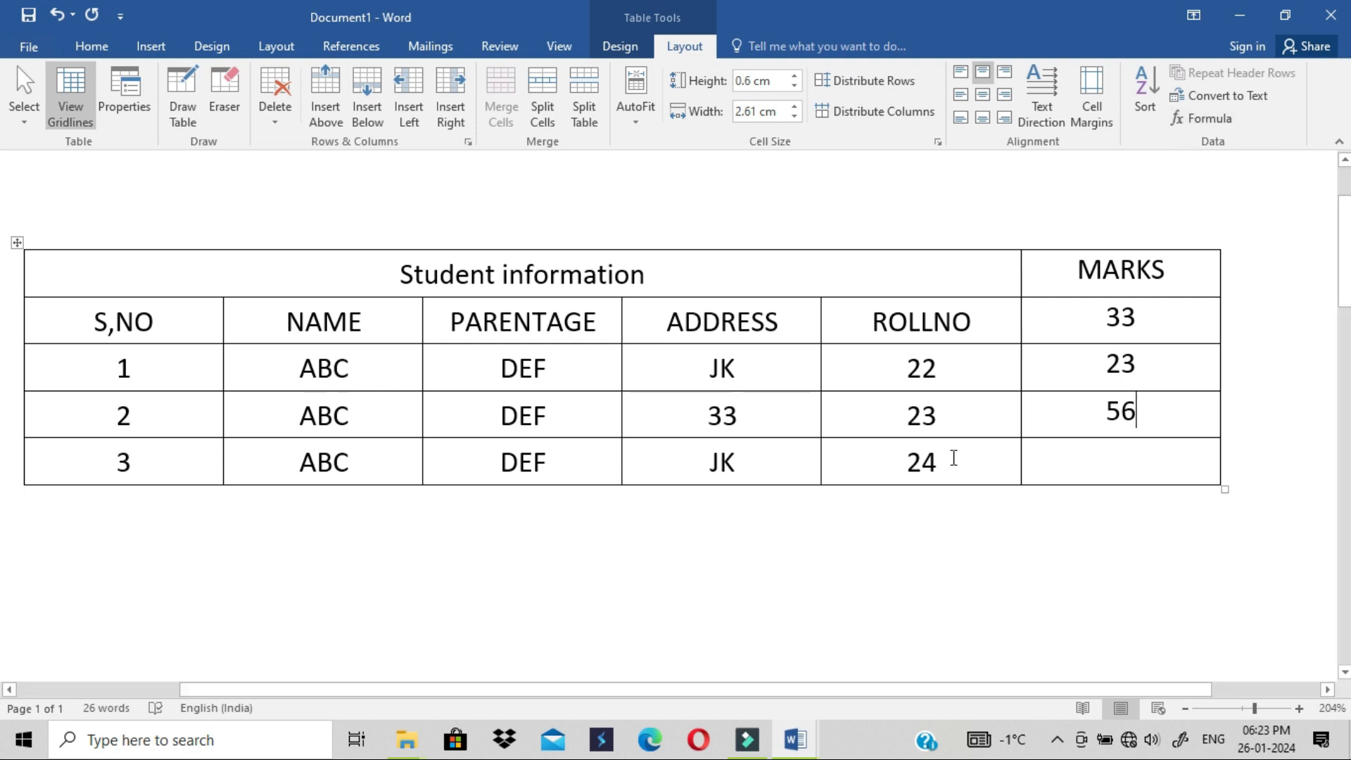
# Undo the formula, cell edits and column insertion until the table is back to five columns without MARKS.
pyautogui.click(57, 15)
pyautogui.click(57, 16)
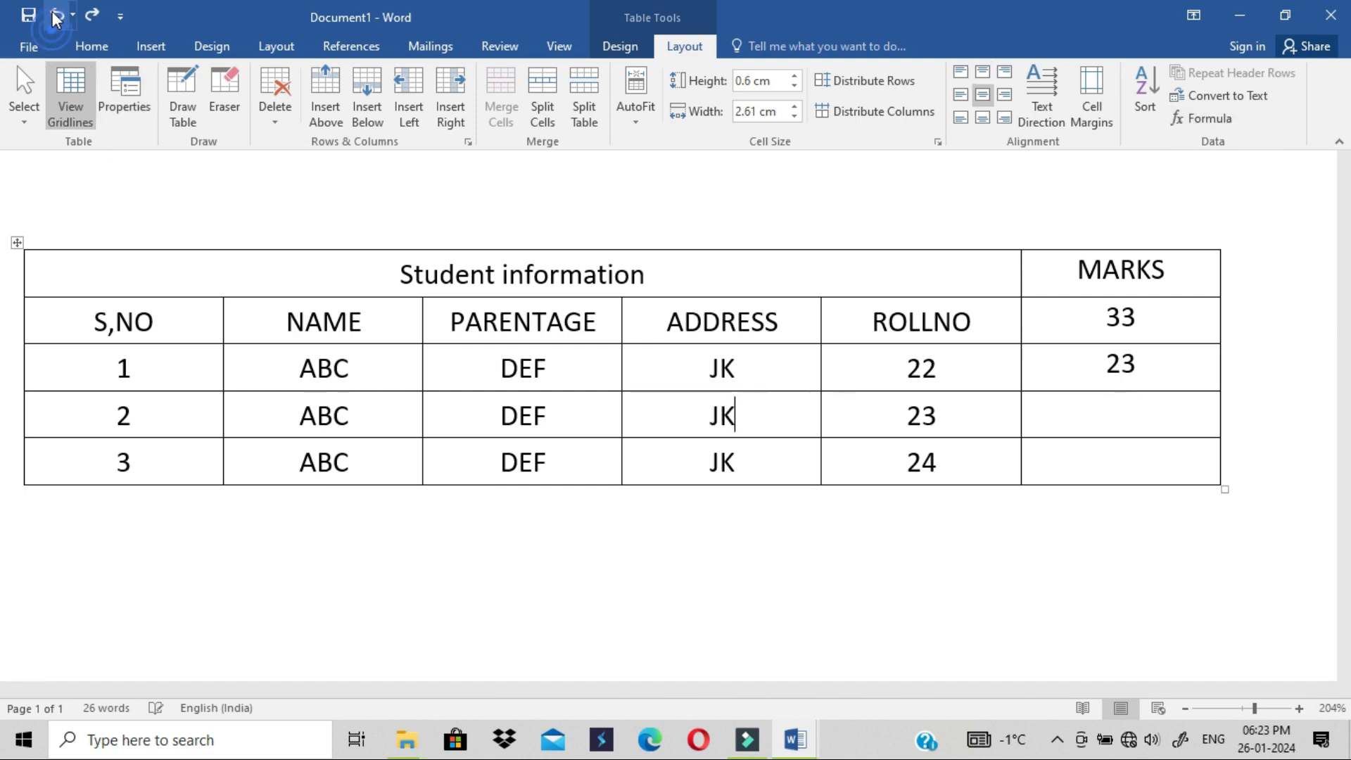
pyautogui.click(57, 15)
pyautogui.click(57, 16)
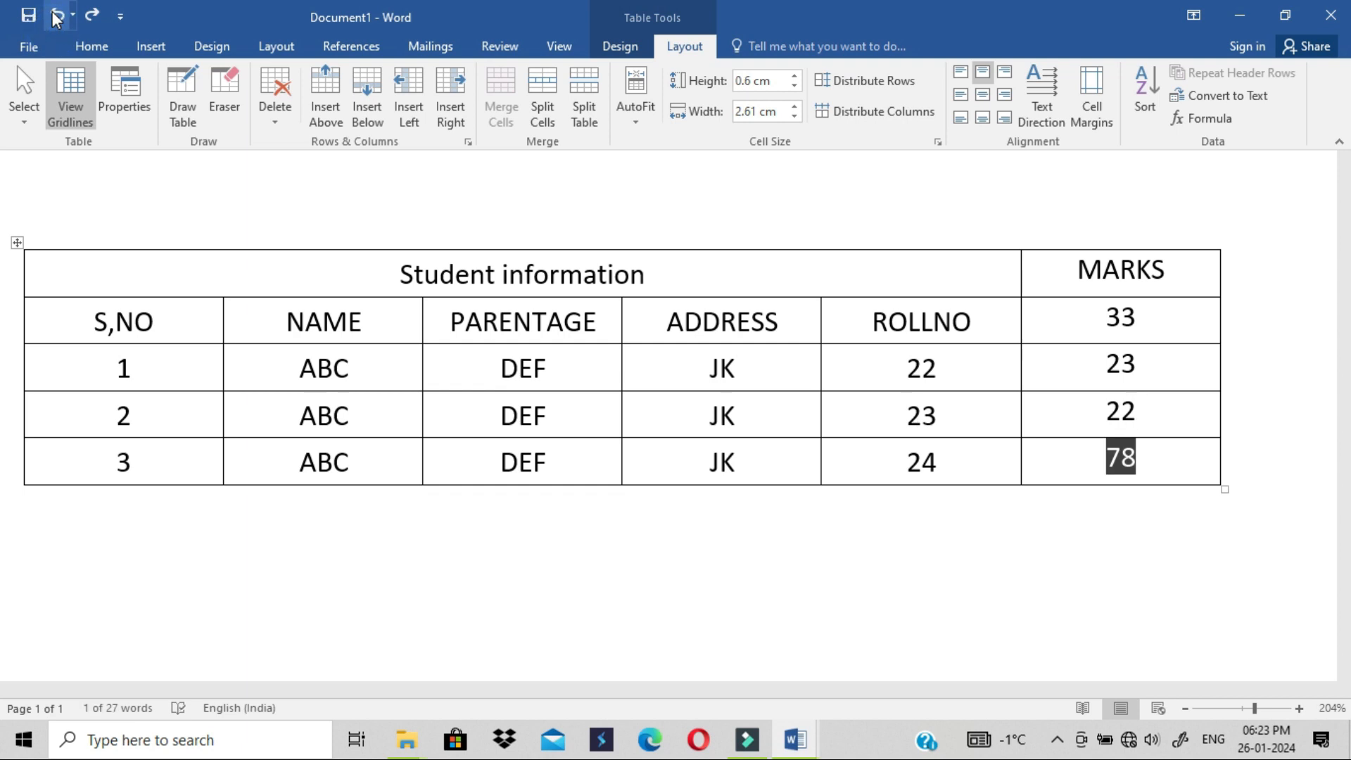
pyautogui.click(57, 15)
pyautogui.click(57, 16)
pyautogui.click(57, 15)
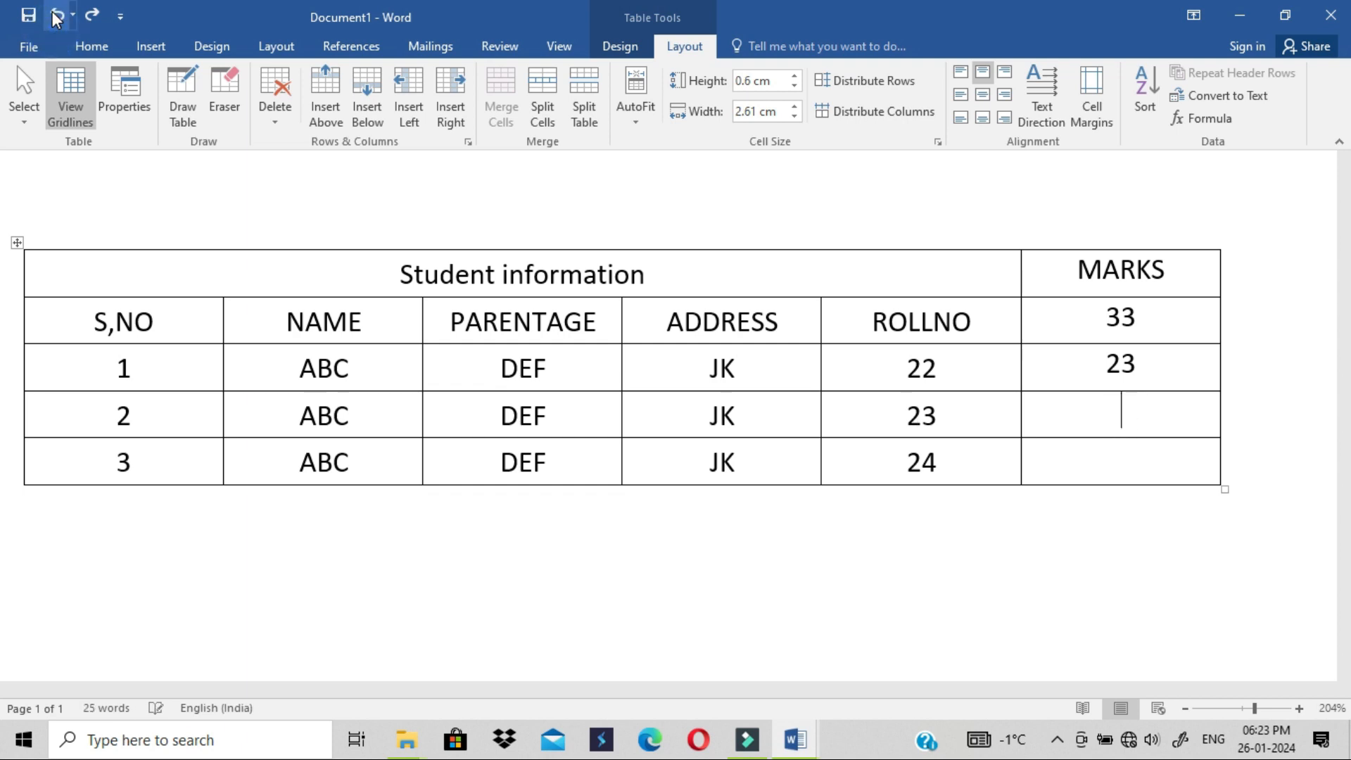
pyautogui.click(57, 16)
pyautogui.click(57, 15)
pyautogui.click(57, 16)
pyautogui.click(57, 16)
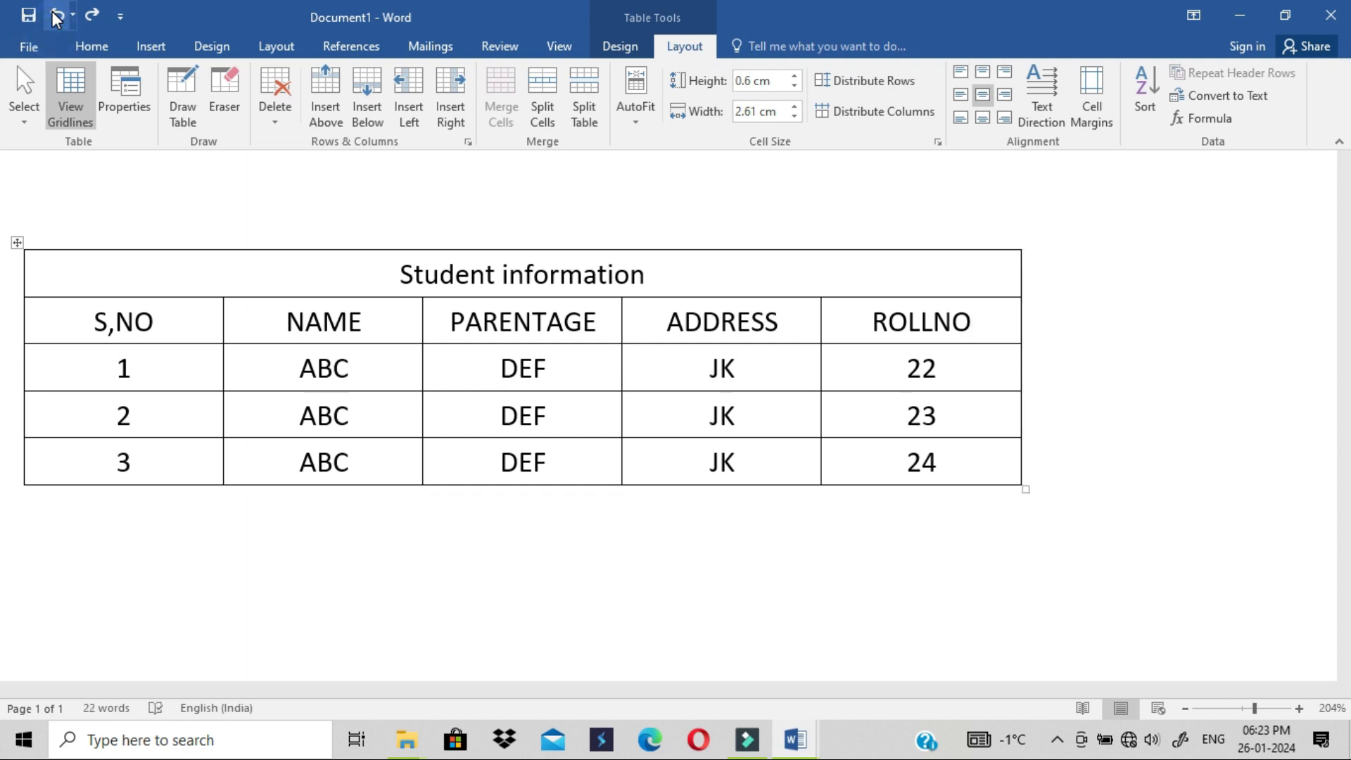
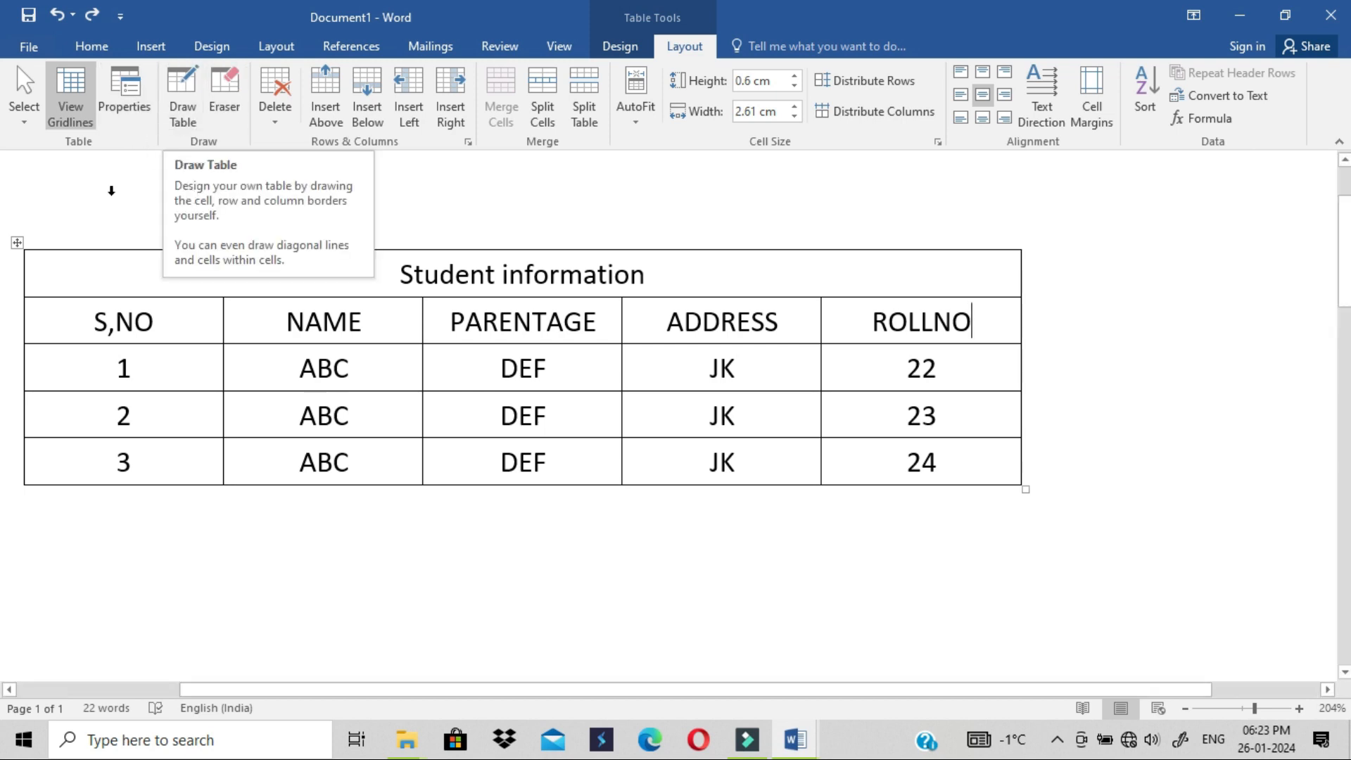
# Draw a single-cell table about 10.55 cm wide and 1.79 cm high below the student table, and undo it.
pyautogui.click(188, 109)
pyautogui.moveTo(226, 545)
pyautogui.mouseDown()
pyautogui.moveTo(1227, 641)
pyautogui.moveTo(1050, 688)
pyautogui.moveTo(1037, 556)
pyautogui.mouseUp()
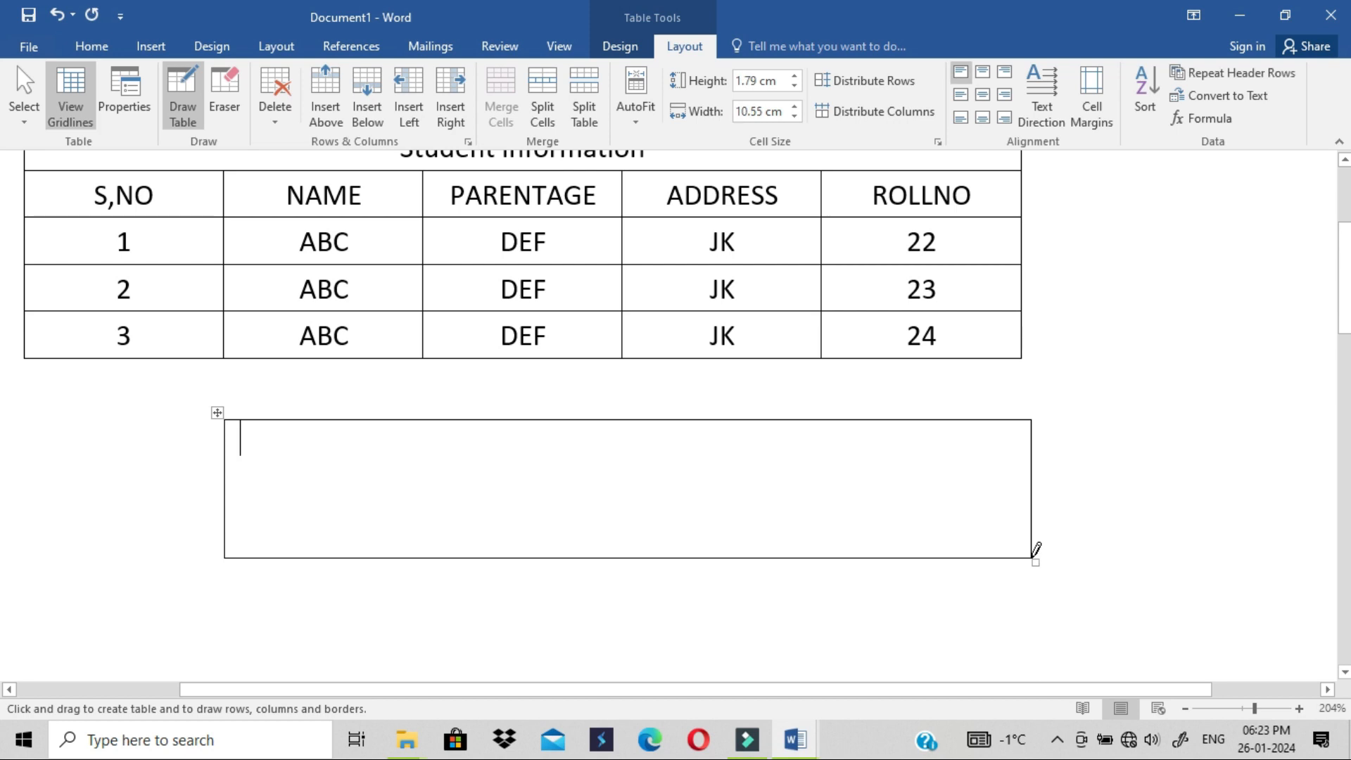
pyautogui.click(58, 14)
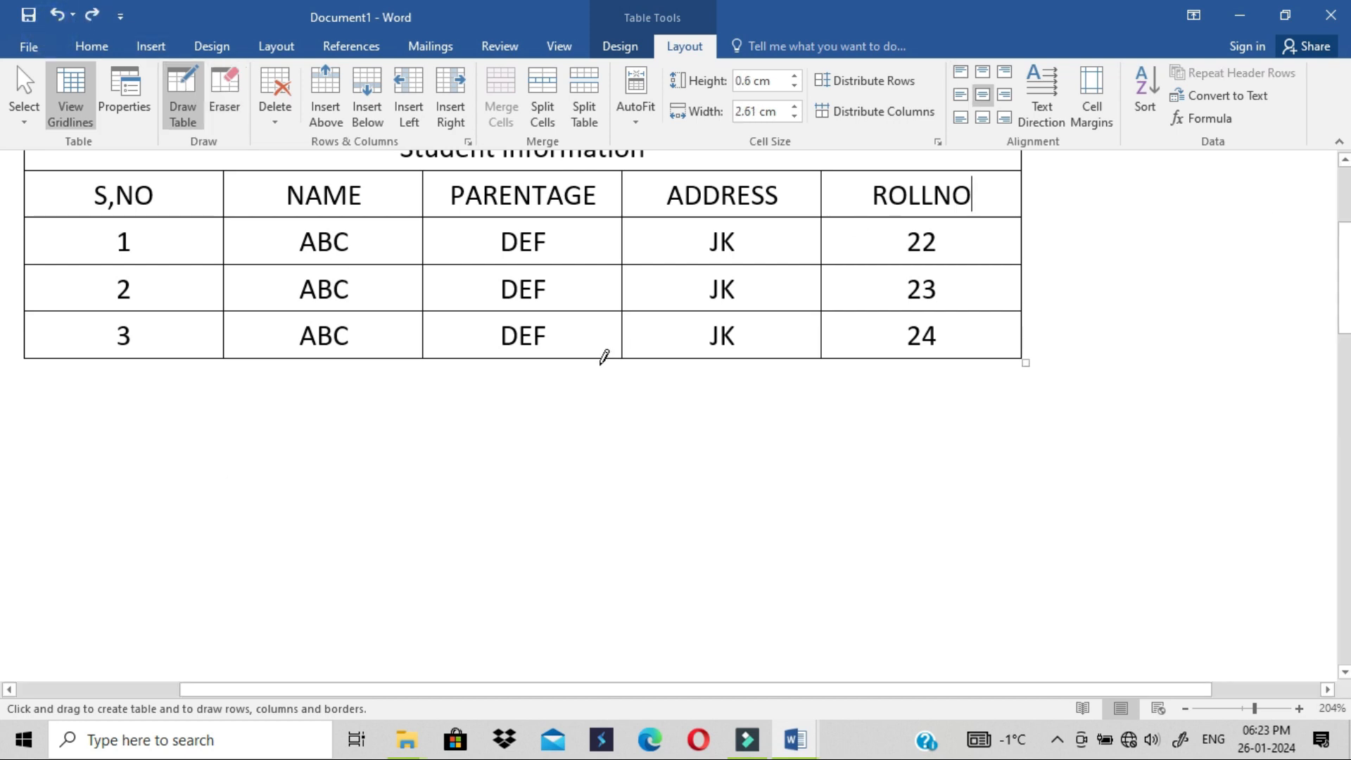
# Draw a table with two rows and three columns below the student table, and remove it entirely with the Eraser.
pyautogui.moveTo(271, 457)
pyautogui.mouseDown()
pyautogui.moveTo(387, 498)
pyautogui.moveTo(980, 513)
pyautogui.moveTo(976, 559)
pyautogui.mouseUp()
pyautogui.moveTo(559, 415); pyautogui.dragTo(556, 526)
pyautogui.moveTo(702, 425); pyautogui.dragTo(701, 526)
pyautogui.moveTo(280, 476)
pyautogui.mouseDown()
pyautogui.moveTo(1040, 446)
pyautogui.moveTo(1013, 454)
pyautogui.mouseUp()
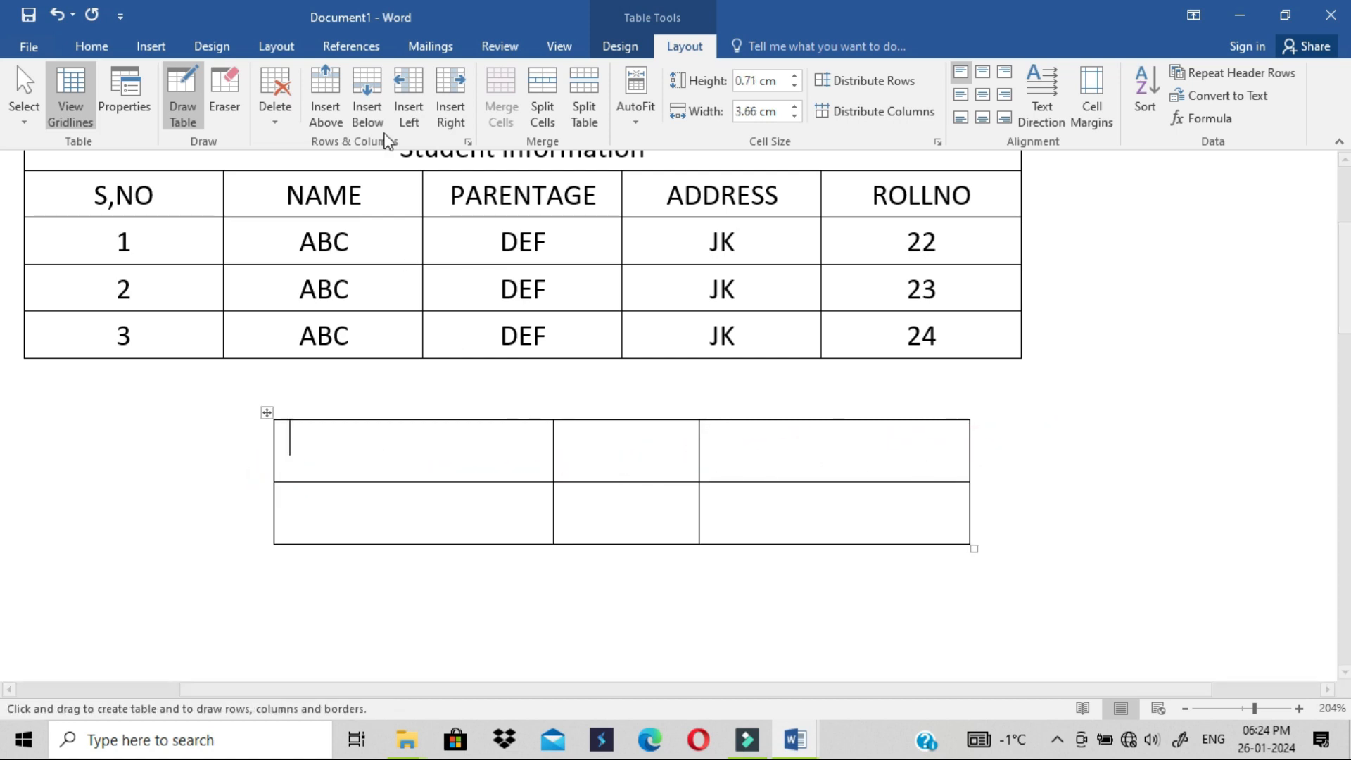
pyautogui.click(228, 103)
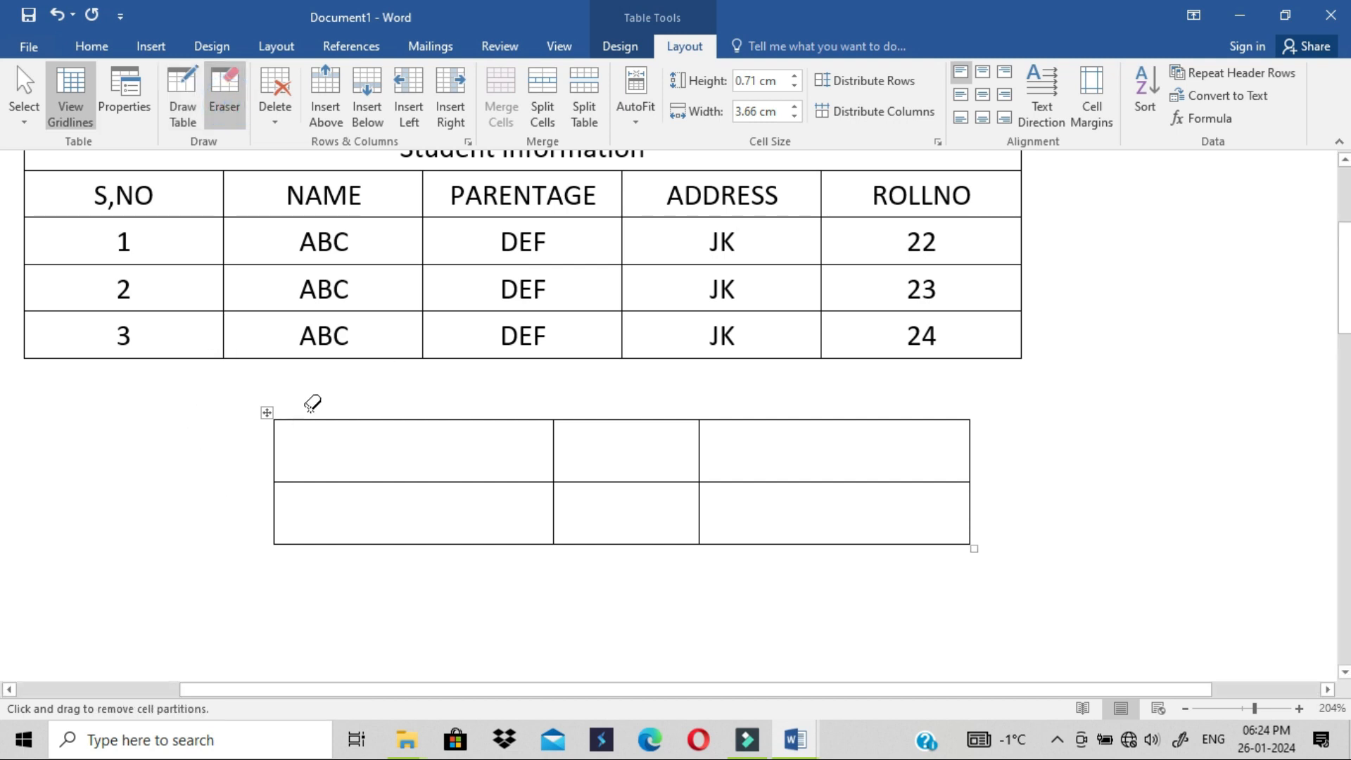
pyautogui.moveTo(192, 408)
pyautogui.mouseDown()
pyautogui.moveTo(783, 479)
pyautogui.moveTo(711, 536)
pyautogui.moveTo(1052, 566)
pyautogui.mouseUp()
# Review the table, row, column and cell settings in the student table's properties, and close them.
pyautogui.moveTo(1348, 294); pyautogui.dragTo(1349, 200)
pyautogui.click(365, 489)
pyautogui.click(684, 46)
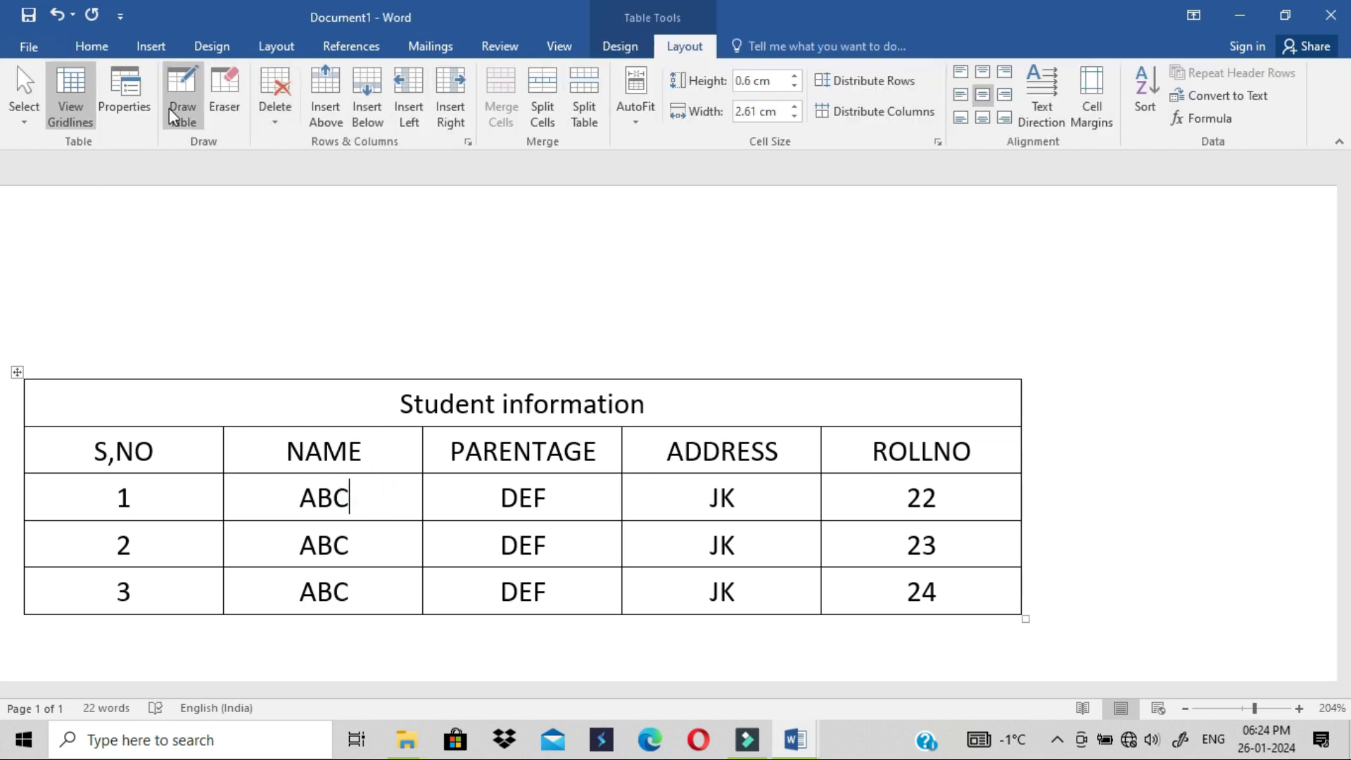
pyautogui.click(102, 98)
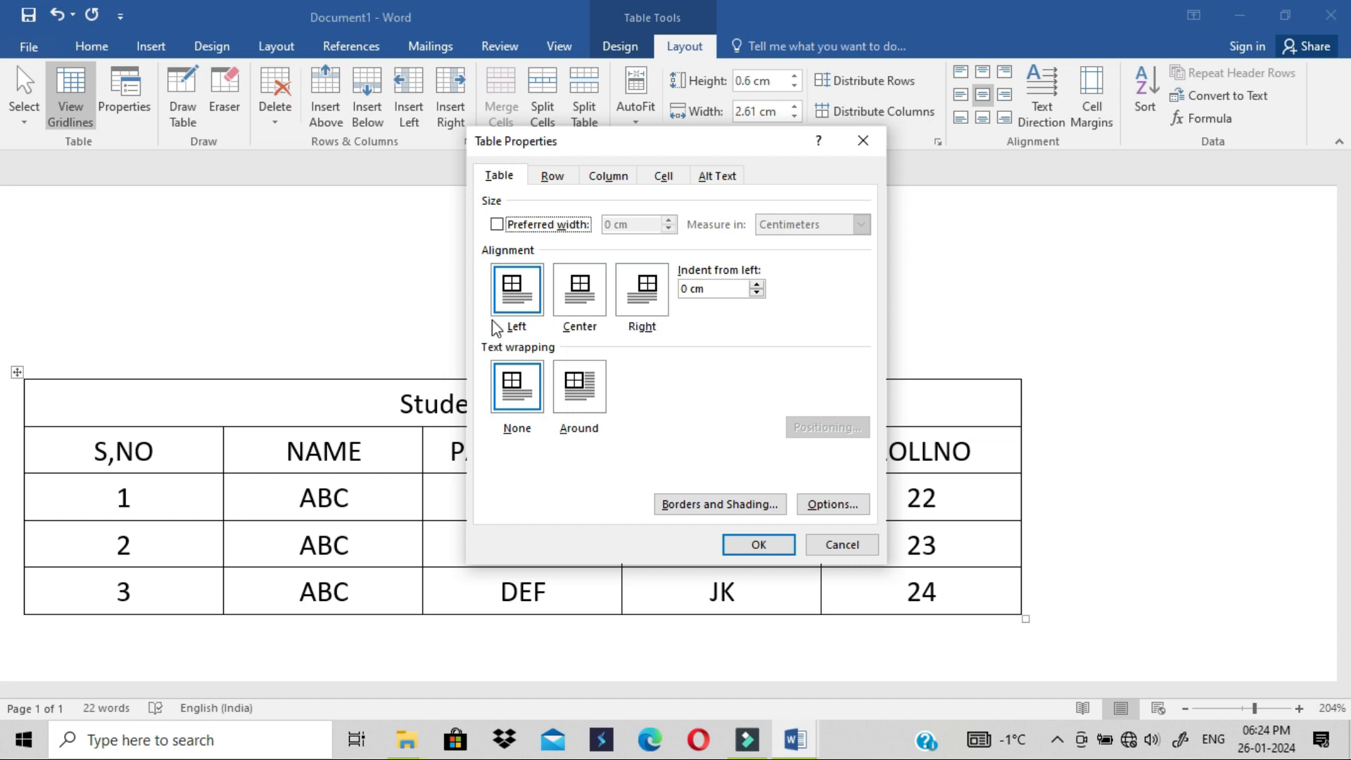
pyautogui.click(554, 178)
pyautogui.click(617, 180)
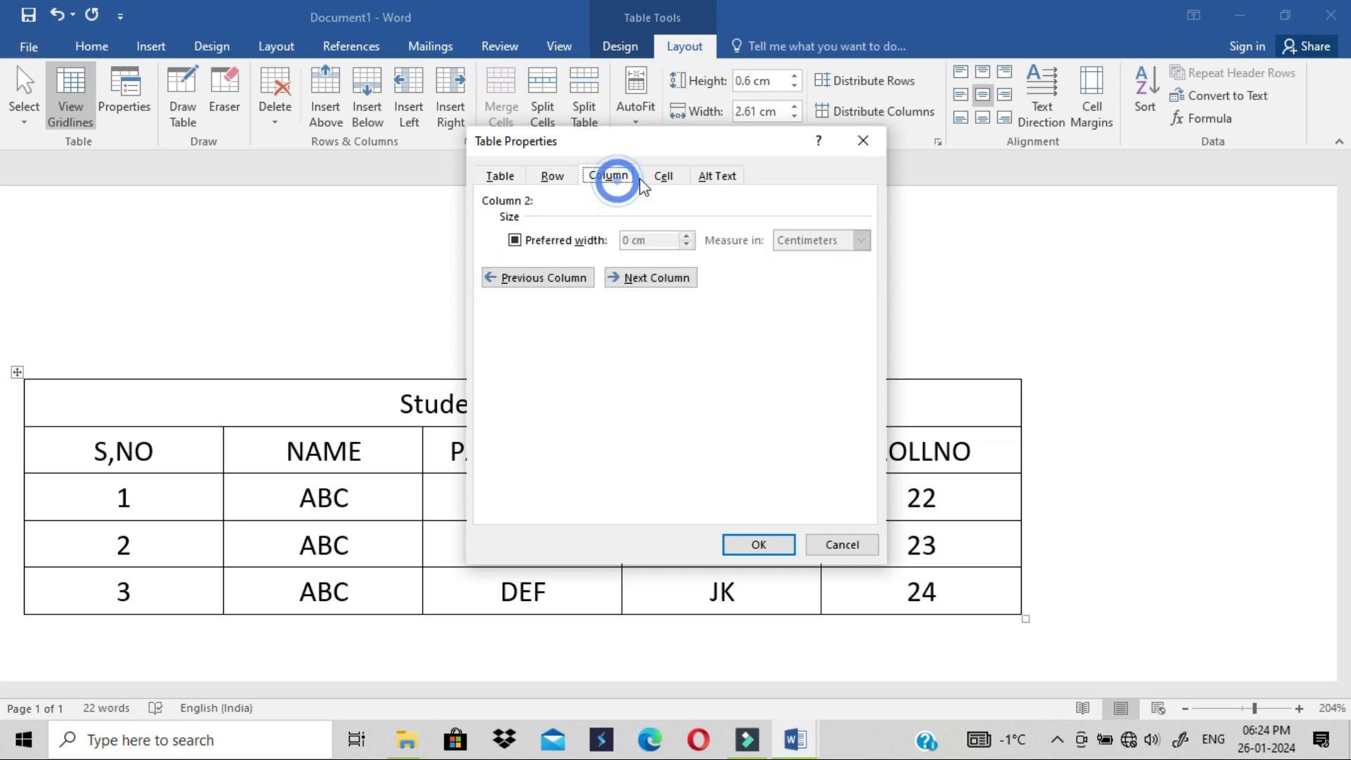
pyautogui.click(643, 177)
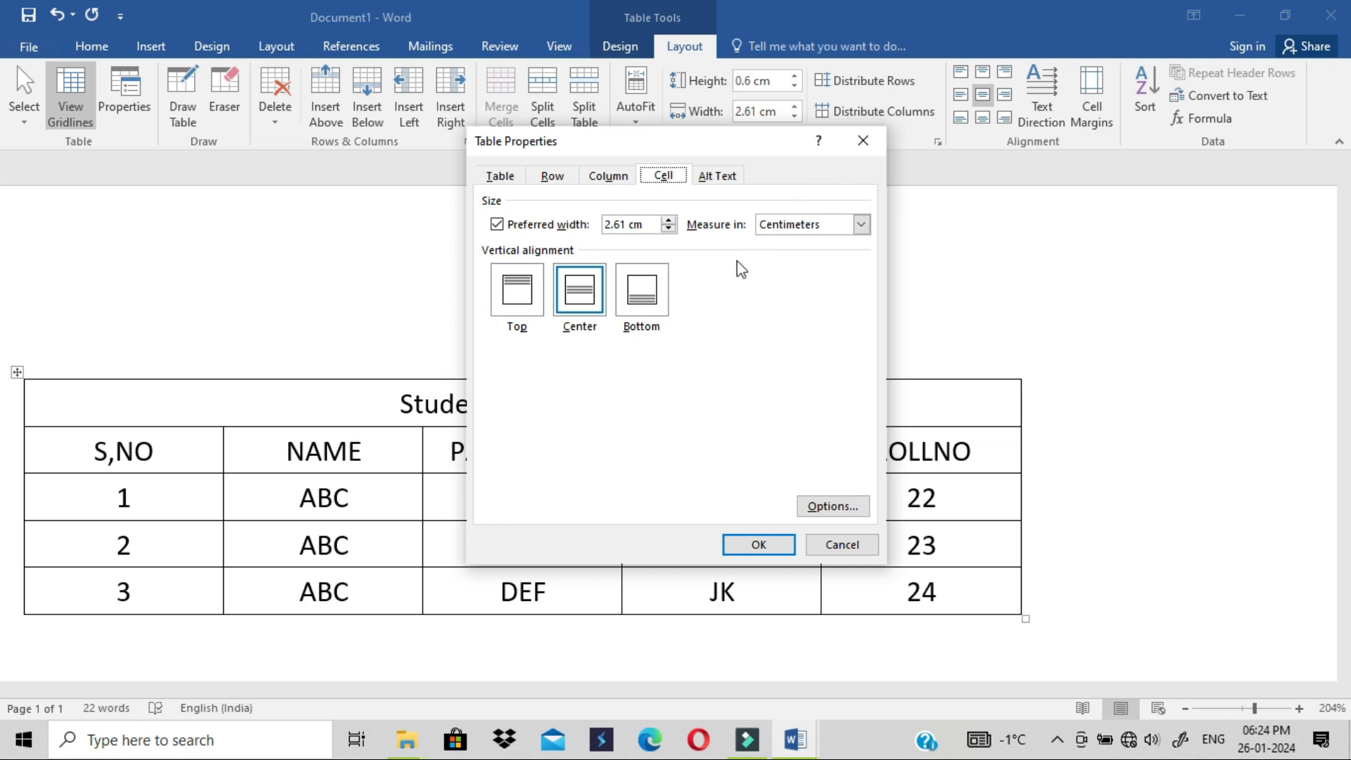
pyautogui.click(862, 141)
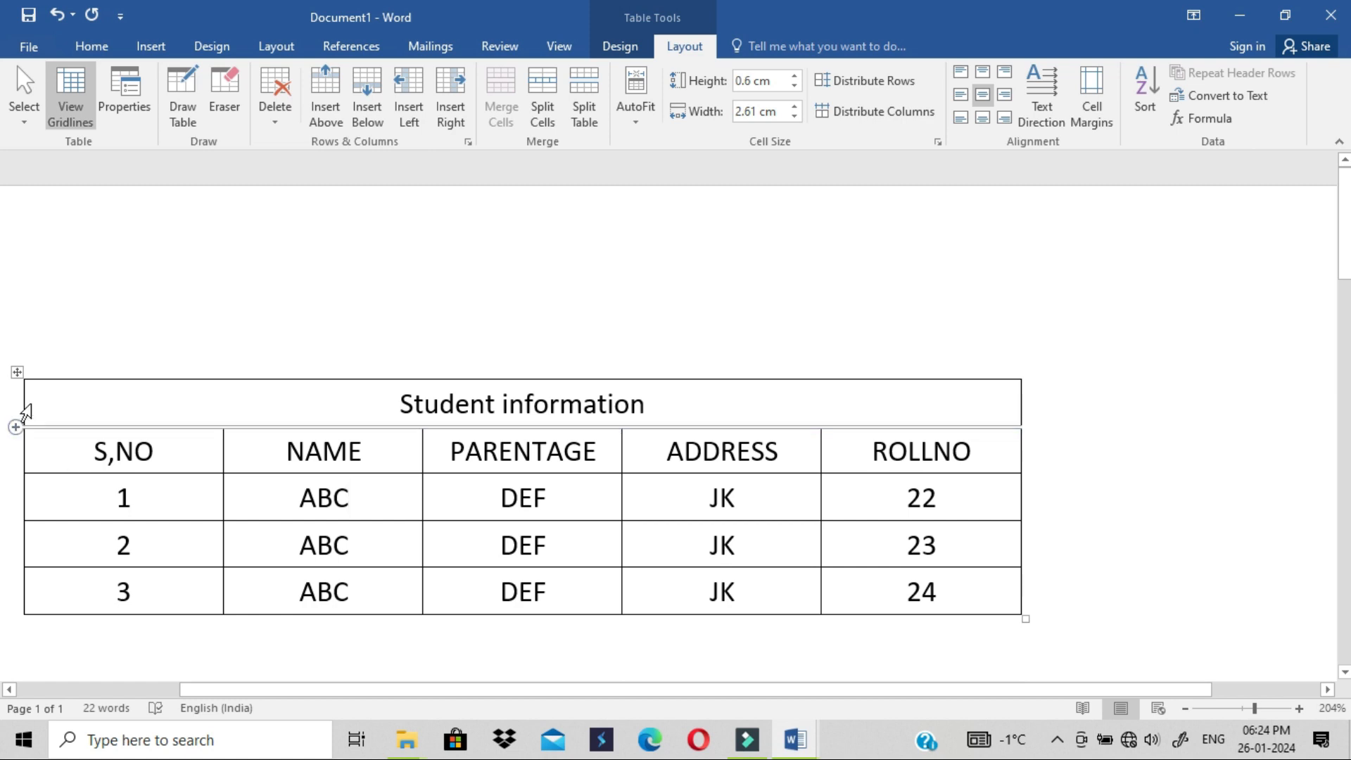
# Remove all borders from the whole student table using No Border, and deselect it.
pyautogui.click(16, 372)
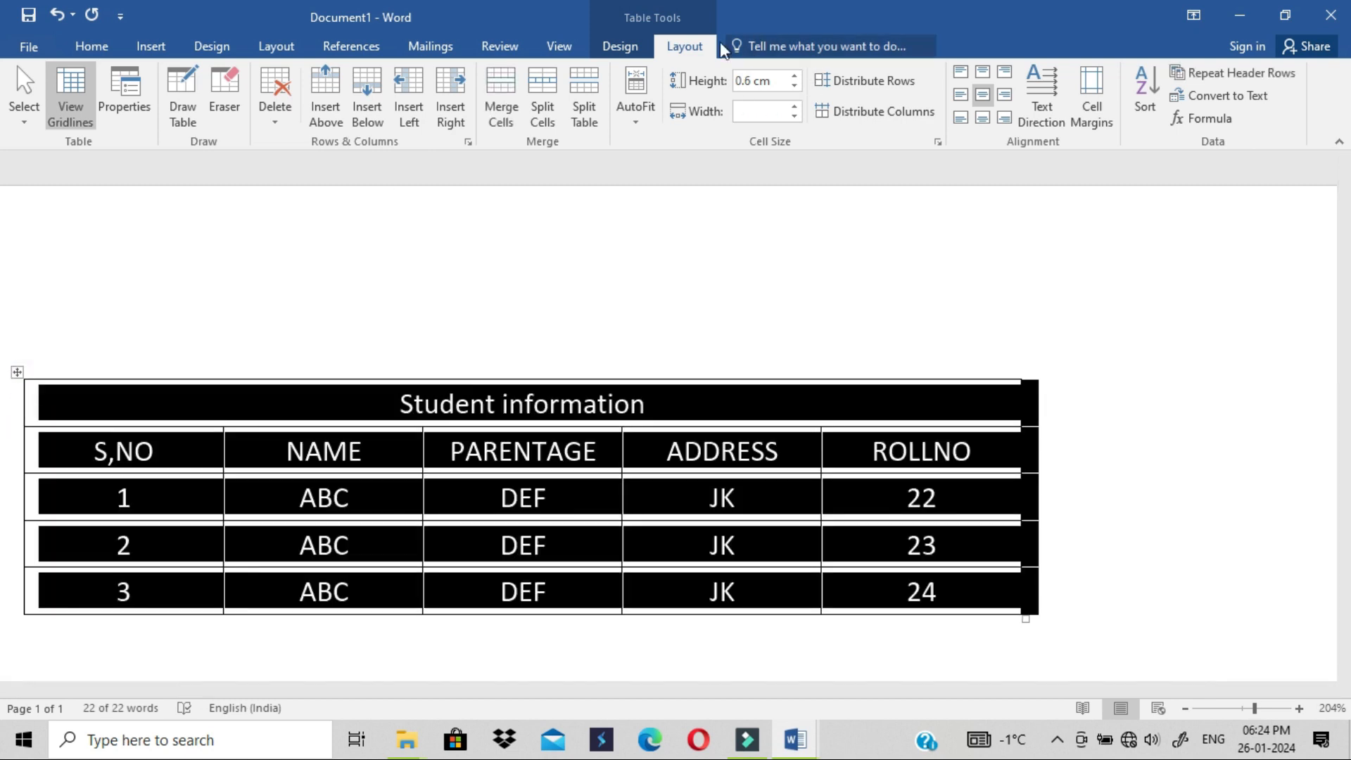
pyautogui.click(634, 47)
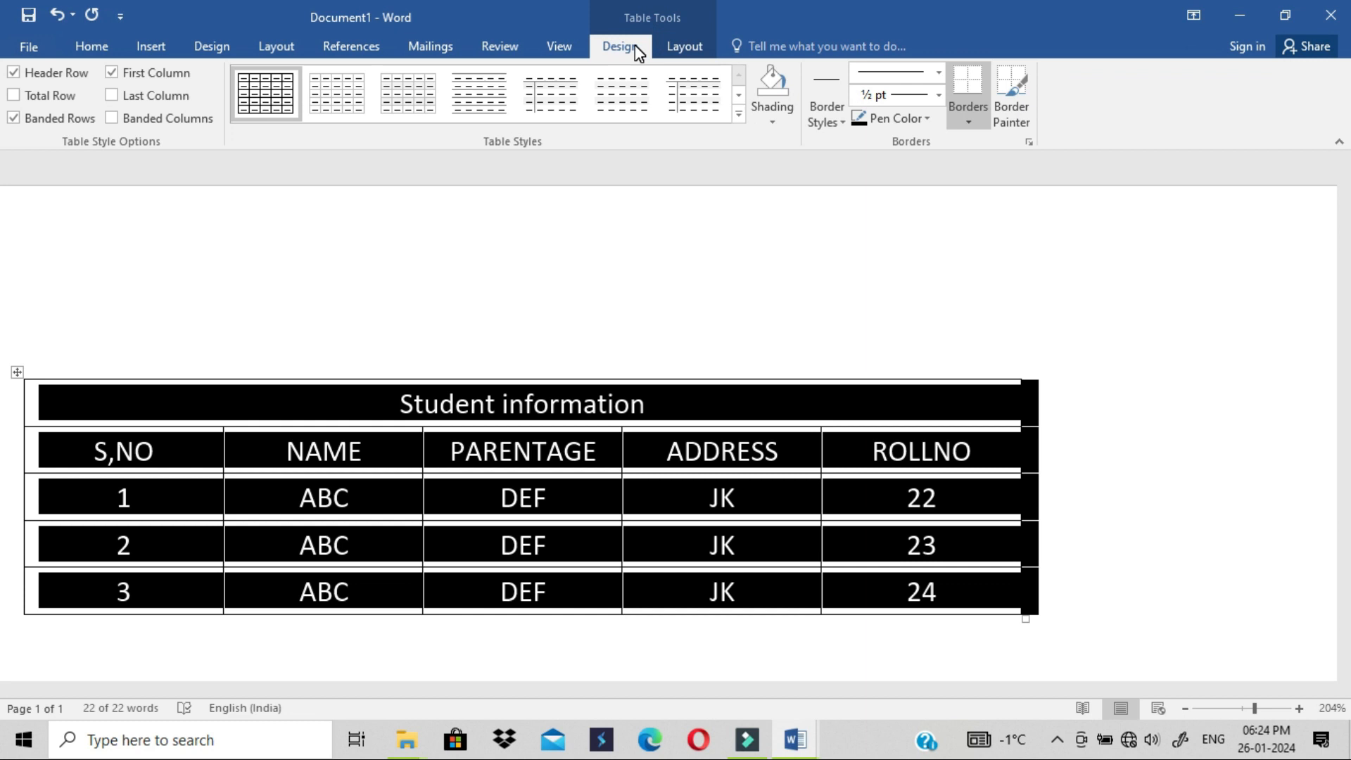
pyautogui.click(976, 126)
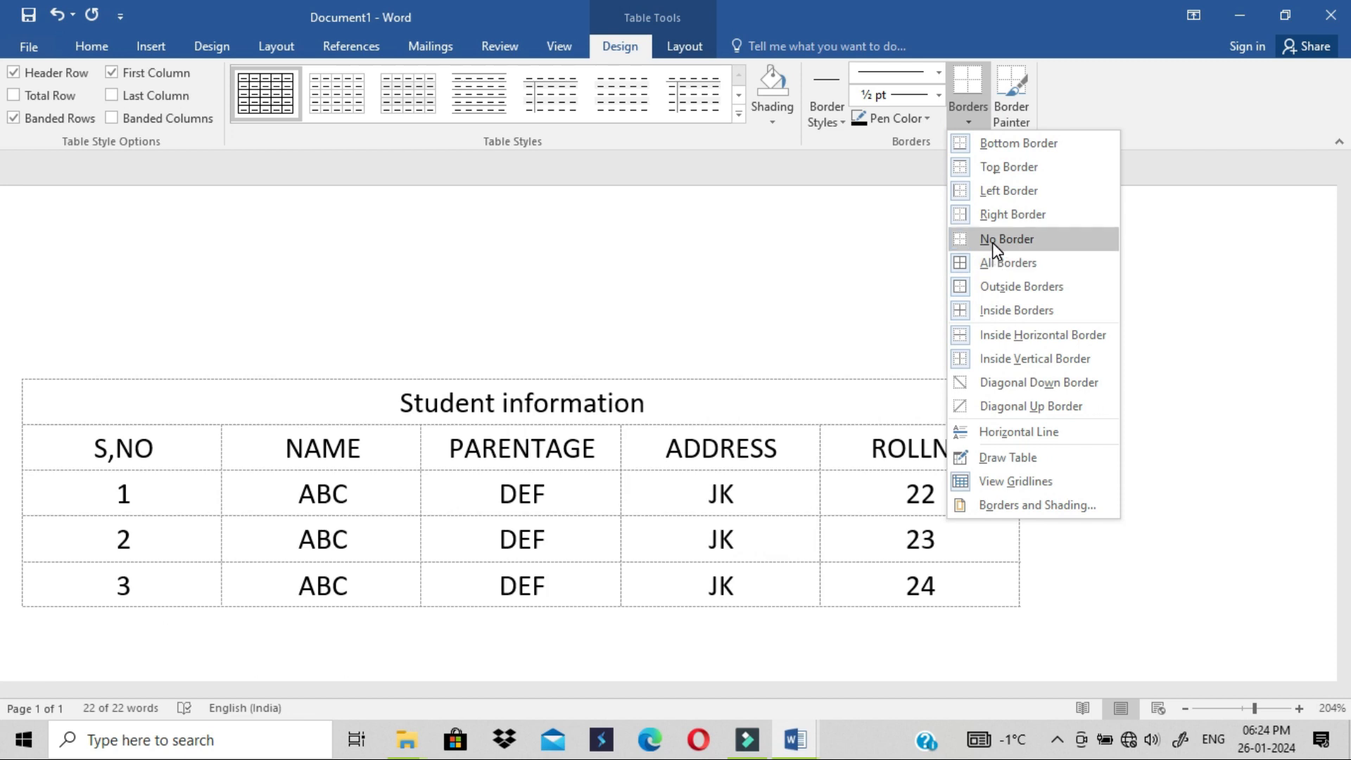
pyautogui.click(993, 241)
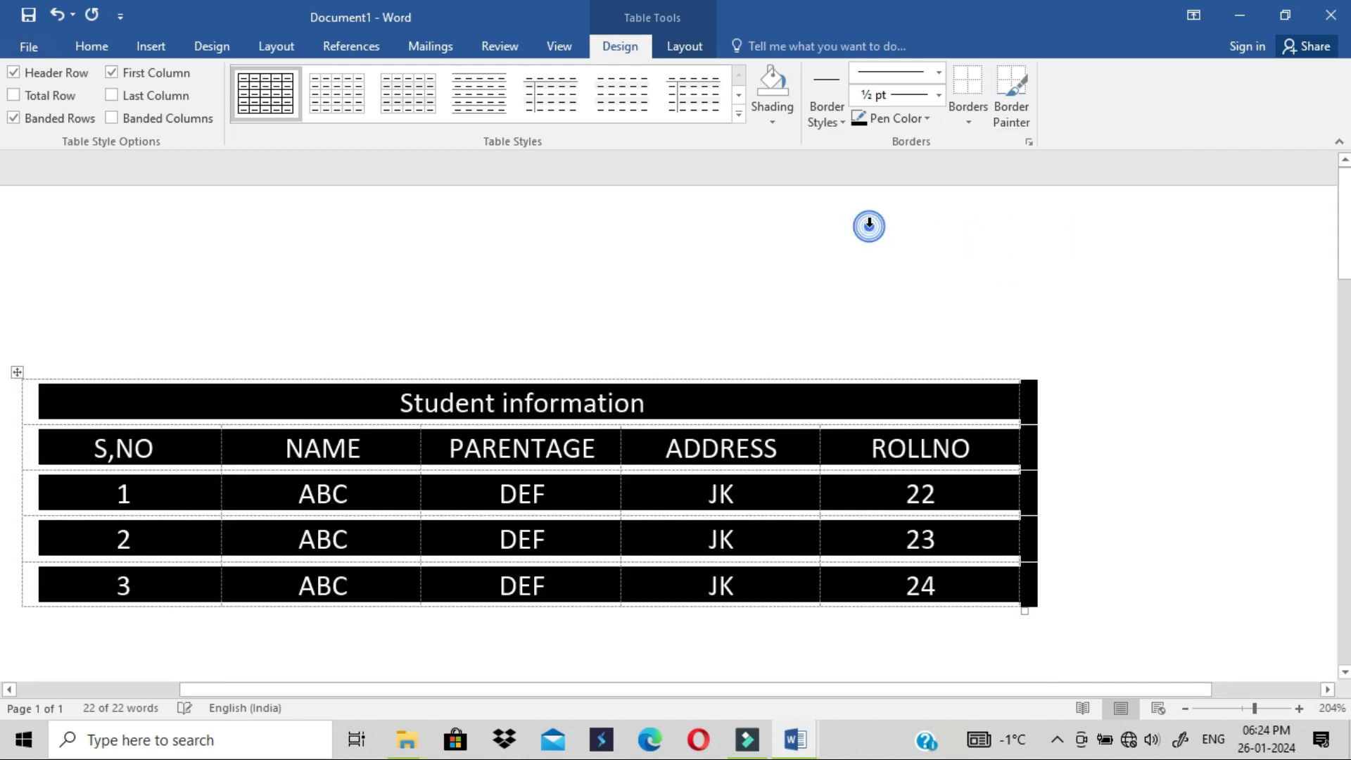
pyautogui.click(869, 224)
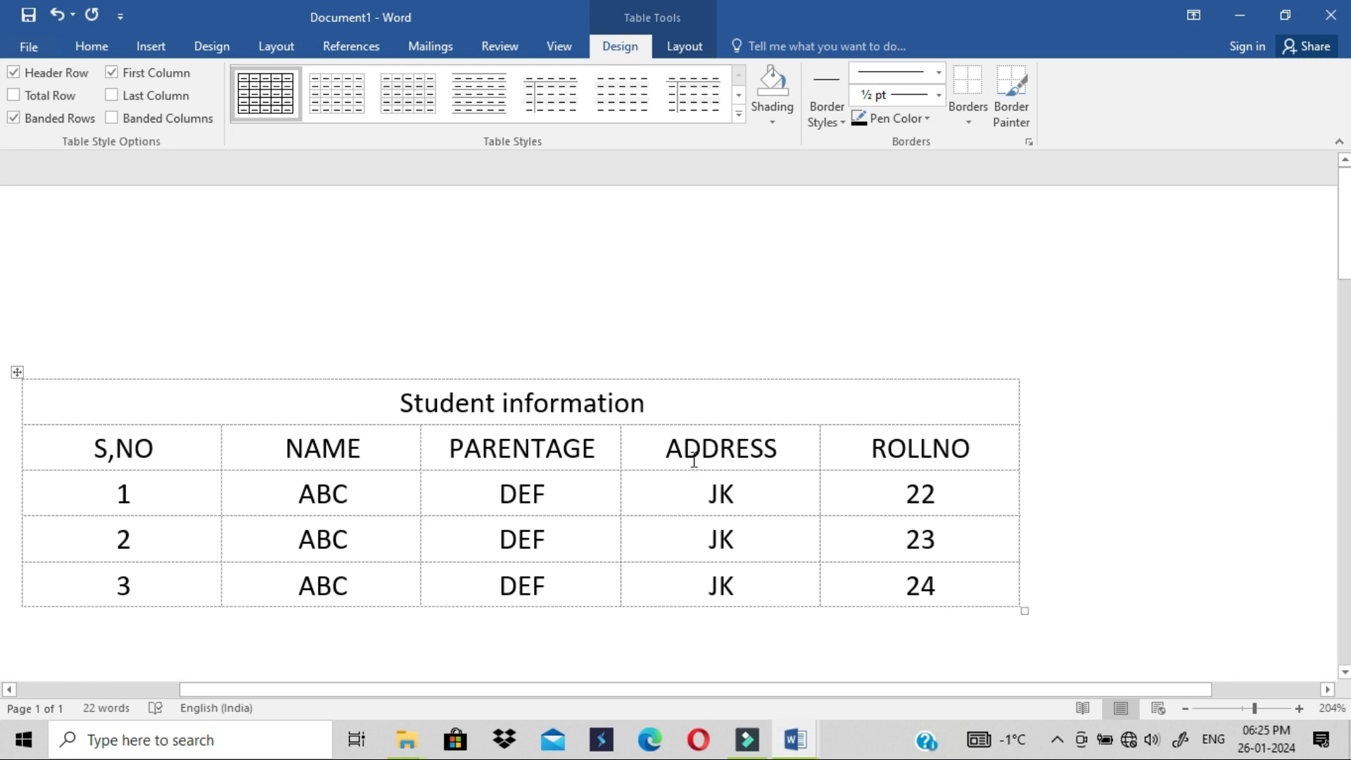
# Check the table in the print preview at 356% and 100% zoom, and return to the document.
pyautogui.hotkey('ctrl', 'p')
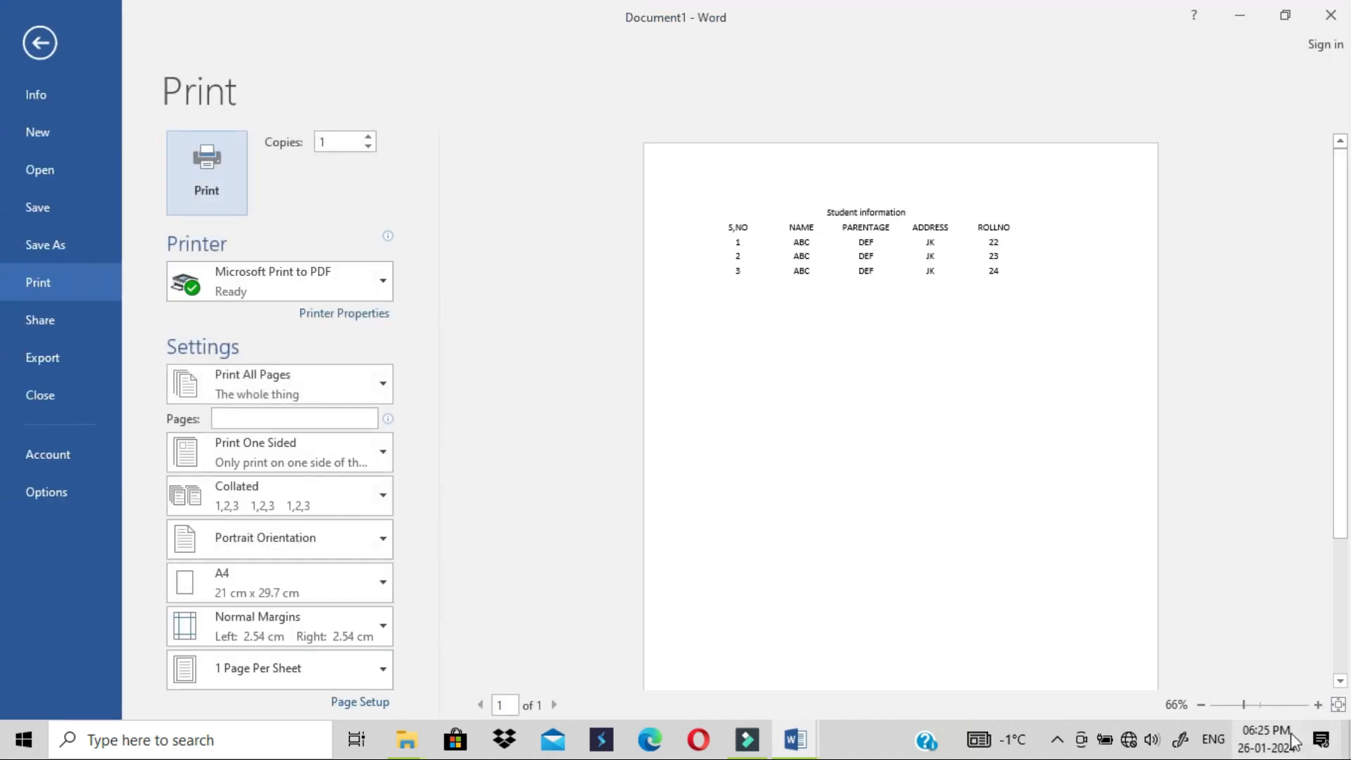
pyautogui.click(1288, 704)
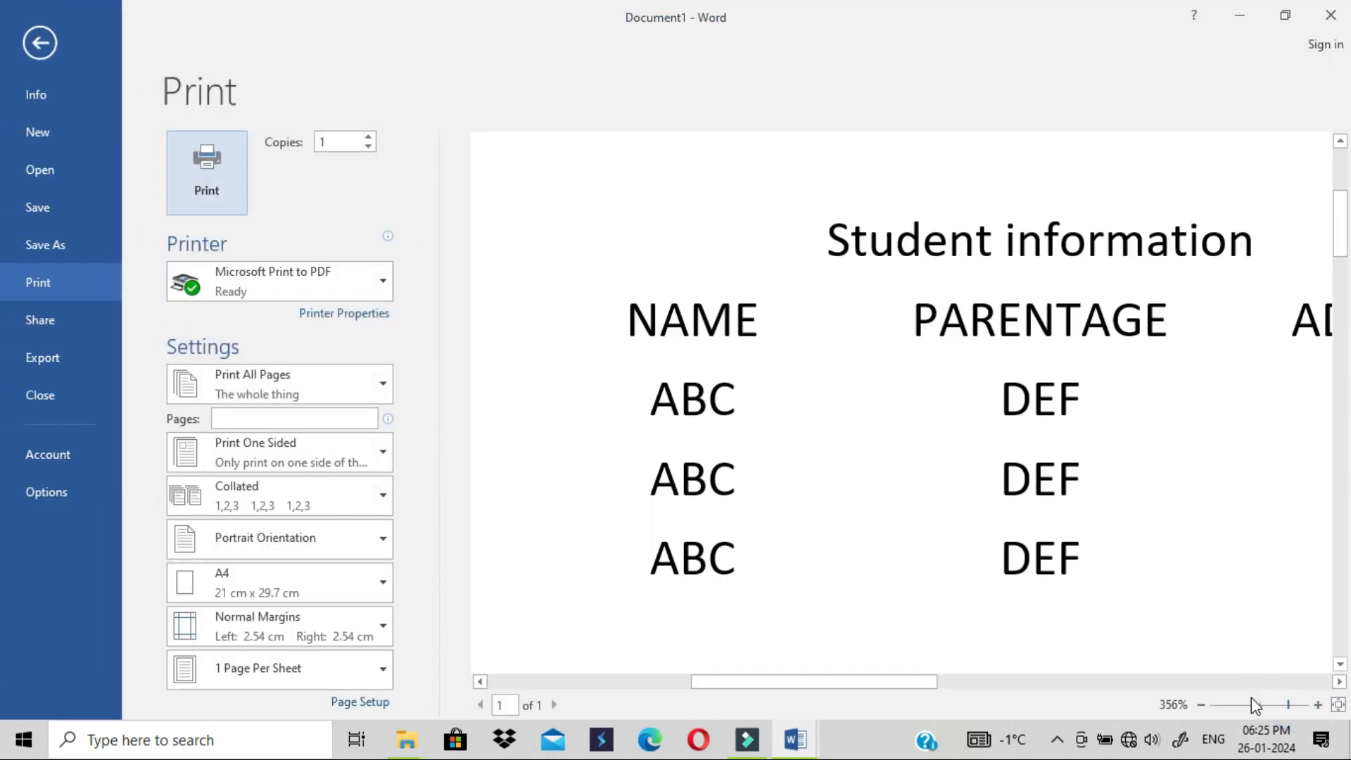
pyautogui.click(1259, 705)
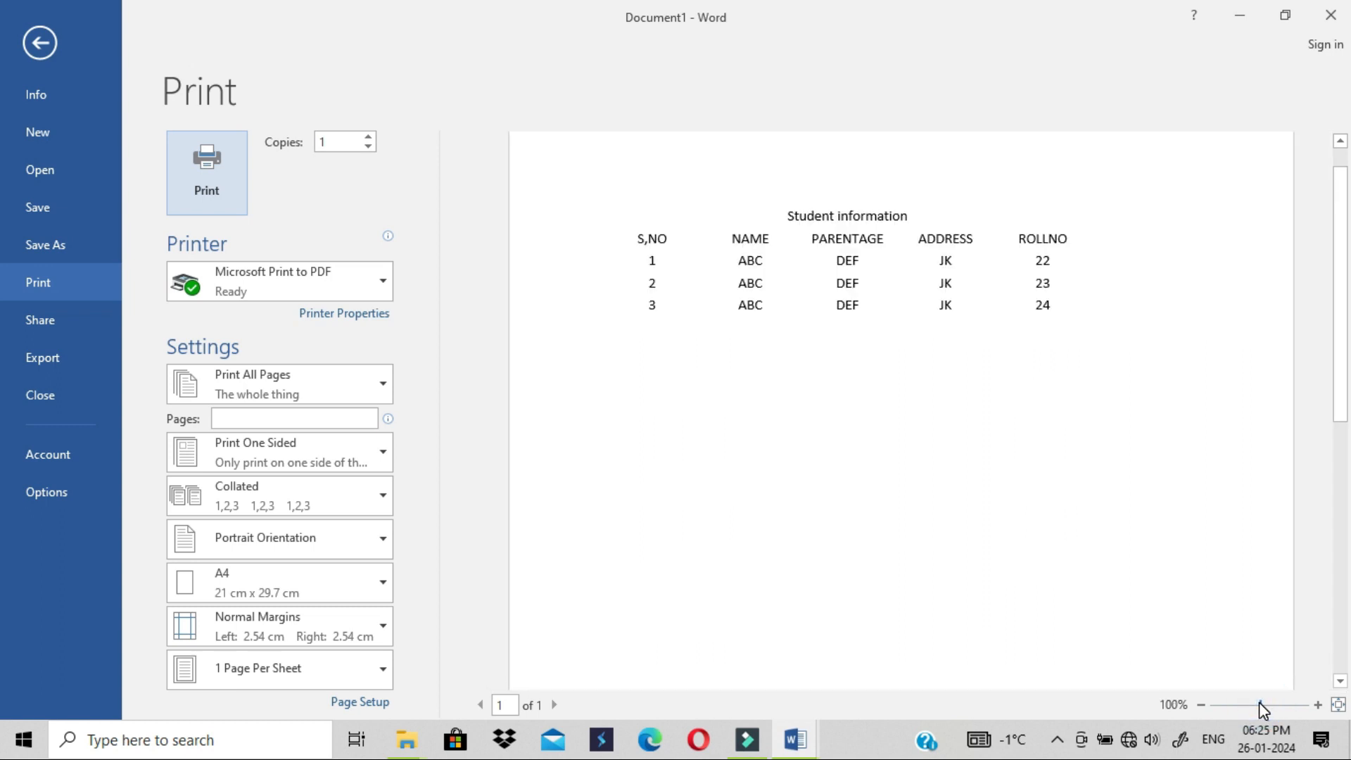
pyautogui.moveTo(1261, 704)
pyautogui.mouseDown()
pyautogui.moveTo(1272, 704)
pyautogui.moveTo(1261, 704)
pyautogui.mouseUp()
pyautogui.click(17, 45)
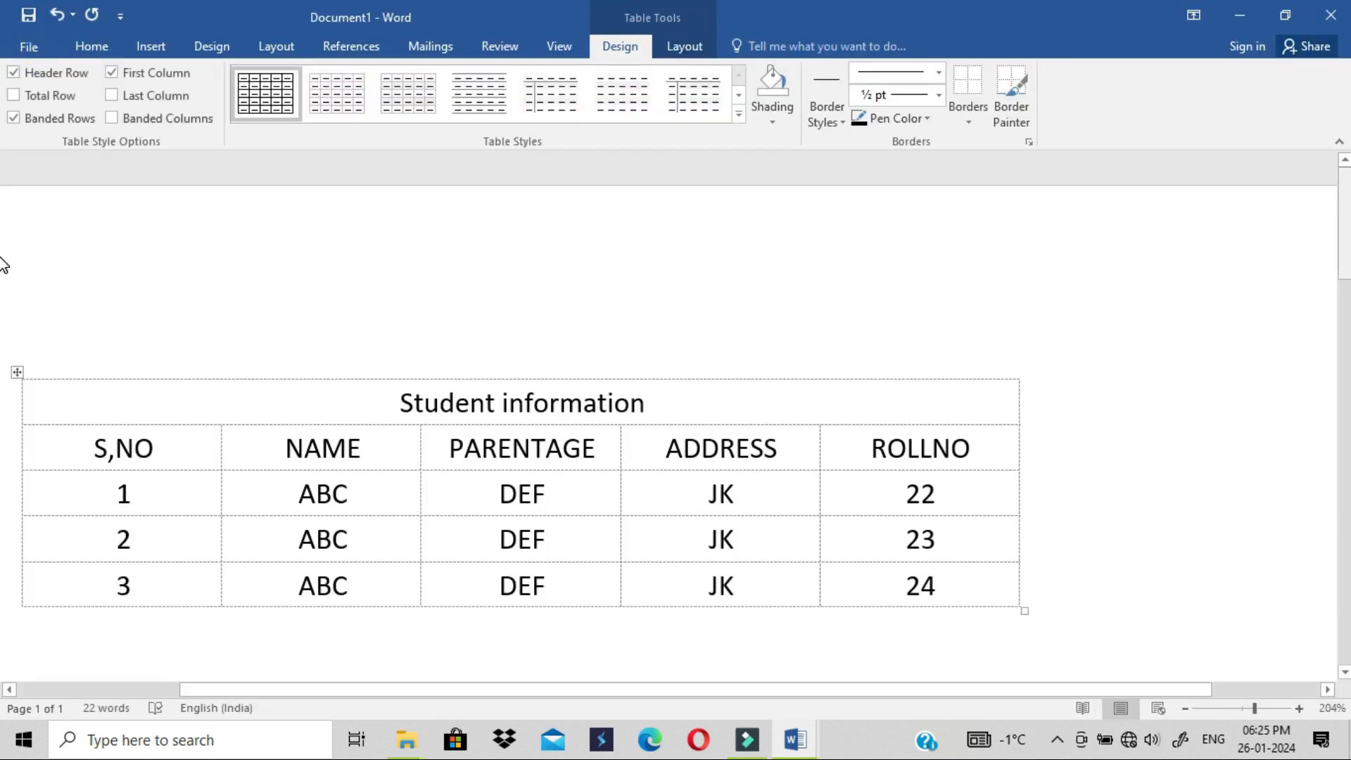
# Turn off the table gridlines and deselect the student table.
pyautogui.scroll(-2, 2, 239)
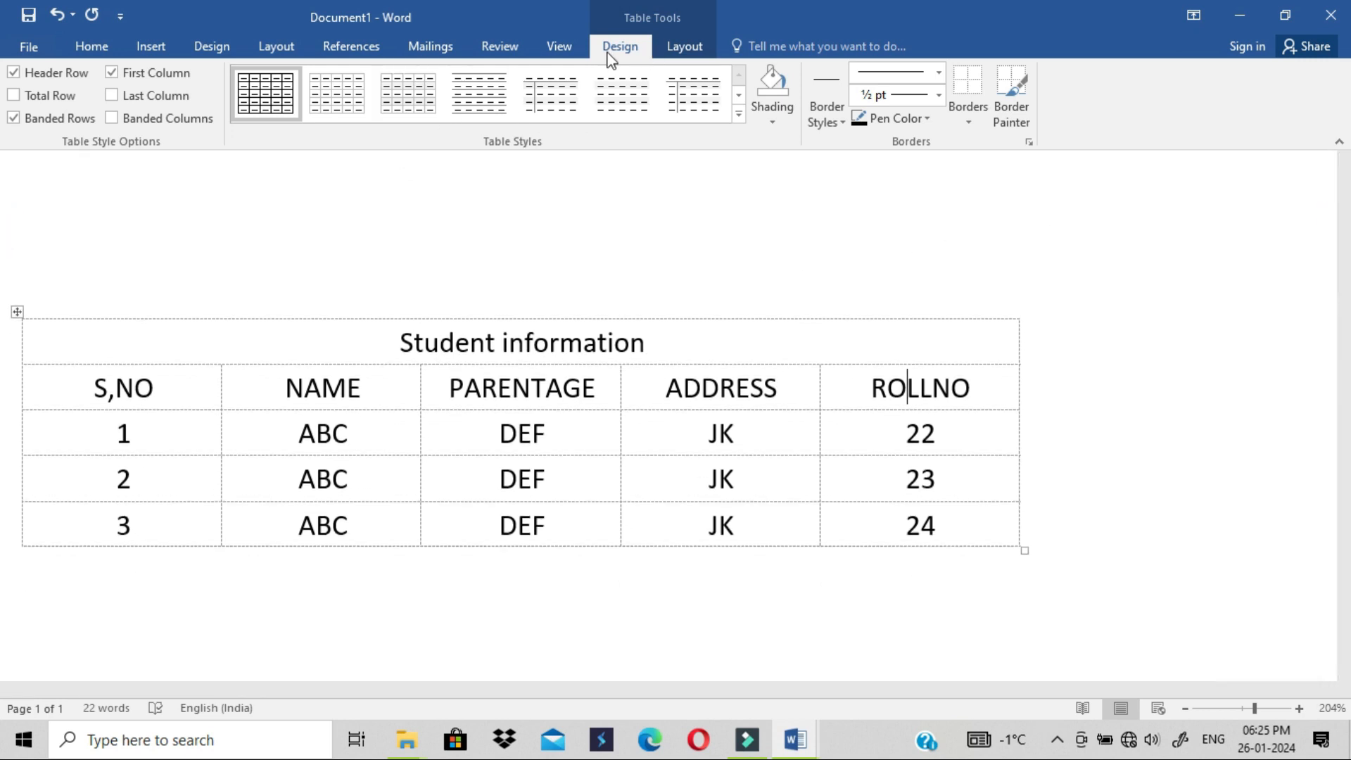
pyautogui.click(672, 46)
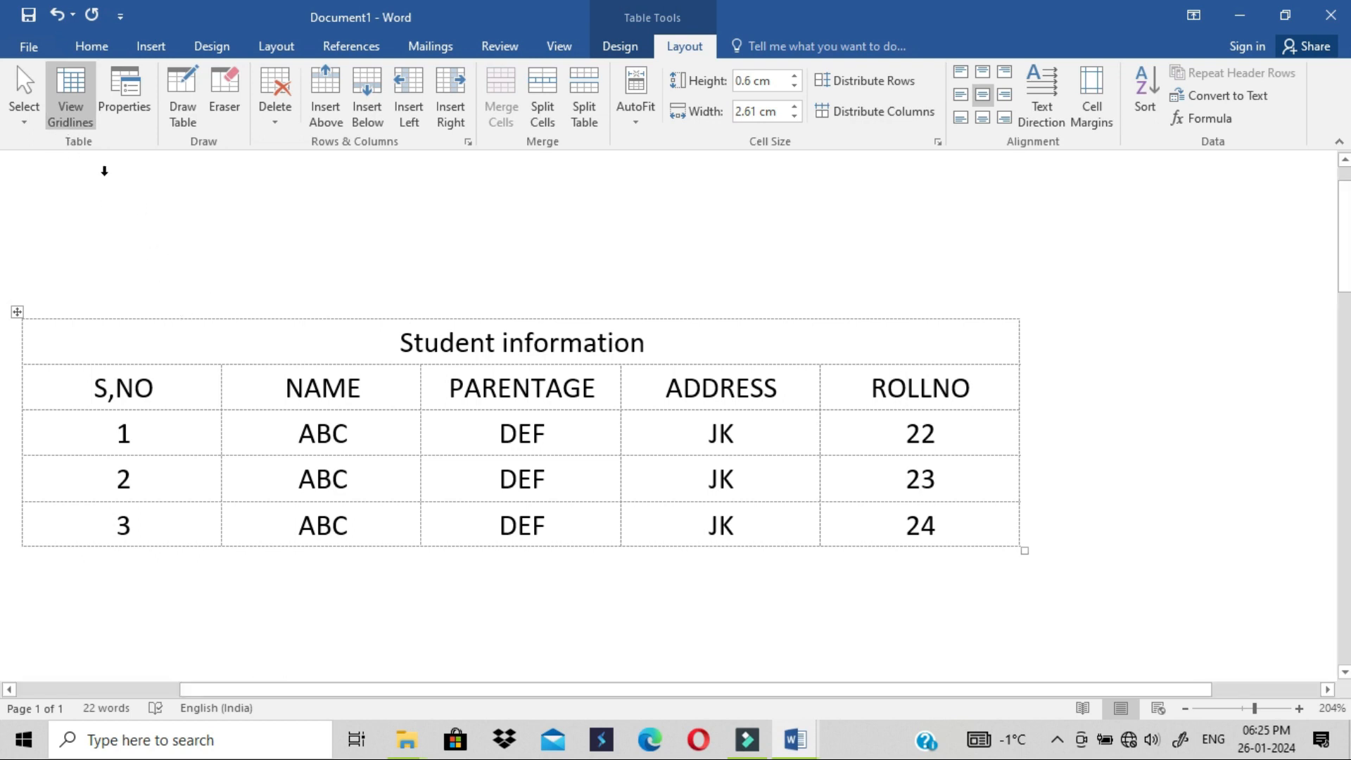
pyautogui.click(17, 312)
pyautogui.click(61, 117)
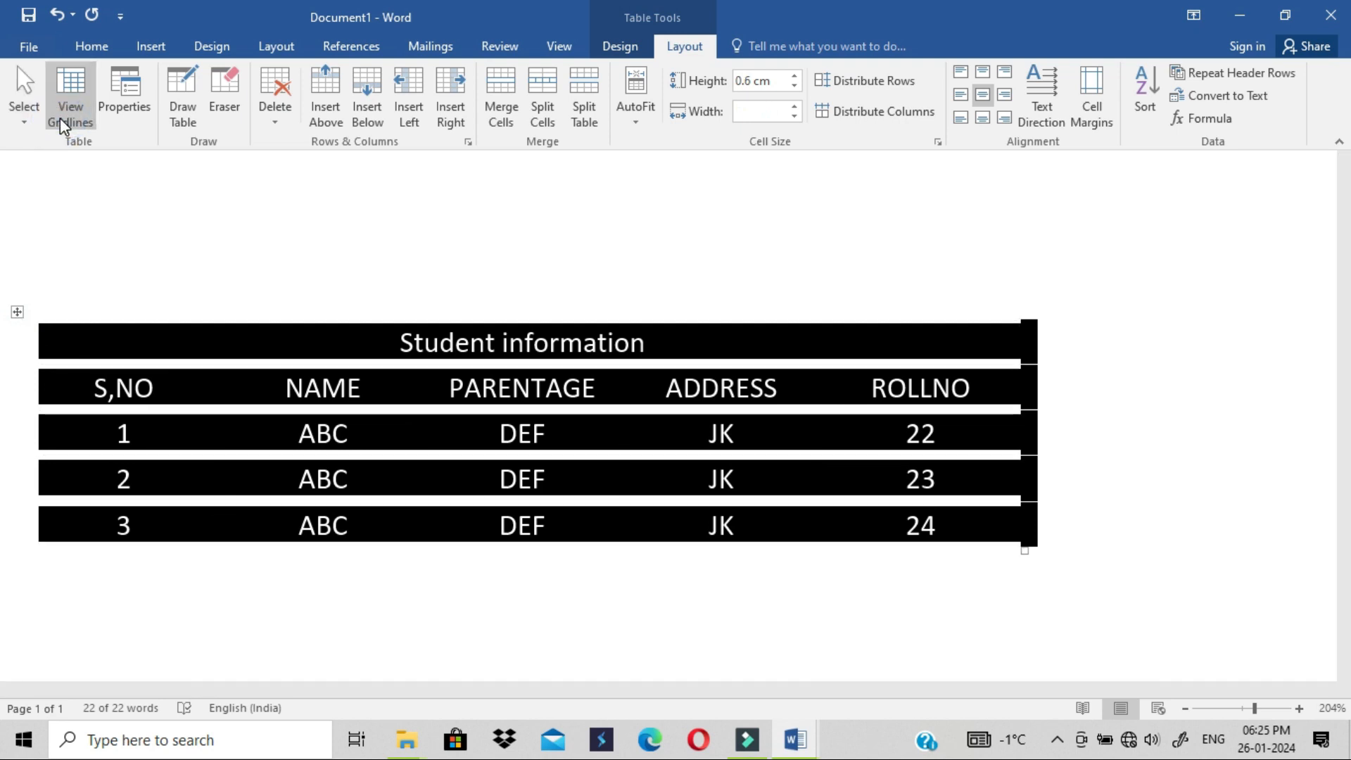
pyautogui.click(168, 265)
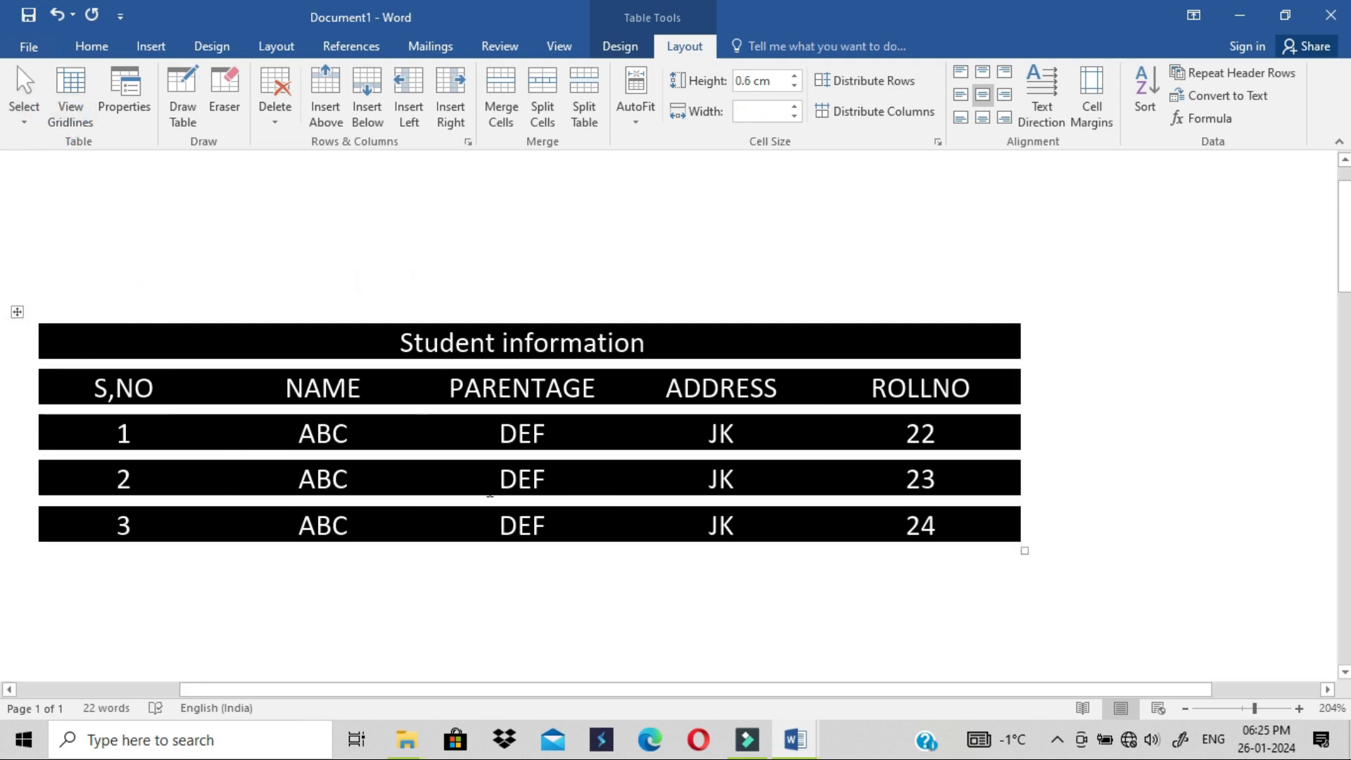
pyautogui.click(484, 484)
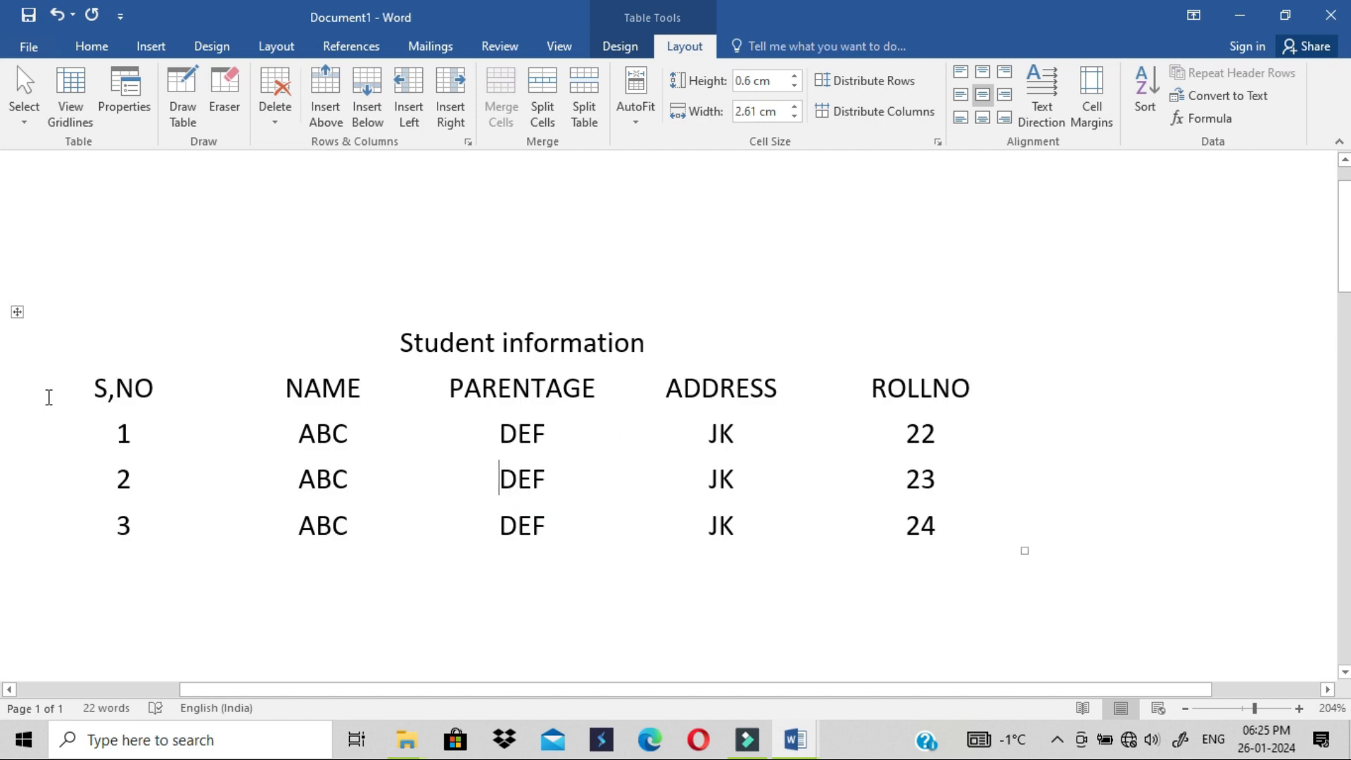
# Turn the table gridlines back on for the student table and deselect it.
pyautogui.click(19, 312)
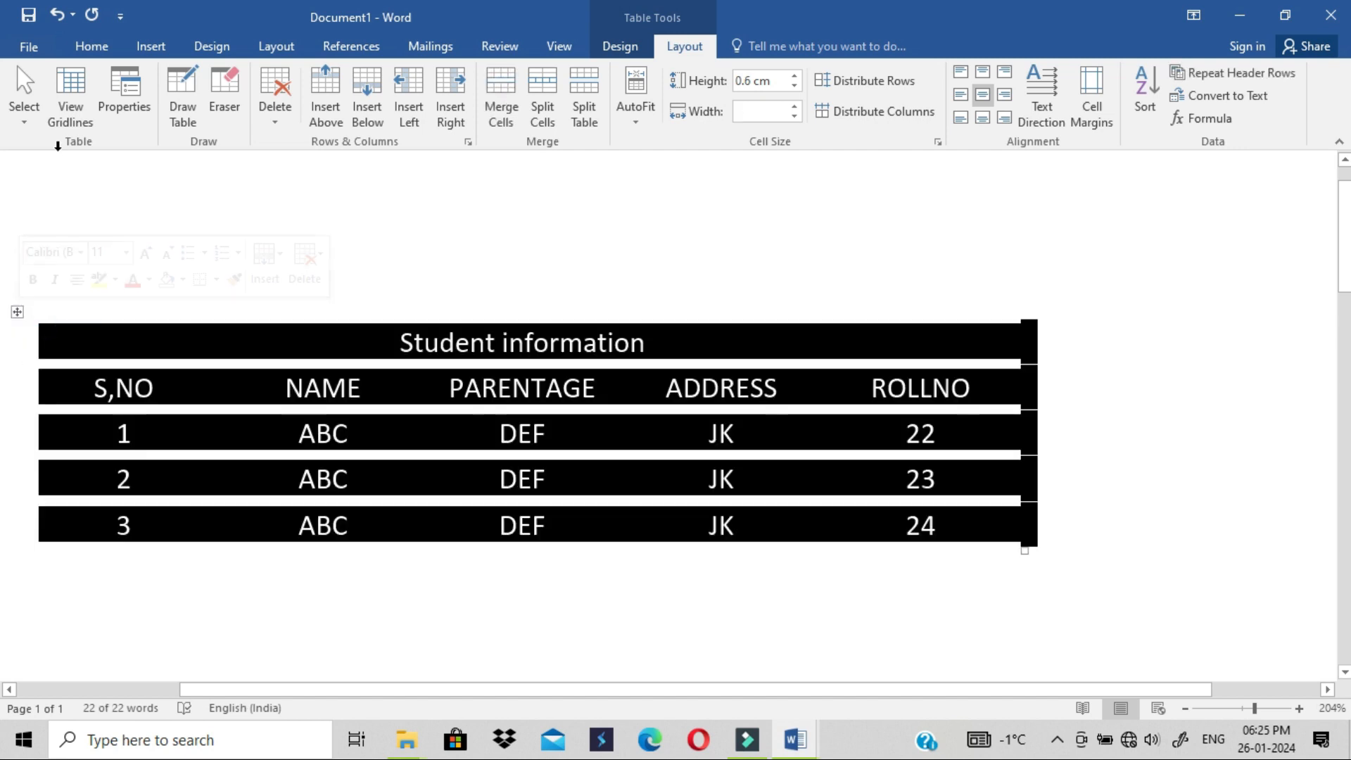
pyautogui.click(76, 97)
pyautogui.click(145, 175)
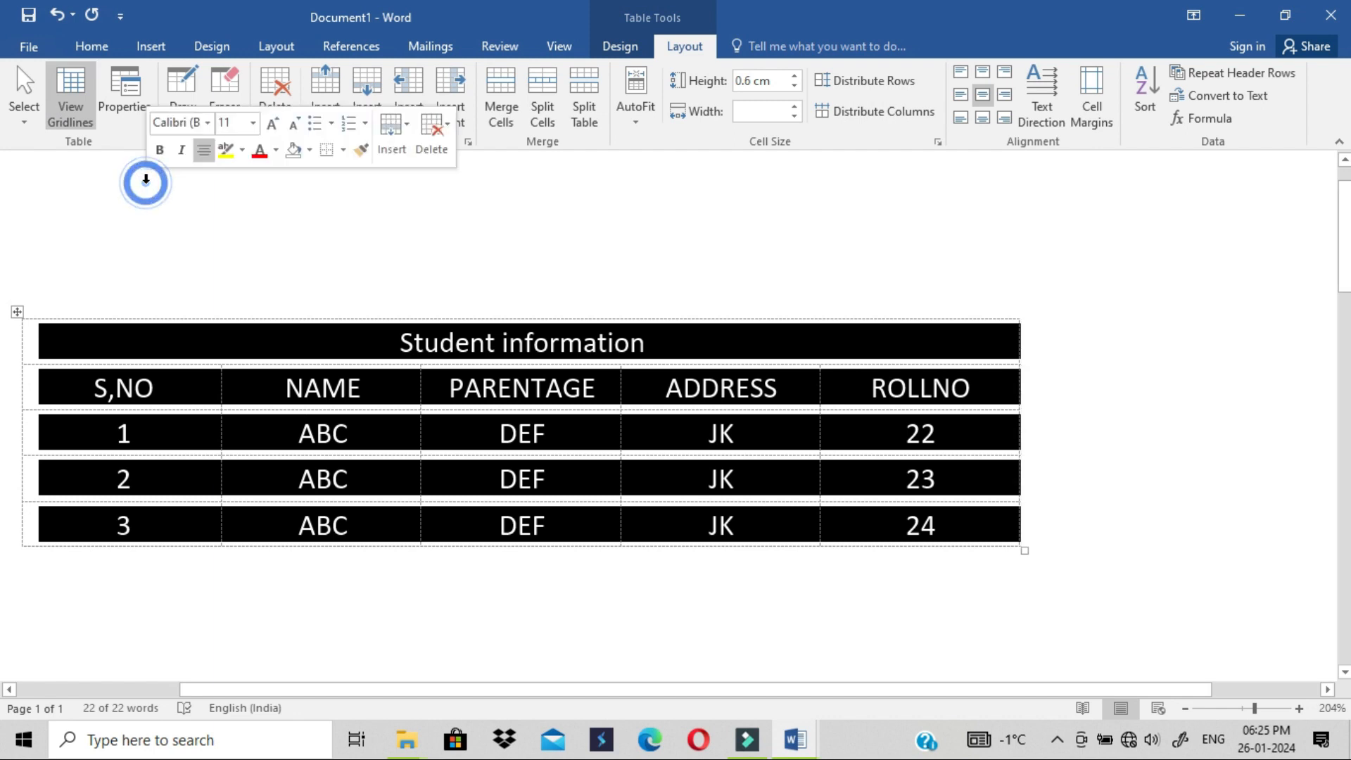
pyautogui.click(313, 289)
pyautogui.click(346, 386)
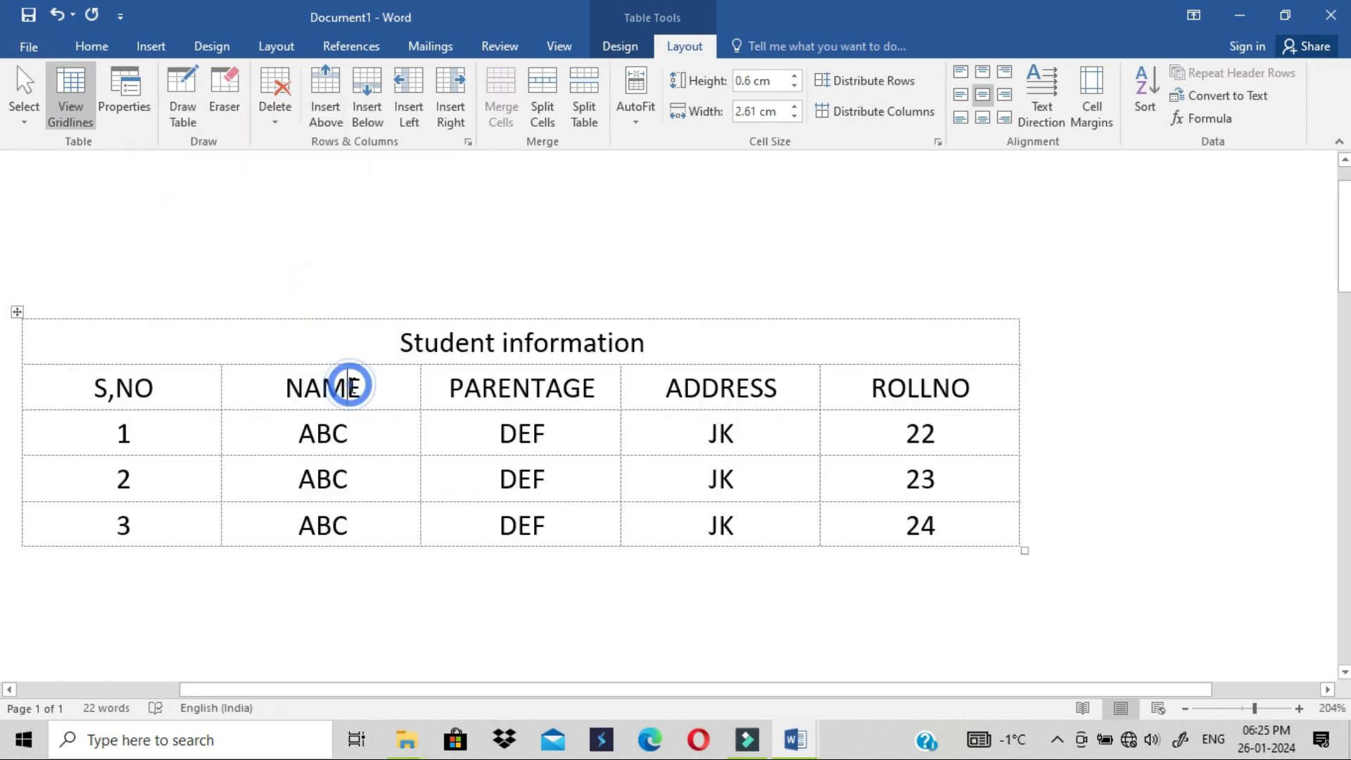
# Apply All Borders to the whole student table and clear the table selection.
pyautogui.click(18, 311)
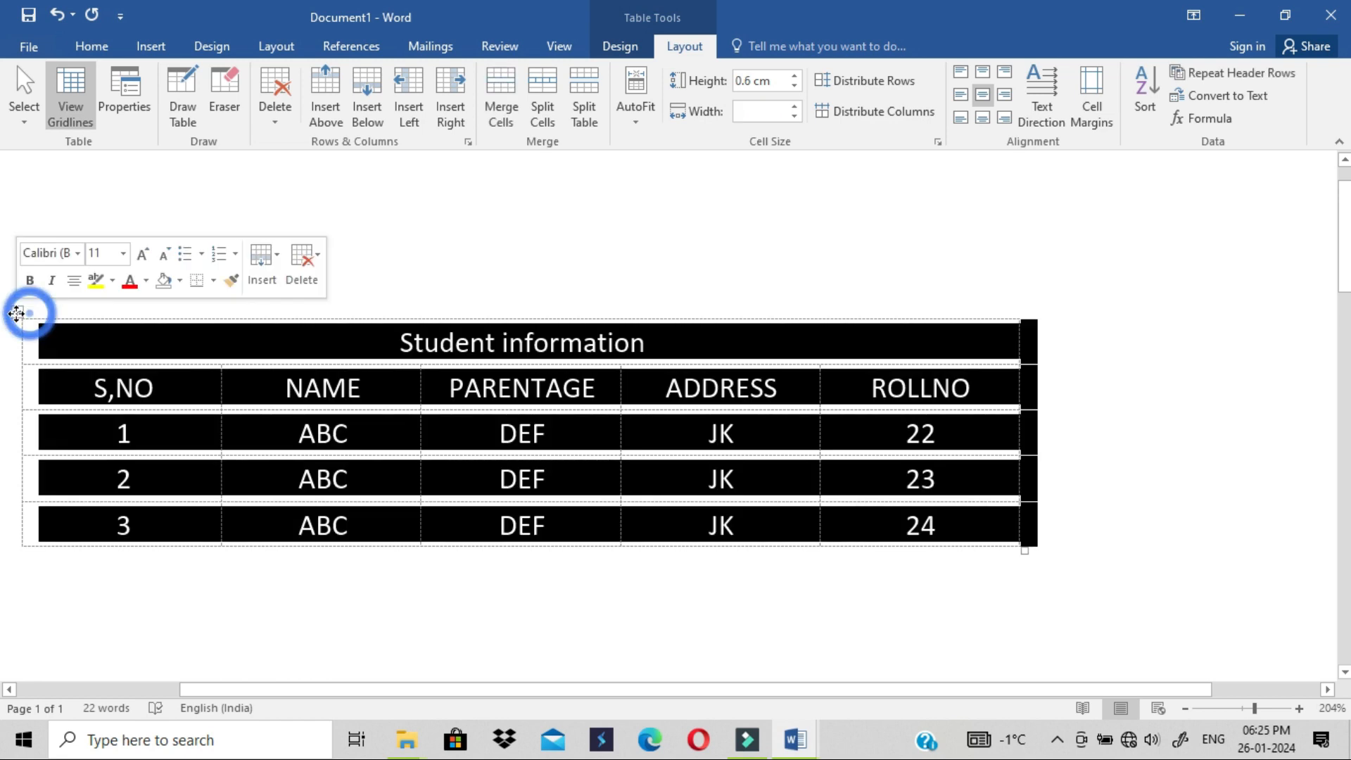
pyautogui.click(621, 45)
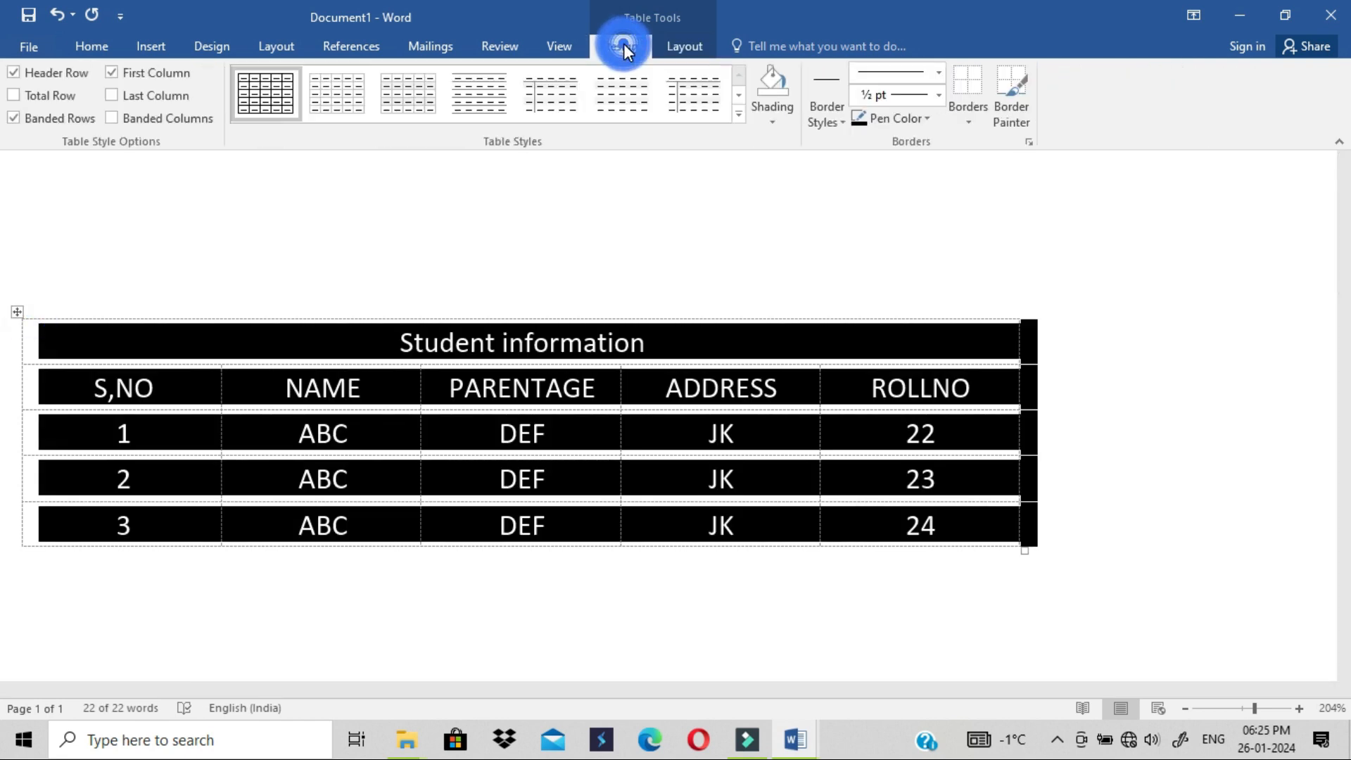
pyautogui.click(965, 121)
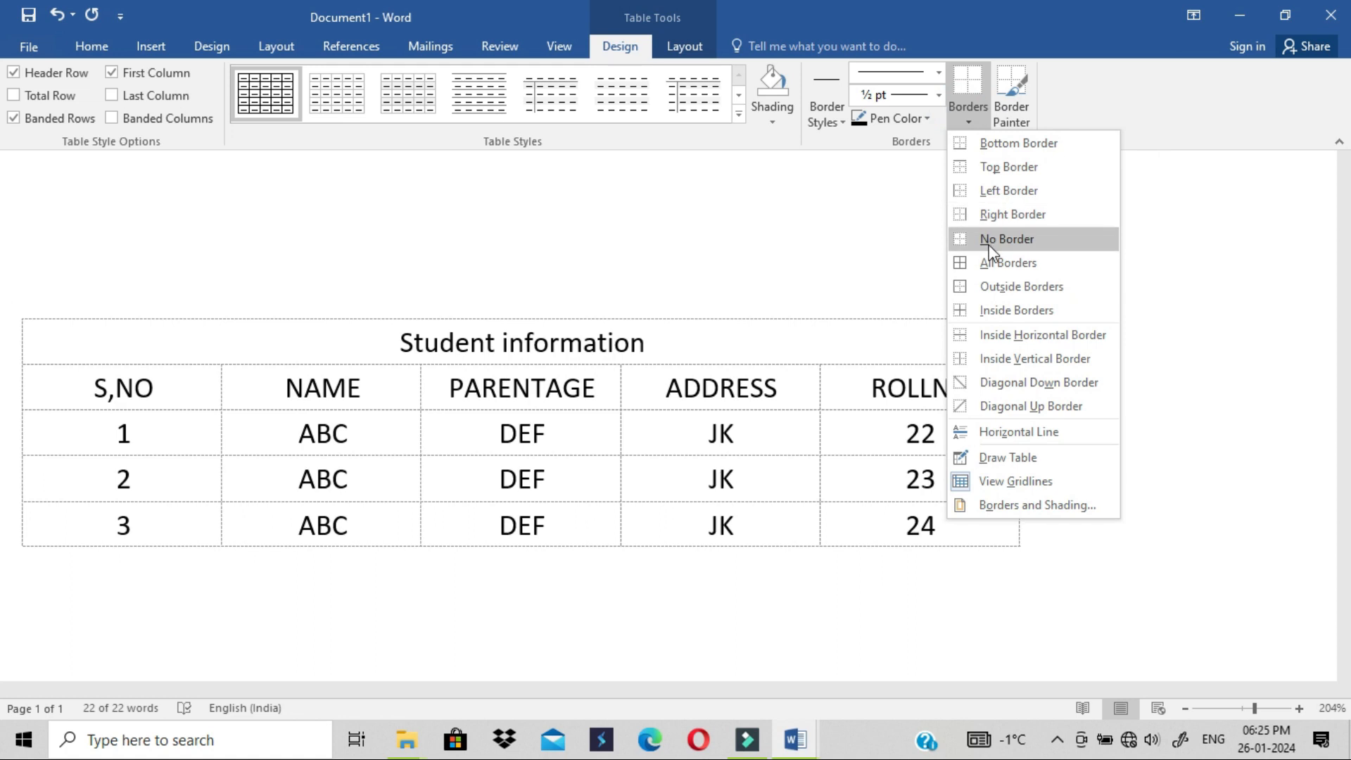
pyautogui.click(988, 261)
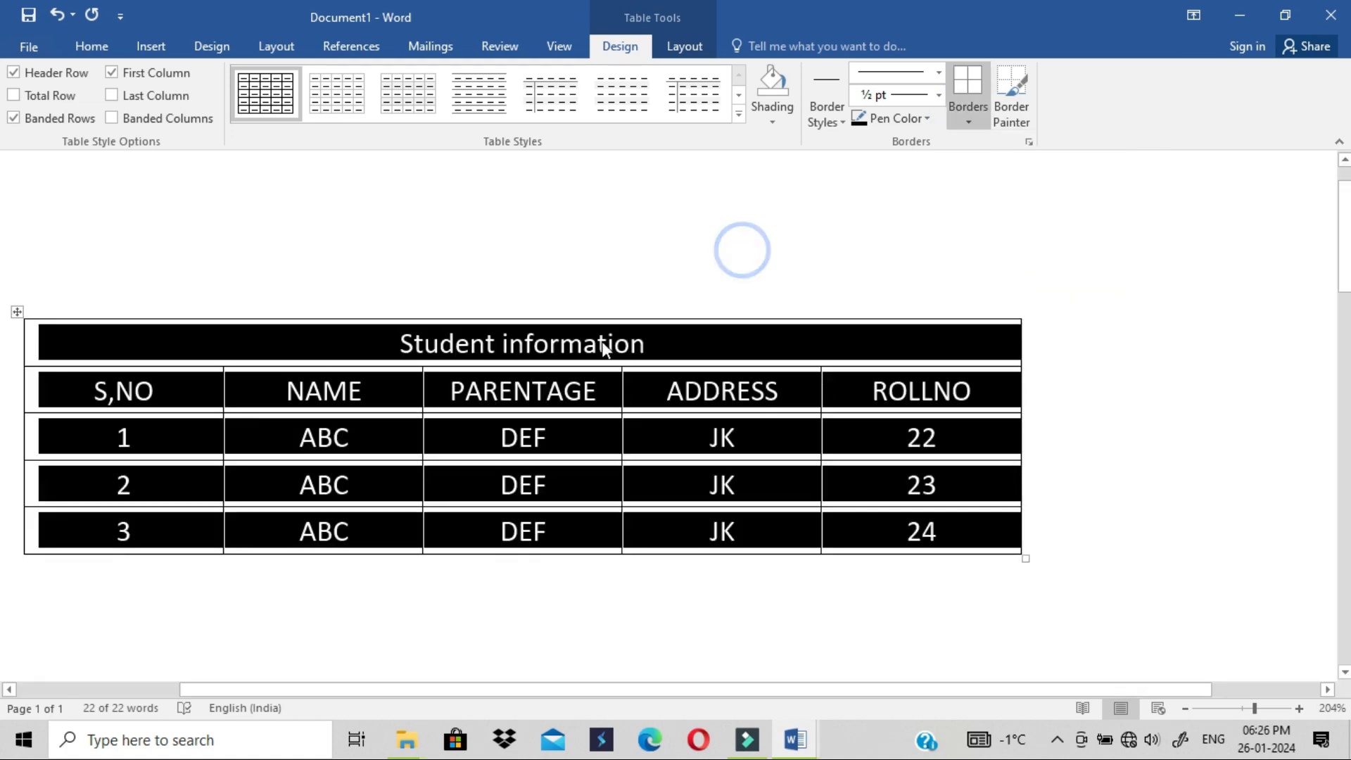
pyautogui.click(628, 383)
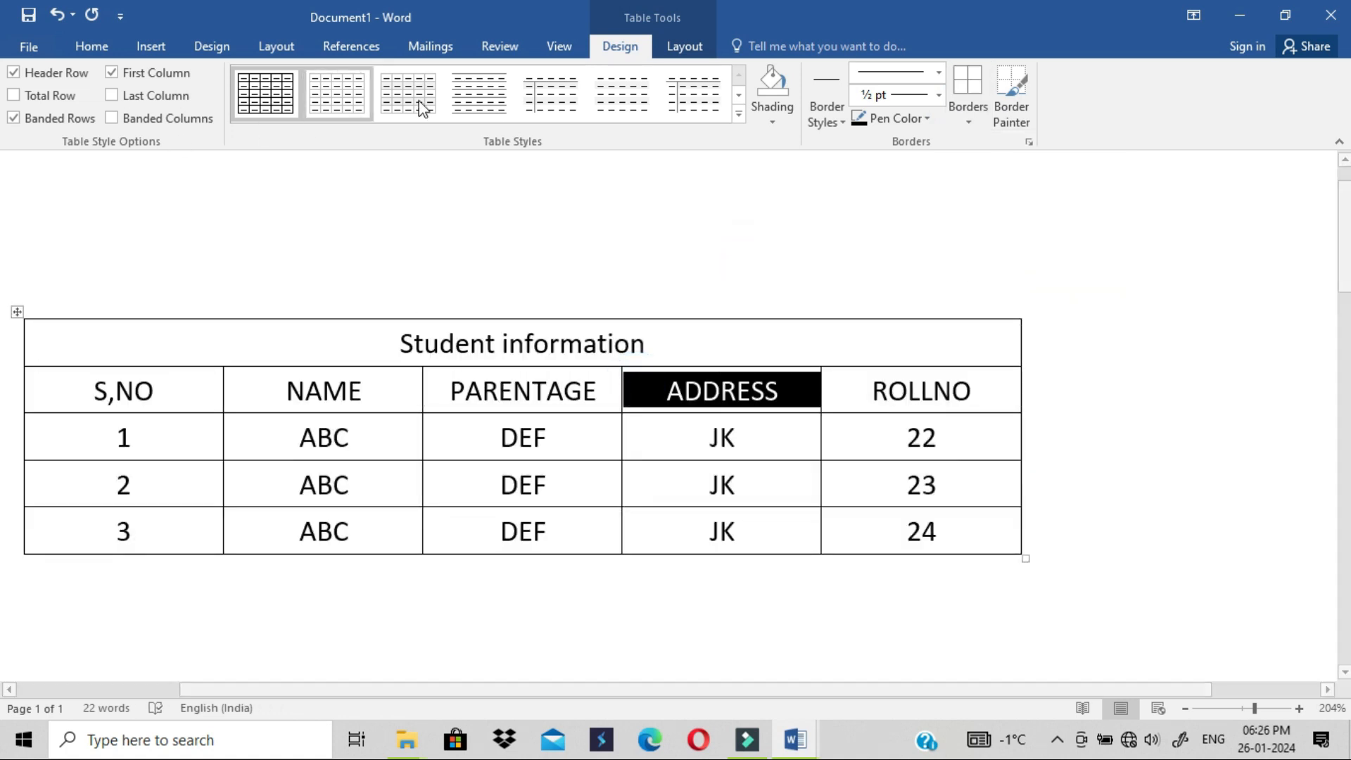
# Examine the cell, column, row and table selection options, and try selecting the whole student table from above its title row.
pyautogui.click(669, 43)
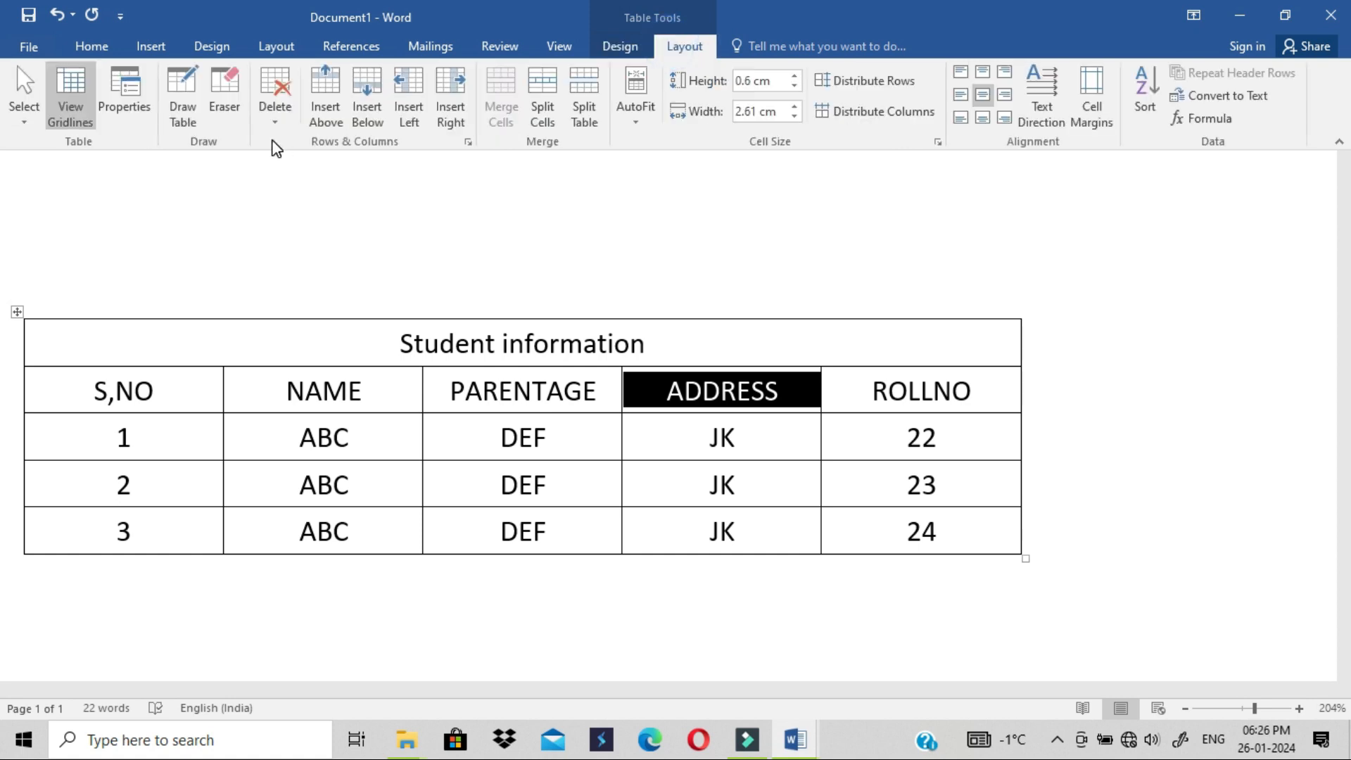
pyautogui.click(25, 117)
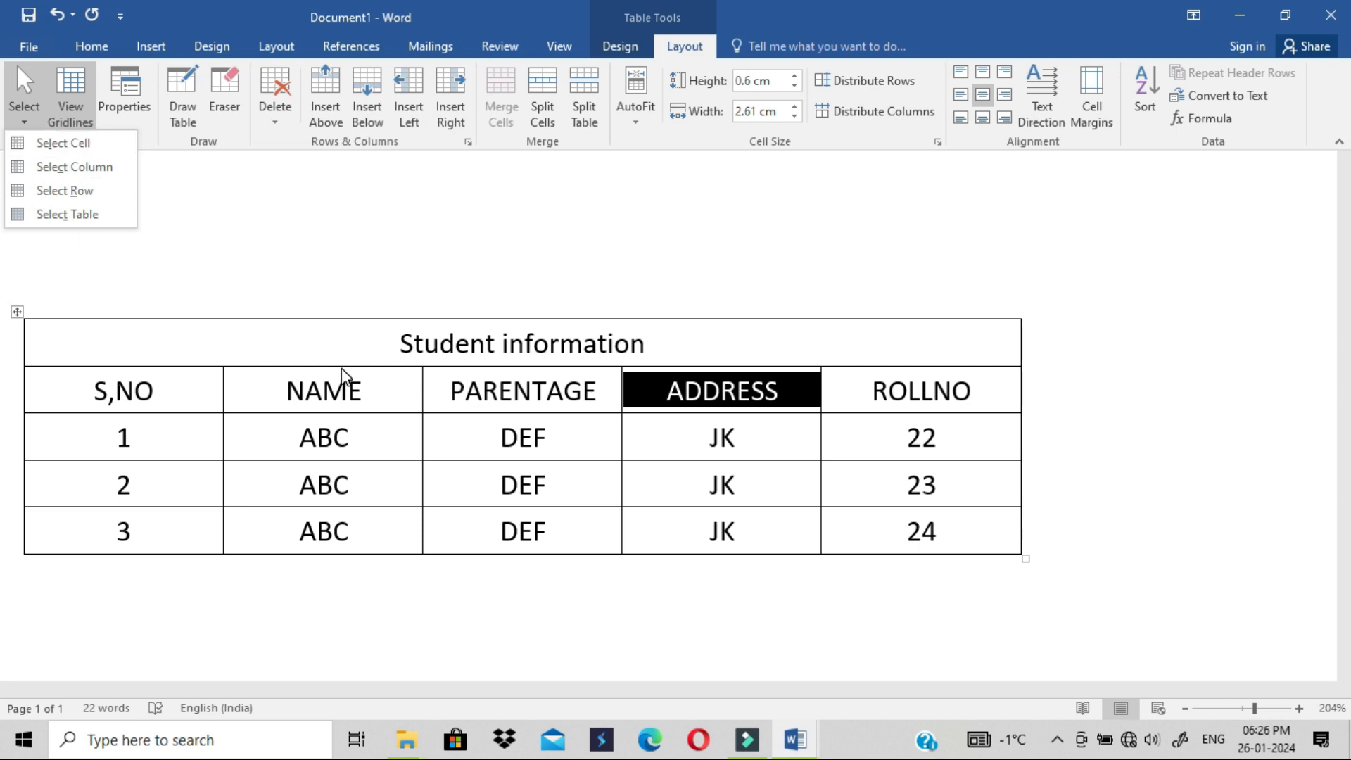
pyautogui.click(882, 402)
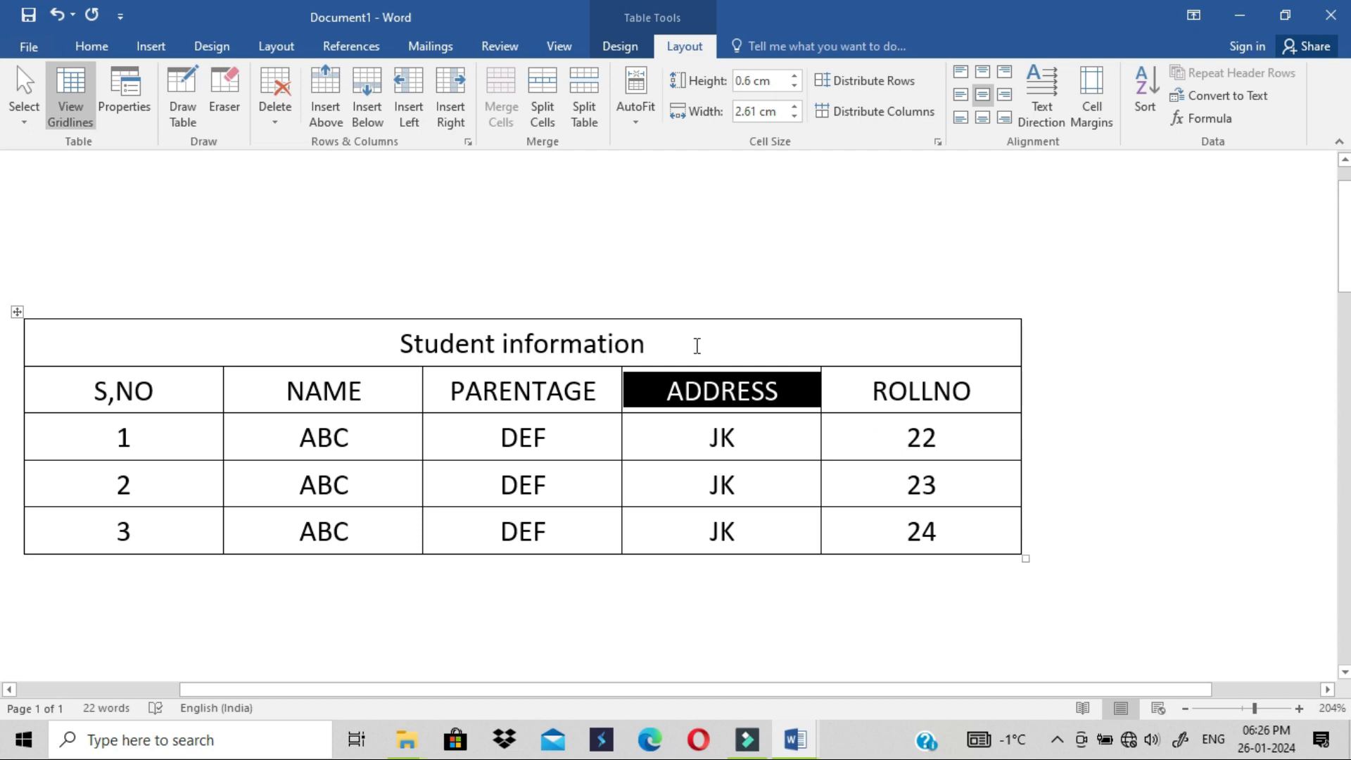
pyautogui.click(693, 309)
pyautogui.click(692, 308)
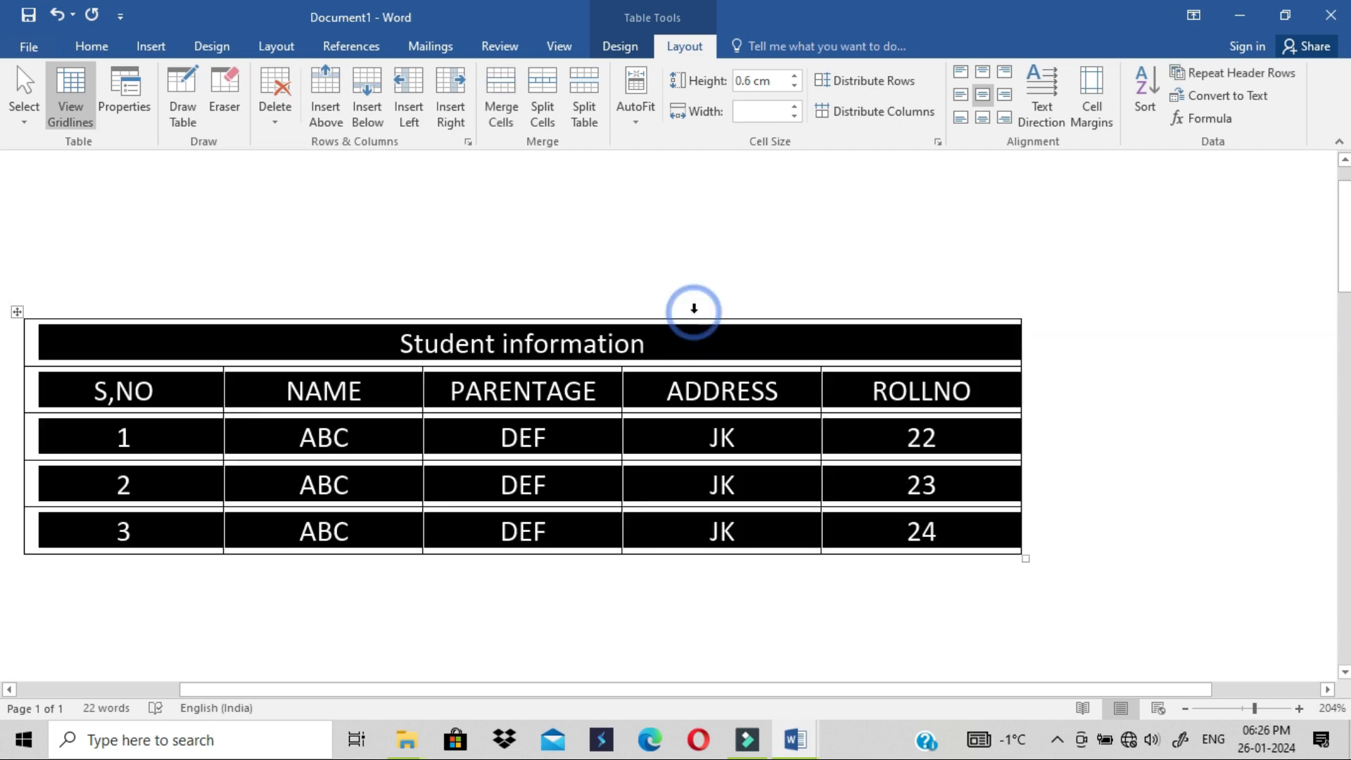
pyautogui.click(688, 483)
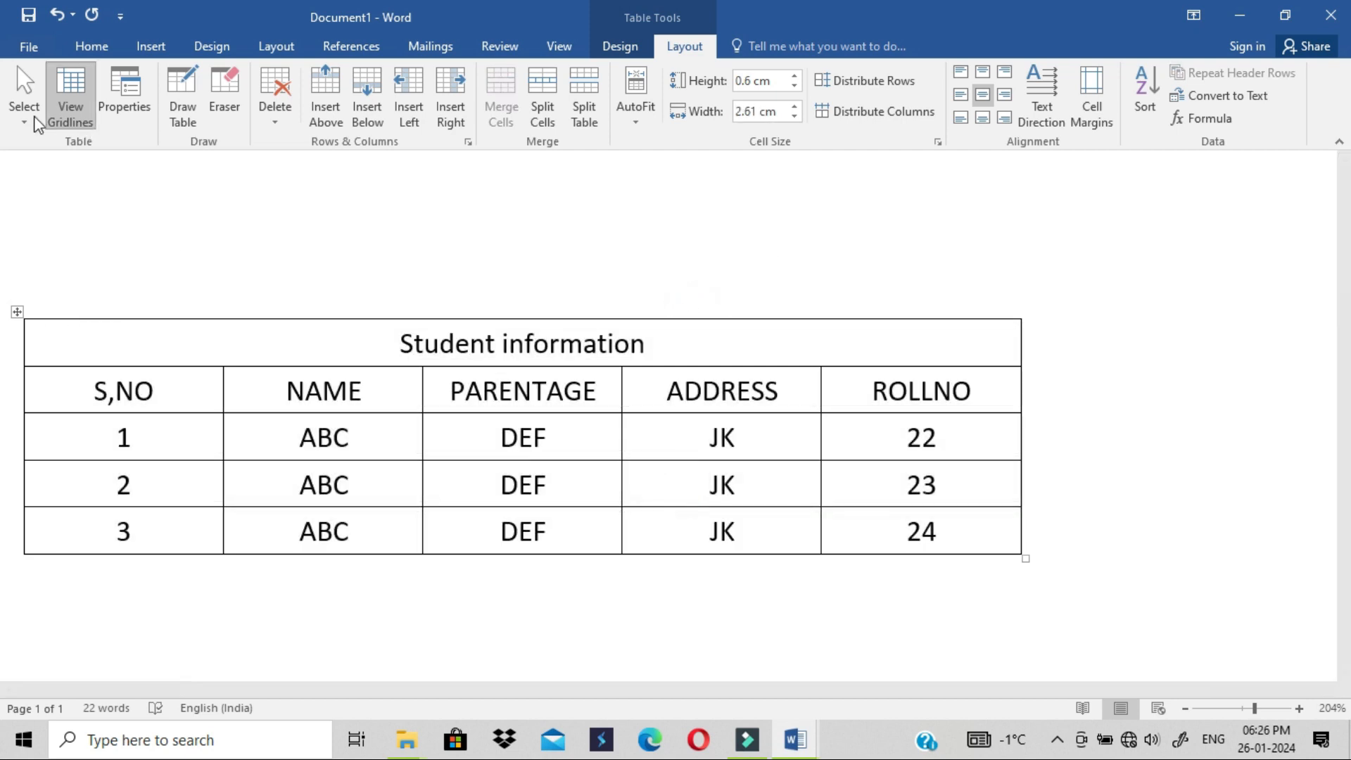
pyautogui.click(17, 121)
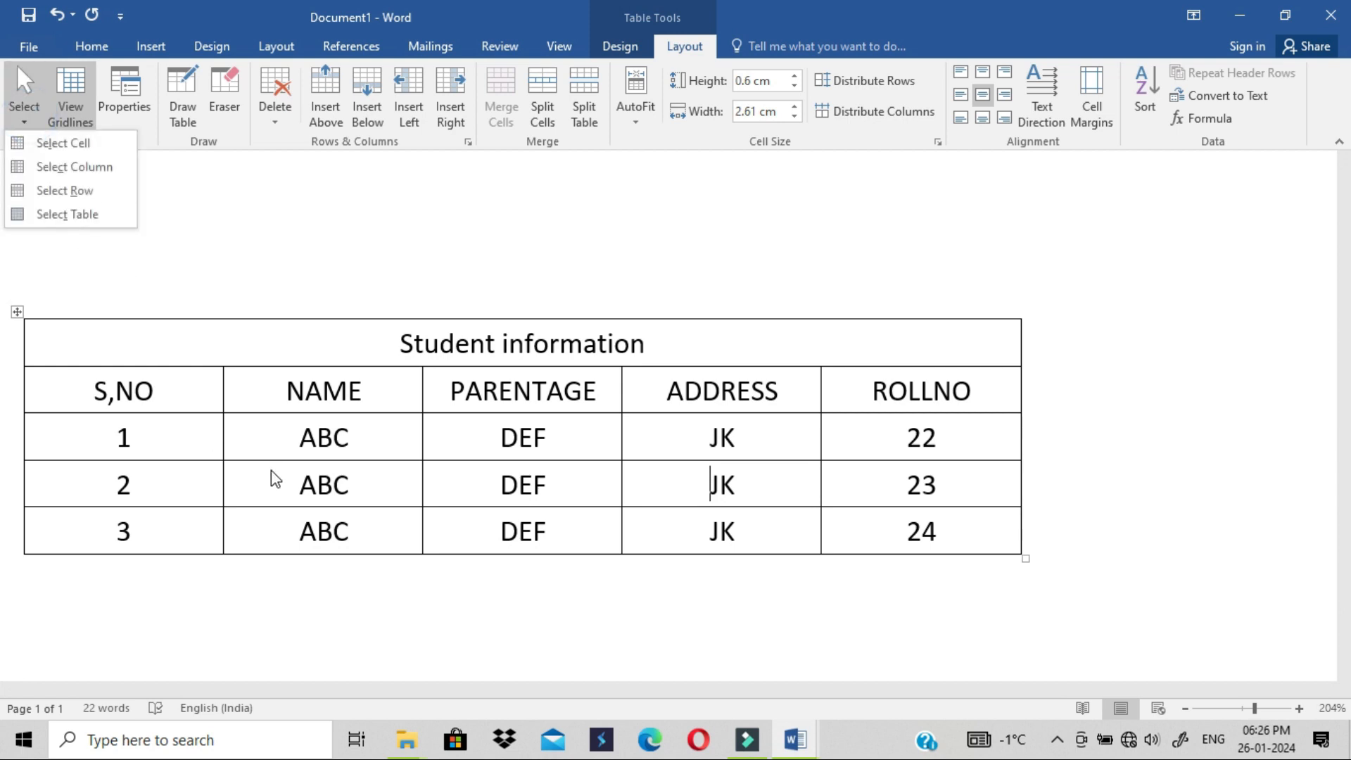
pyautogui.click(241, 423)
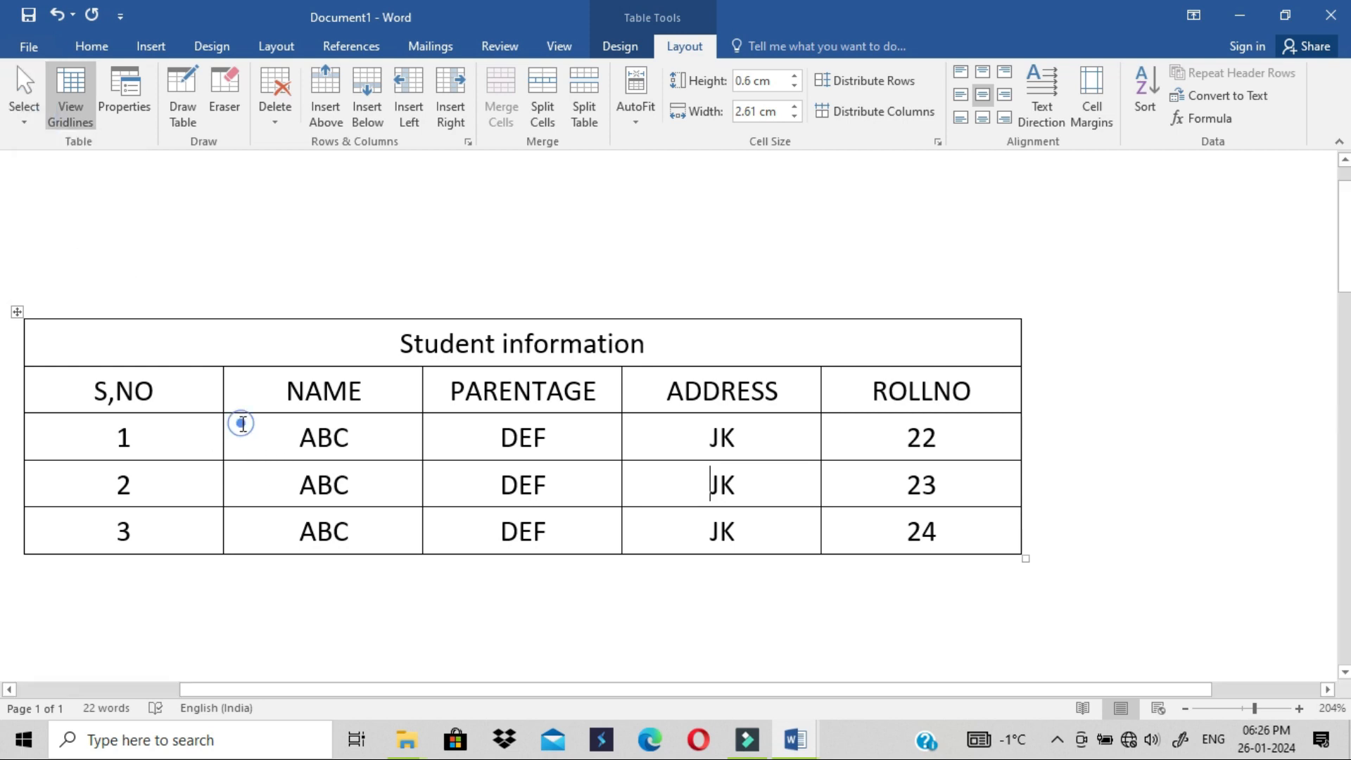
# Select the NAME column using Select Column, extend the selection with Select Row, and deselect the table.
pyautogui.click(248, 379)
pyautogui.click(25, 120)
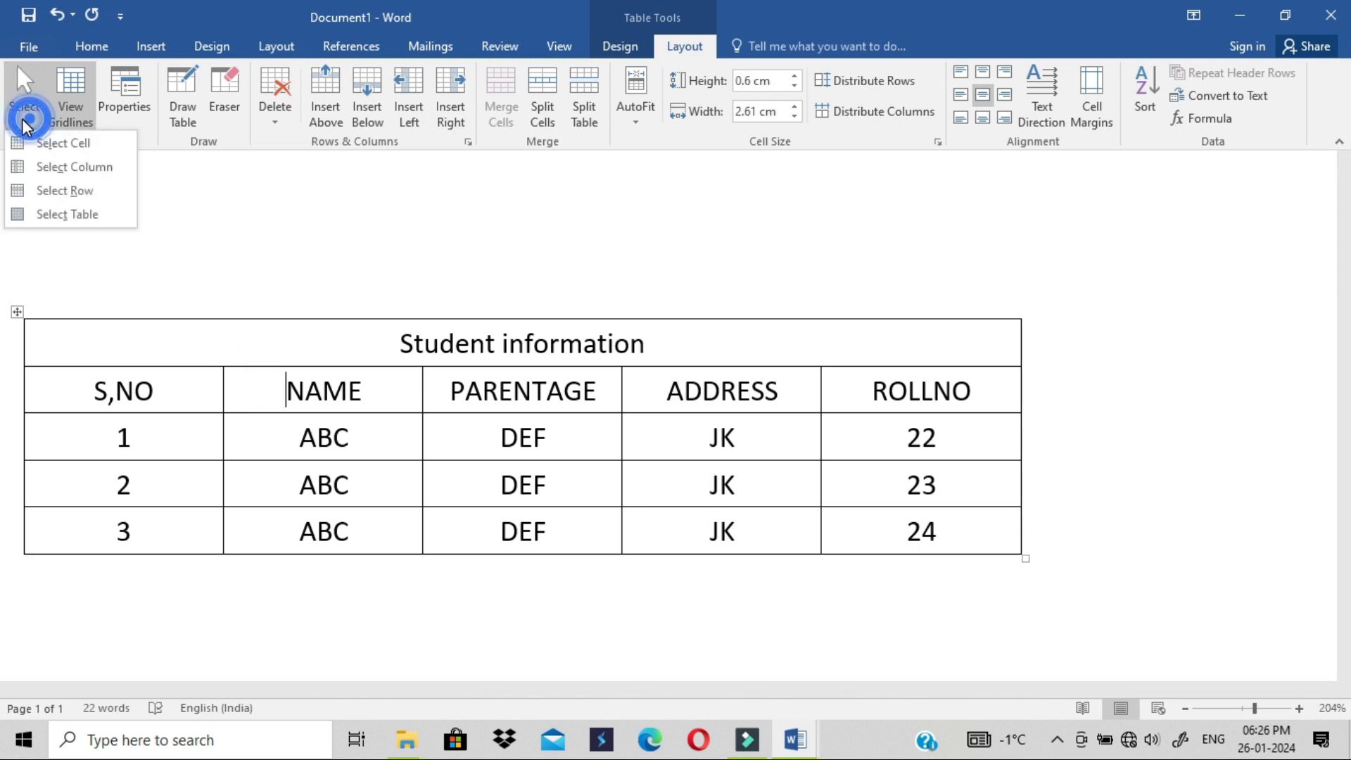
pyautogui.click(47, 169)
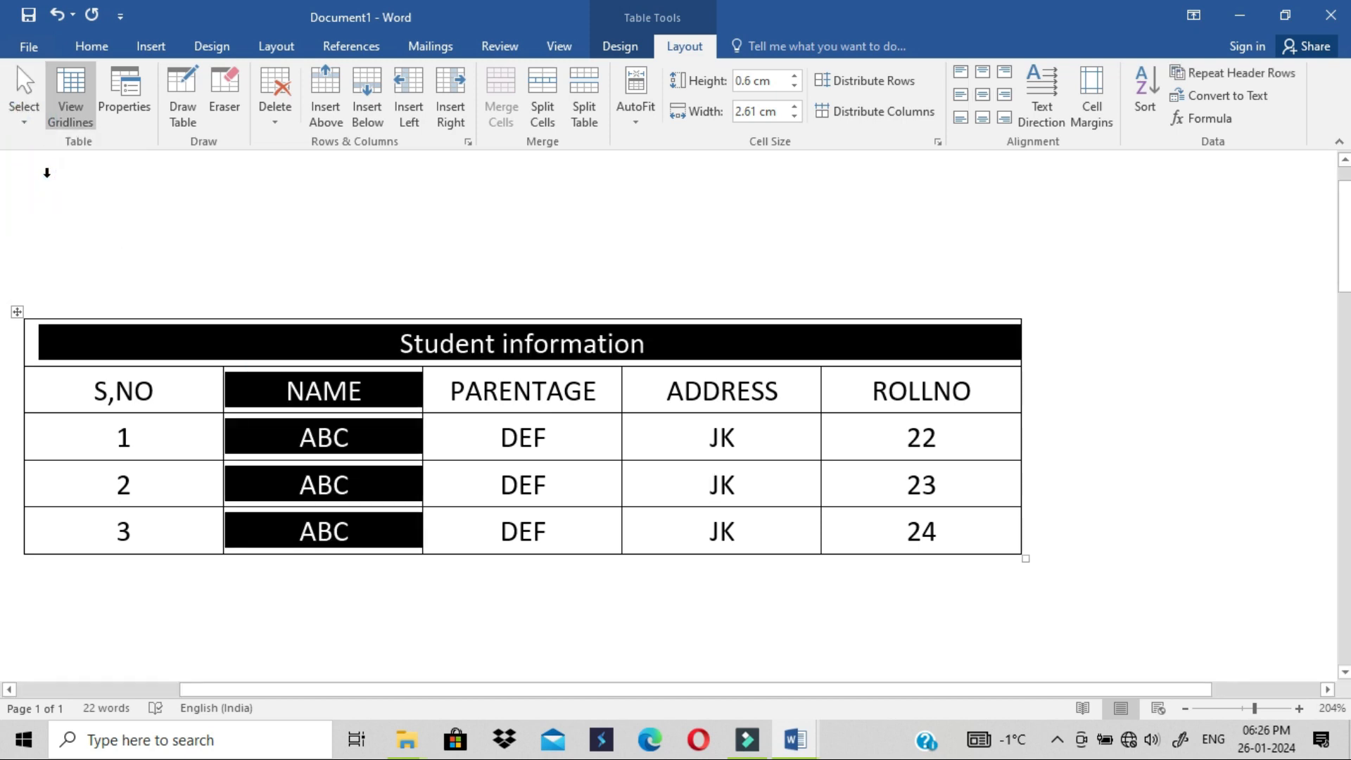
pyautogui.click(26, 127)
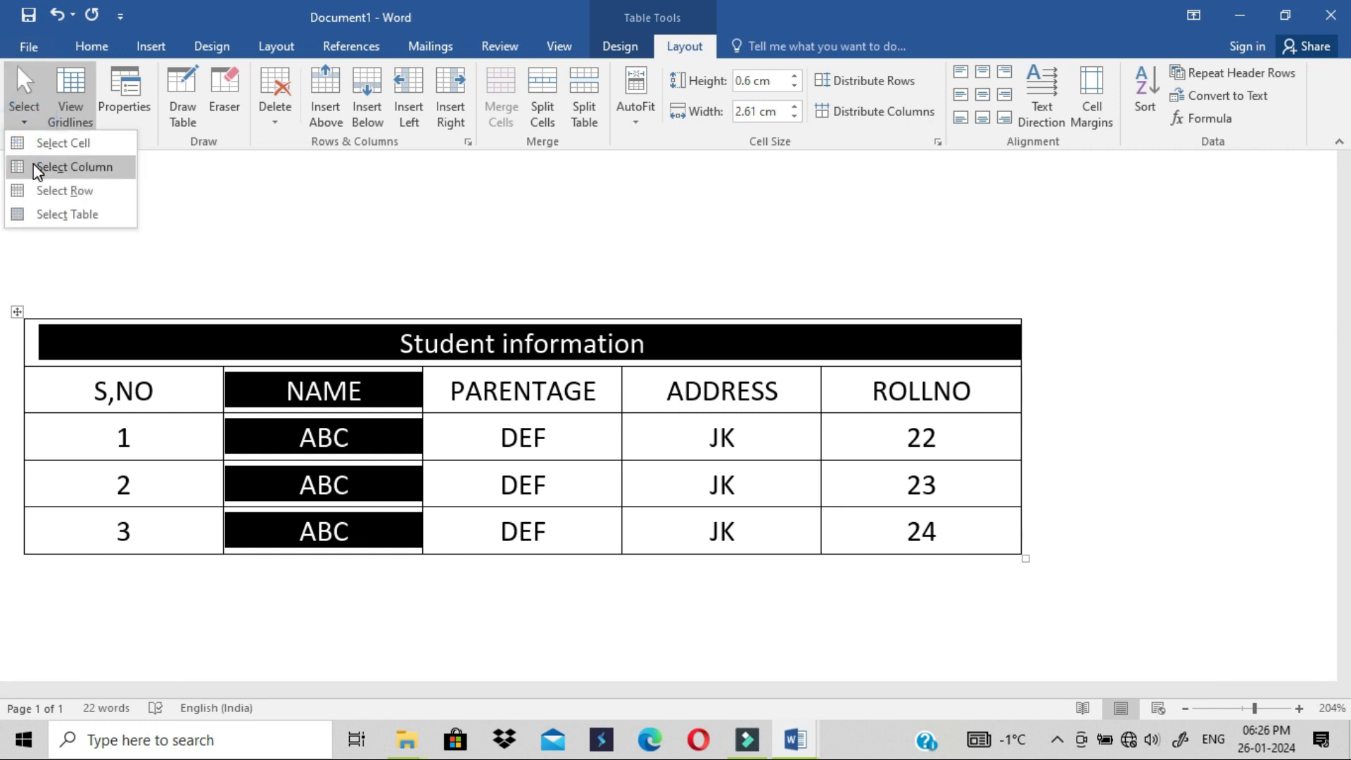
pyautogui.click(33, 188)
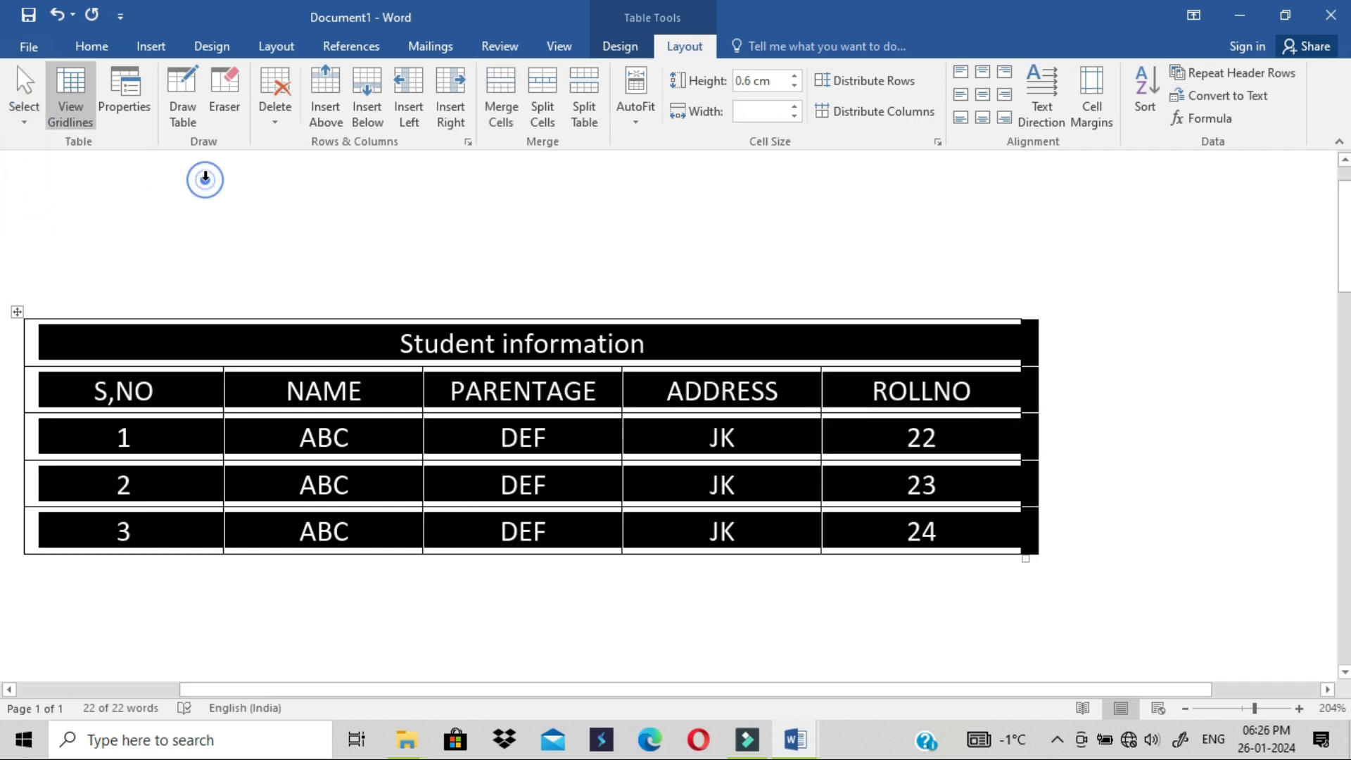
pyautogui.click(250, 268)
pyautogui.click(258, 289)
pyautogui.click(264, 365)
pyautogui.click(305, 357)
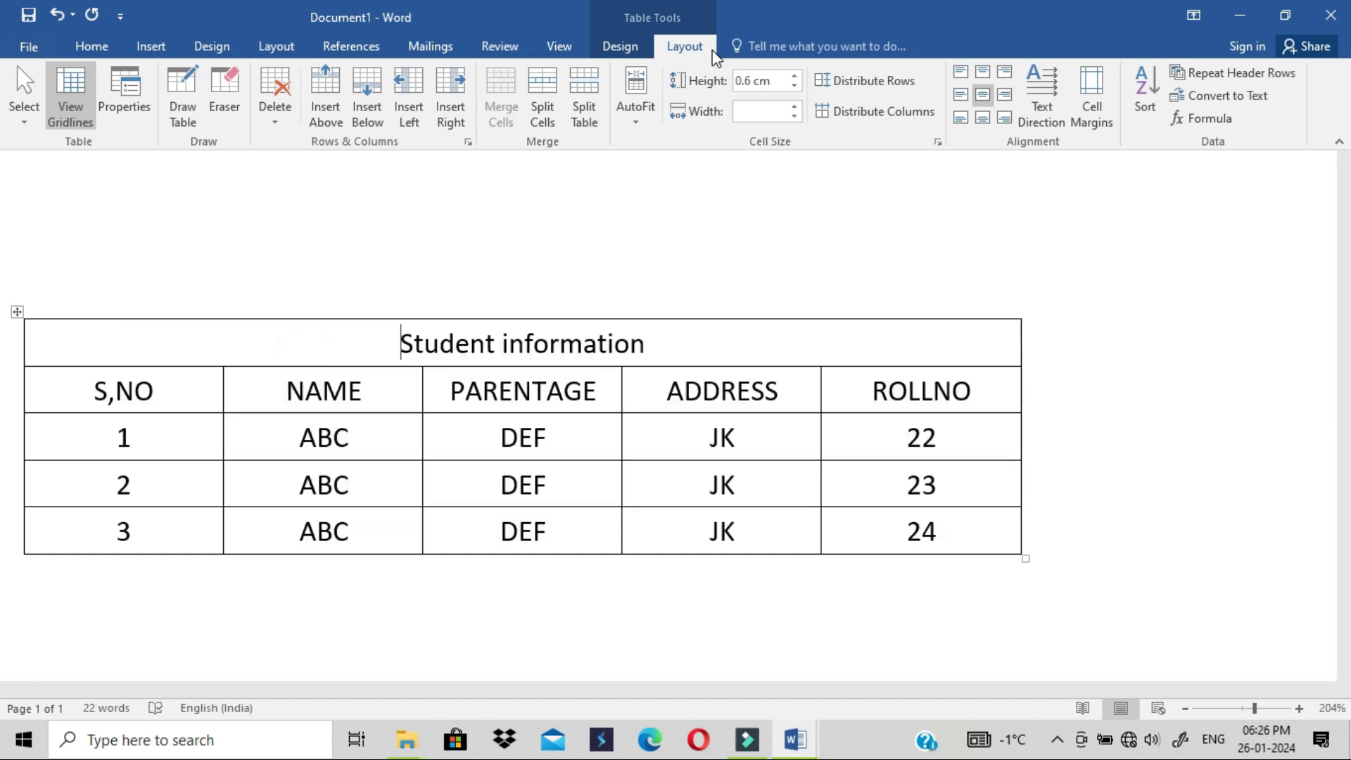
# Apply the blue grid table style with a dark header row, dark first column and banded rows to the student table.
pyautogui.click(629, 44)
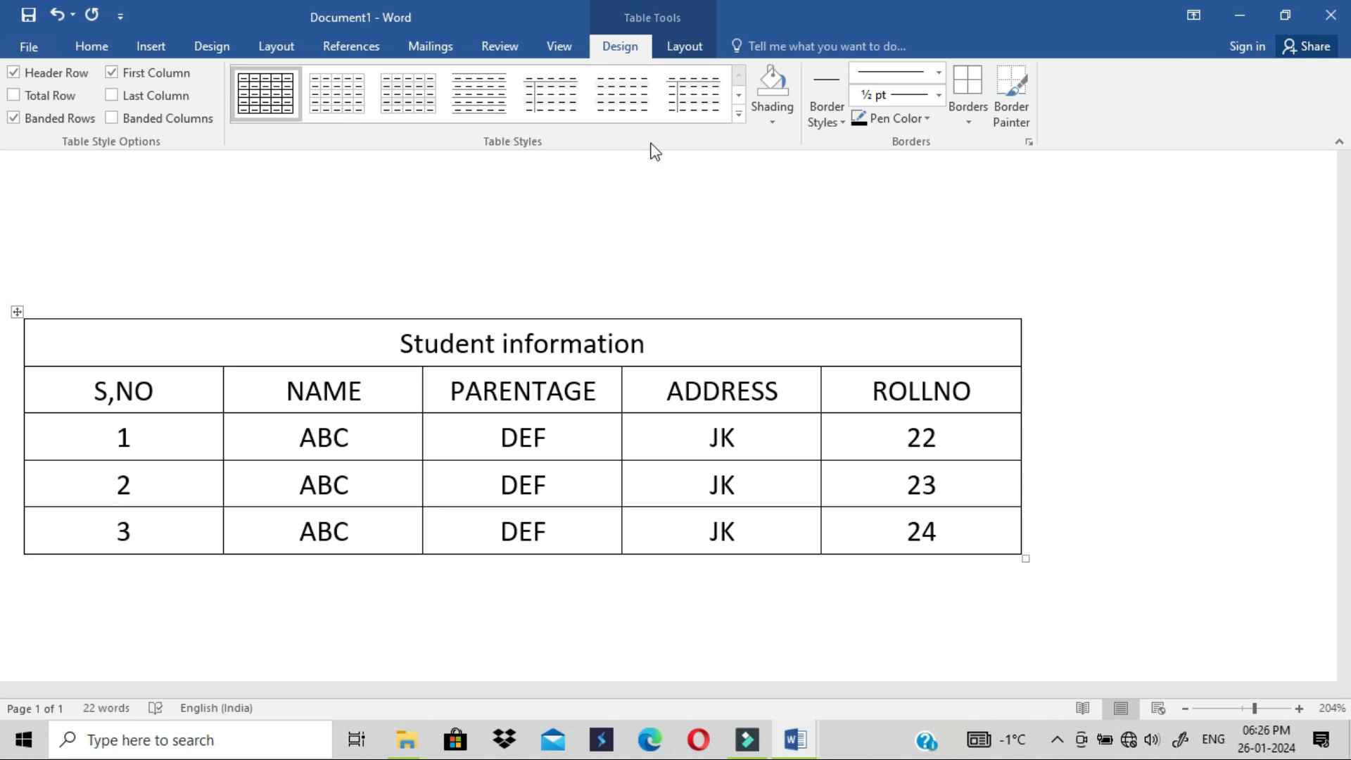
pyautogui.click(736, 114)
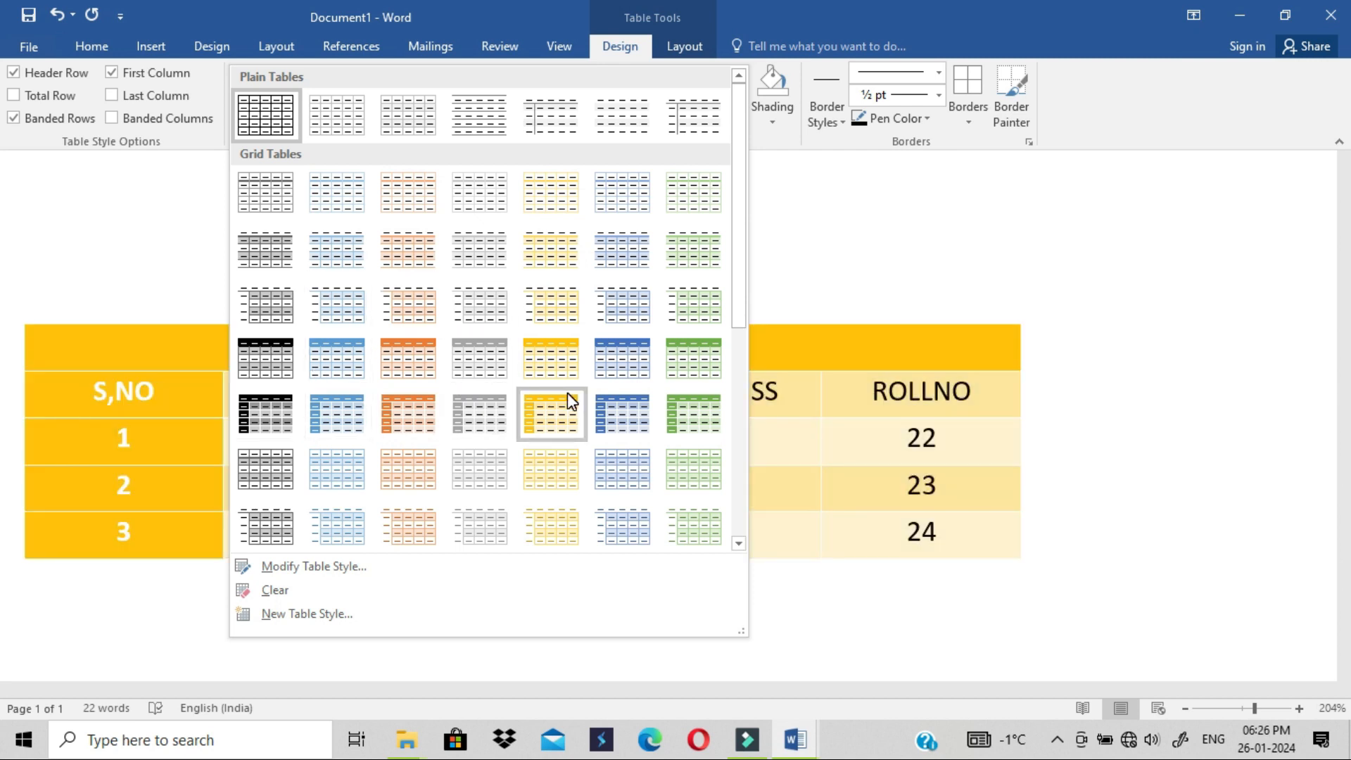
pyautogui.click(603, 404)
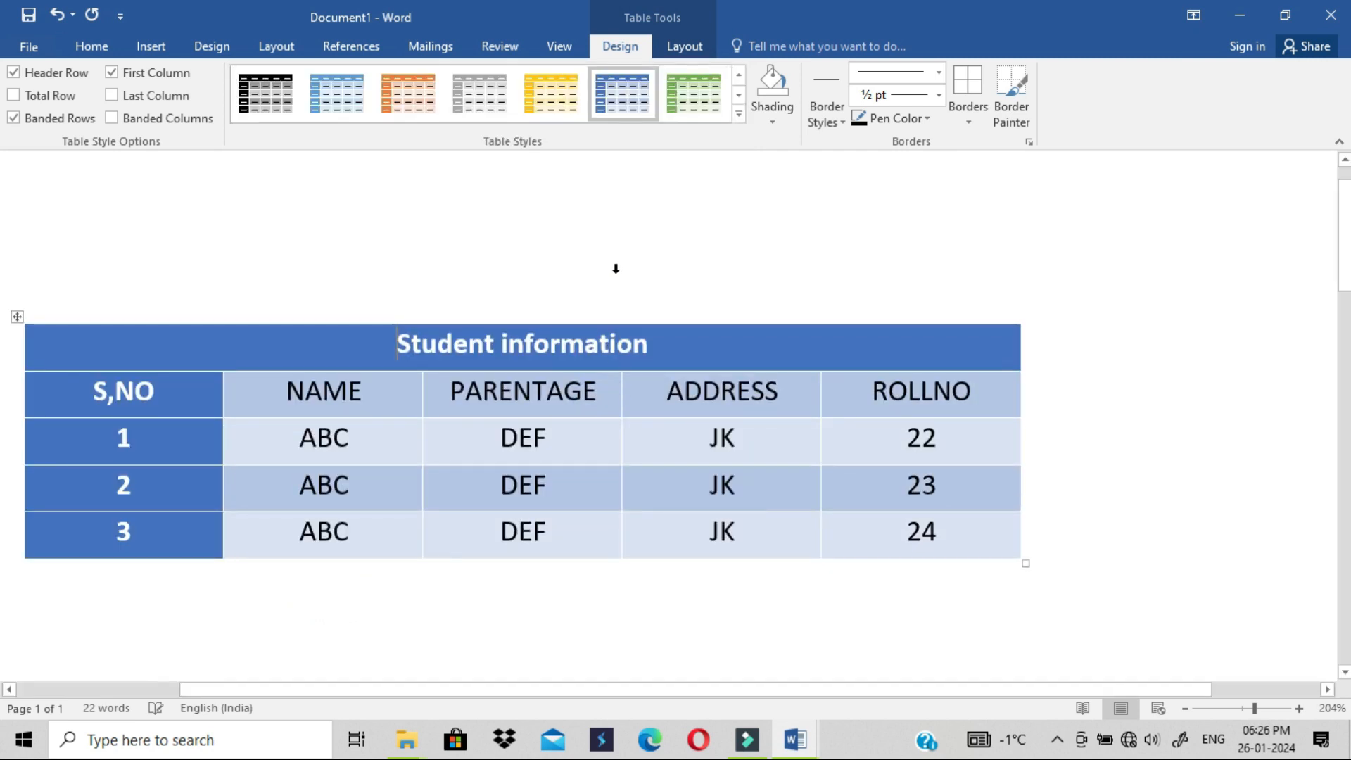
pyautogui.click(613, 273)
pyautogui.click(524, 271)
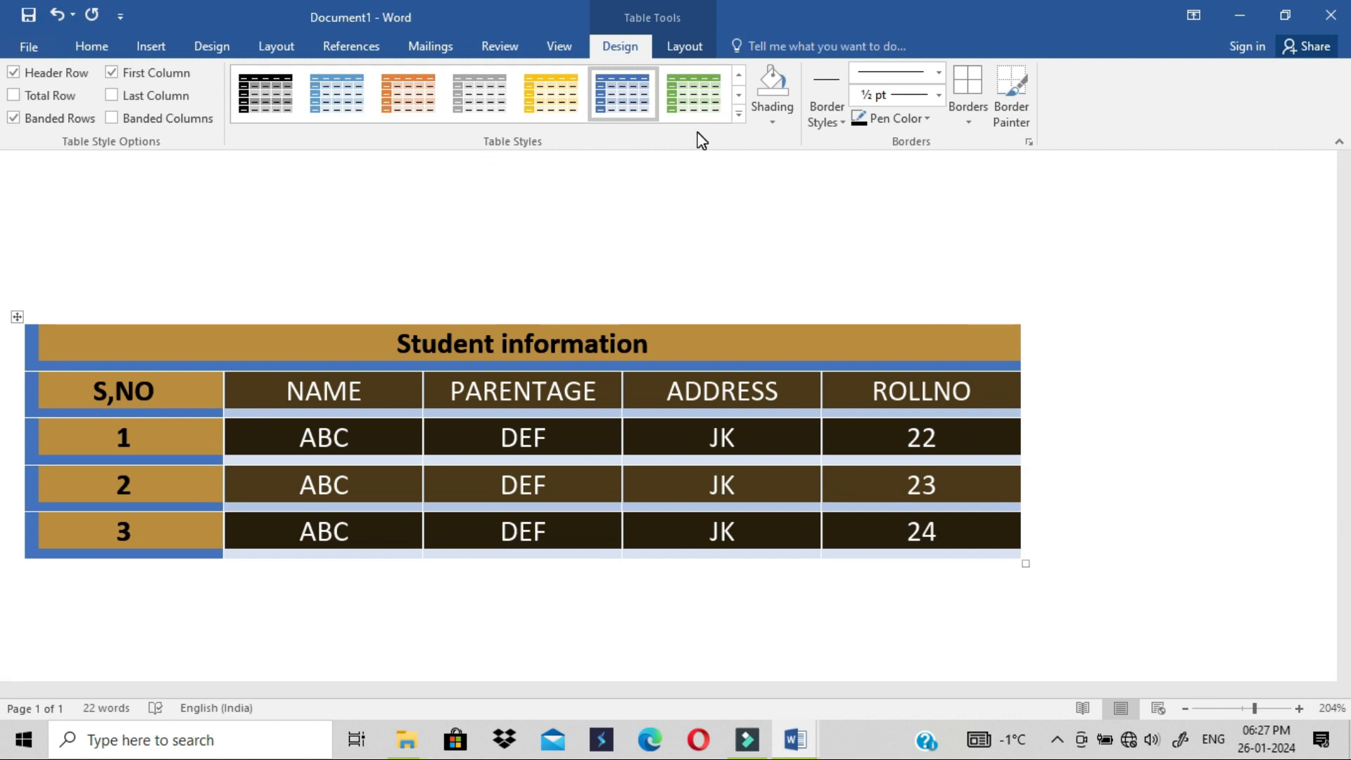
pyautogui.click(585, 186)
pyautogui.doubleClick(578, 289)
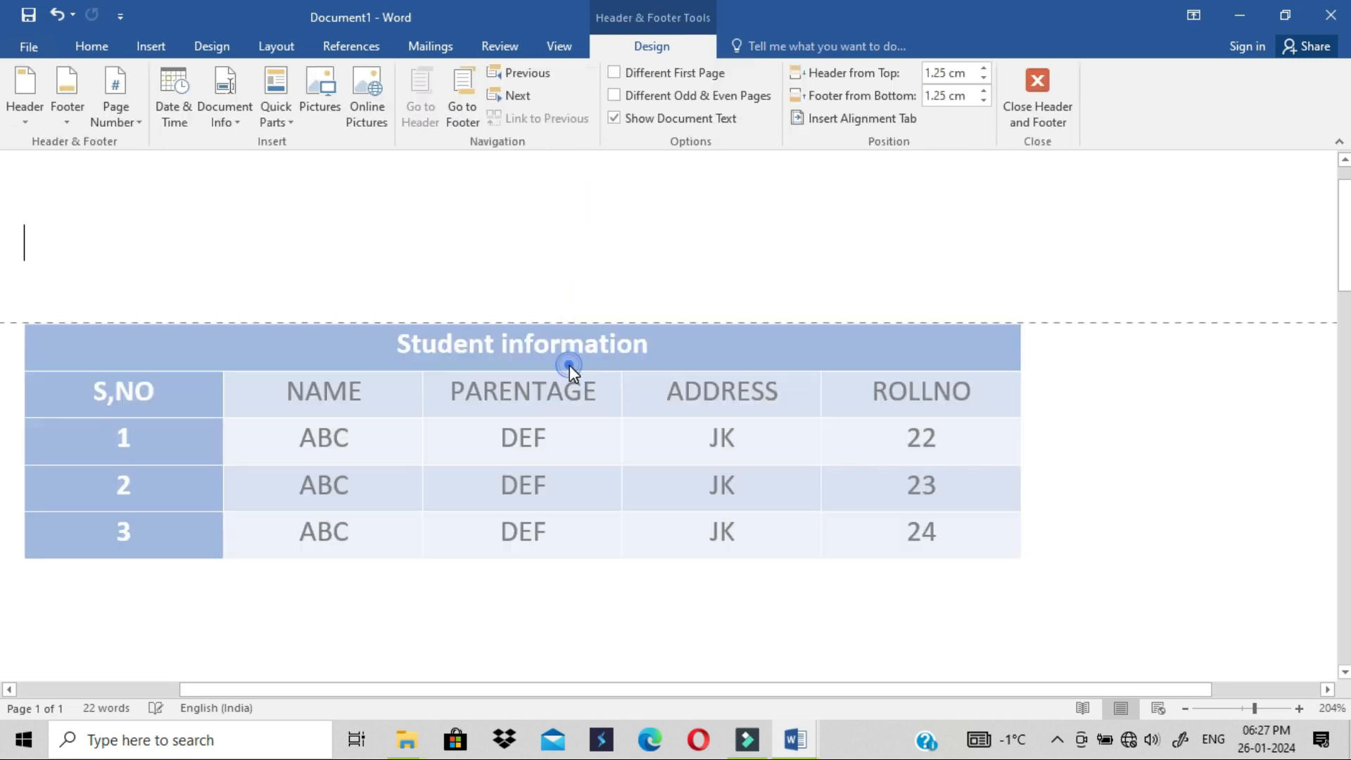
pyautogui.doubleClick(569, 366)
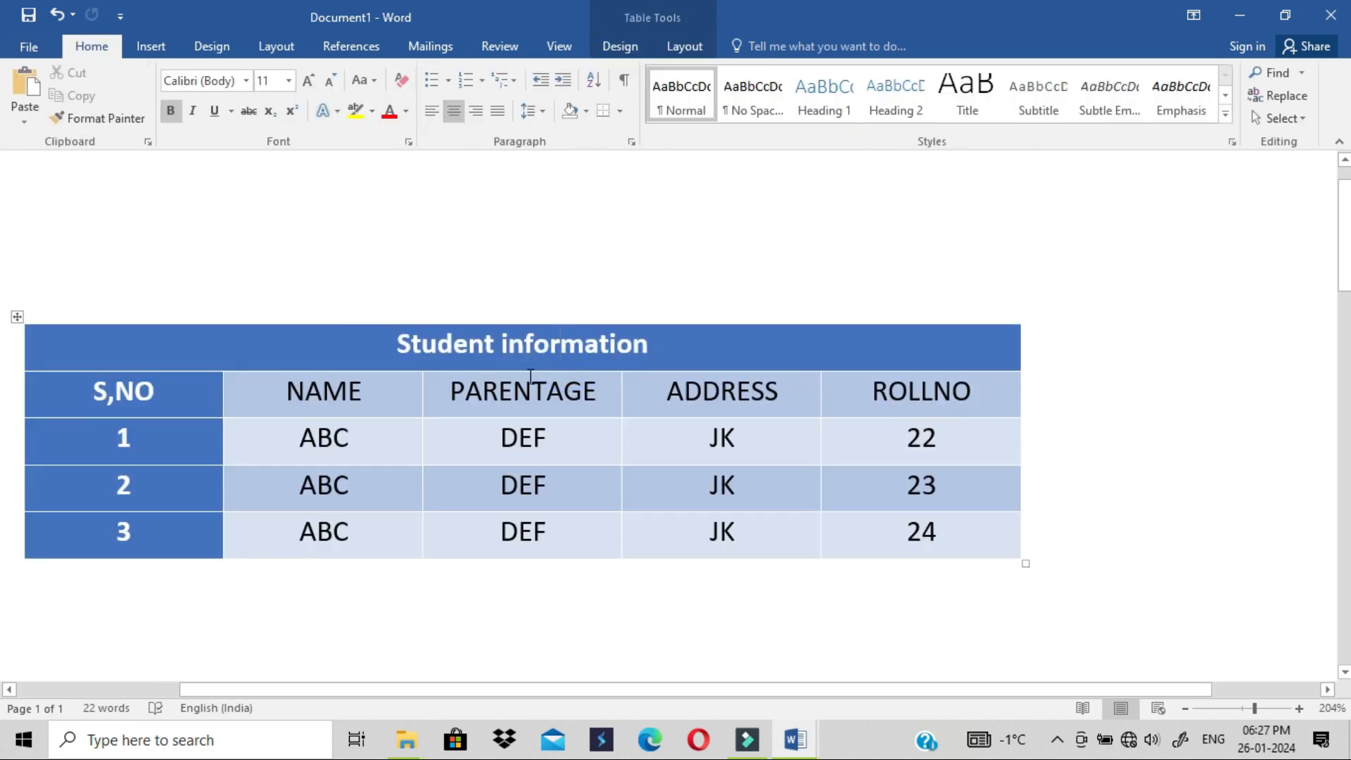
# Turn the student table's Header Row option off and on again, and its Last Column option on and off again.
pyautogui.click(643, 51)
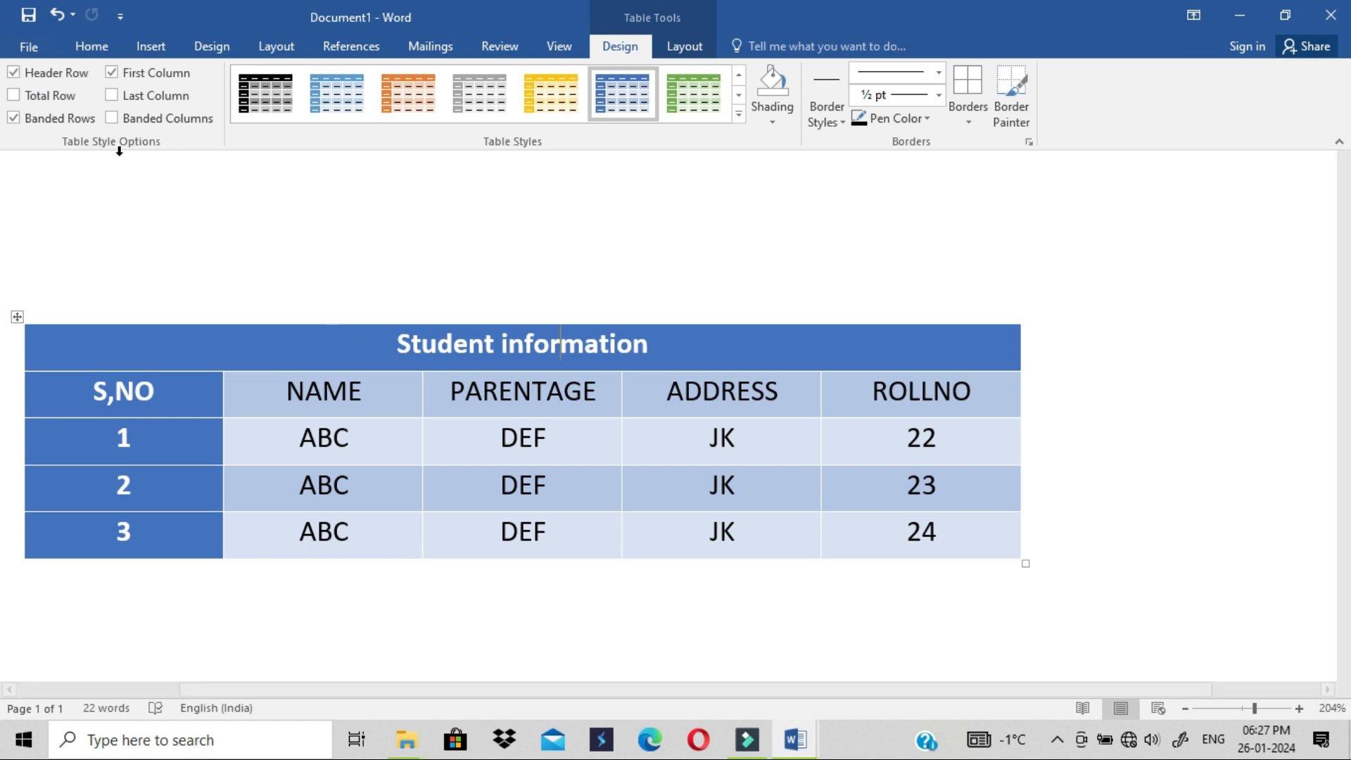
pyautogui.click(14, 73)
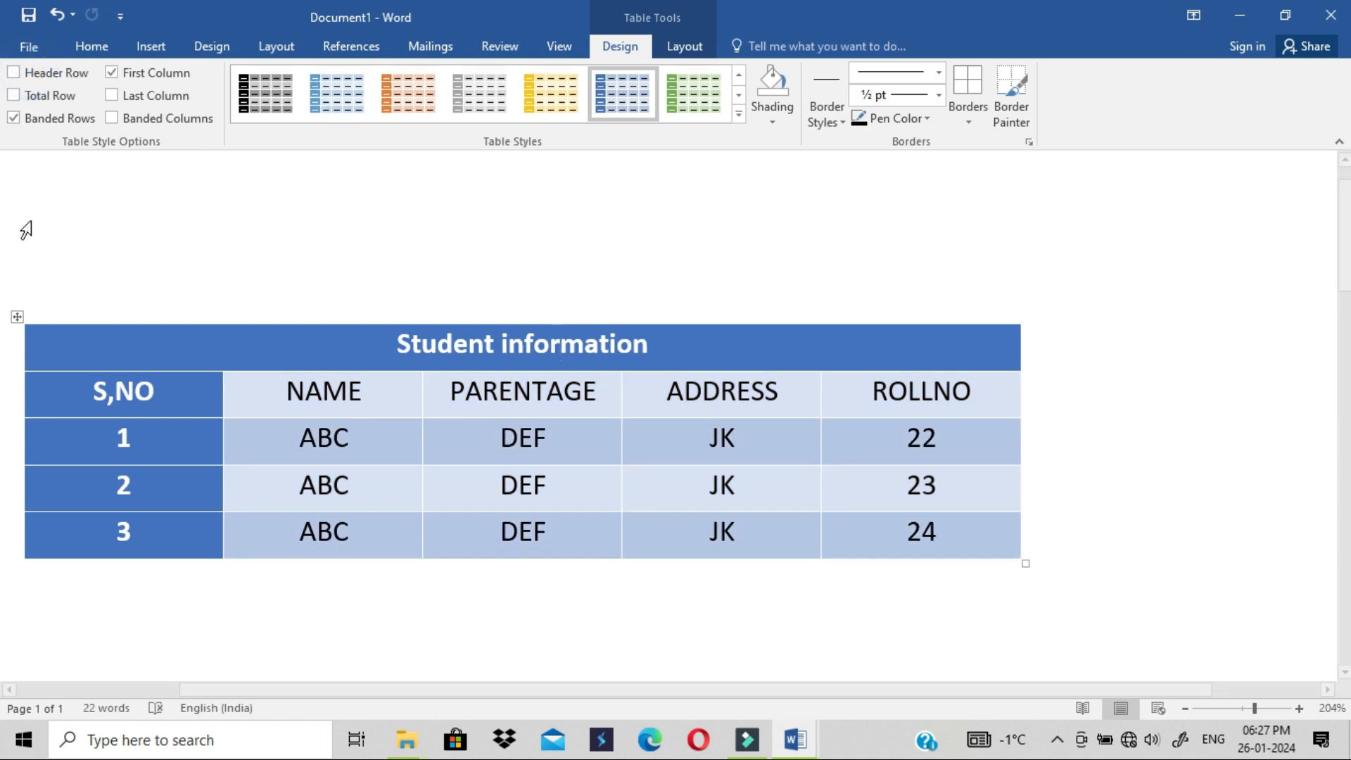
pyautogui.click(14, 74)
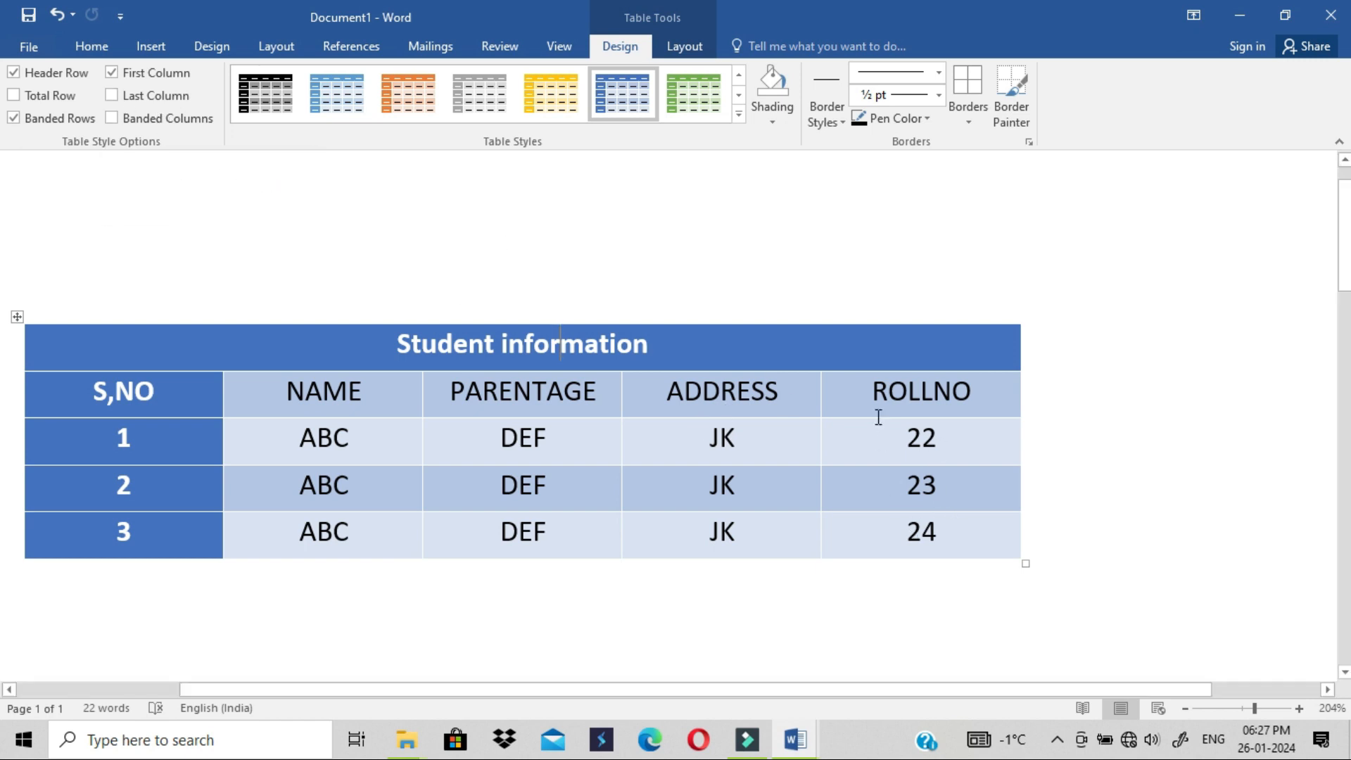
pyautogui.click(111, 95)
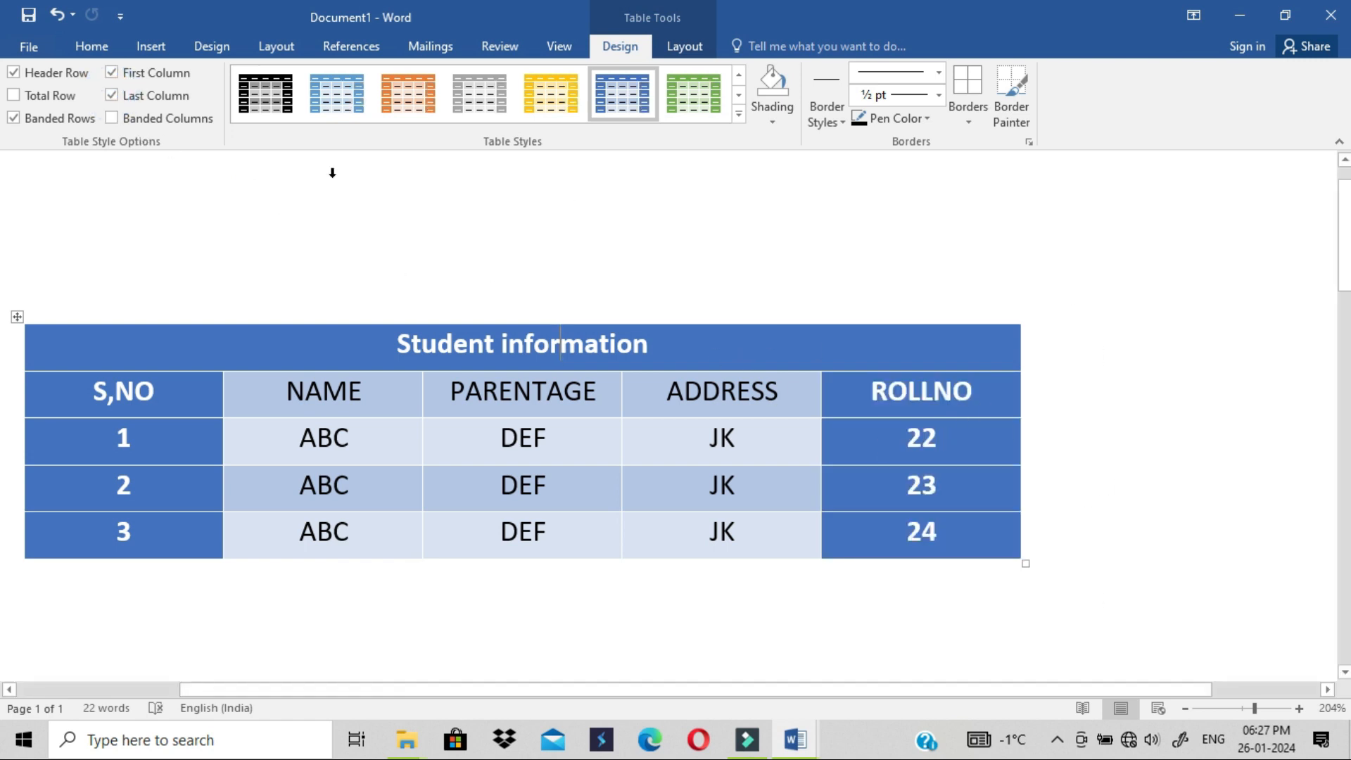
pyautogui.click(111, 95)
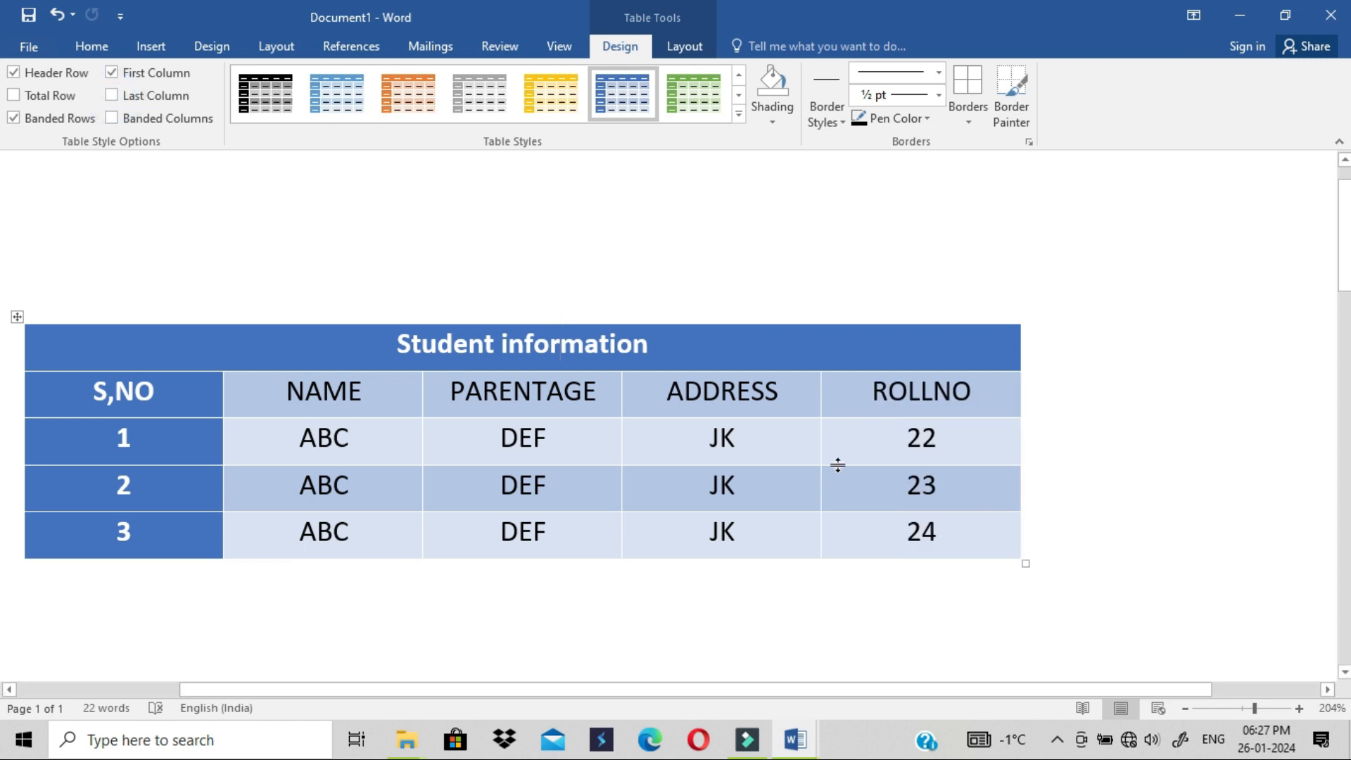
# Turn the student table's Banded Columns option on and off again, and do the same with Total Row.
pyautogui.click(110, 120)
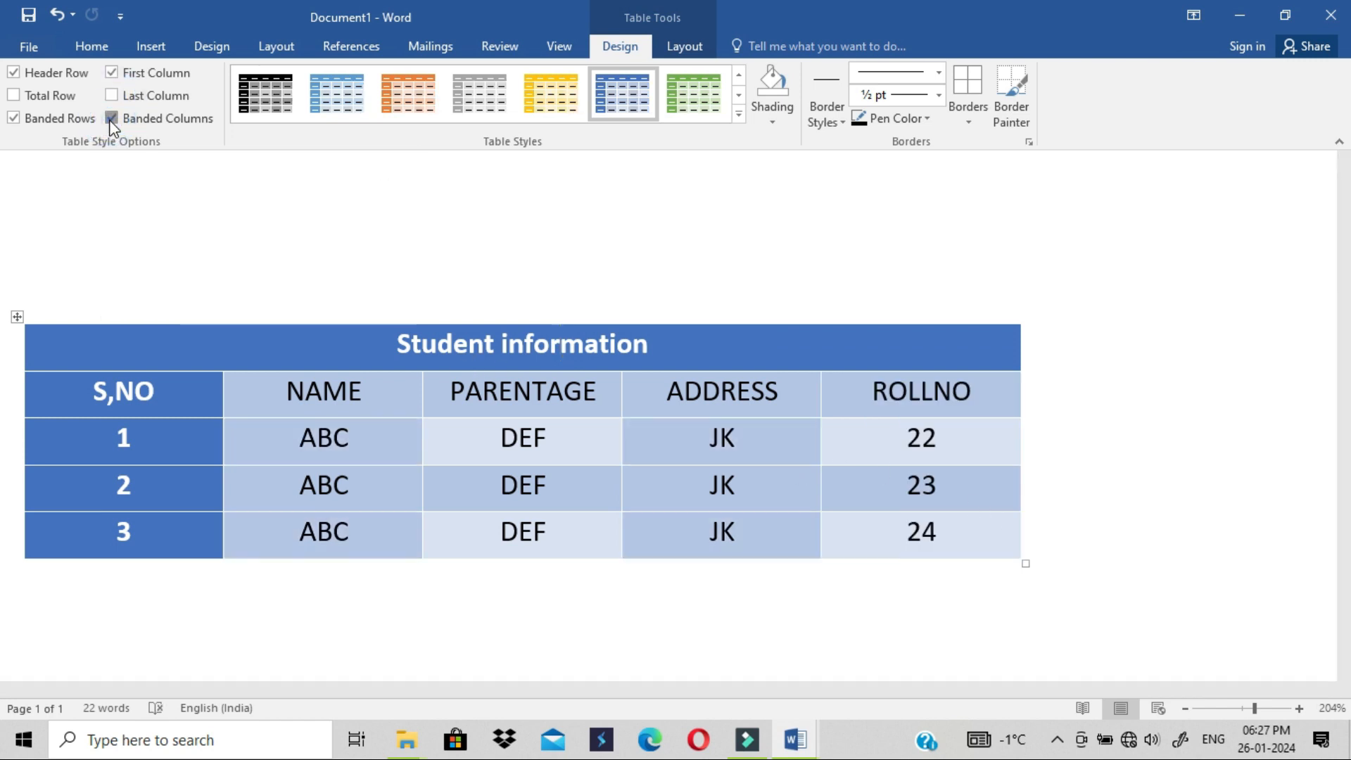
pyautogui.click(110, 120)
pyautogui.click(13, 95)
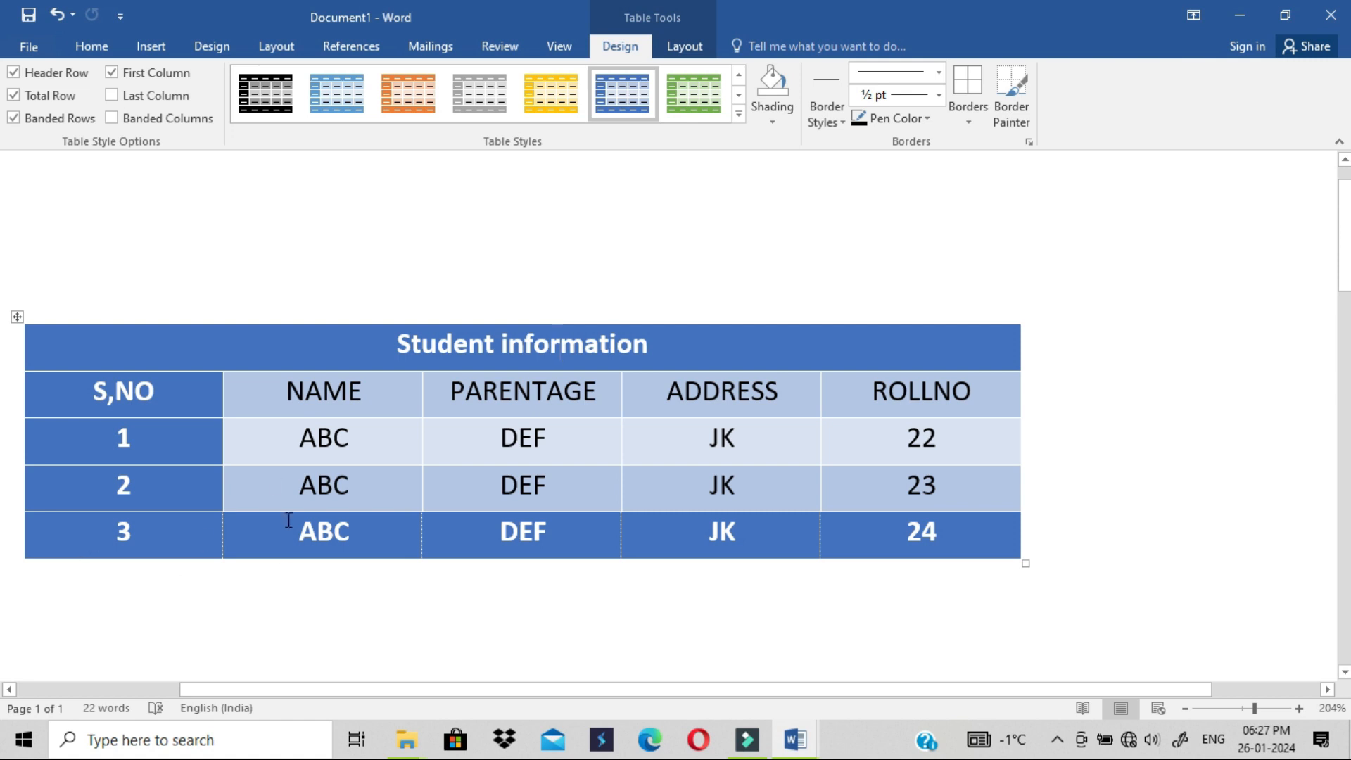
pyautogui.click(13, 95)
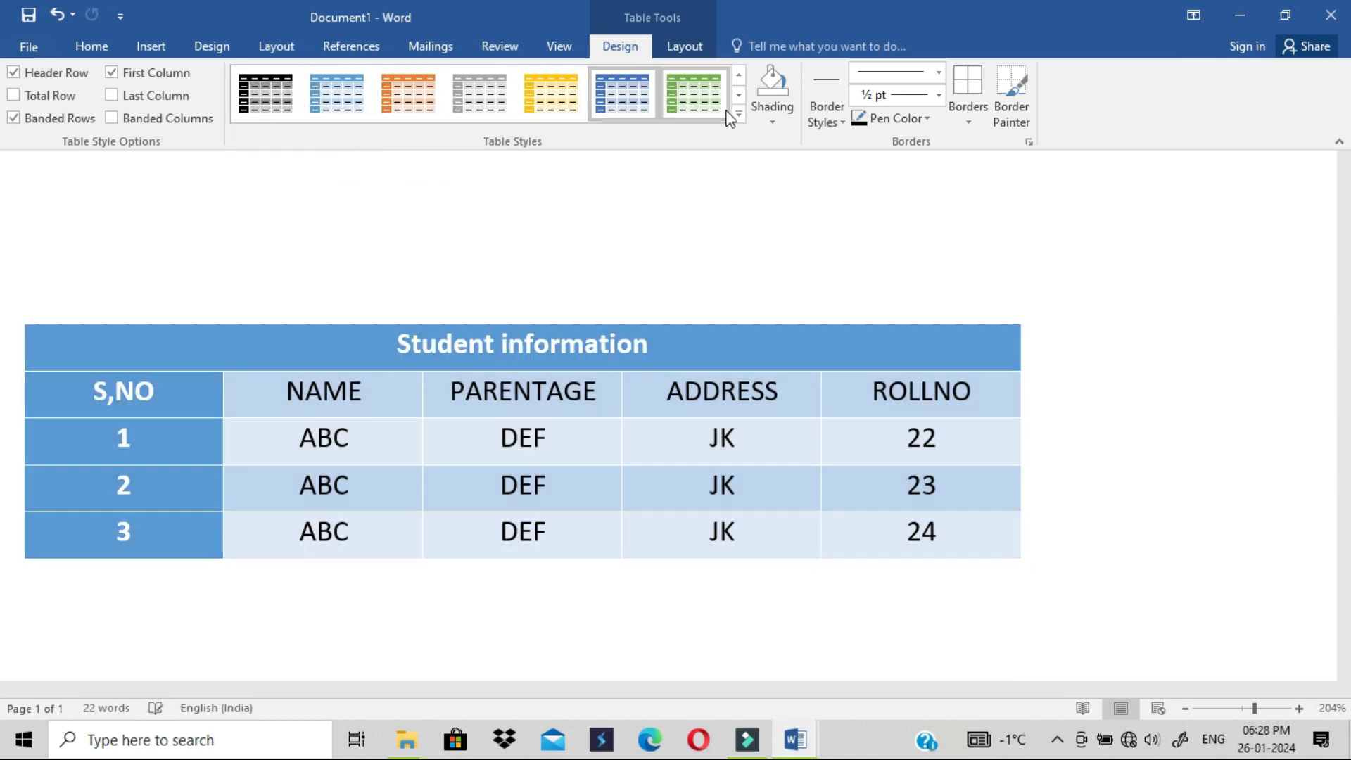
# Undo the table style and style option changes until the student table is back to its plain black grid.
pyautogui.click(49, 19)
pyautogui.click(49, 19)
pyautogui.click(50, 19)
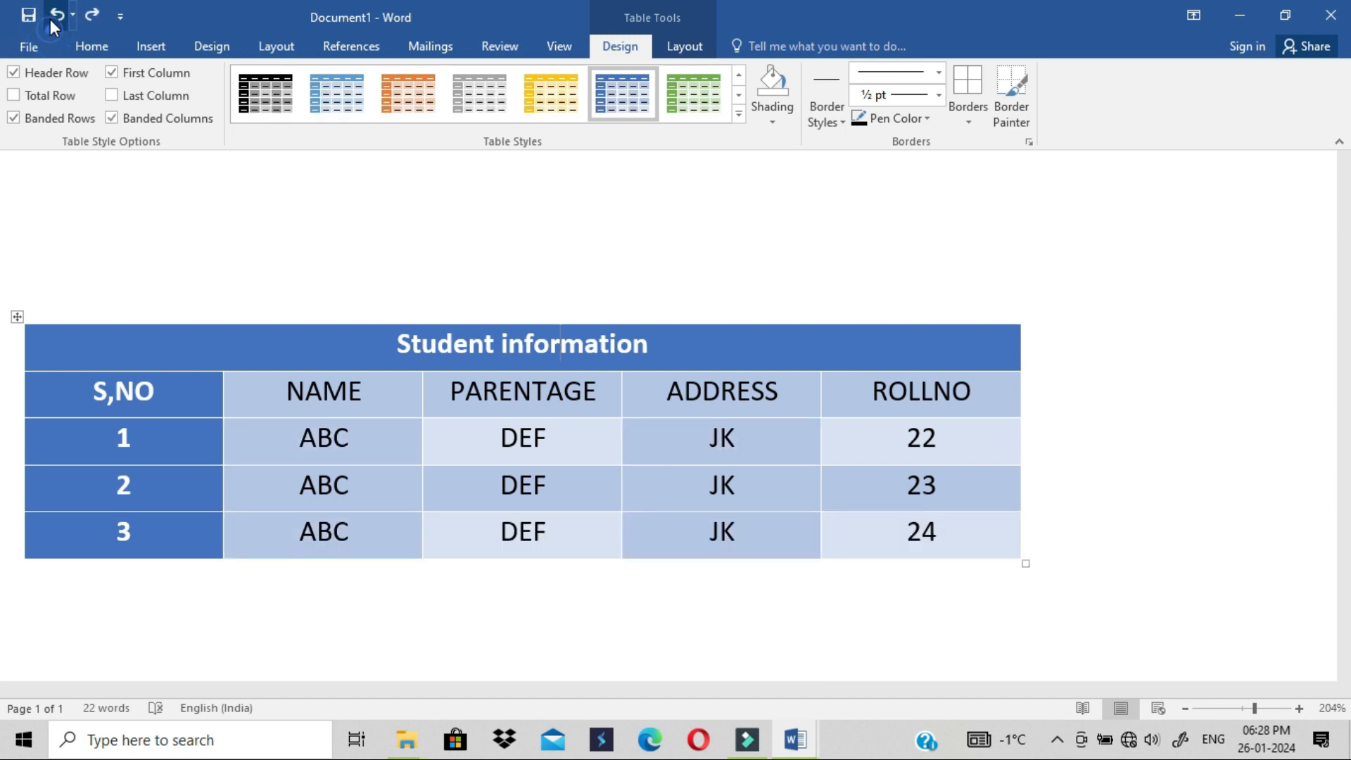
pyautogui.click(50, 19)
pyautogui.click(49, 19)
pyautogui.click(49, 19)
pyautogui.click(50, 19)
pyautogui.click(49, 19)
pyautogui.click(49, 19)
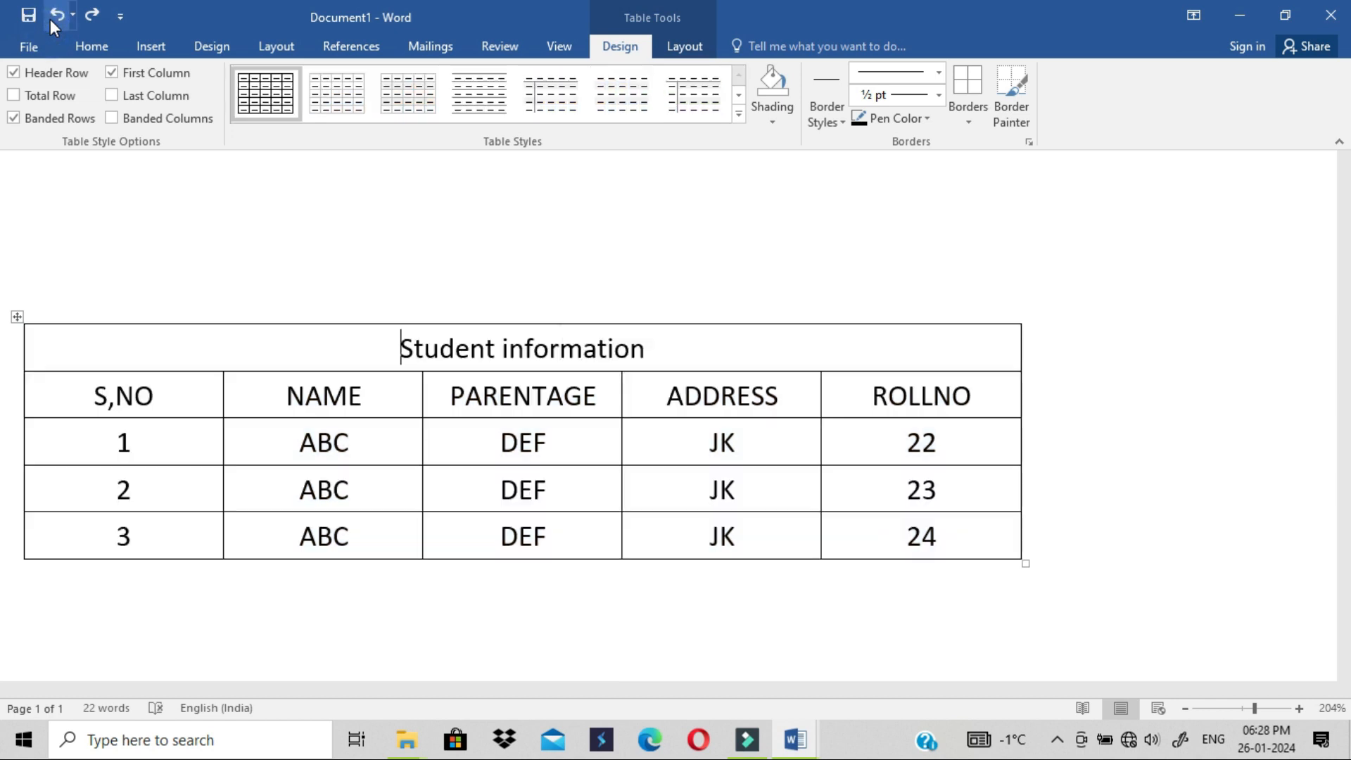
# Shade the Student information title row light blue.
pyautogui.click(771, 120)
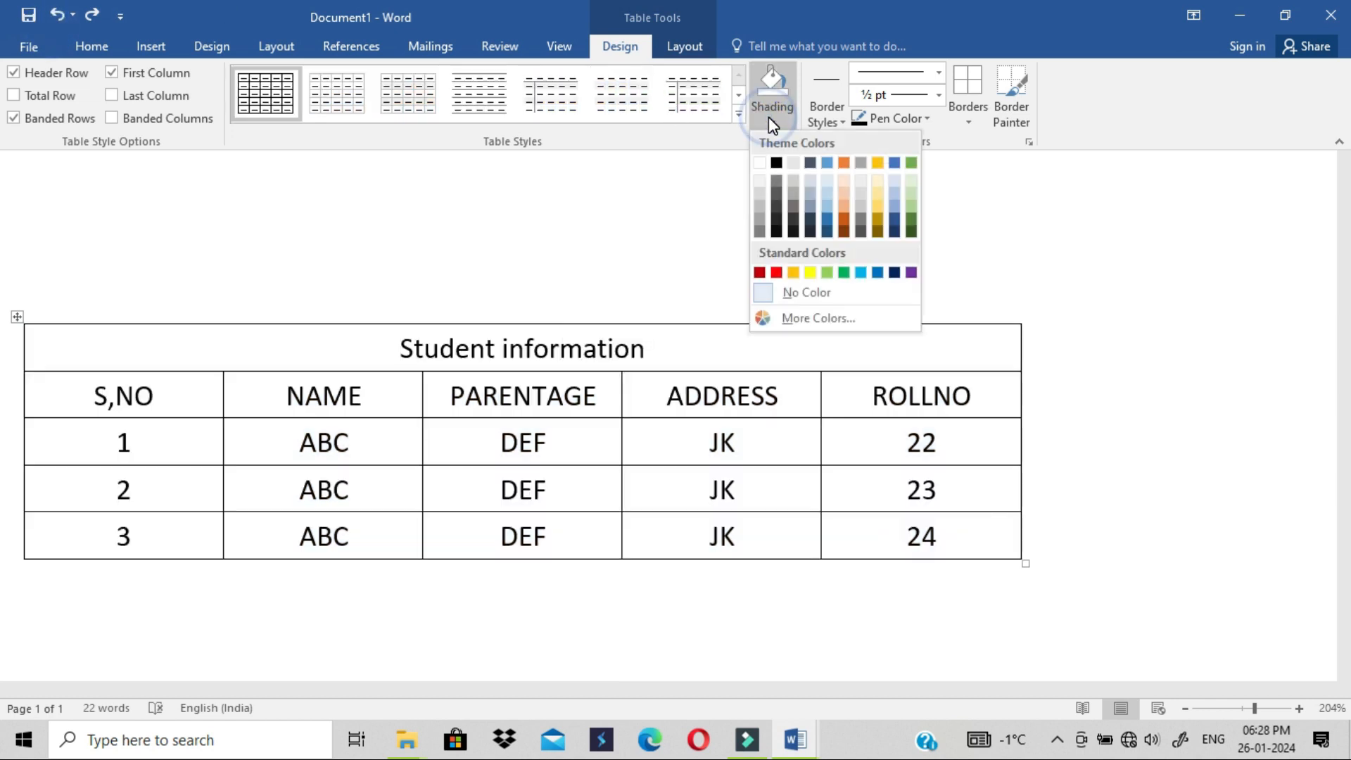
pyautogui.click(353, 351)
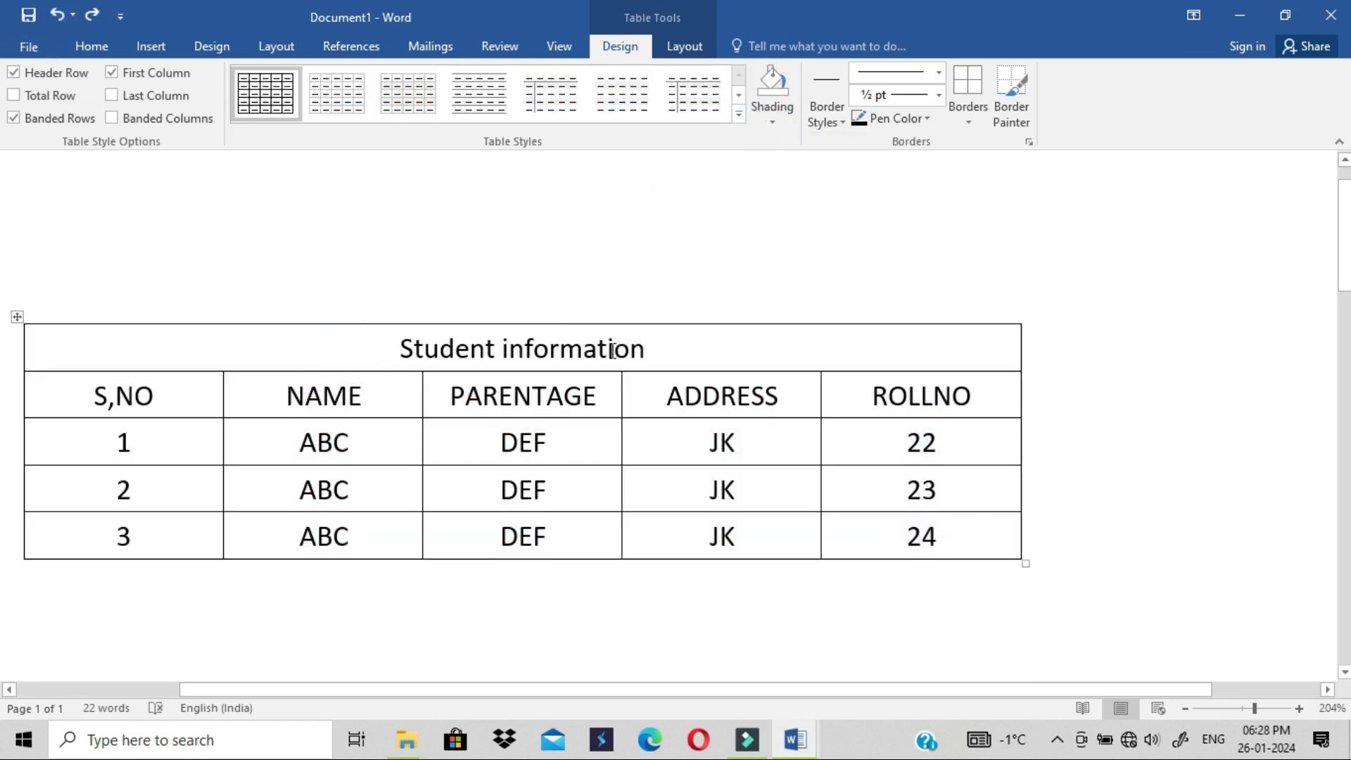
pyautogui.keyDown('shift'); pyautogui.click(653, 349); pyautogui.keyUp('shift')
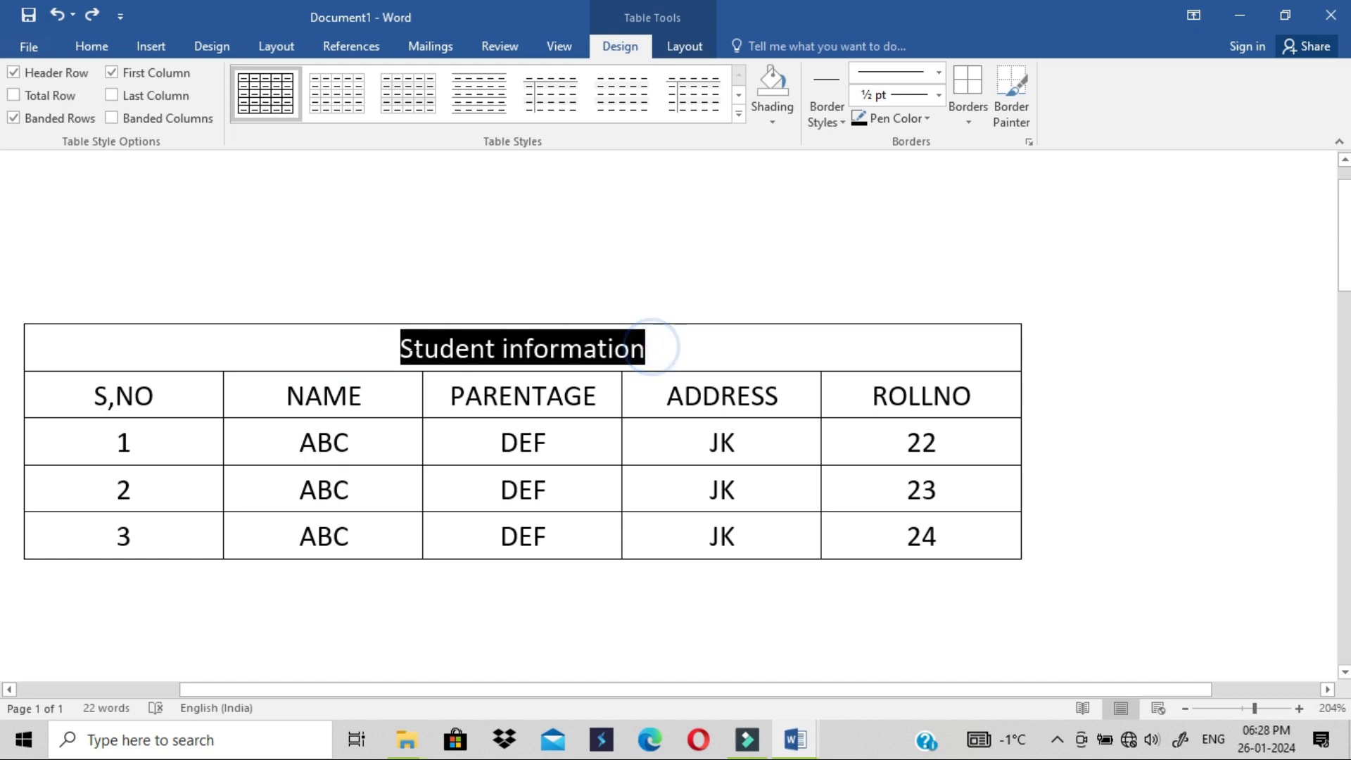
pyautogui.click(657, 342)
pyautogui.moveTo(655, 341); pyautogui.dragTo(400, 349)
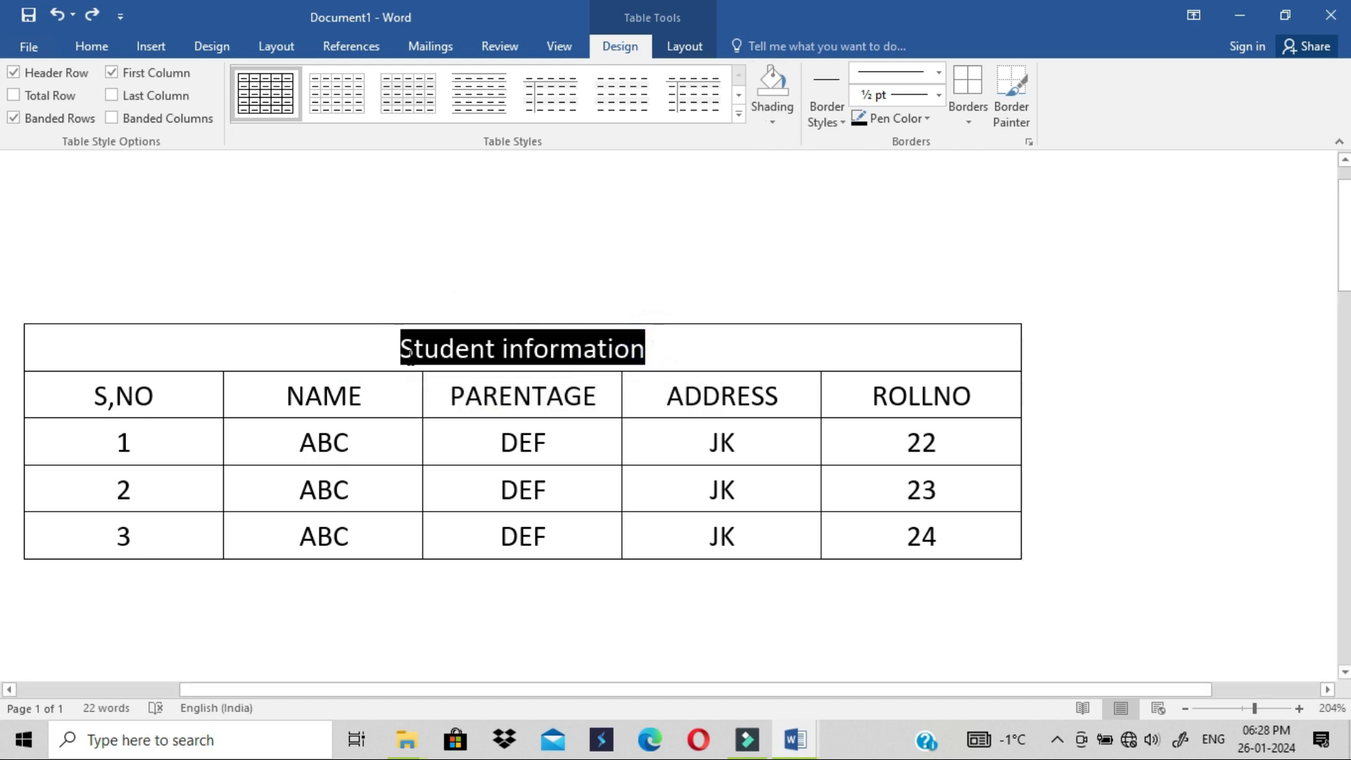
pyautogui.click(776, 108)
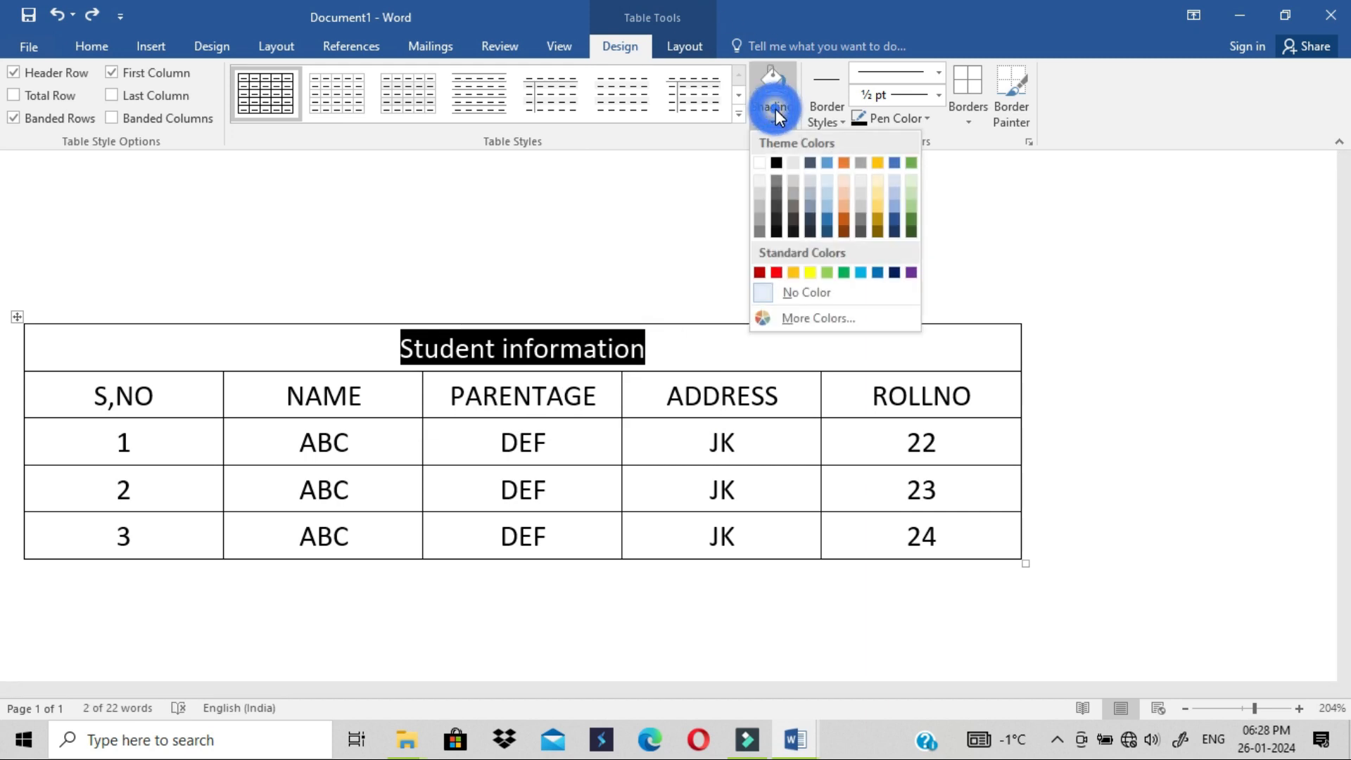
pyautogui.click(826, 204)
pyautogui.click(629, 236)
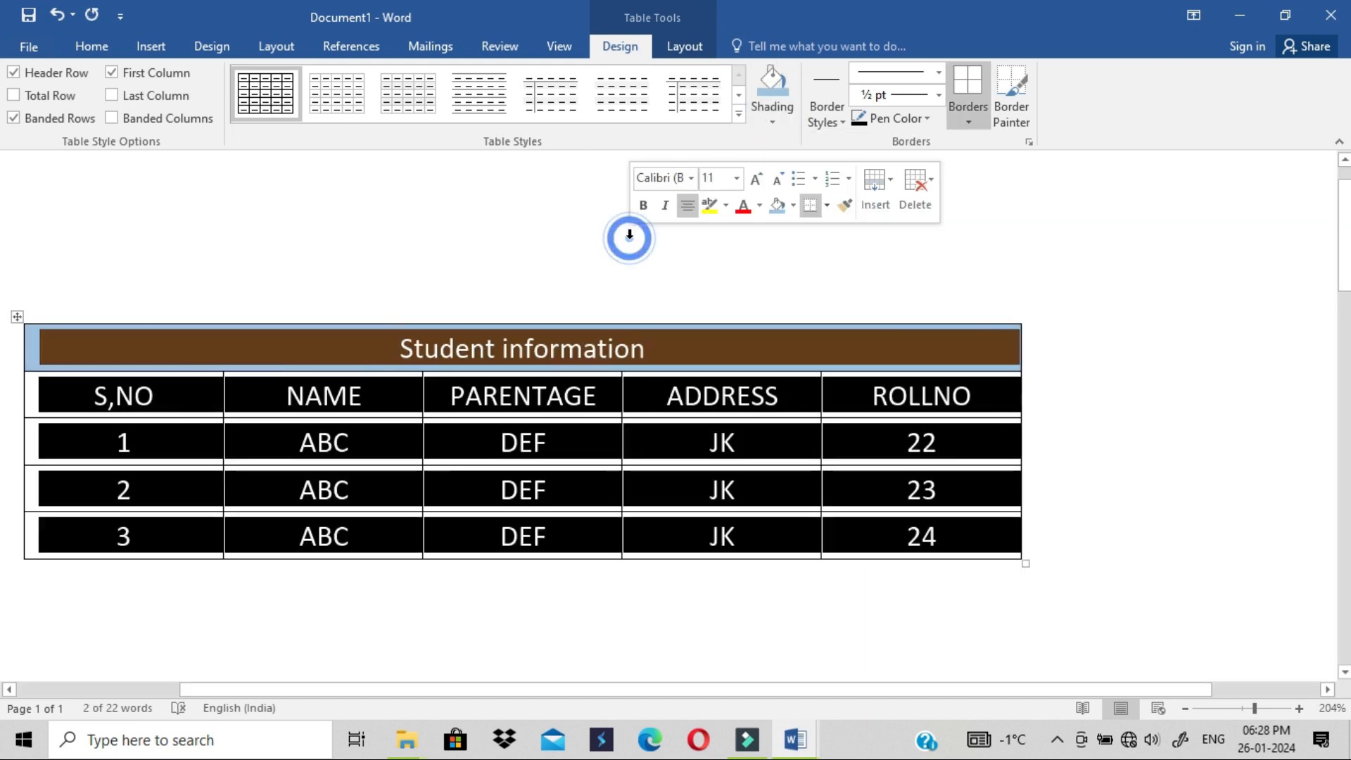
pyautogui.click(630, 349)
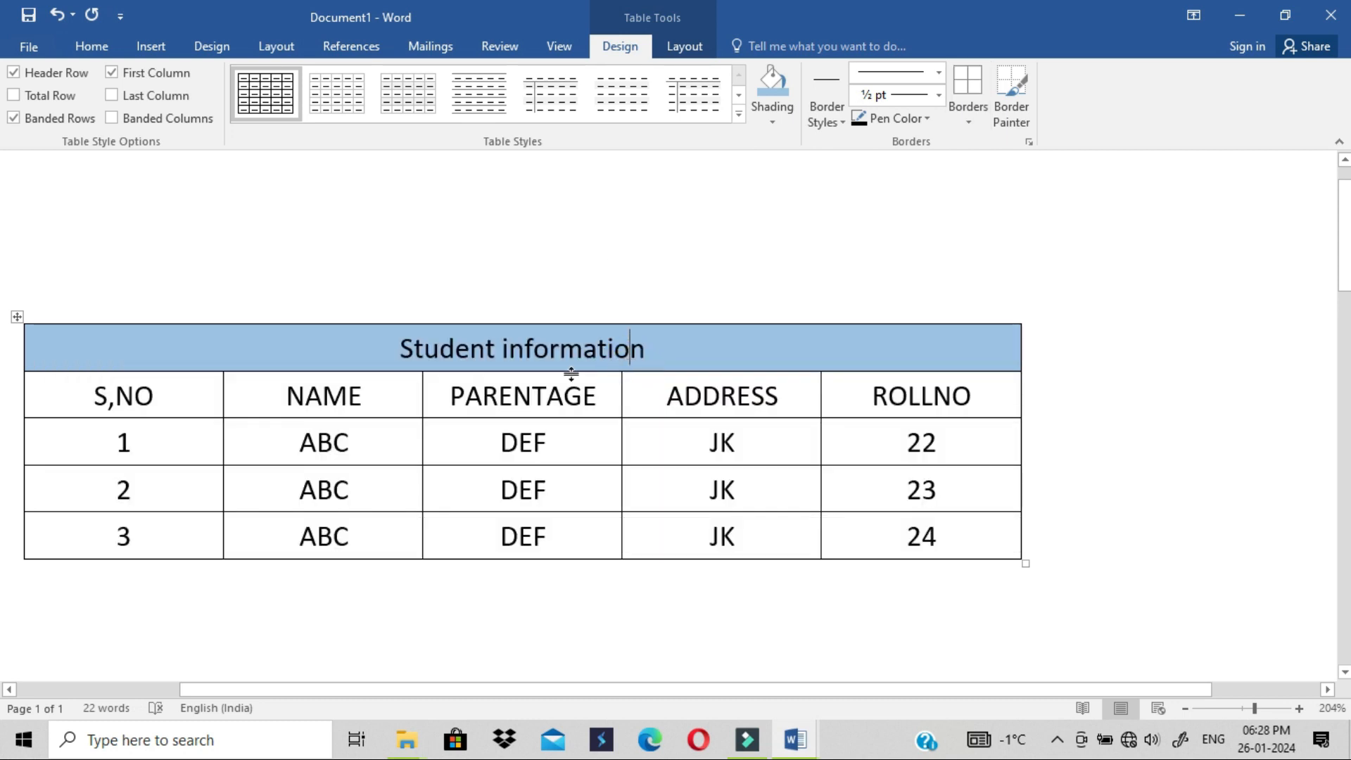
# Shade the S,NO column light orange from its heading through number 3.
pyautogui.moveTo(169, 409); pyautogui.dragTo(162, 510)
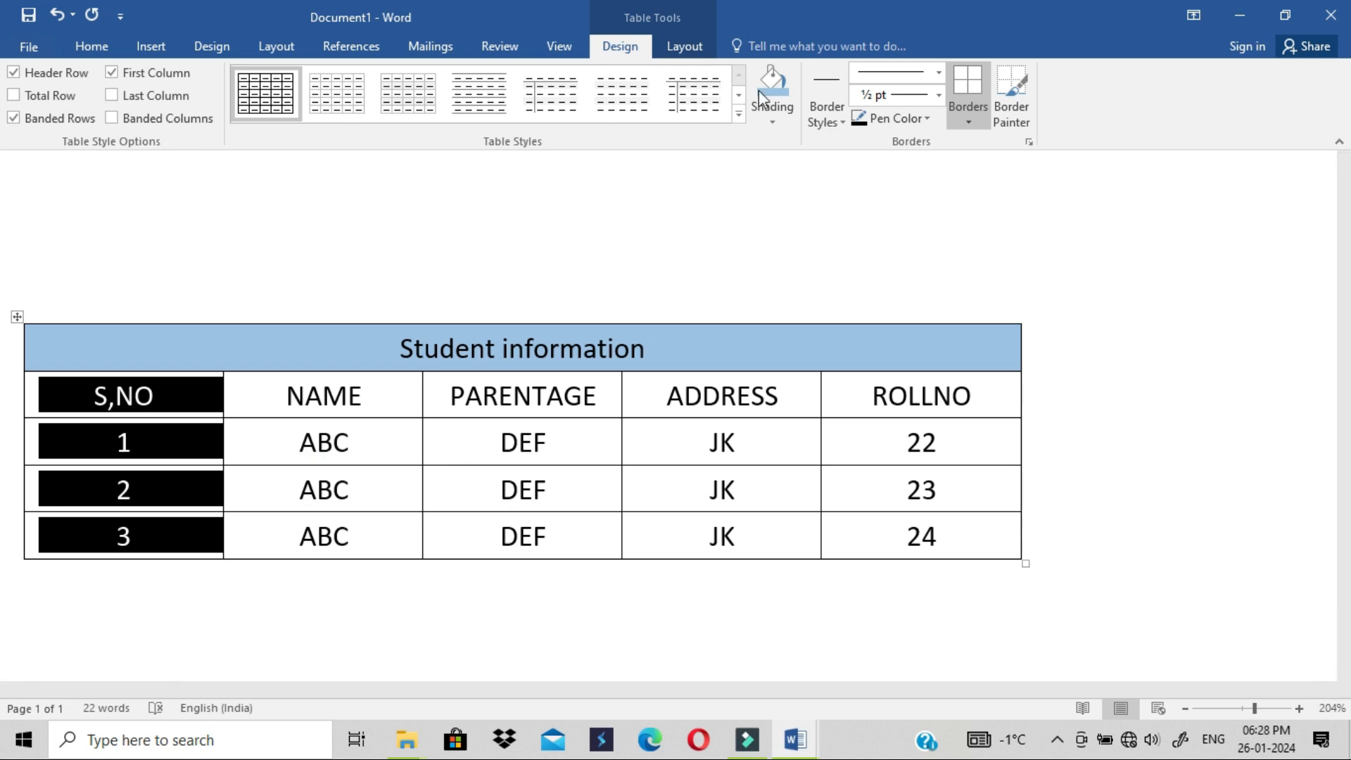
pyautogui.click(788, 118)
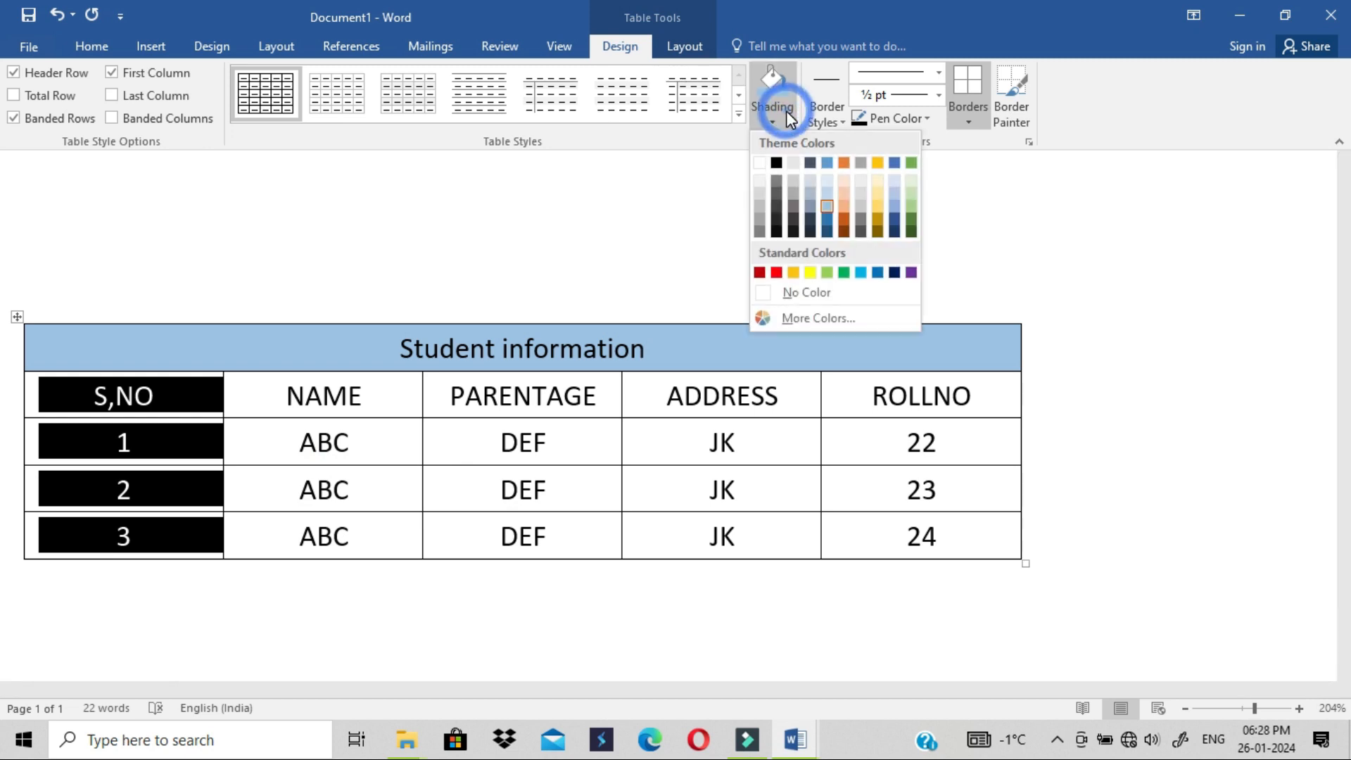
pyautogui.click(847, 207)
pyautogui.click(428, 452)
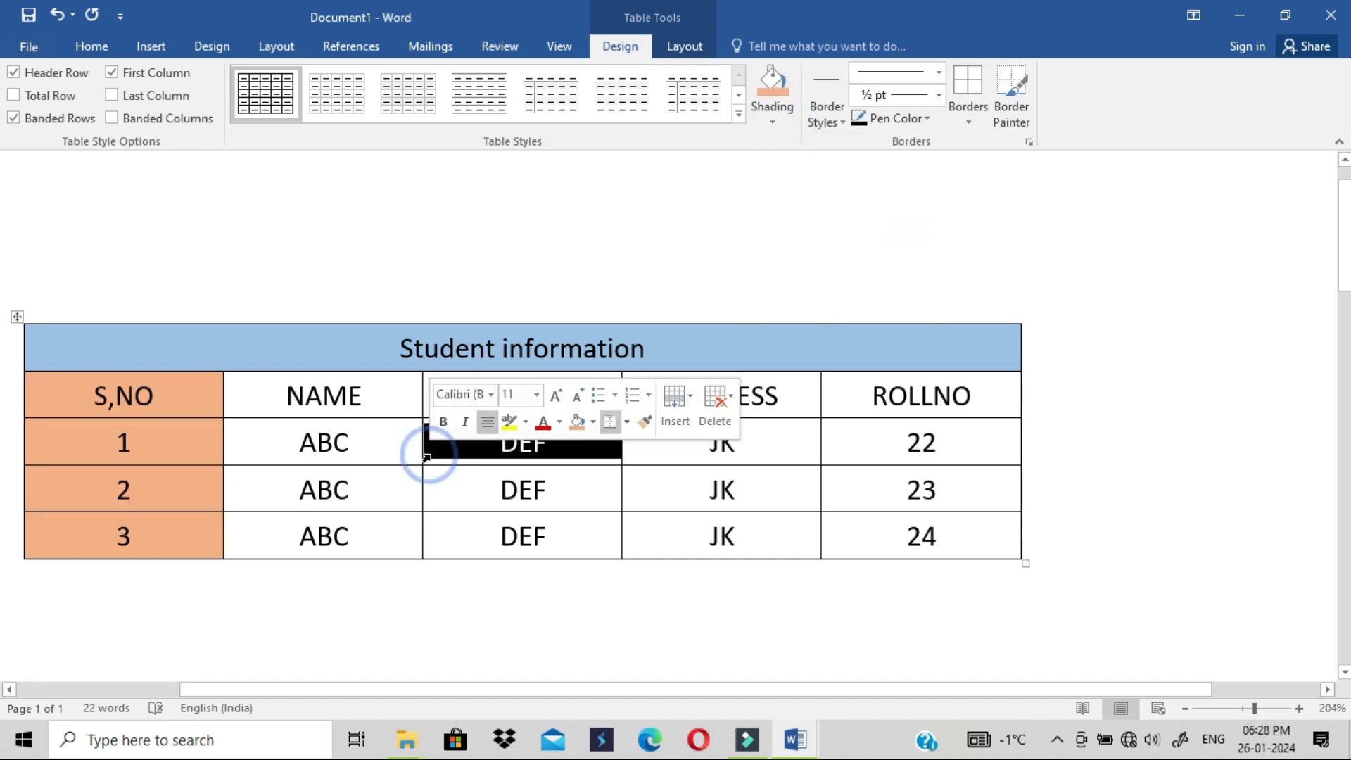
# Shade the last row's cells from NAME through ROLLNO dark gold and clear the selection.
pyautogui.click(327, 543)
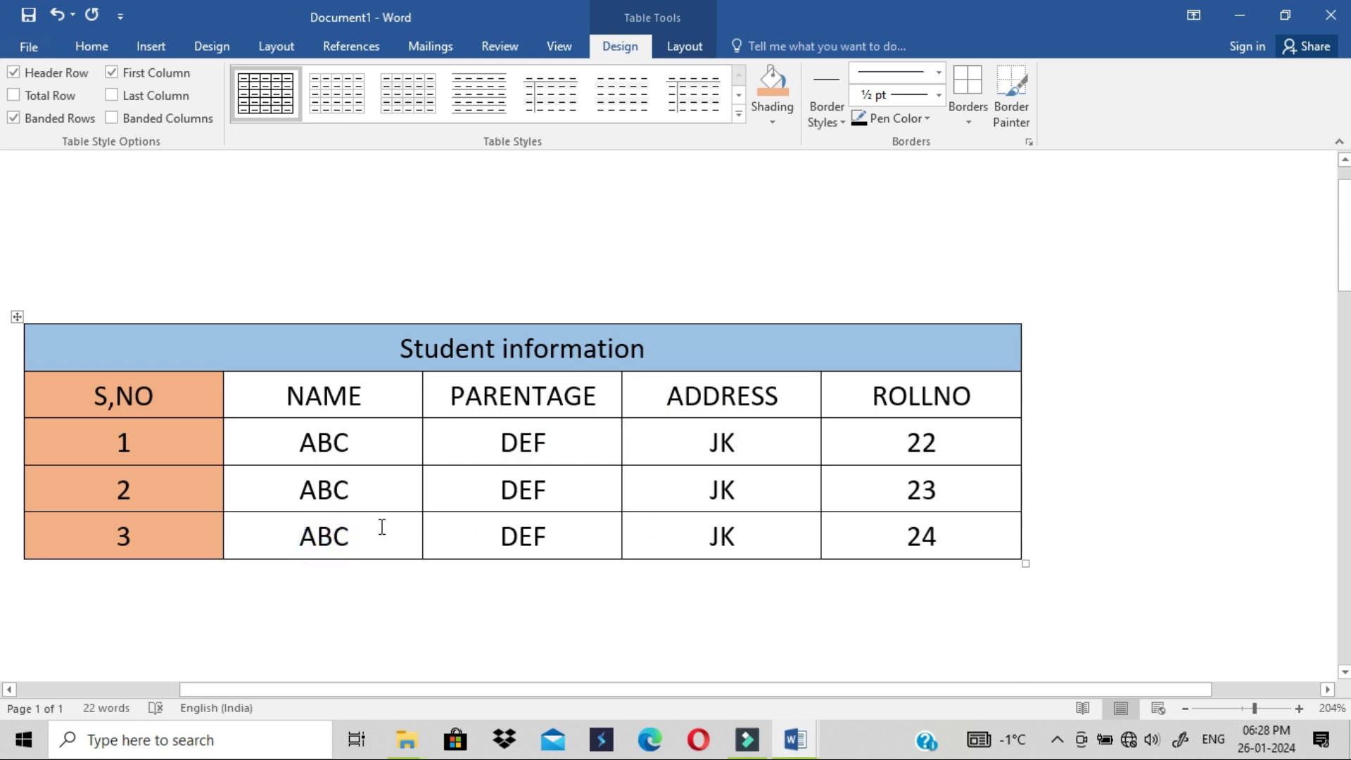
pyautogui.moveTo(380, 527); pyautogui.dragTo(936, 536)
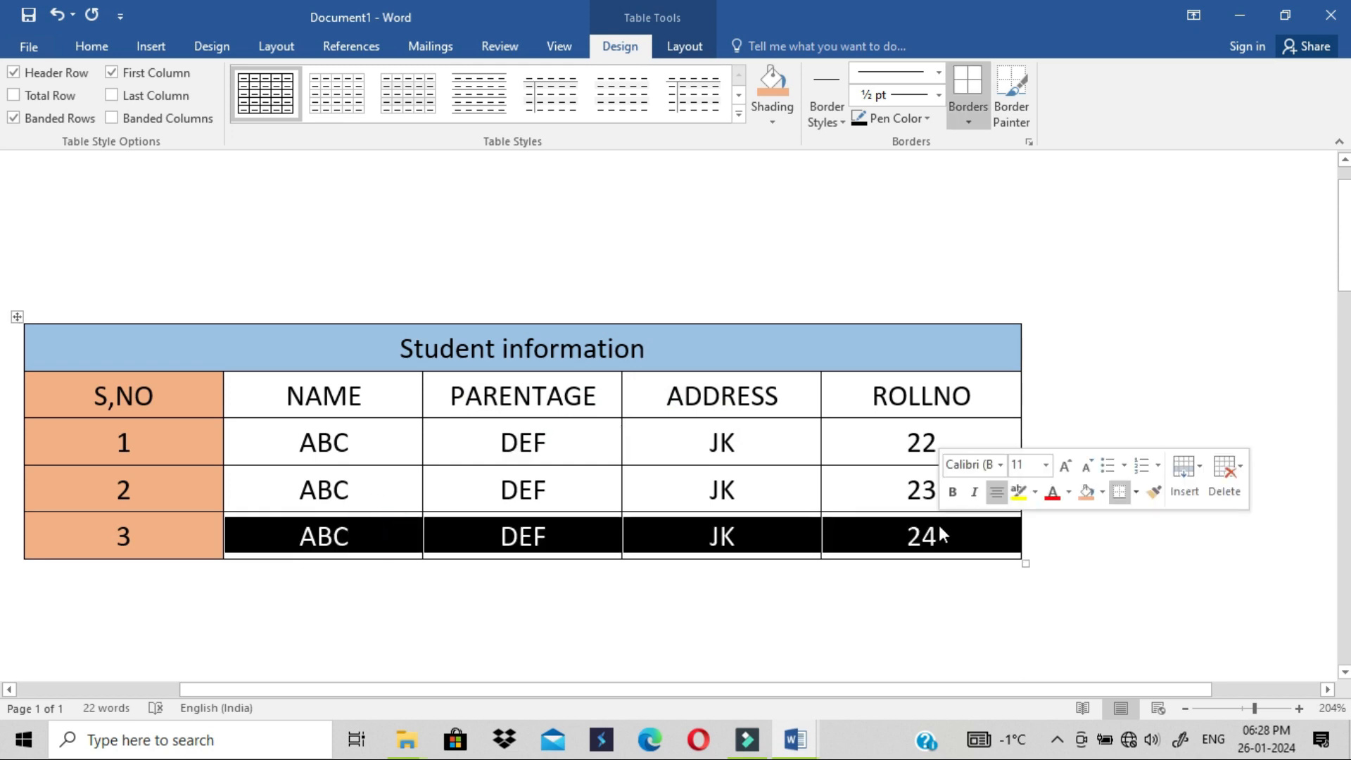
pyautogui.click(776, 122)
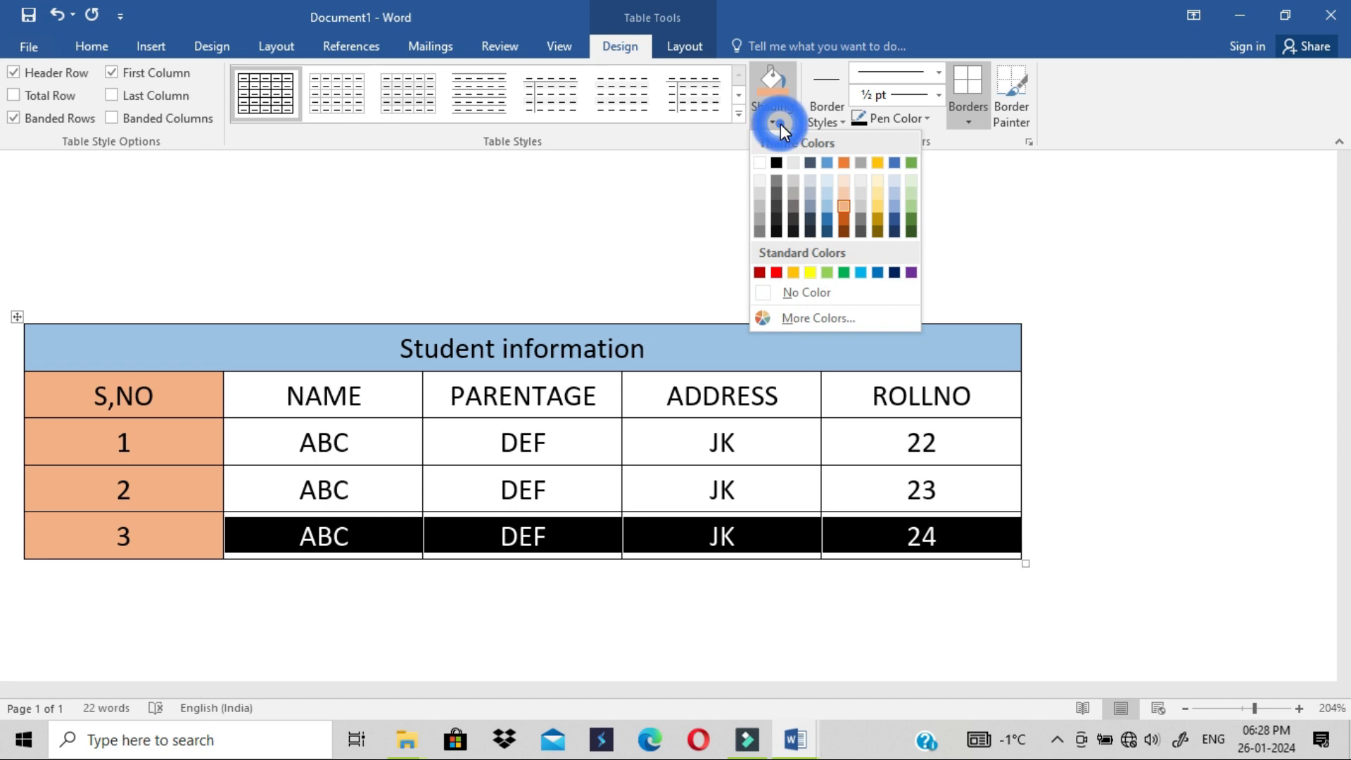
pyautogui.click(879, 216)
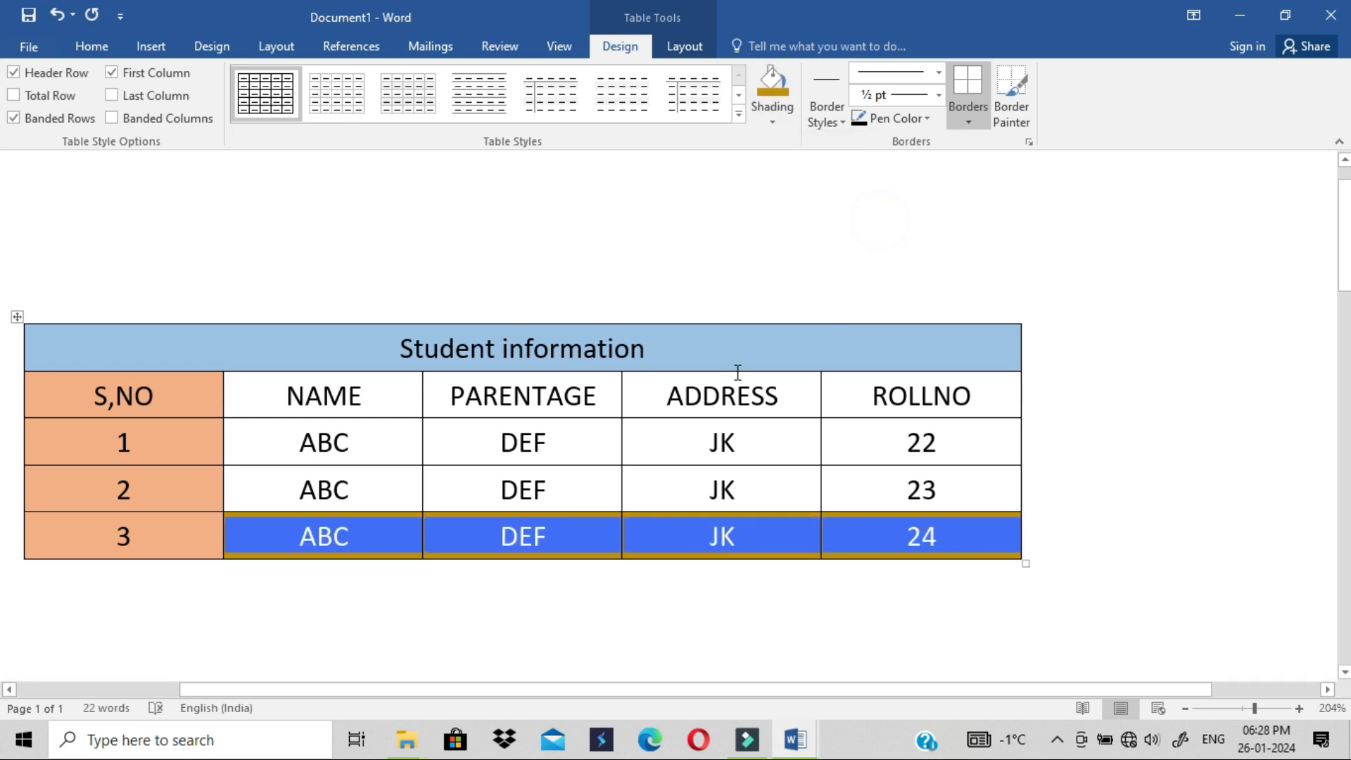
pyautogui.click(697, 506)
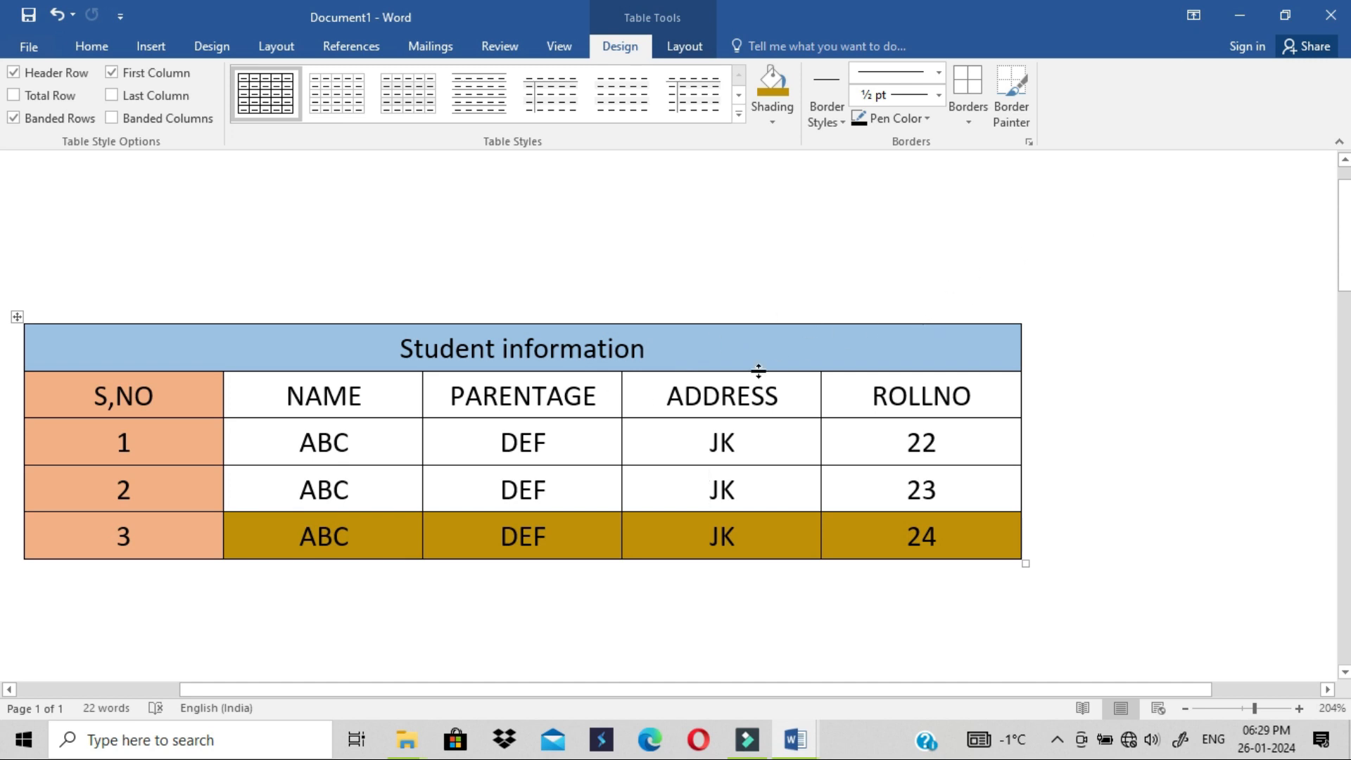
# Set the border weight to 2 ¼ pt and apply All Borders to the whole student table.
pyautogui.click(833, 126)
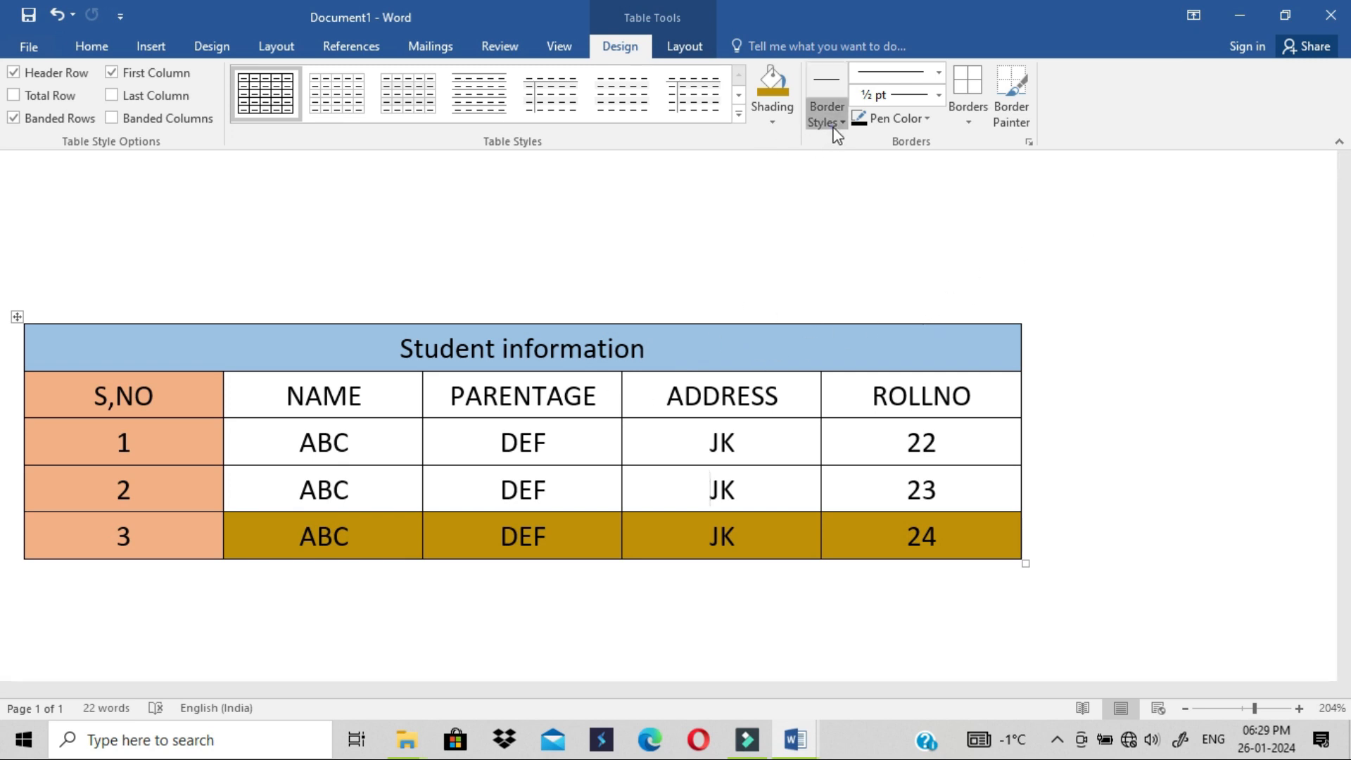
pyautogui.click(687, 148)
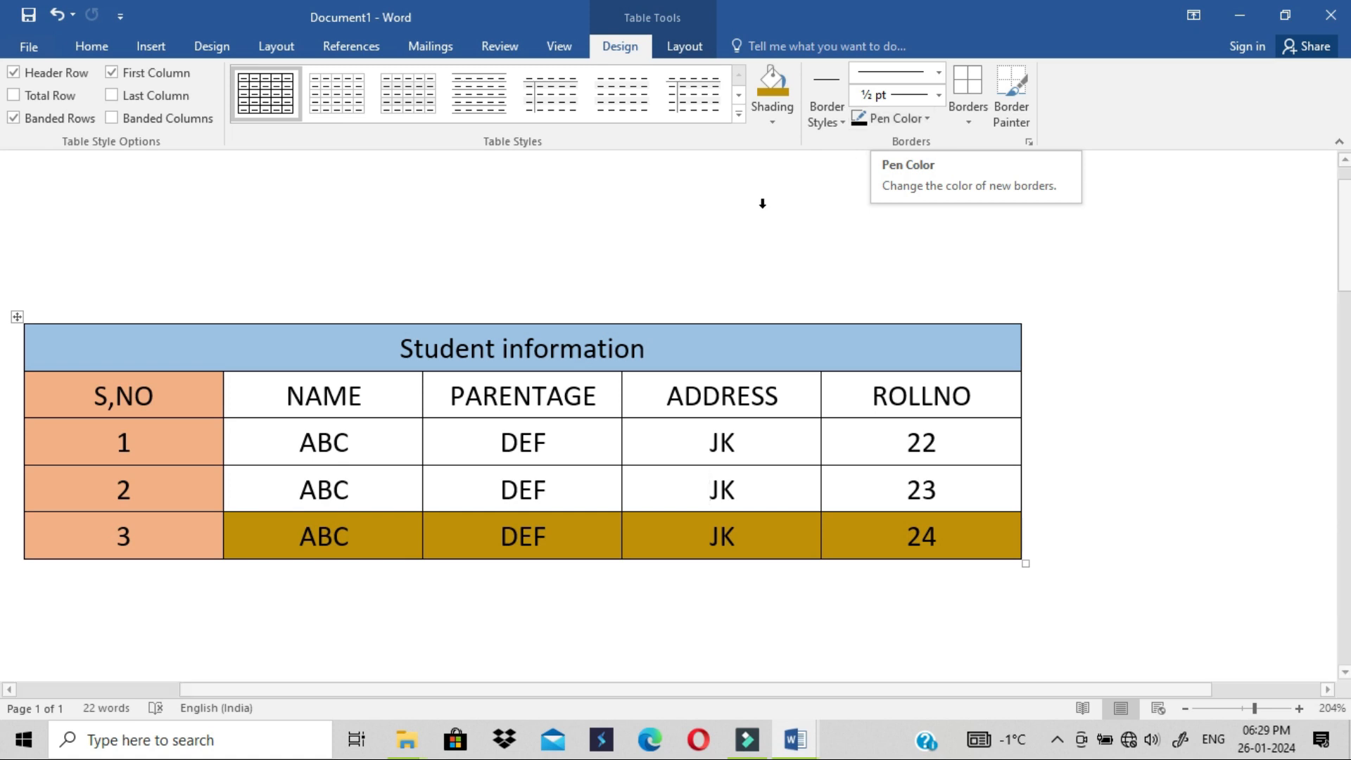
pyautogui.click(938, 96)
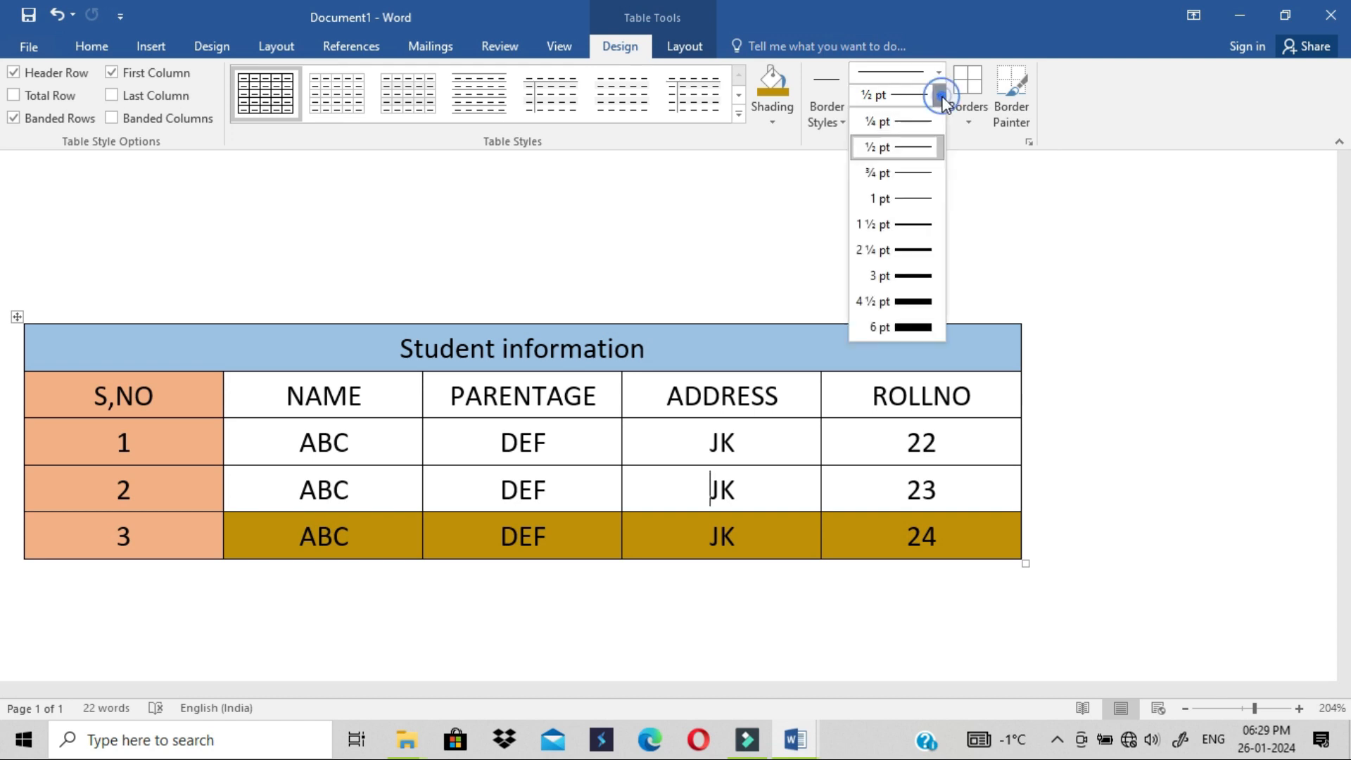
pyautogui.click(917, 253)
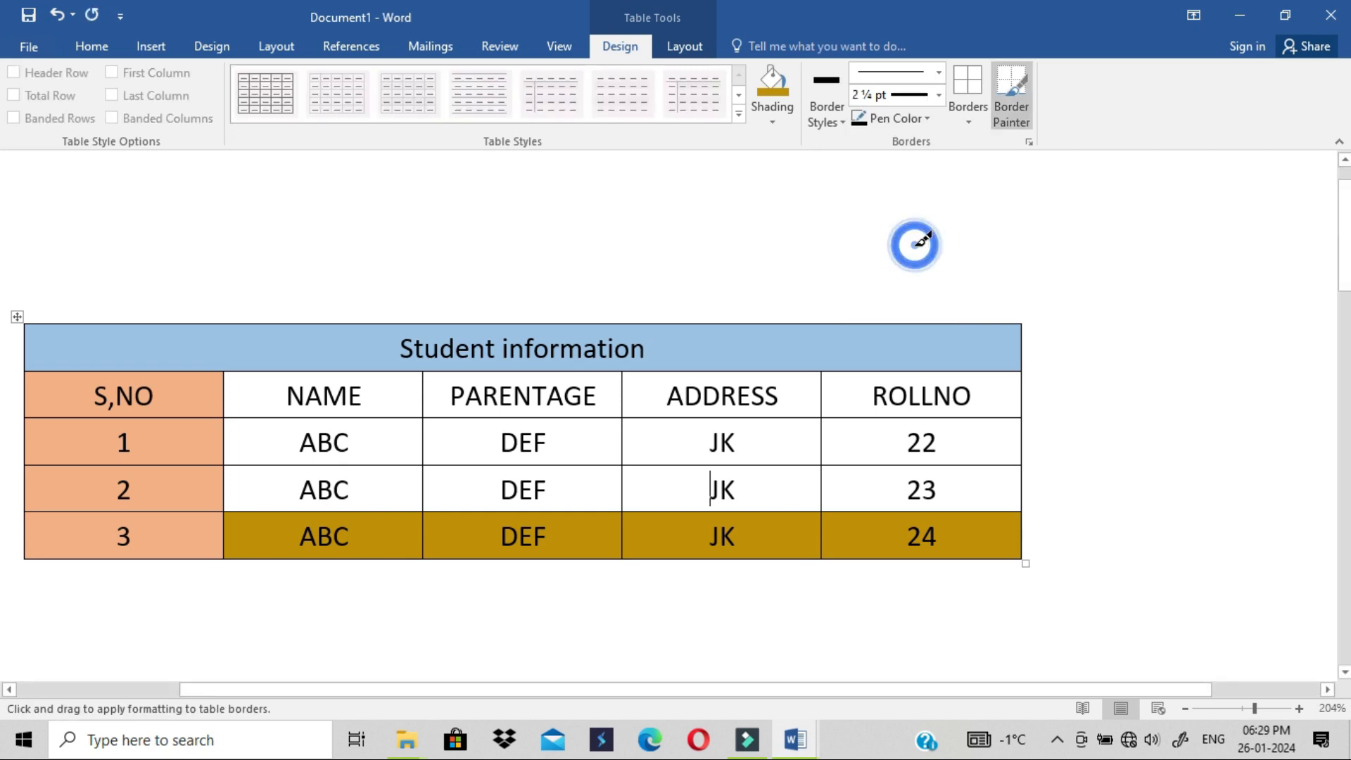
pyautogui.click(968, 122)
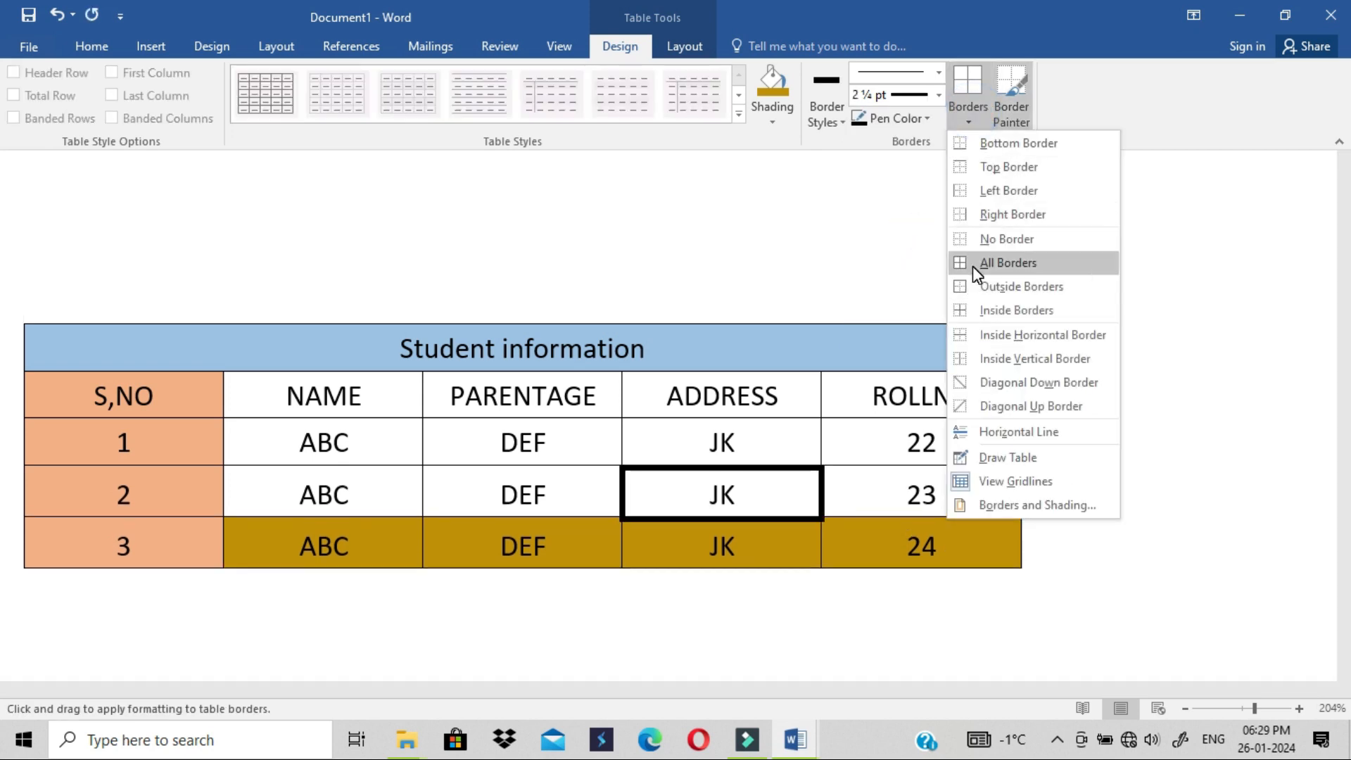
pyautogui.click(21, 314)
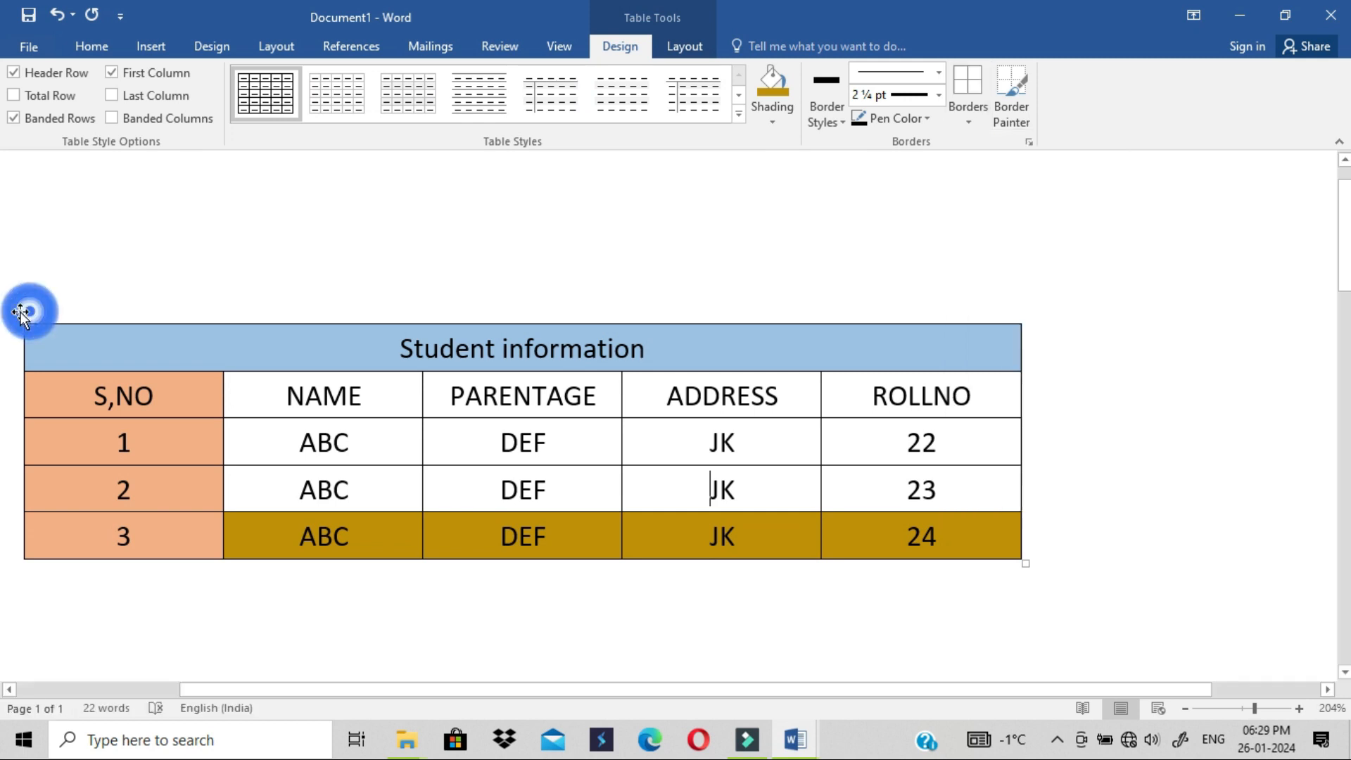
pyautogui.click(21, 314)
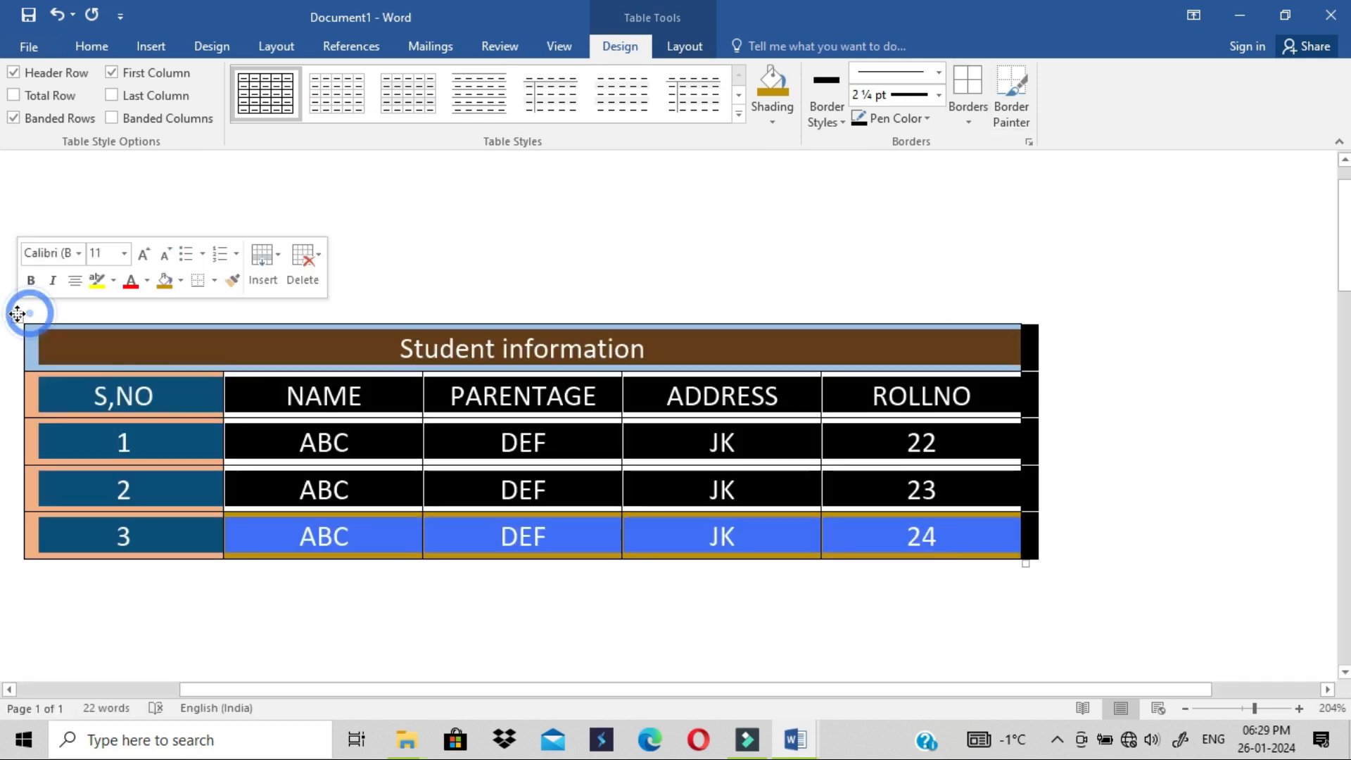
pyautogui.click(961, 125)
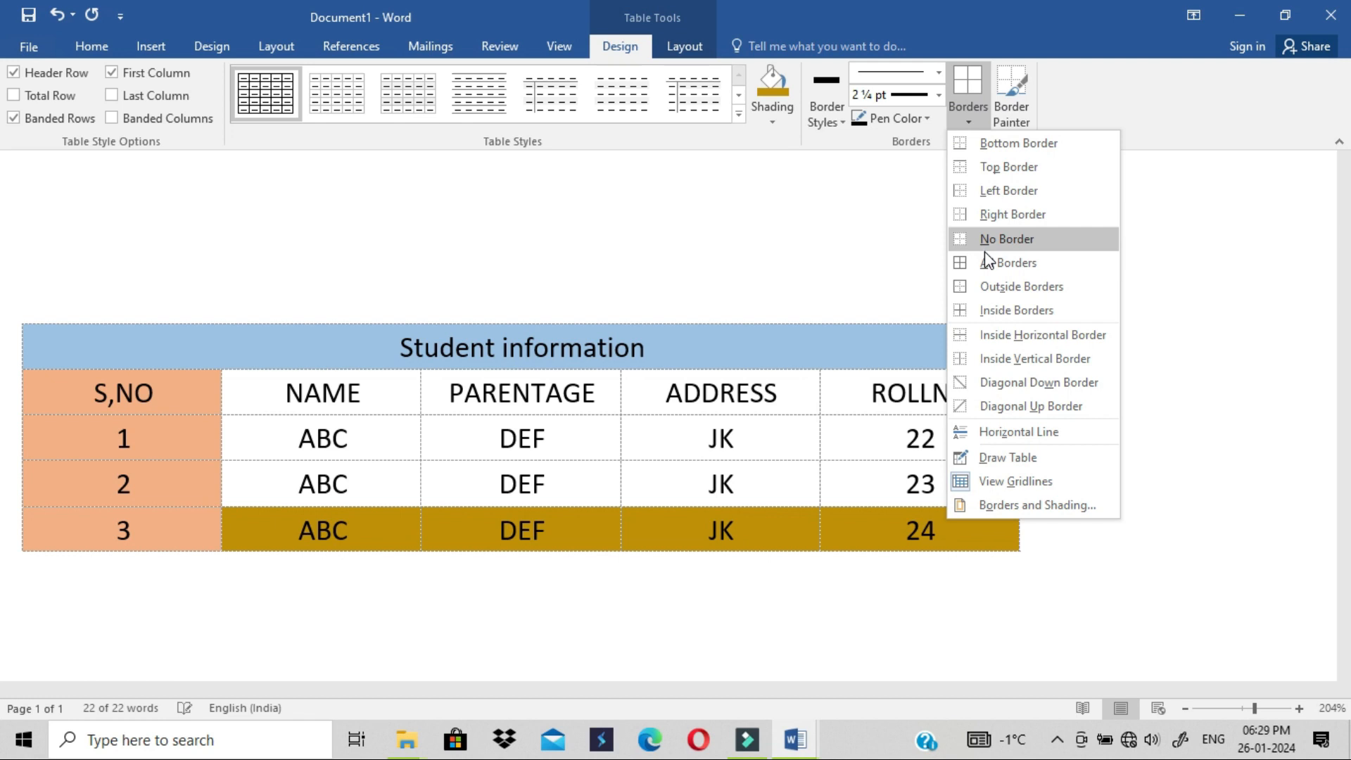
pyautogui.click(984, 258)
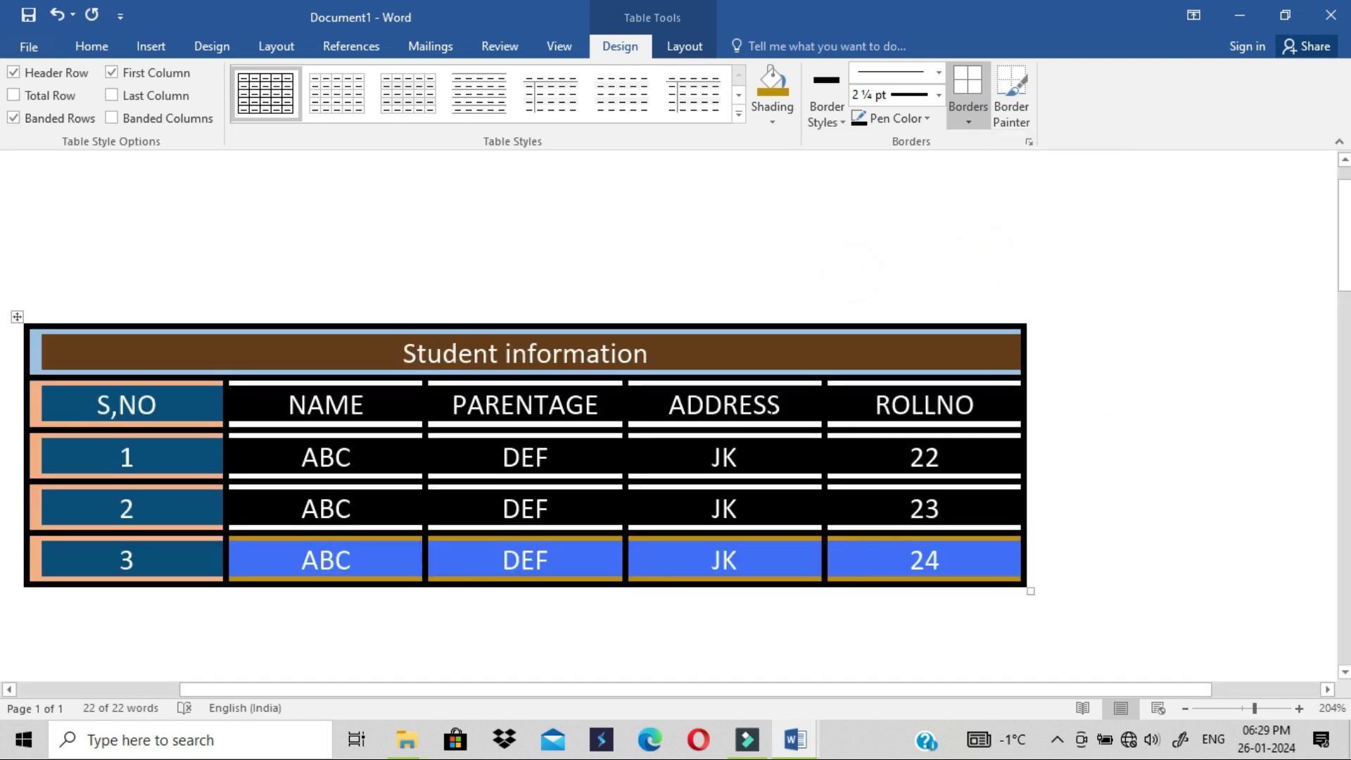
pyautogui.click(804, 359)
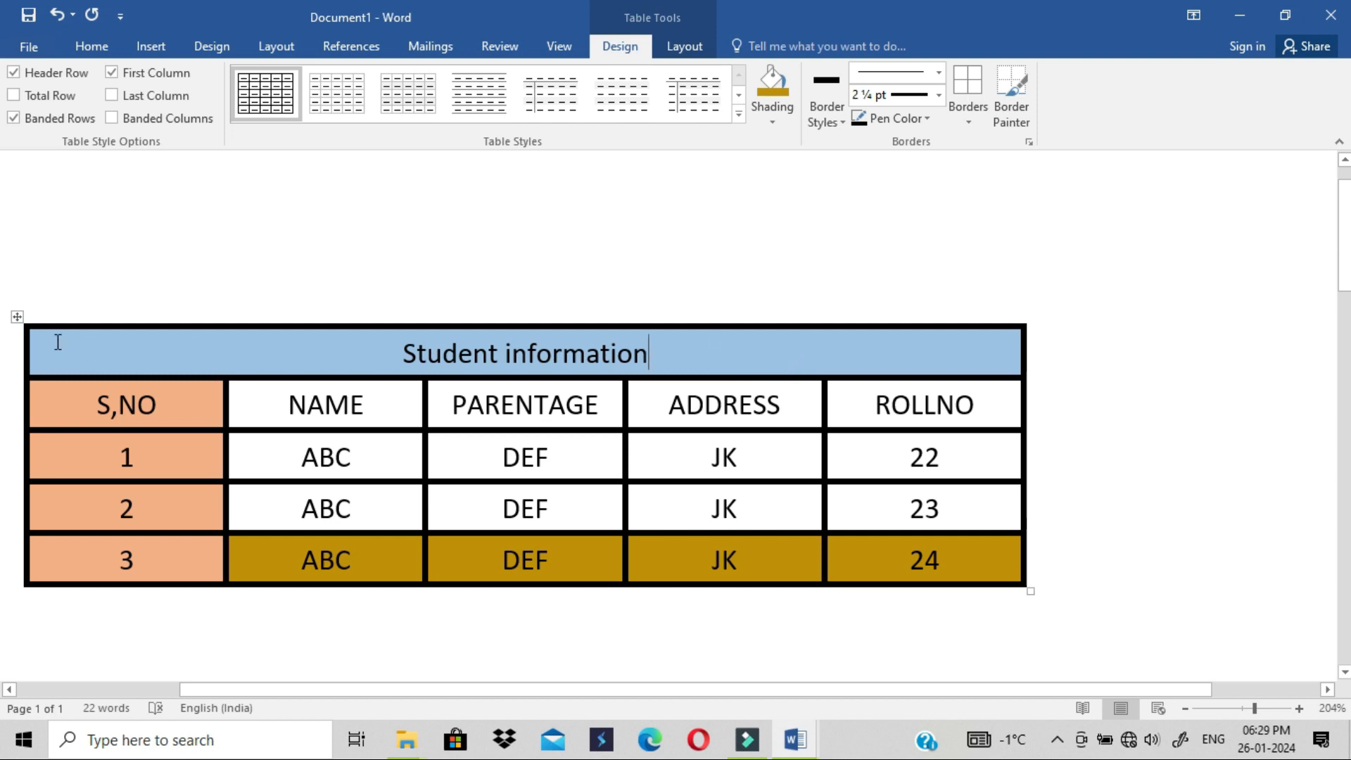
# Set the pen color to red and apply All Borders to the whole student table.
pyautogui.click(16, 316)
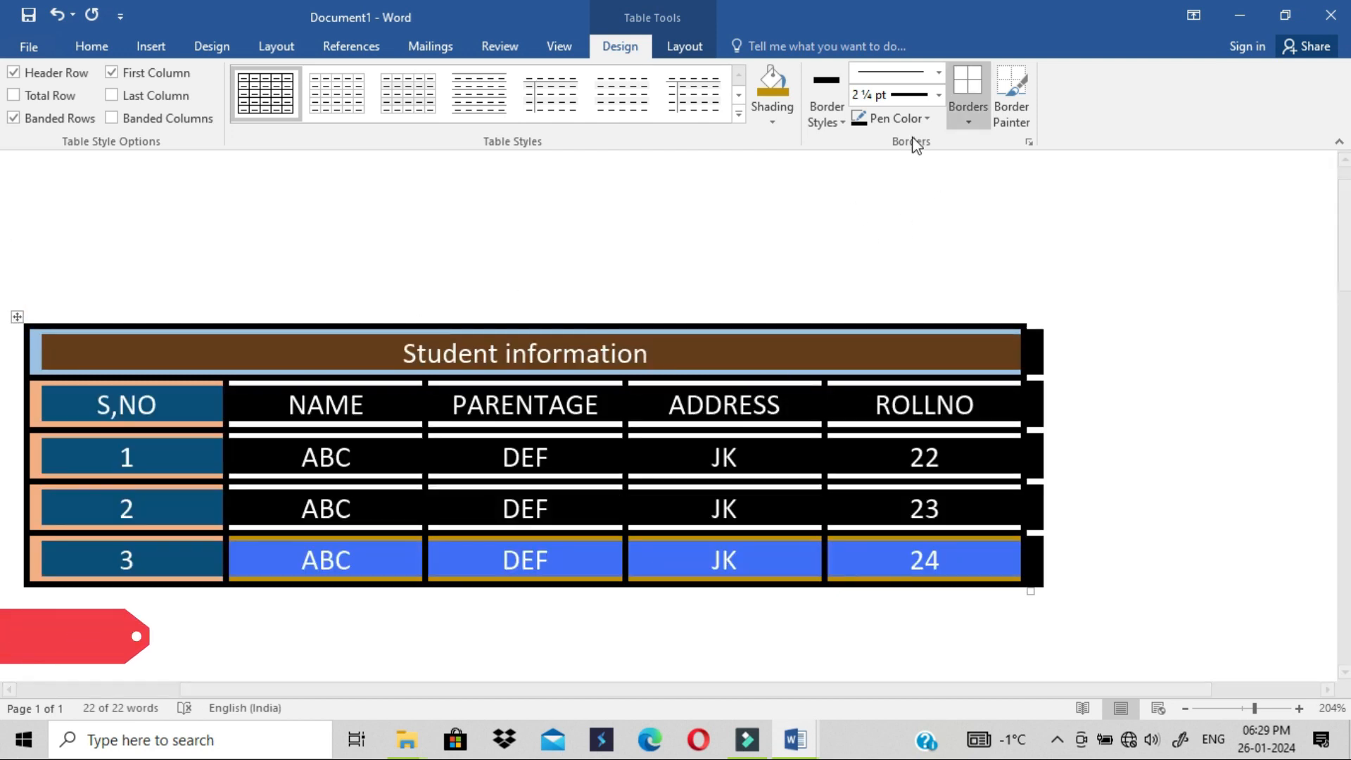
pyautogui.click(926, 120)
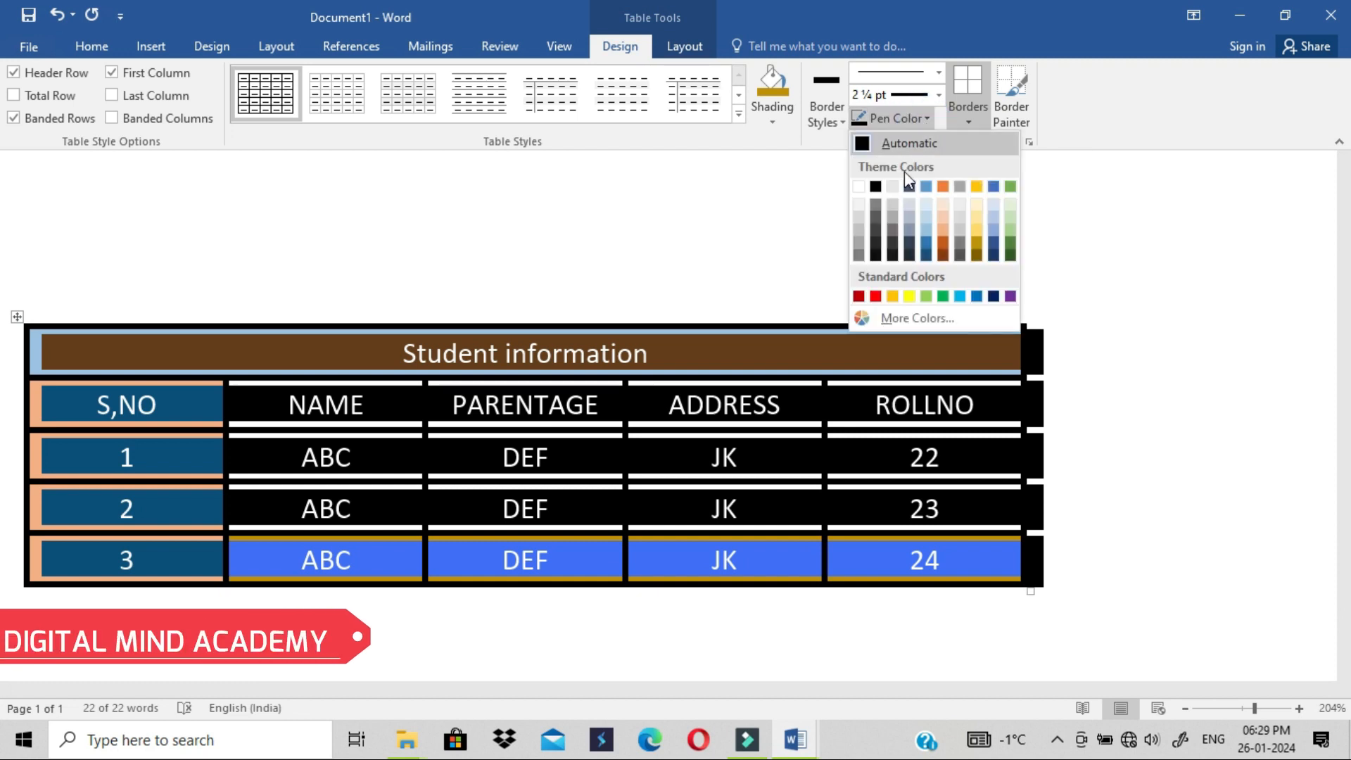
pyautogui.click(875, 295)
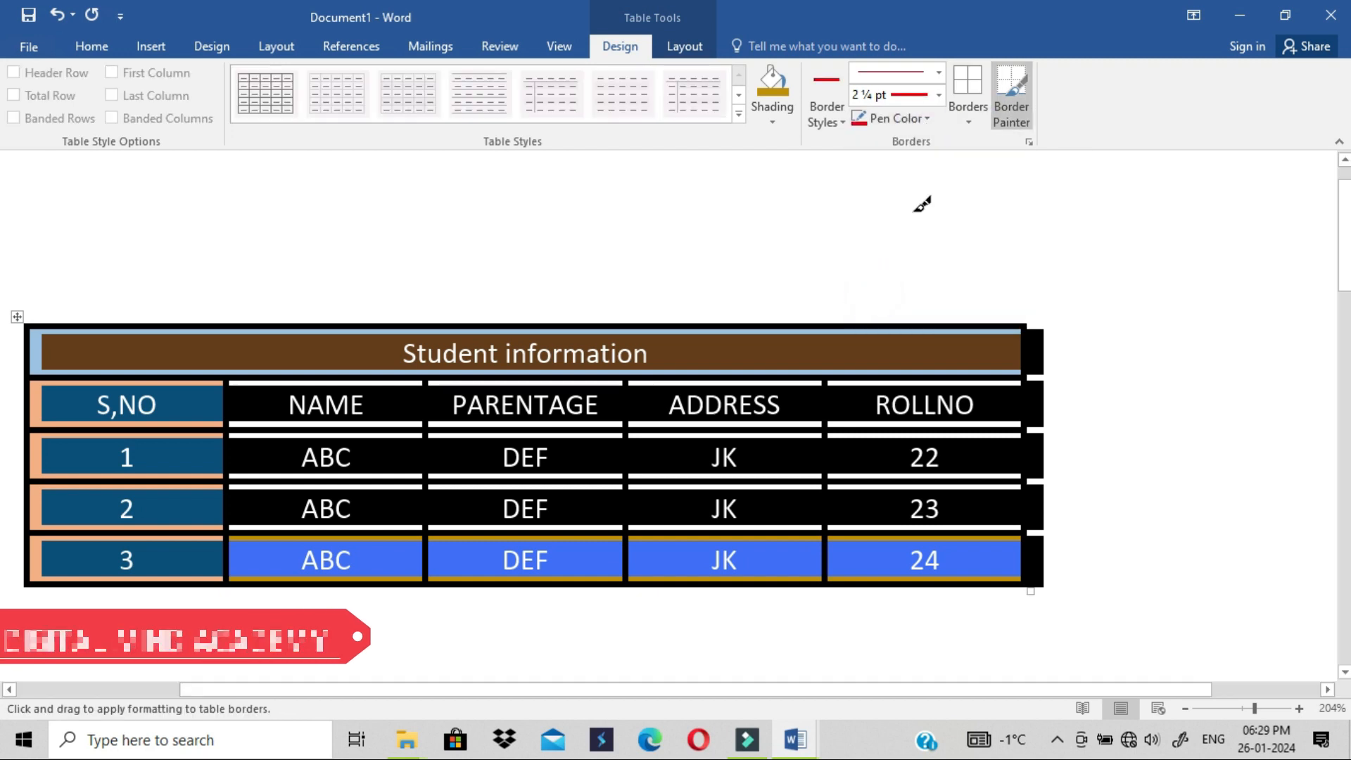
pyautogui.click(967, 124)
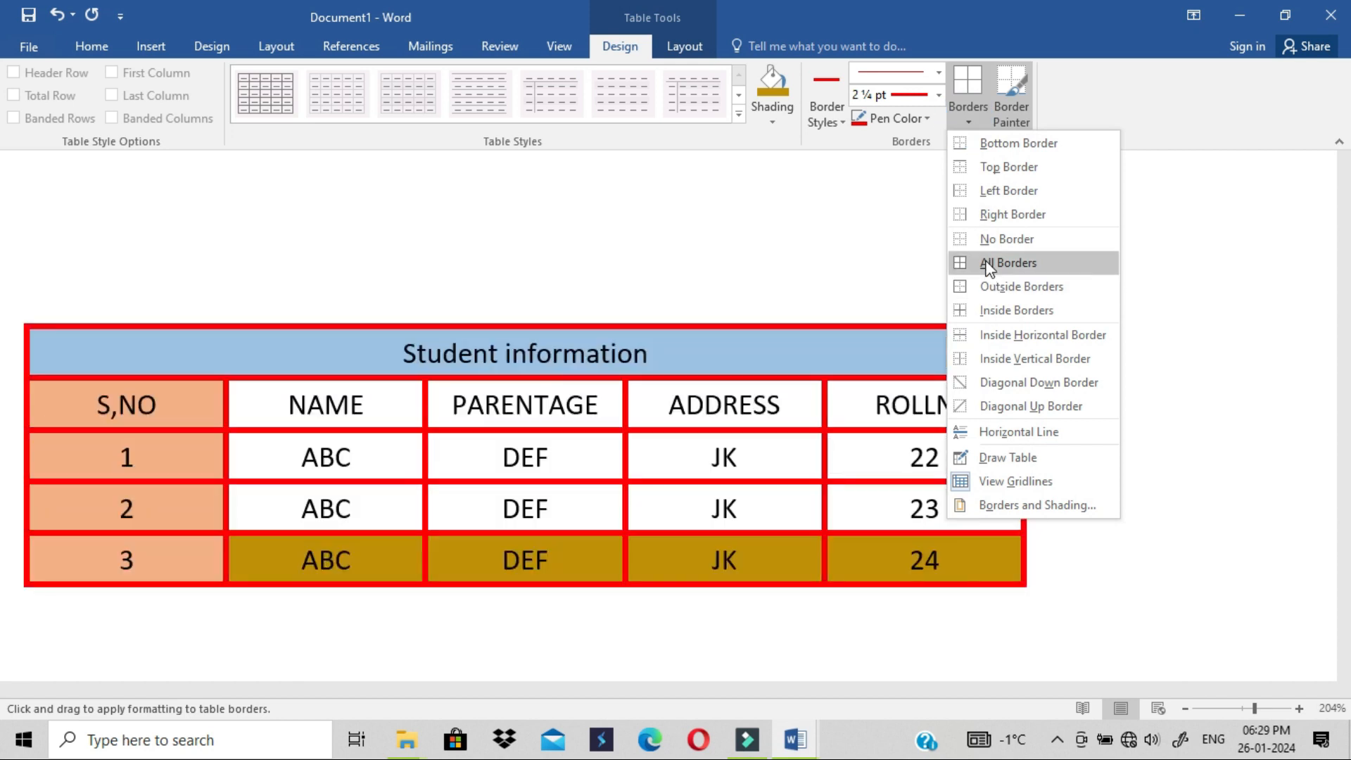
pyautogui.click(985, 262)
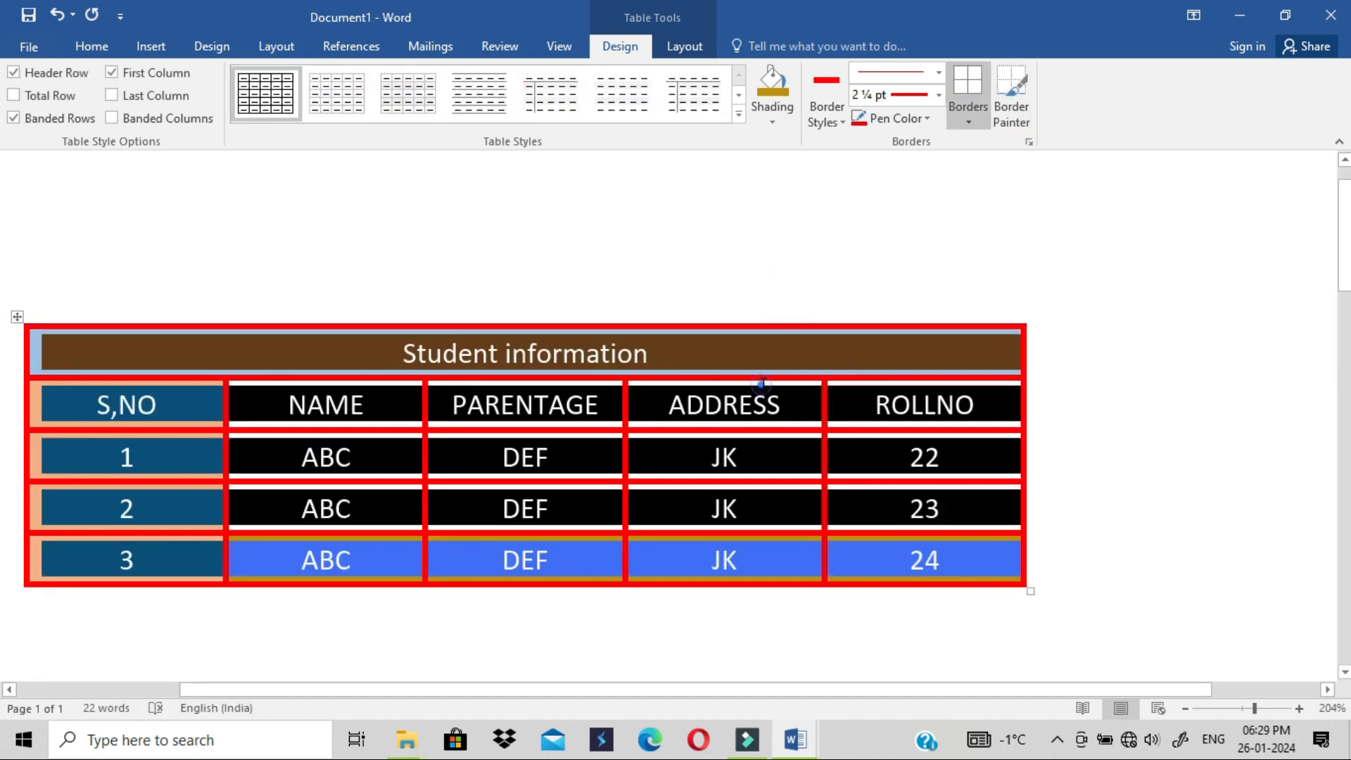
pyautogui.click(761, 389)
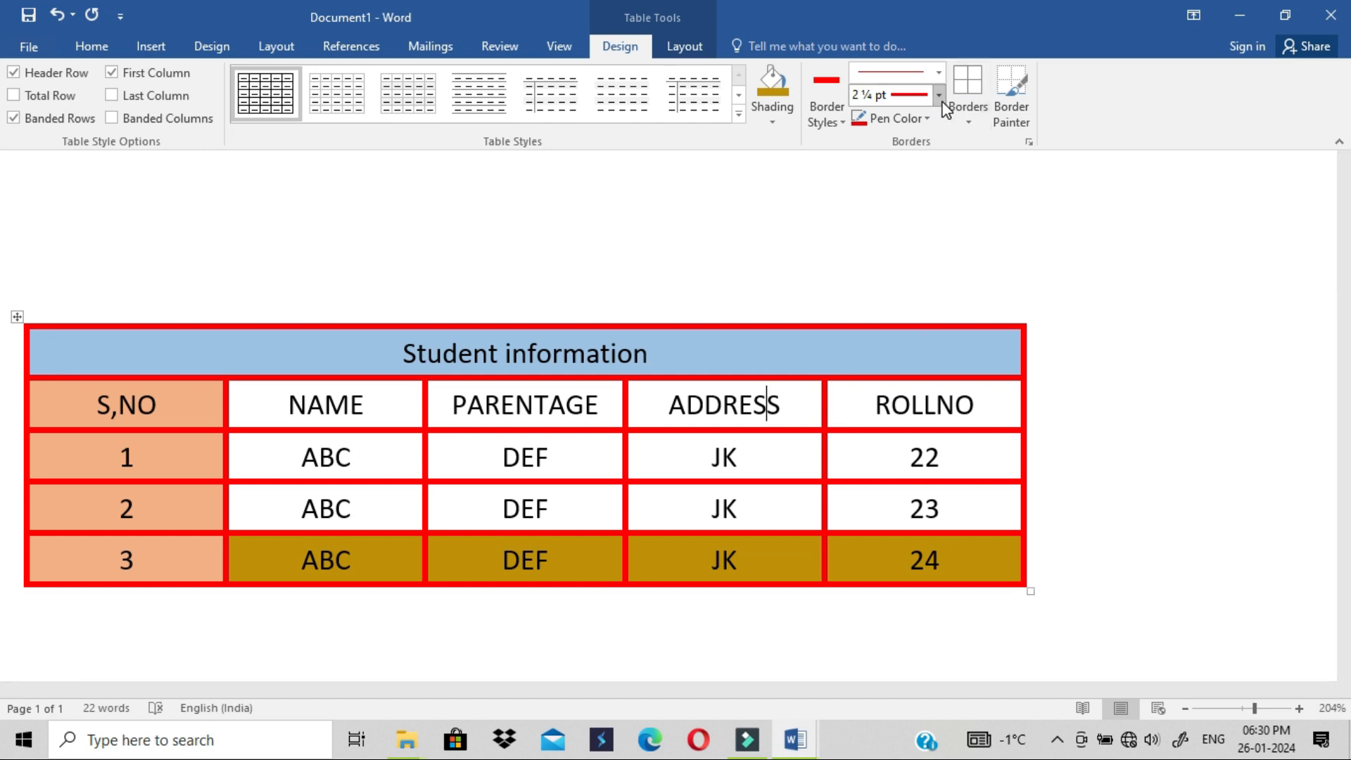
# Choose a theme border style and paint the student table's top edge with an orange border.
pyautogui.click(841, 121)
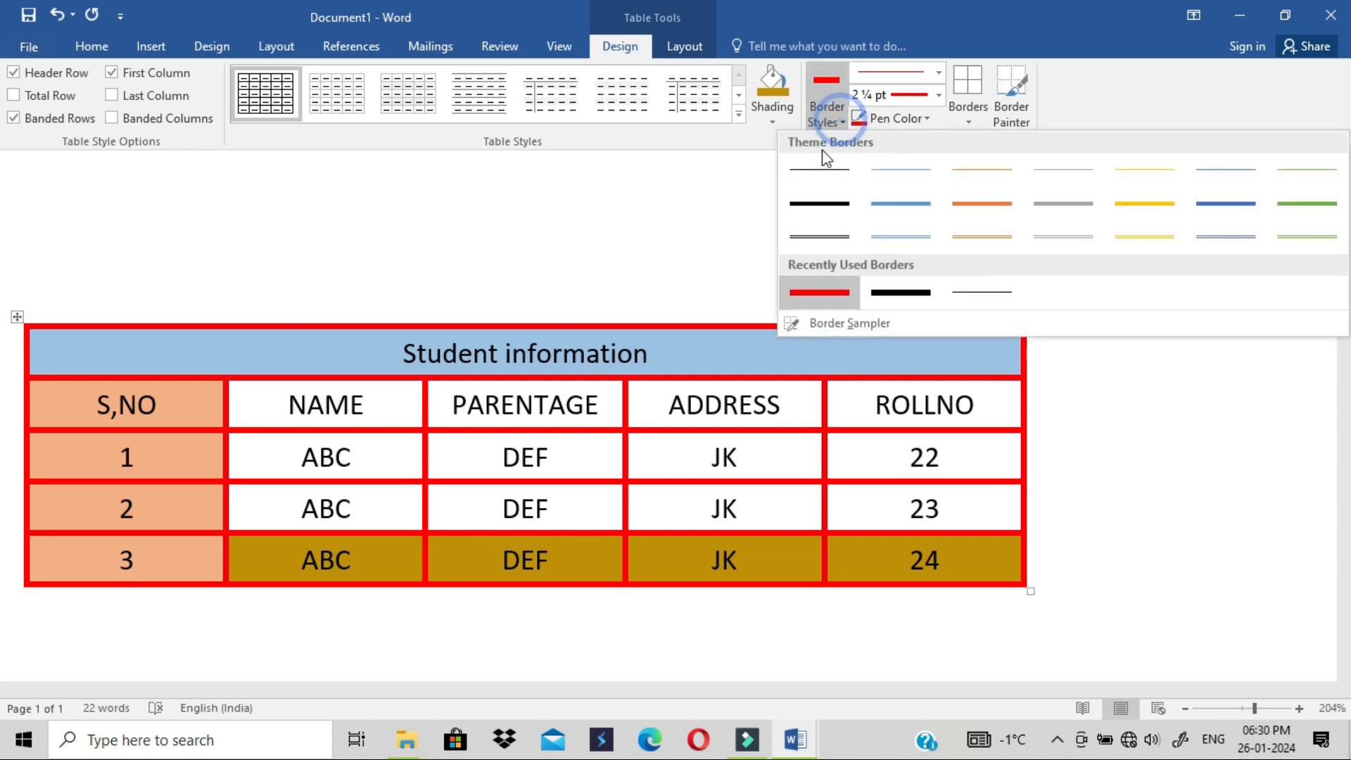
pyautogui.click(835, 229)
pyautogui.doubleClick(524, 405)
pyautogui.click(146, 45)
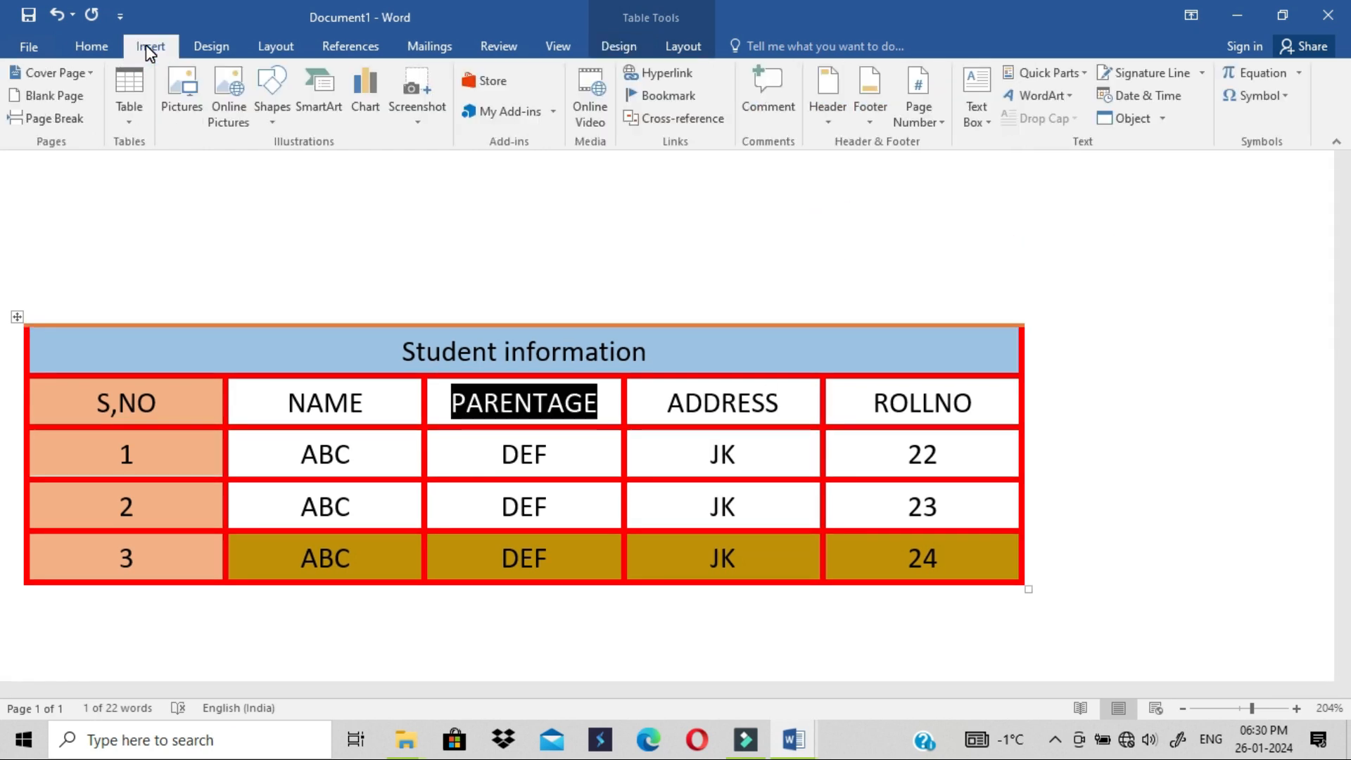
# Review the table insertion options and the table layout and design tools, and deselect the PARENTAGE heading.
pyautogui.click(131, 120)
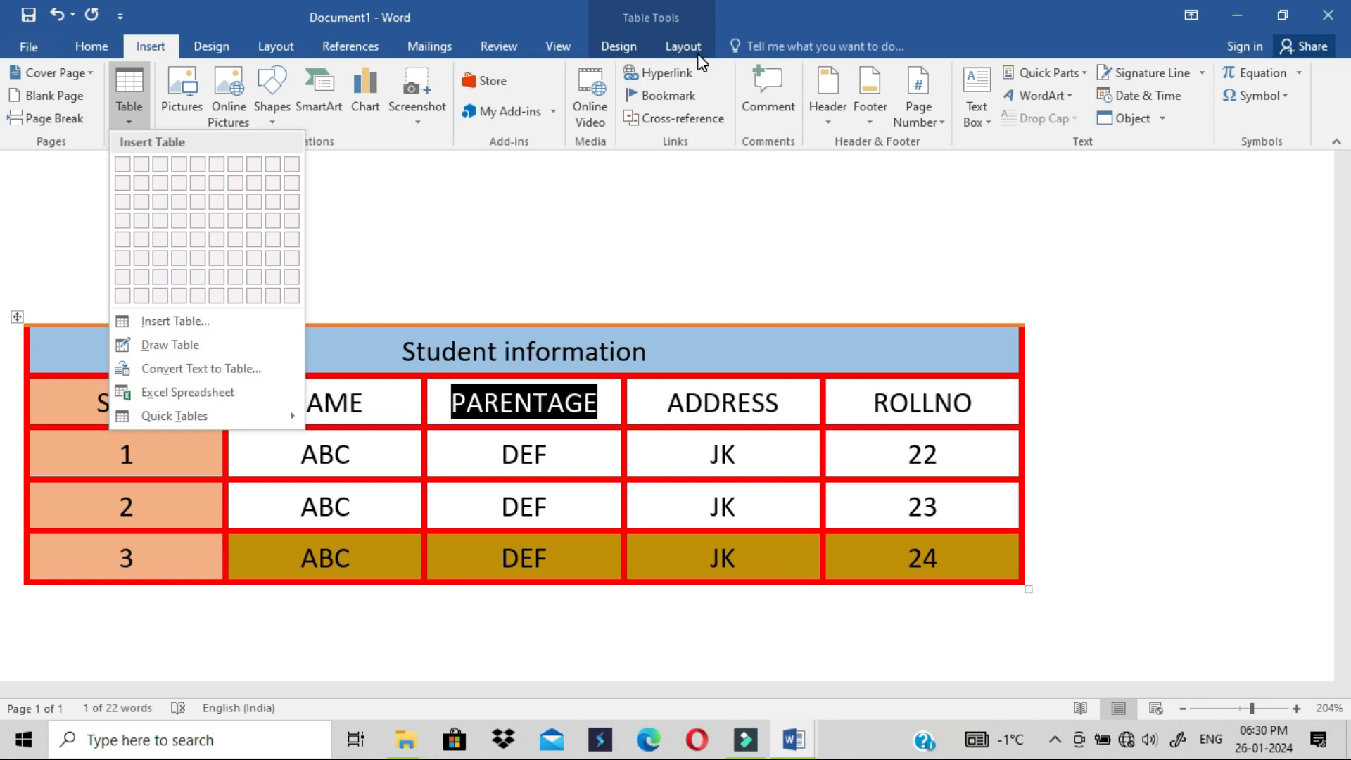
pyautogui.click(610, 43)
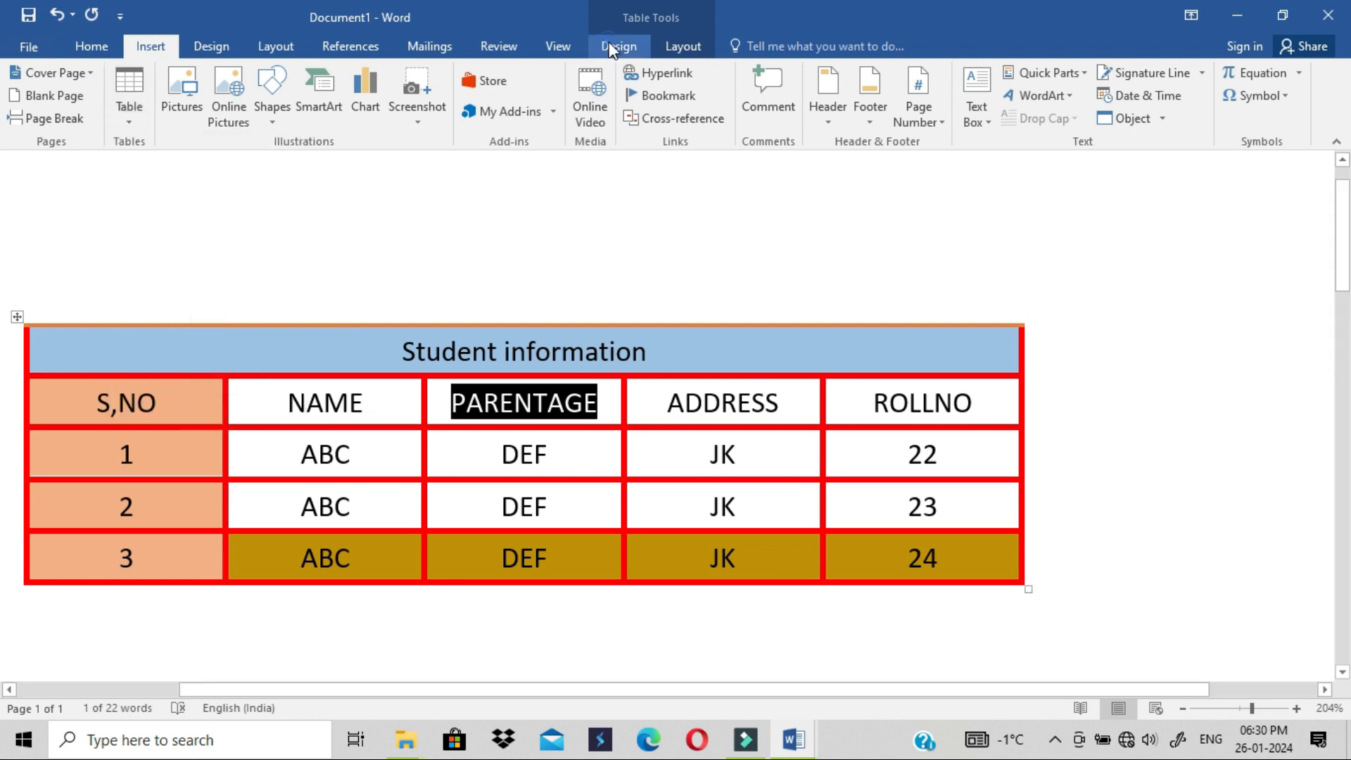
pyautogui.click(610, 42)
pyautogui.click(663, 55)
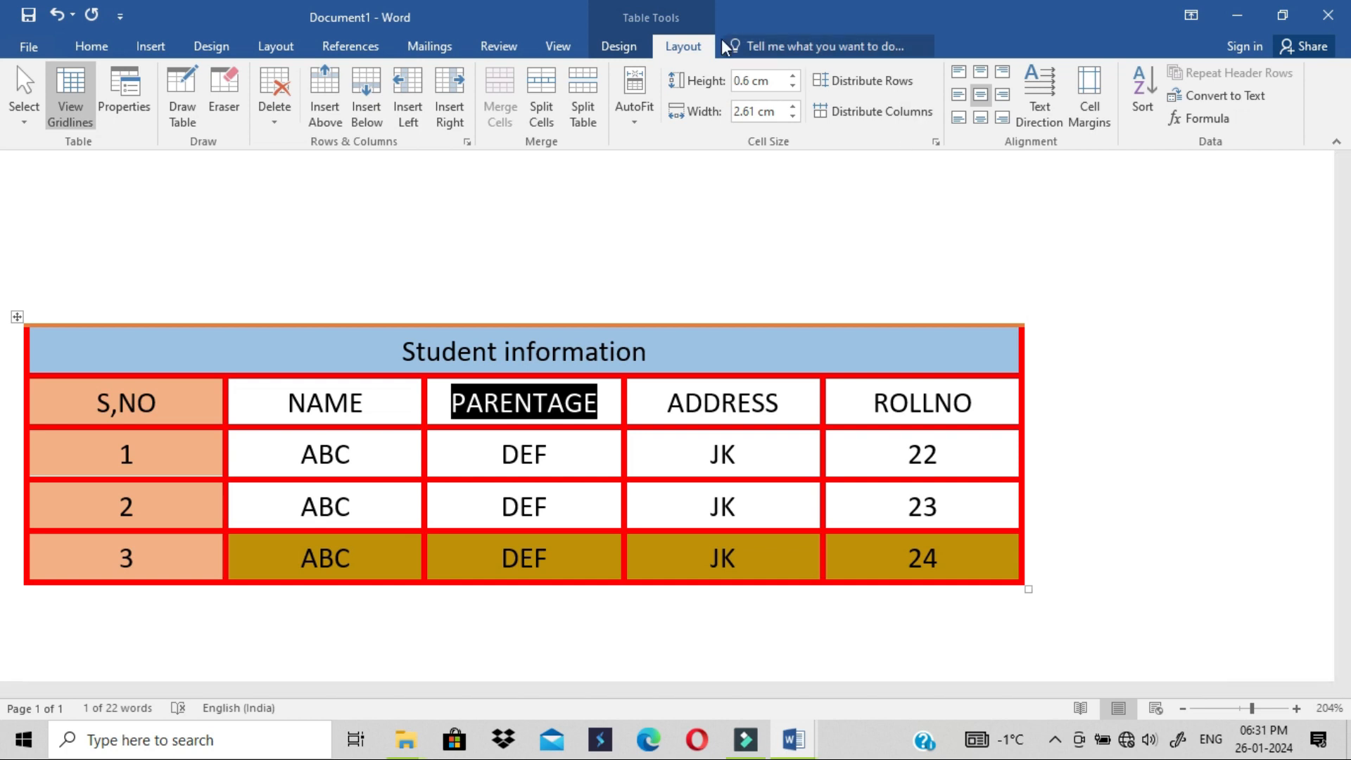
pyautogui.click(622, 46)
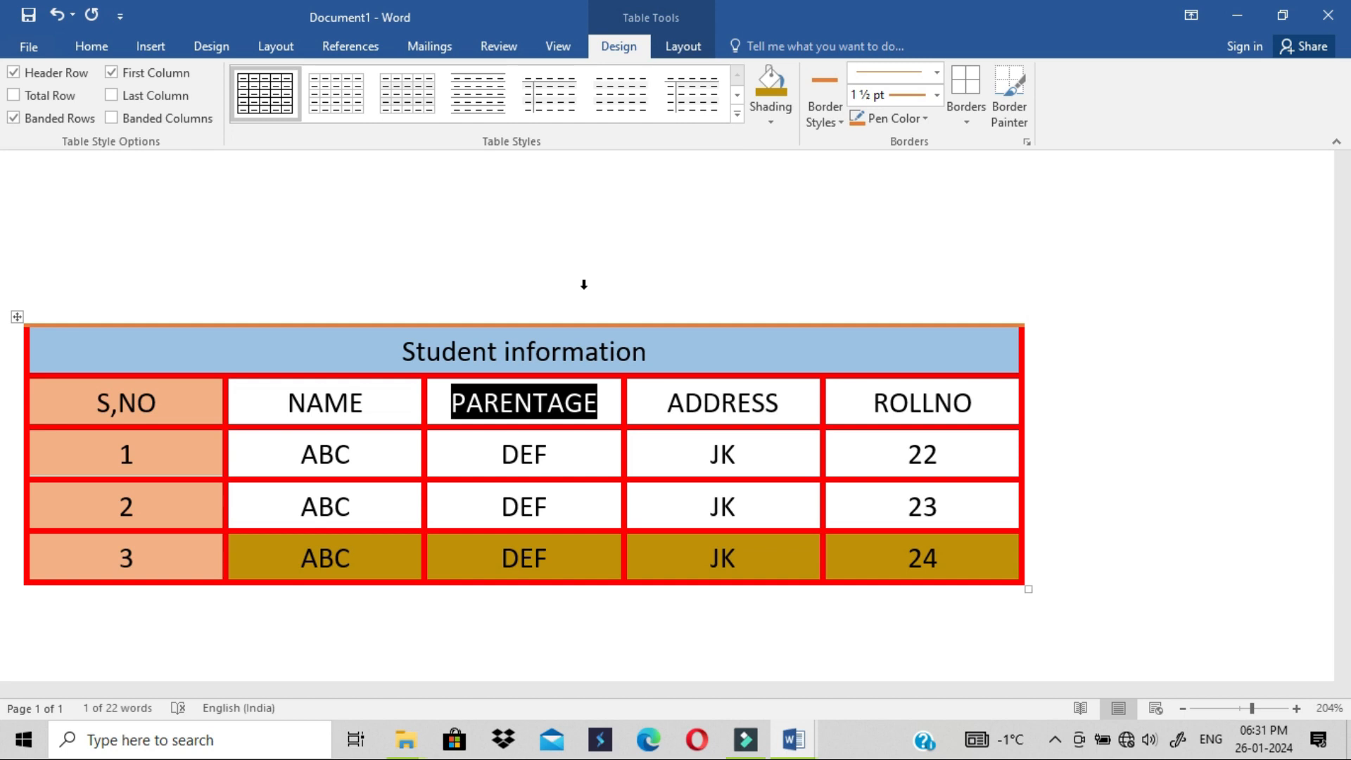
pyautogui.click(543, 409)
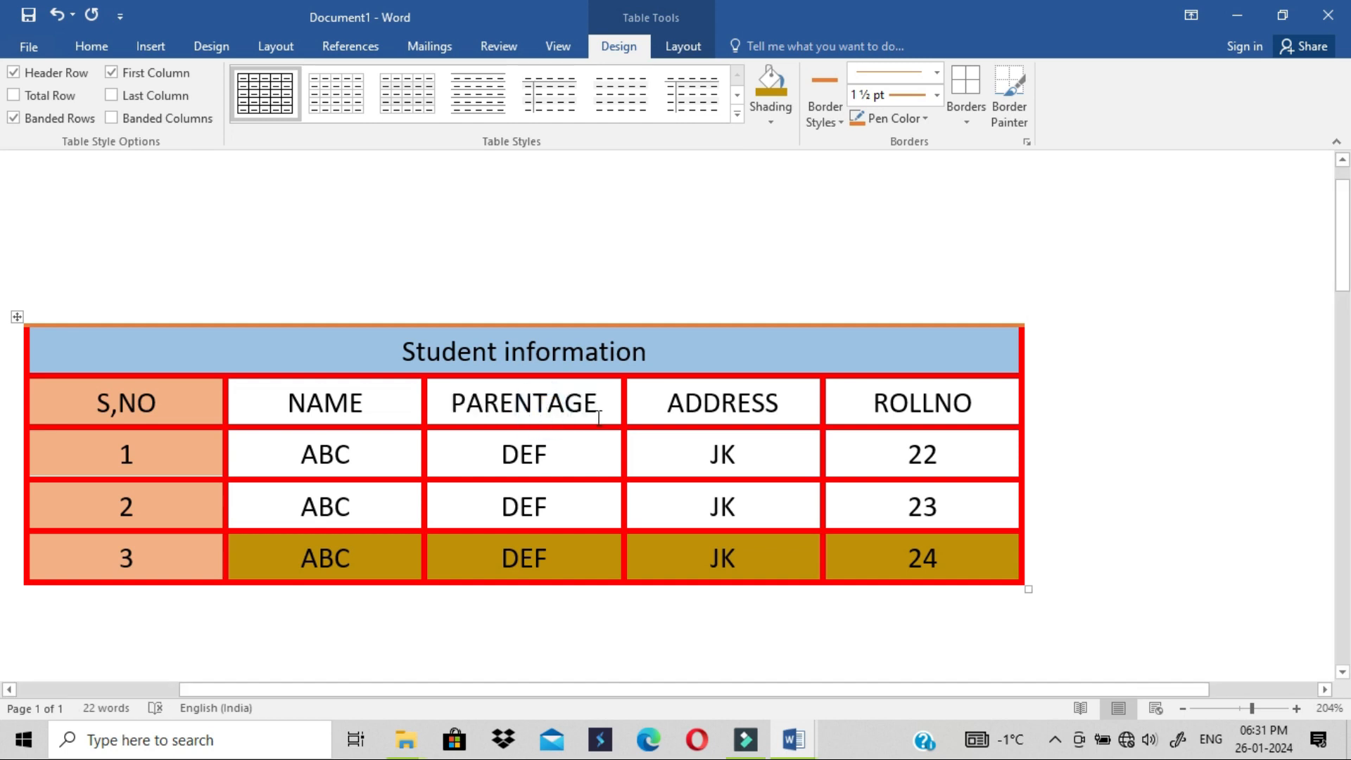
pyautogui.moveTo(153, 34); pyautogui.dragTo(153, 39)
pyautogui.click(153, 39)
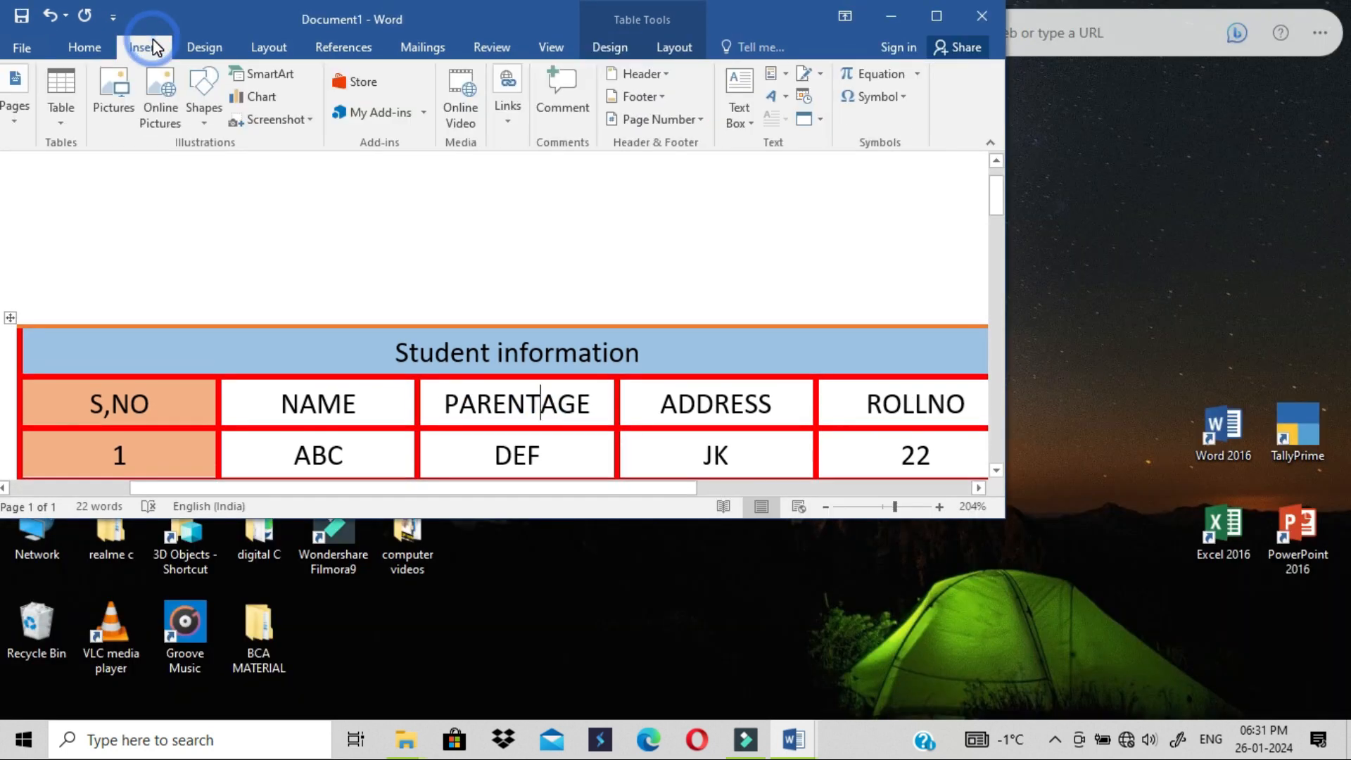
pyautogui.click(939, 18)
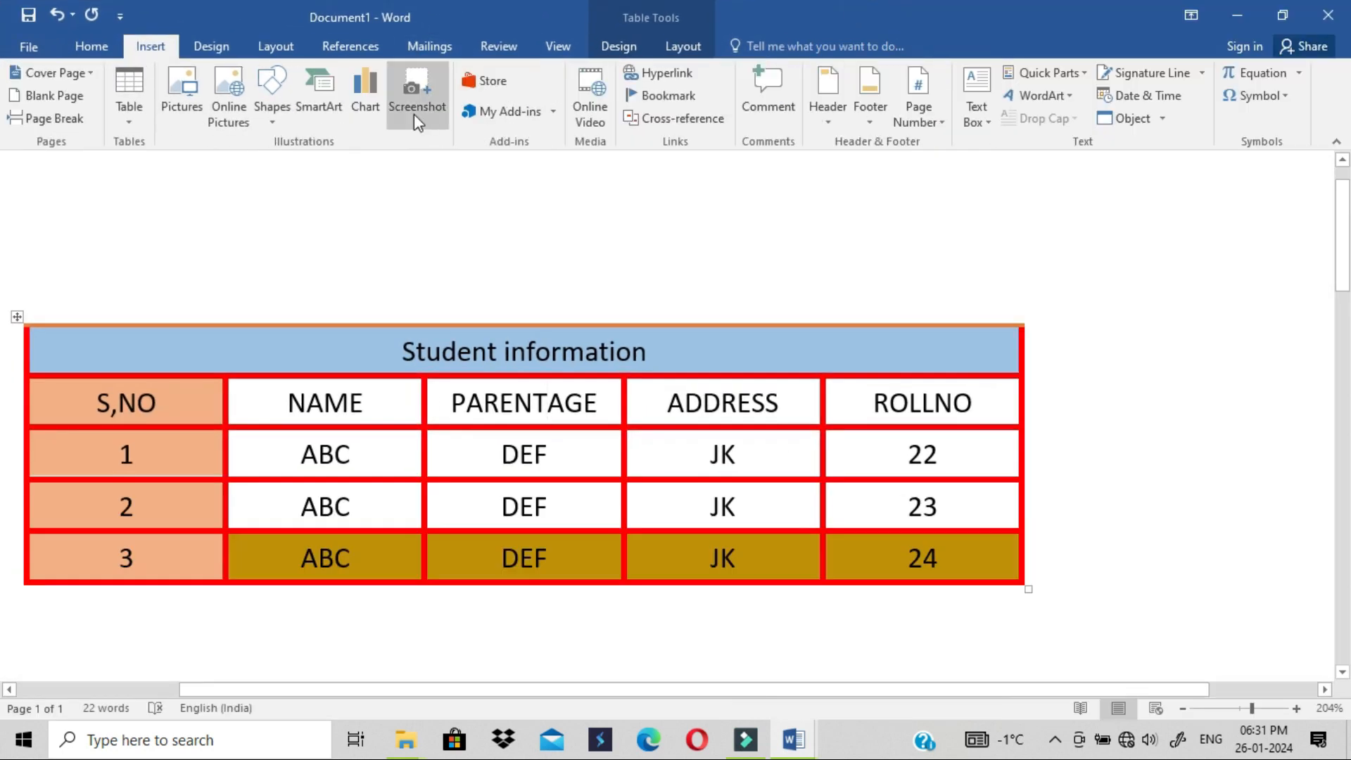